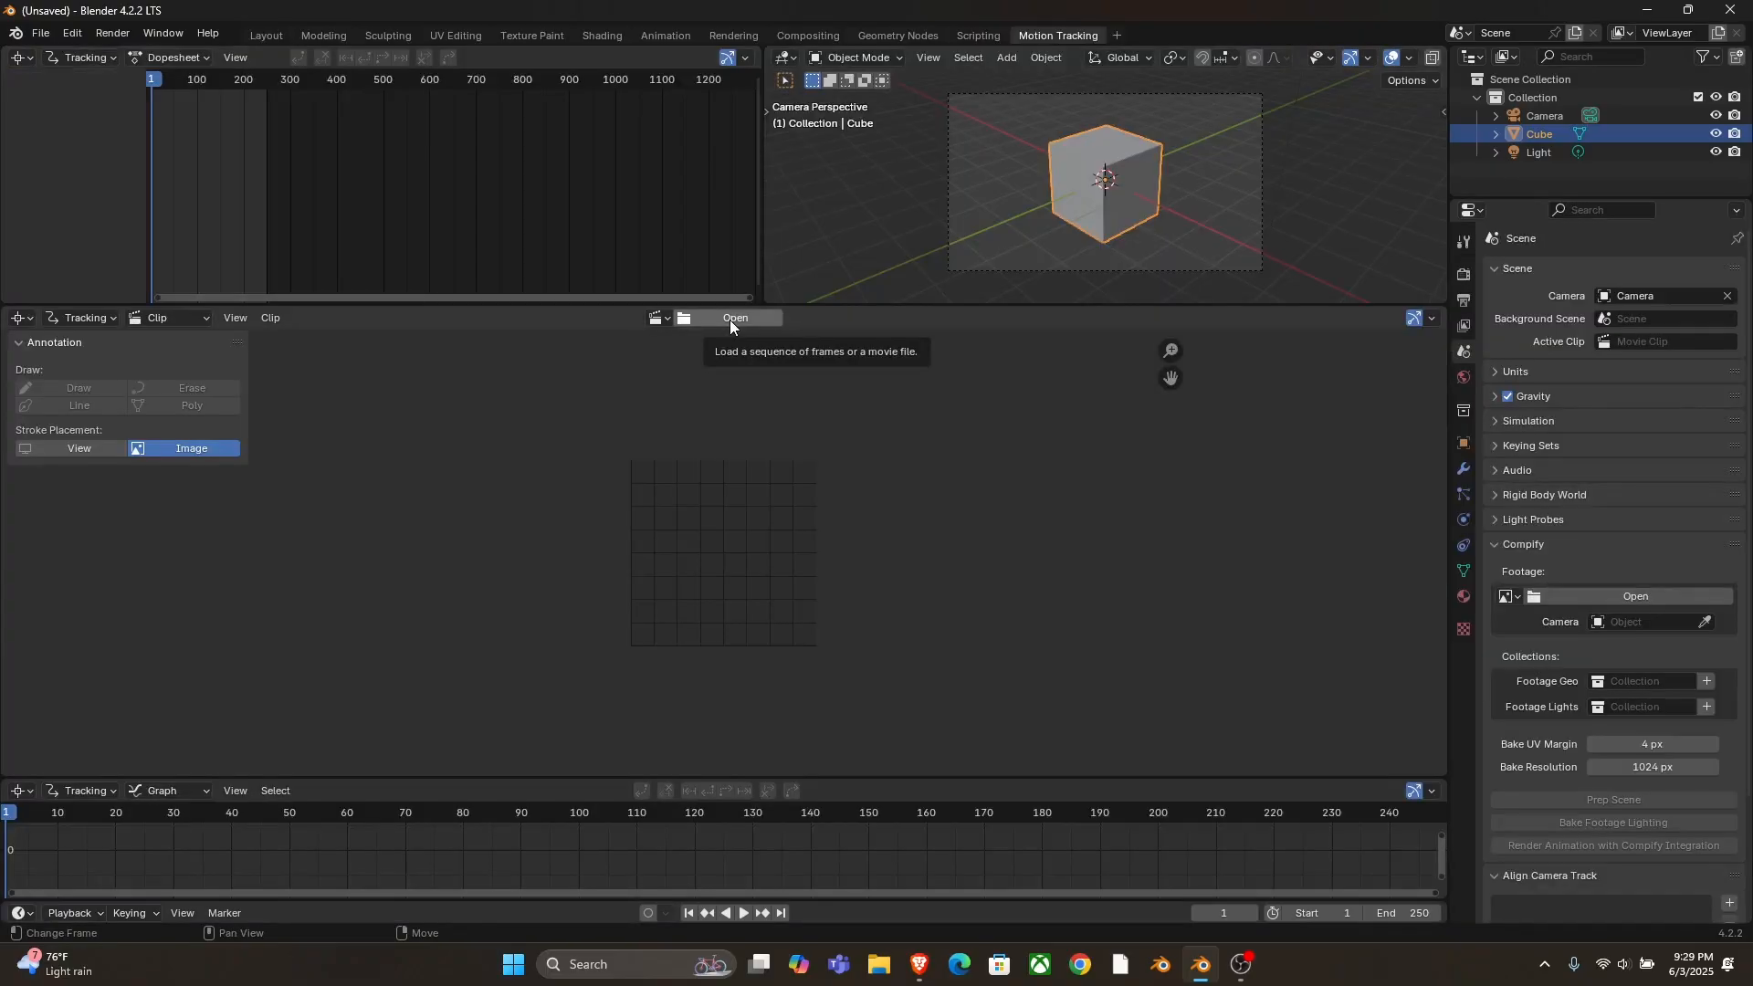
- Load the Viking movie clip, match the scene frame range to it and prefetch its frames
left_click(730, 320)
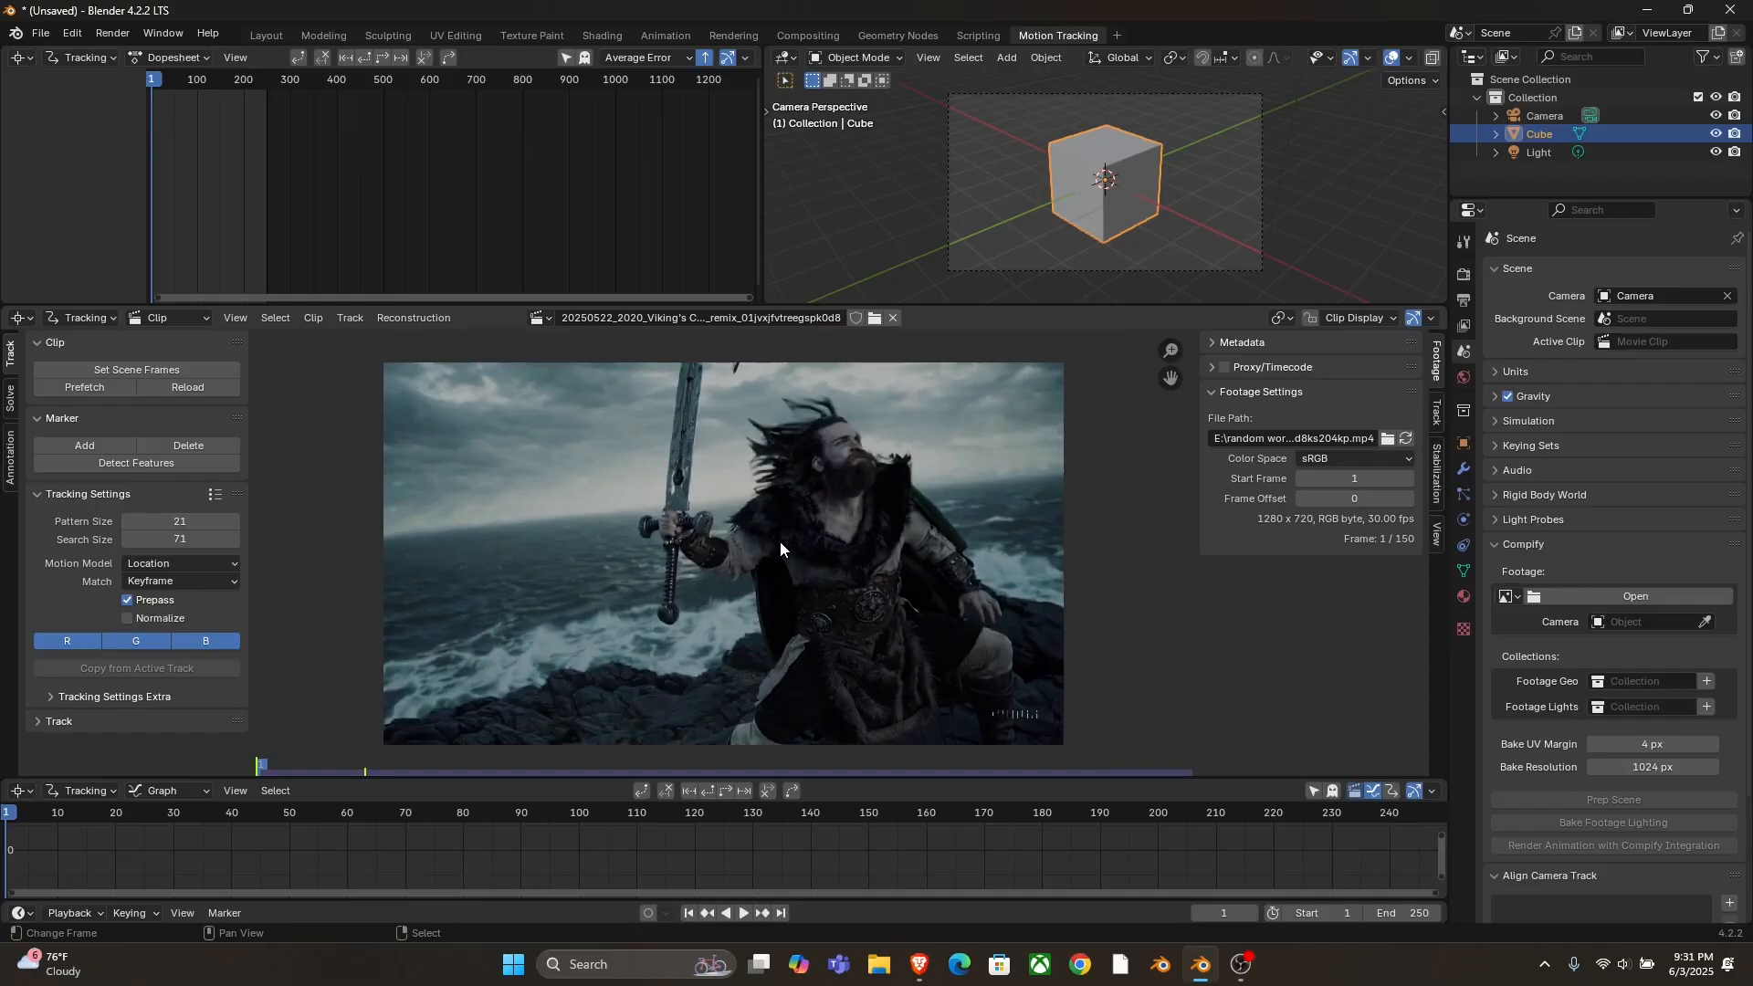
left_click(139, 369)
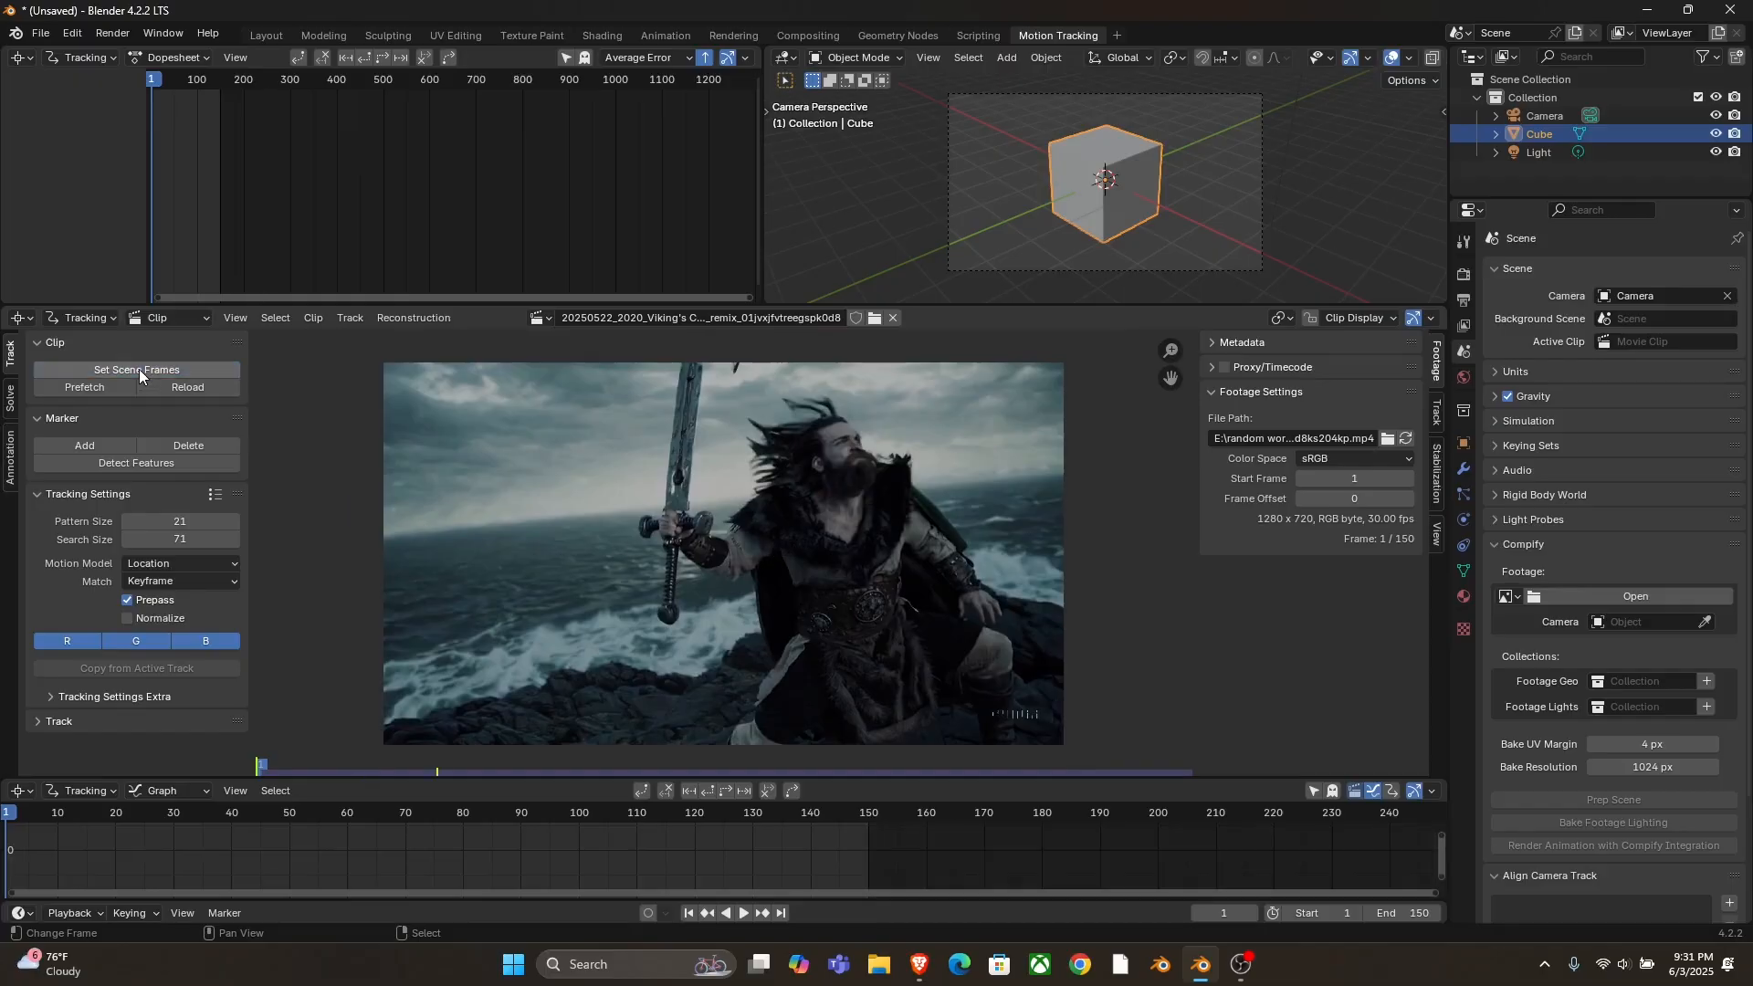
left_click(84, 387)
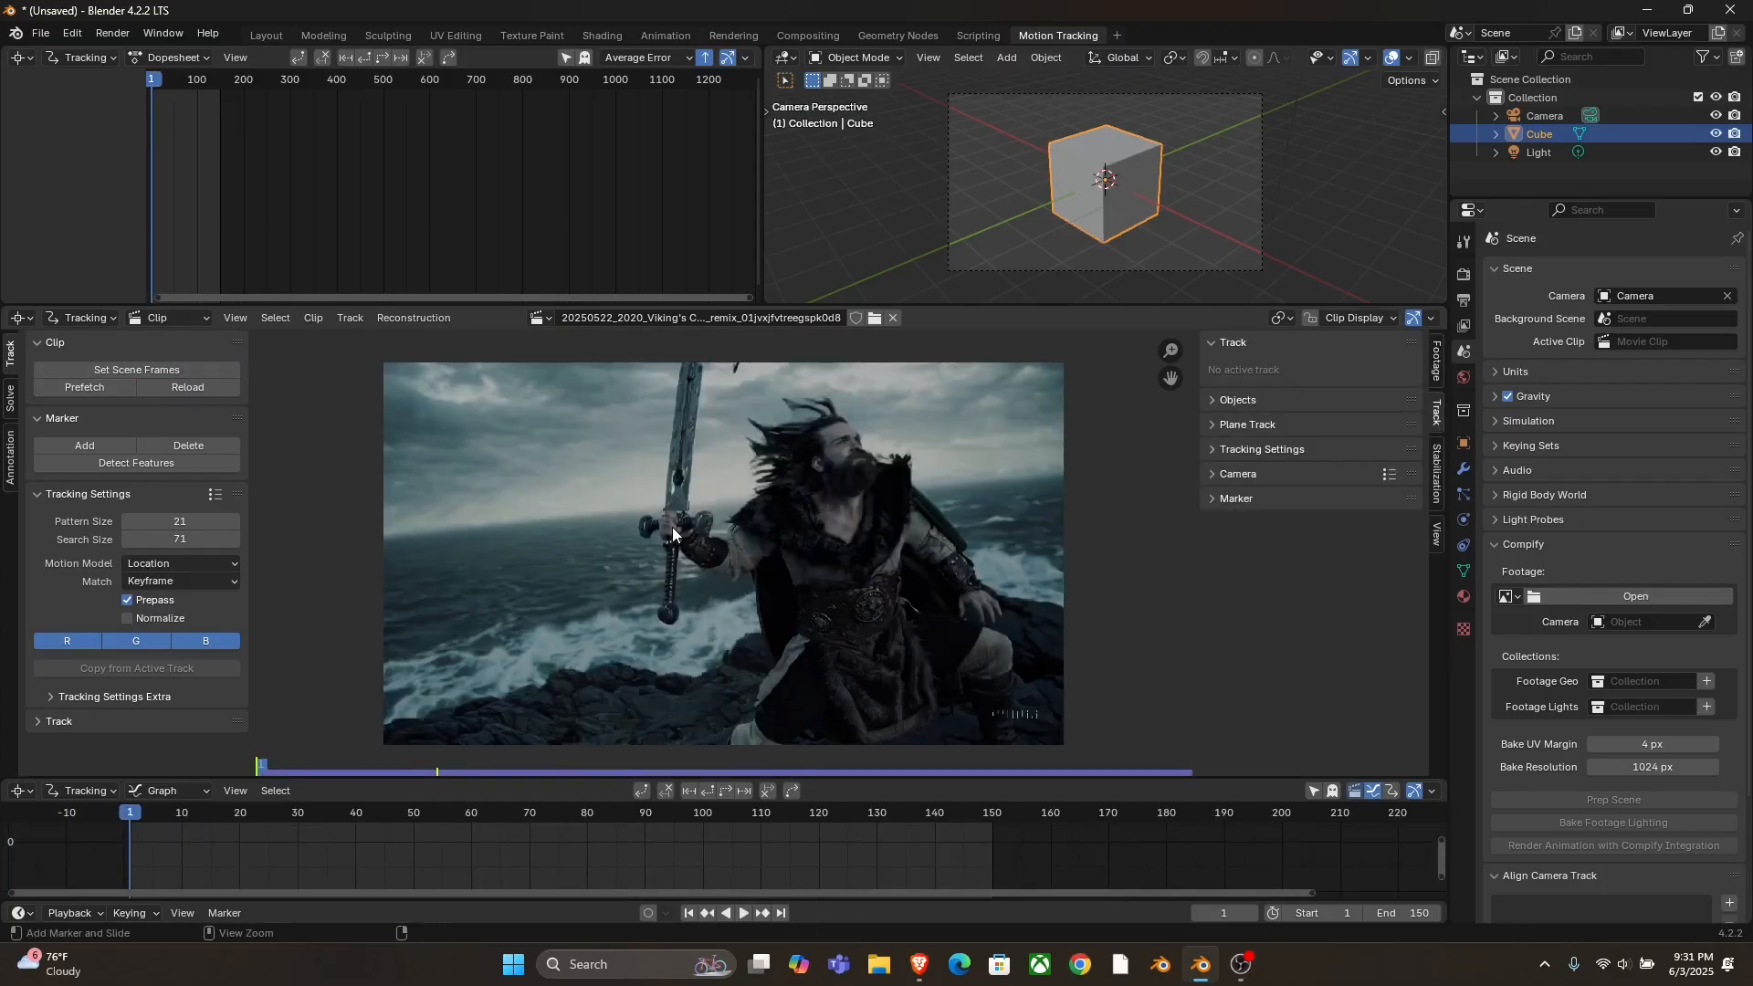
- Add a tracking marker on the hand gripping the sword and enlarge it to surround the sword guard
left_click(672, 527, "ctrl")
key("s")
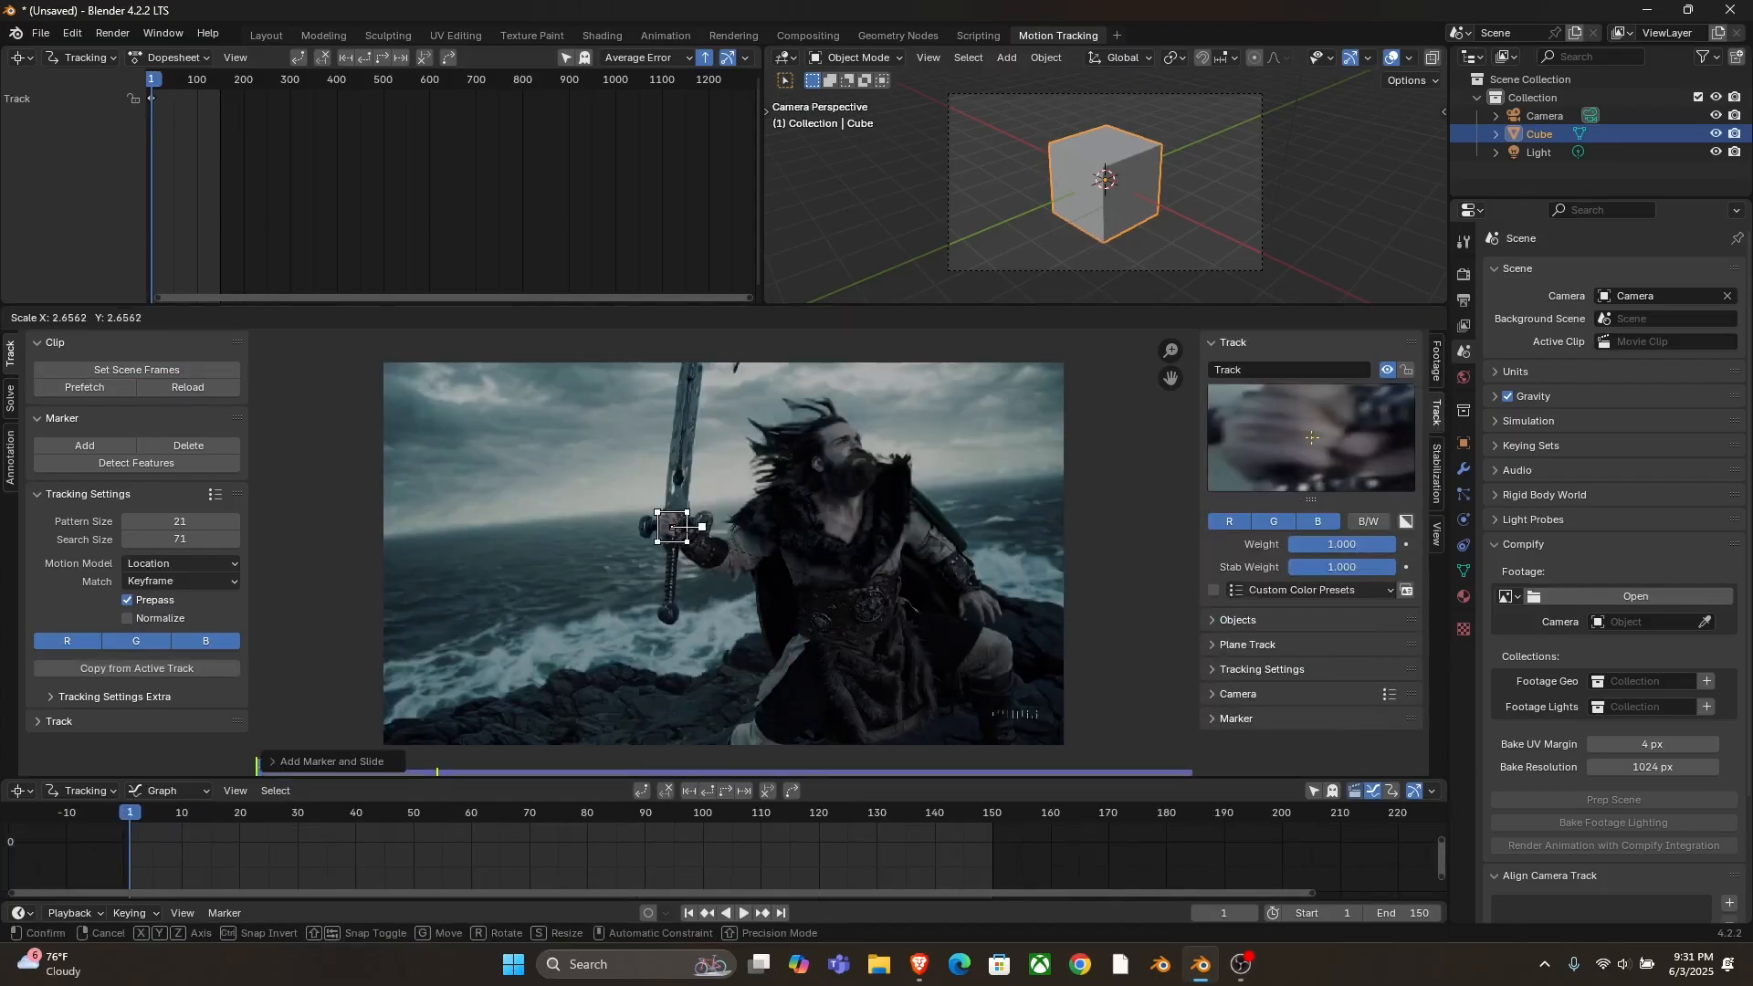
key("Return")
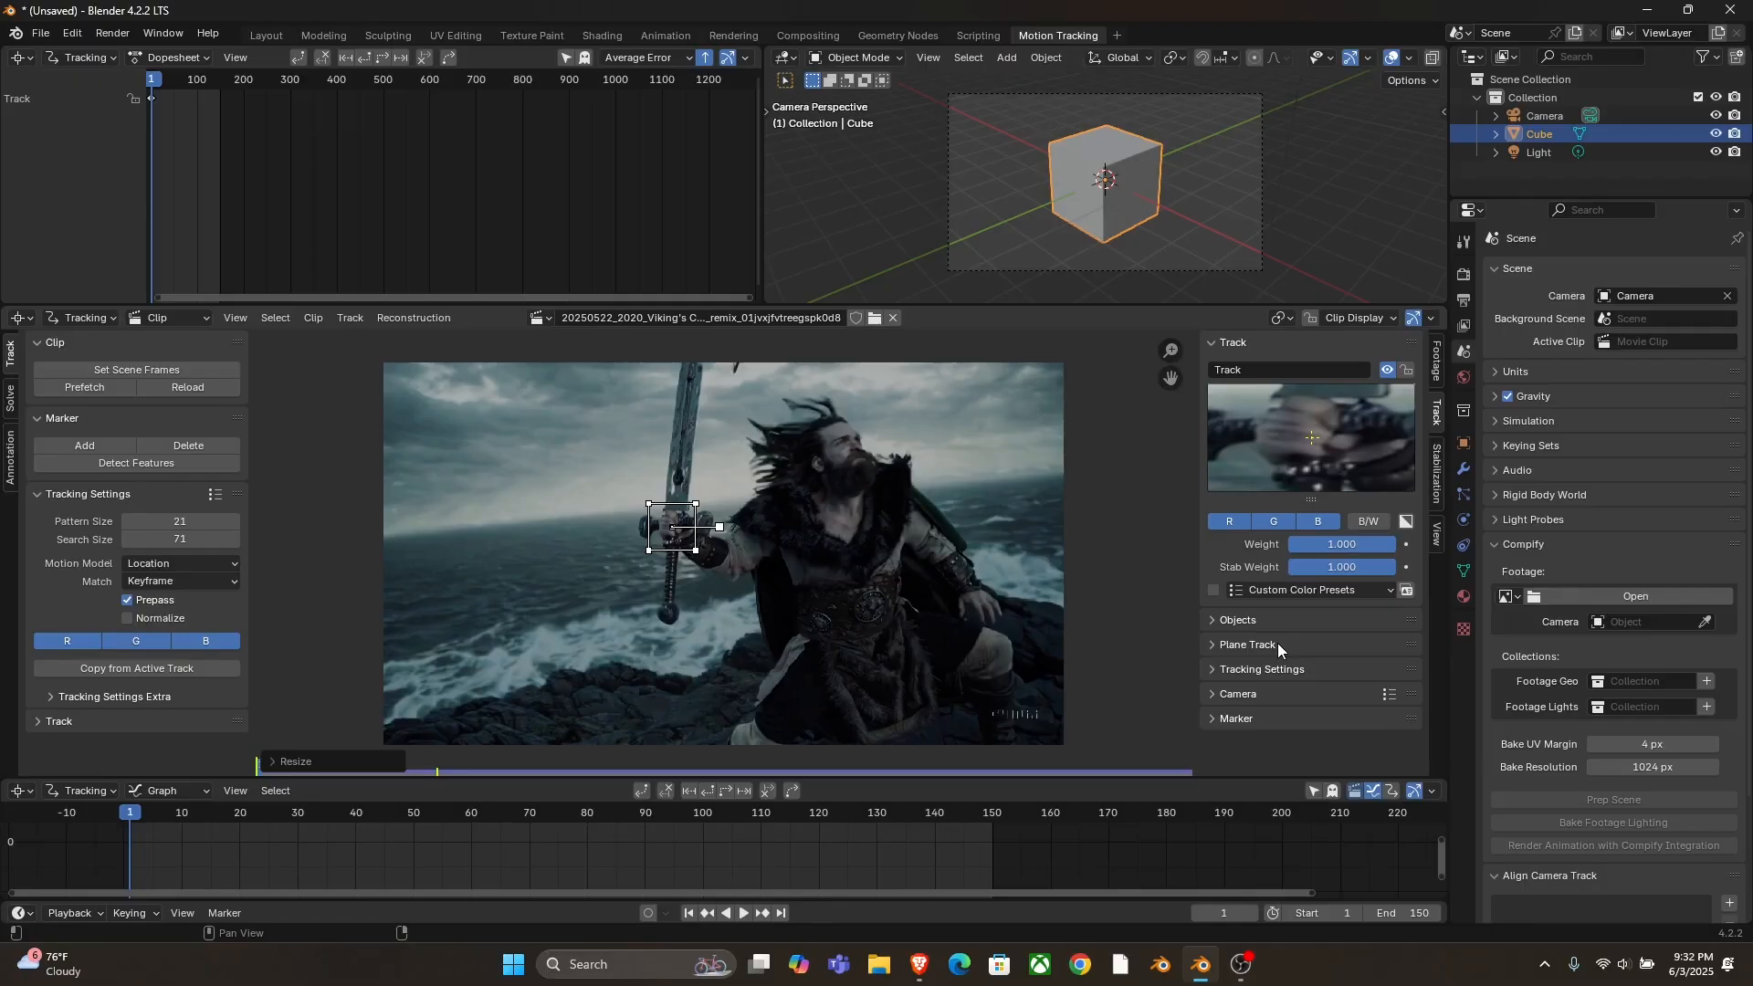
- Try a forward track of the hand marker and set its Match option to Previous frame in the tracking settings
left_click(1261, 669)
scroll(1278, 639, "down", 5)
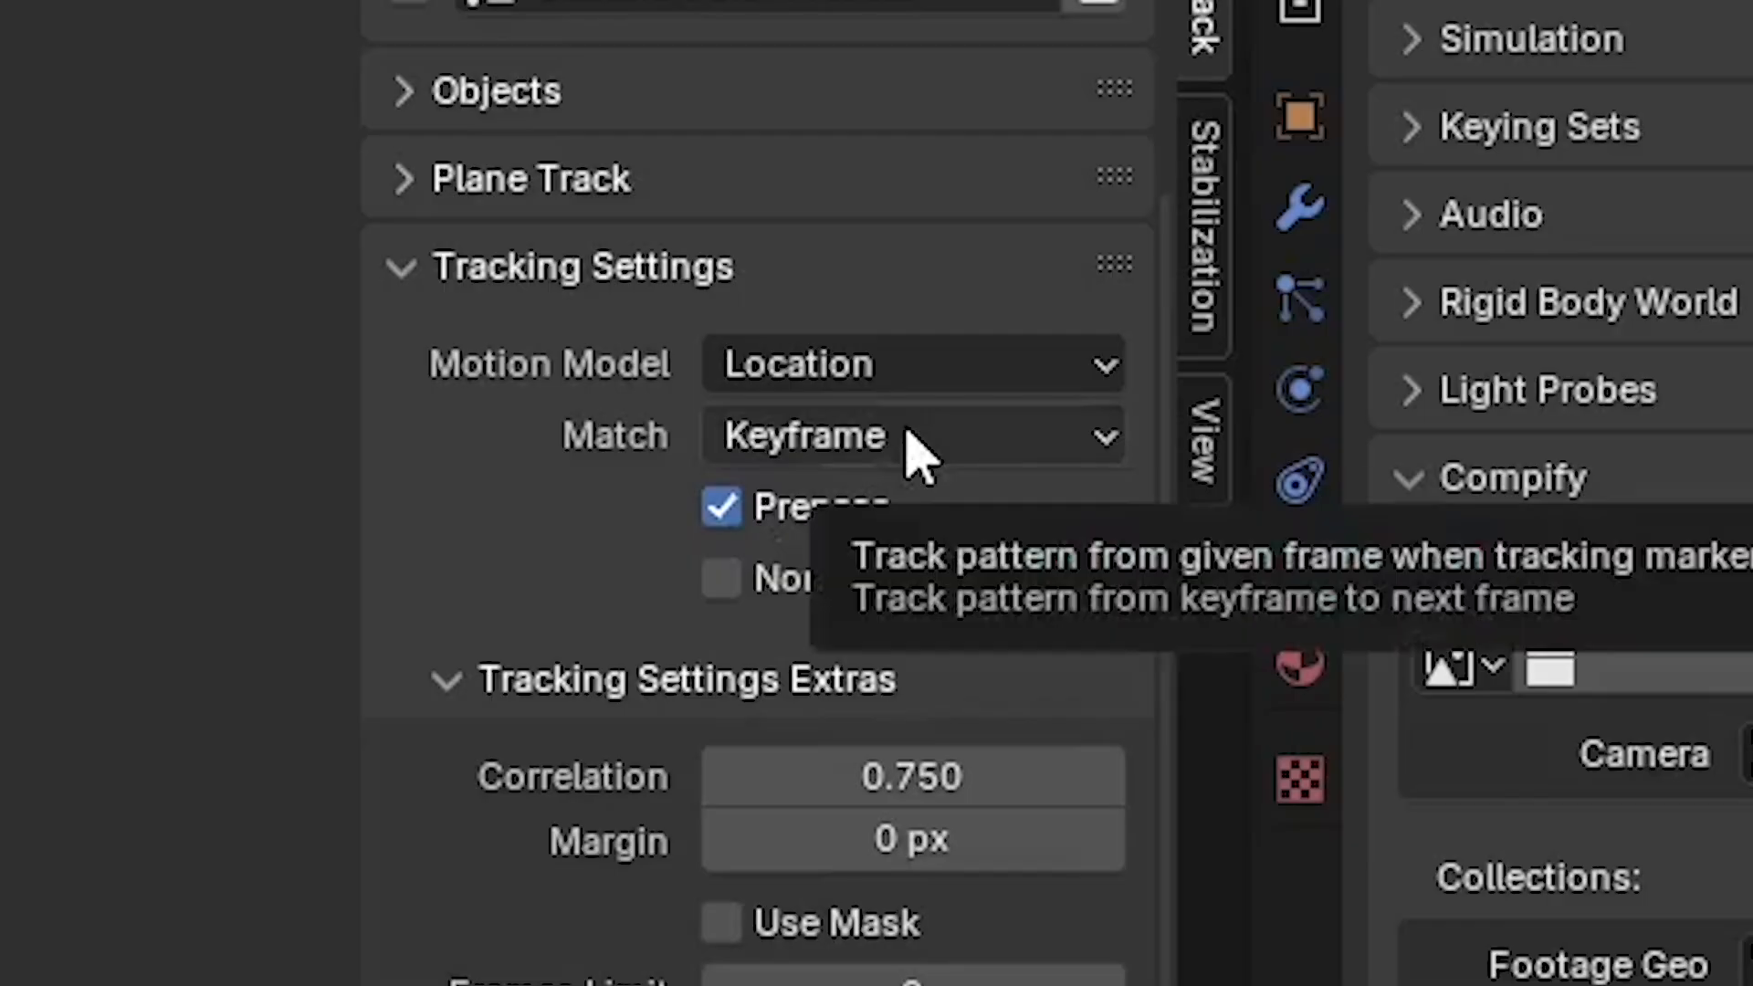
left_click(1354, 534)
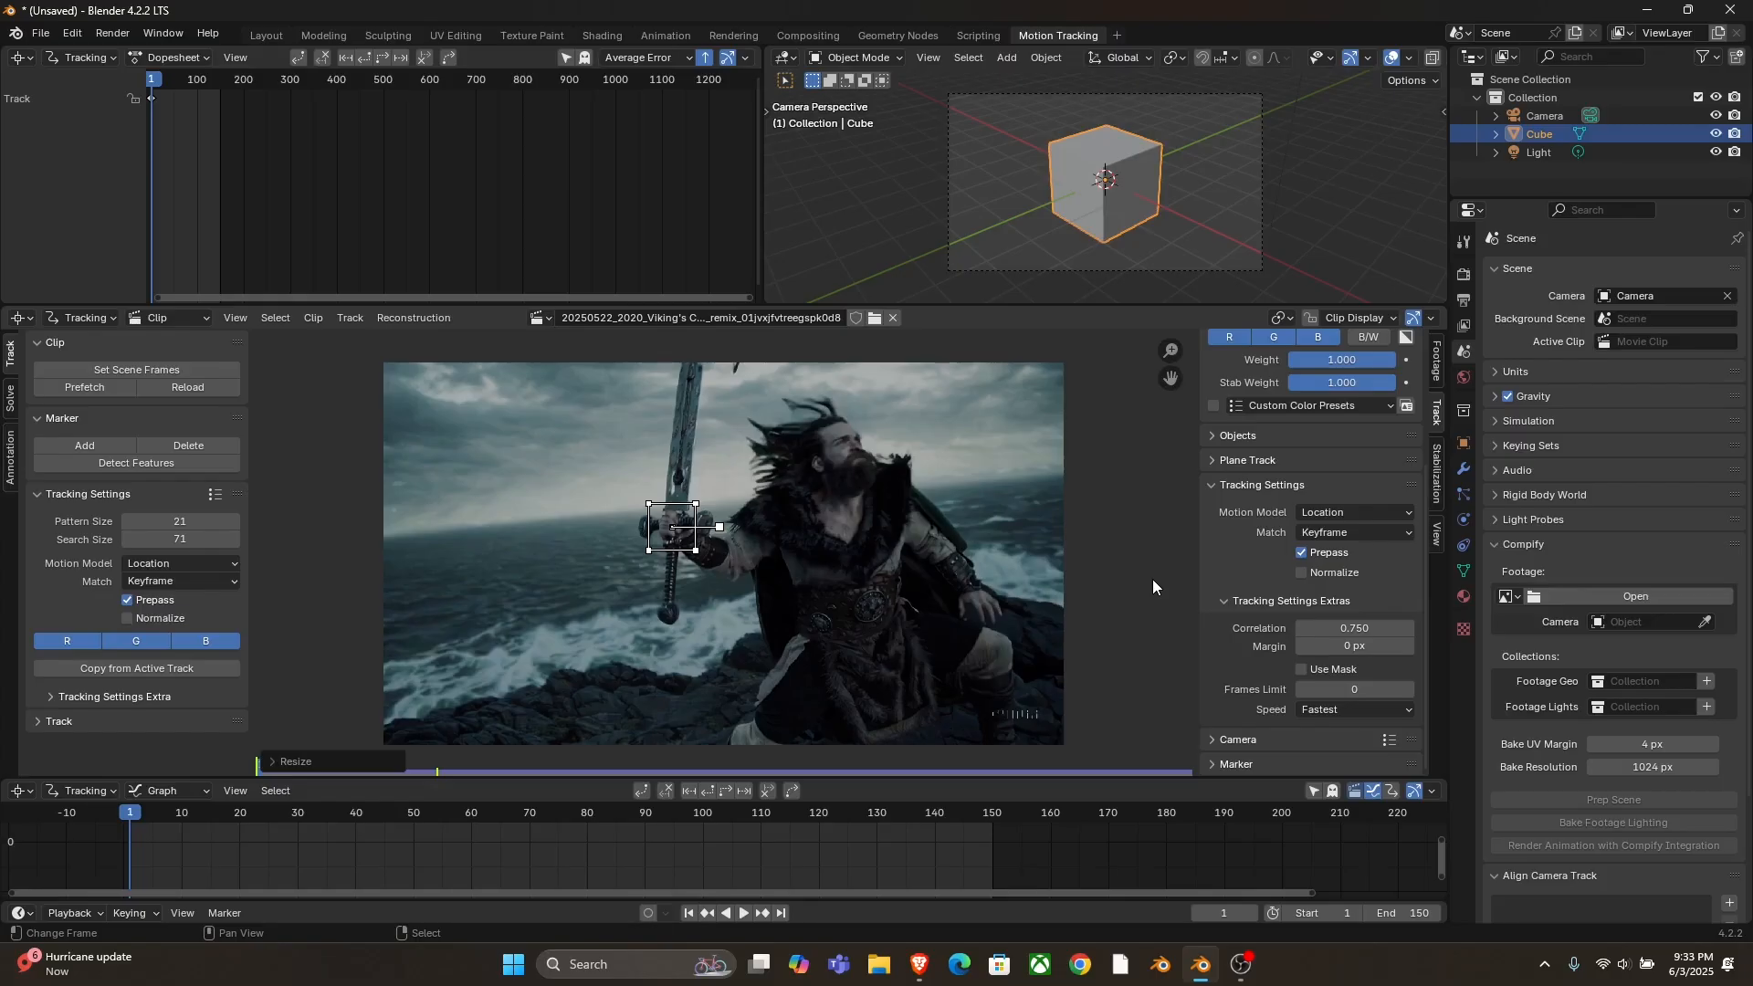
key("ctrl+t")
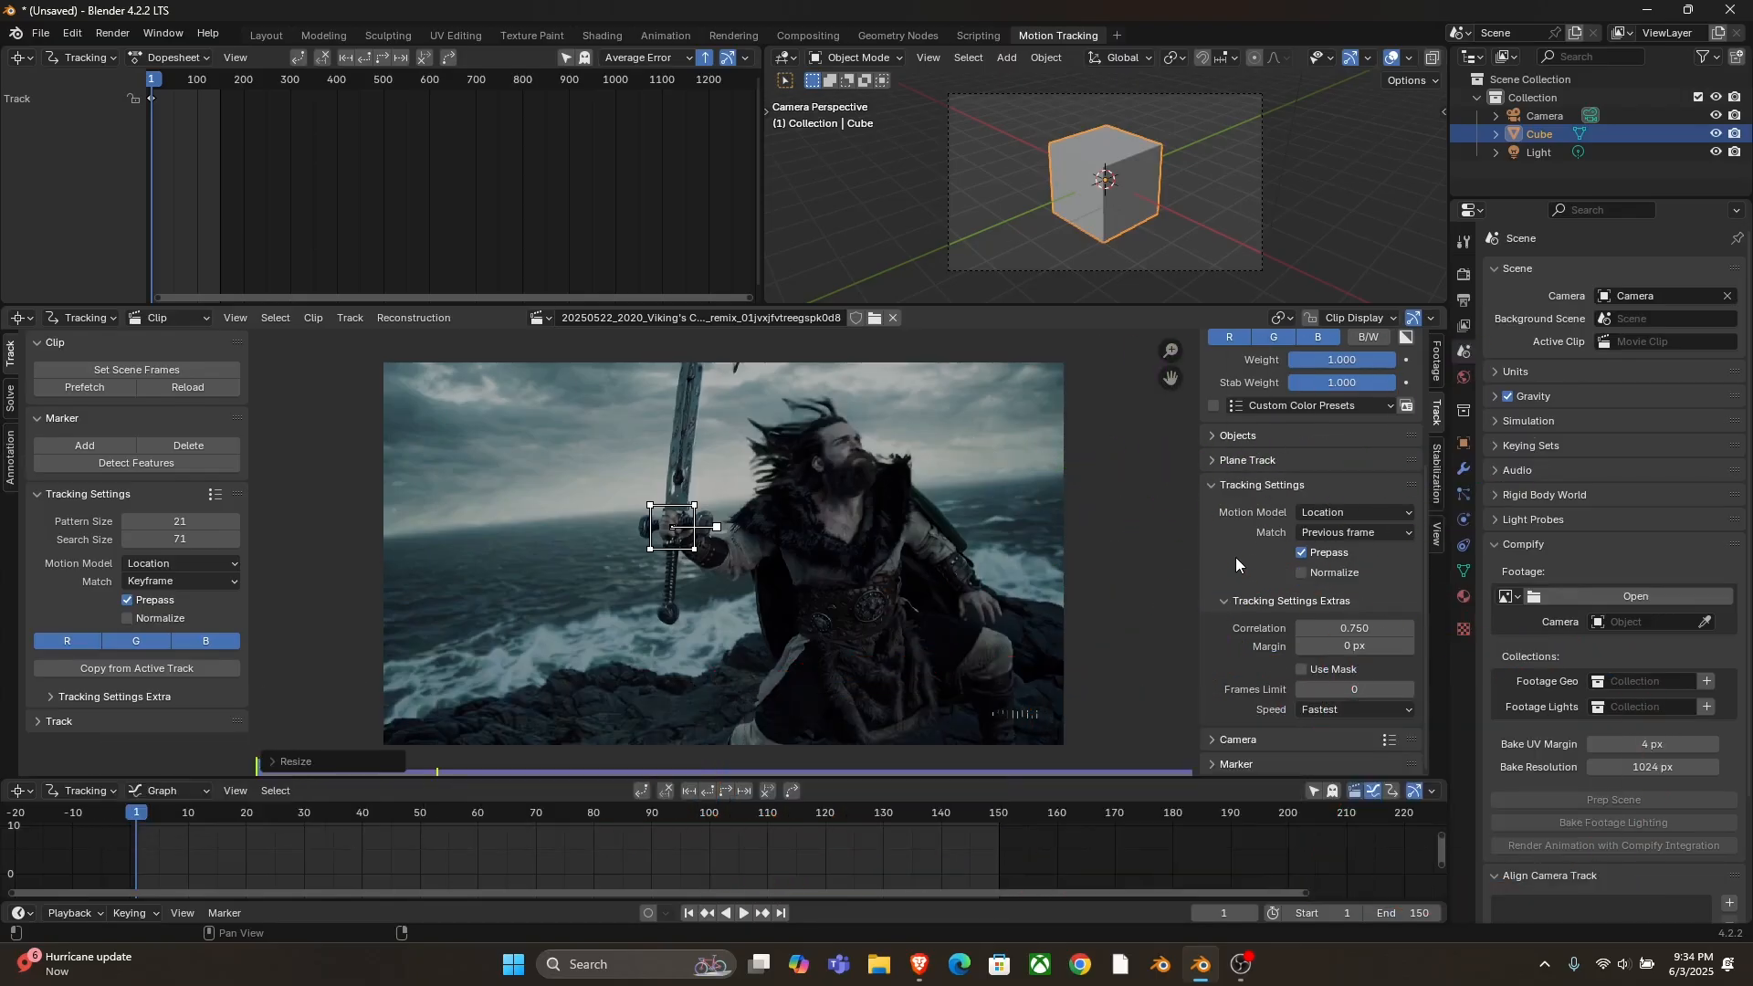
- Track the sword-hand marker forward from frame 1, and again from frame 85 through the rest of the clip
key("ctrl+t")
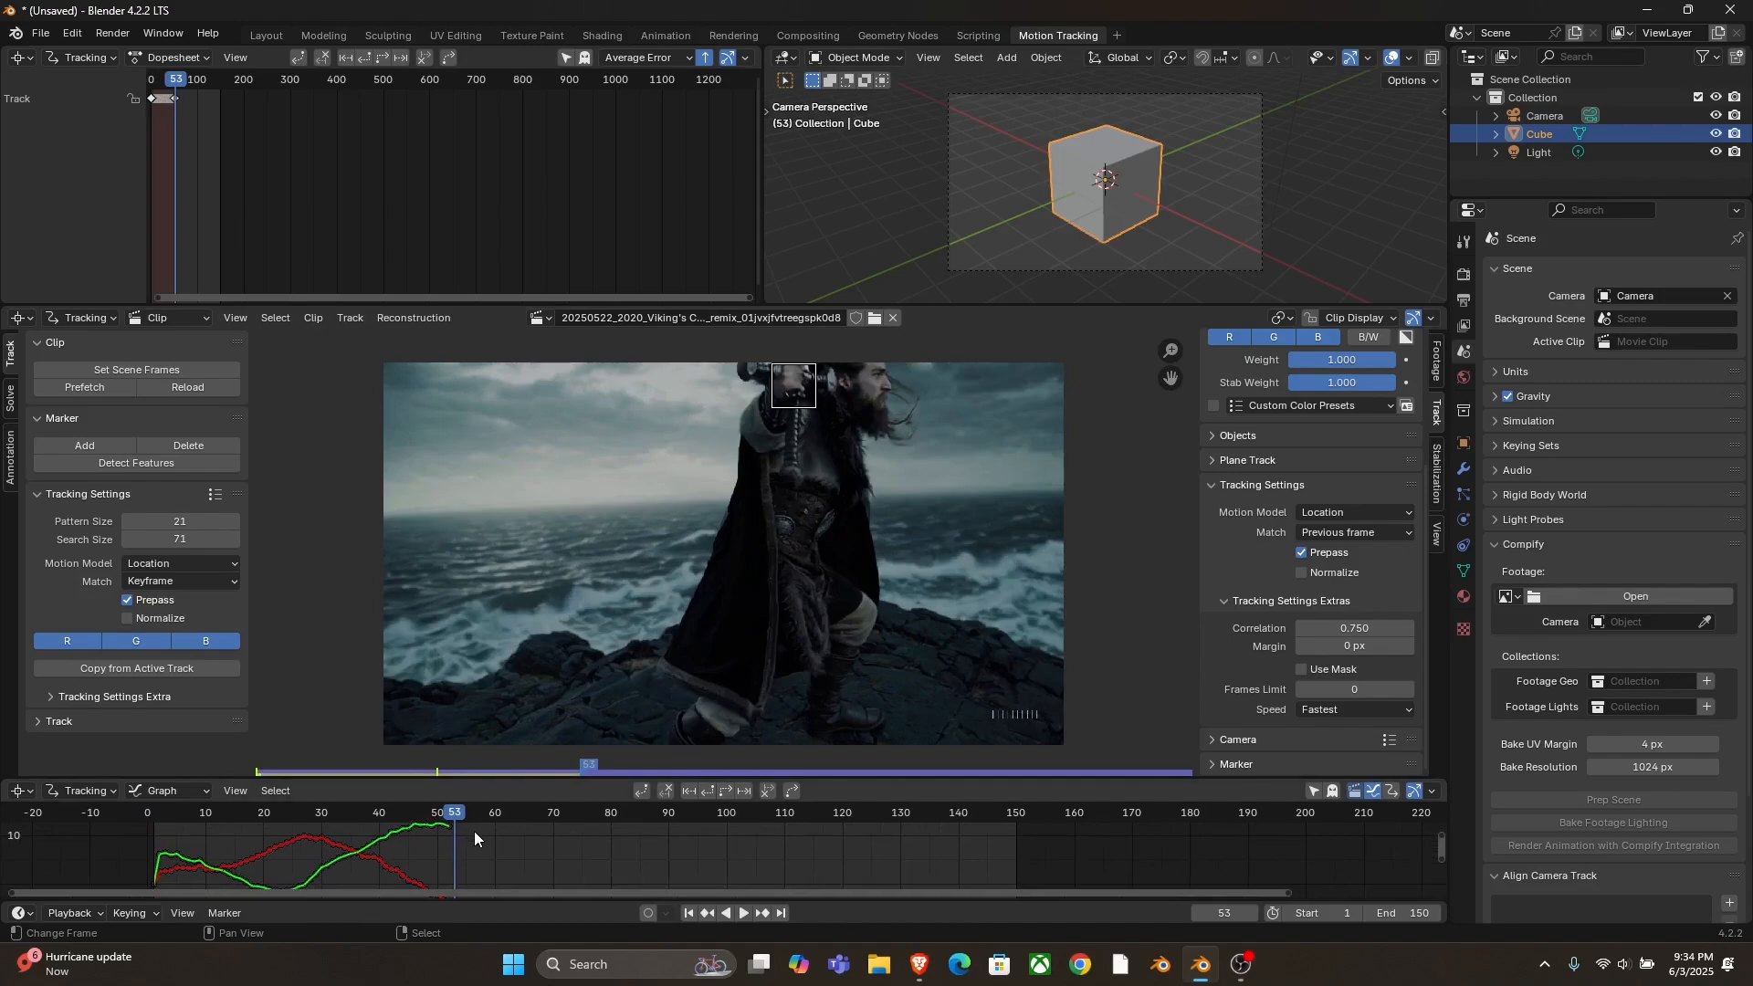
mouse_move(484, 813)
left_mouse_down()
mouse_move(672, 816)
mouse_move(619, 809)
mouse_move(640, 811)
left_mouse_up()
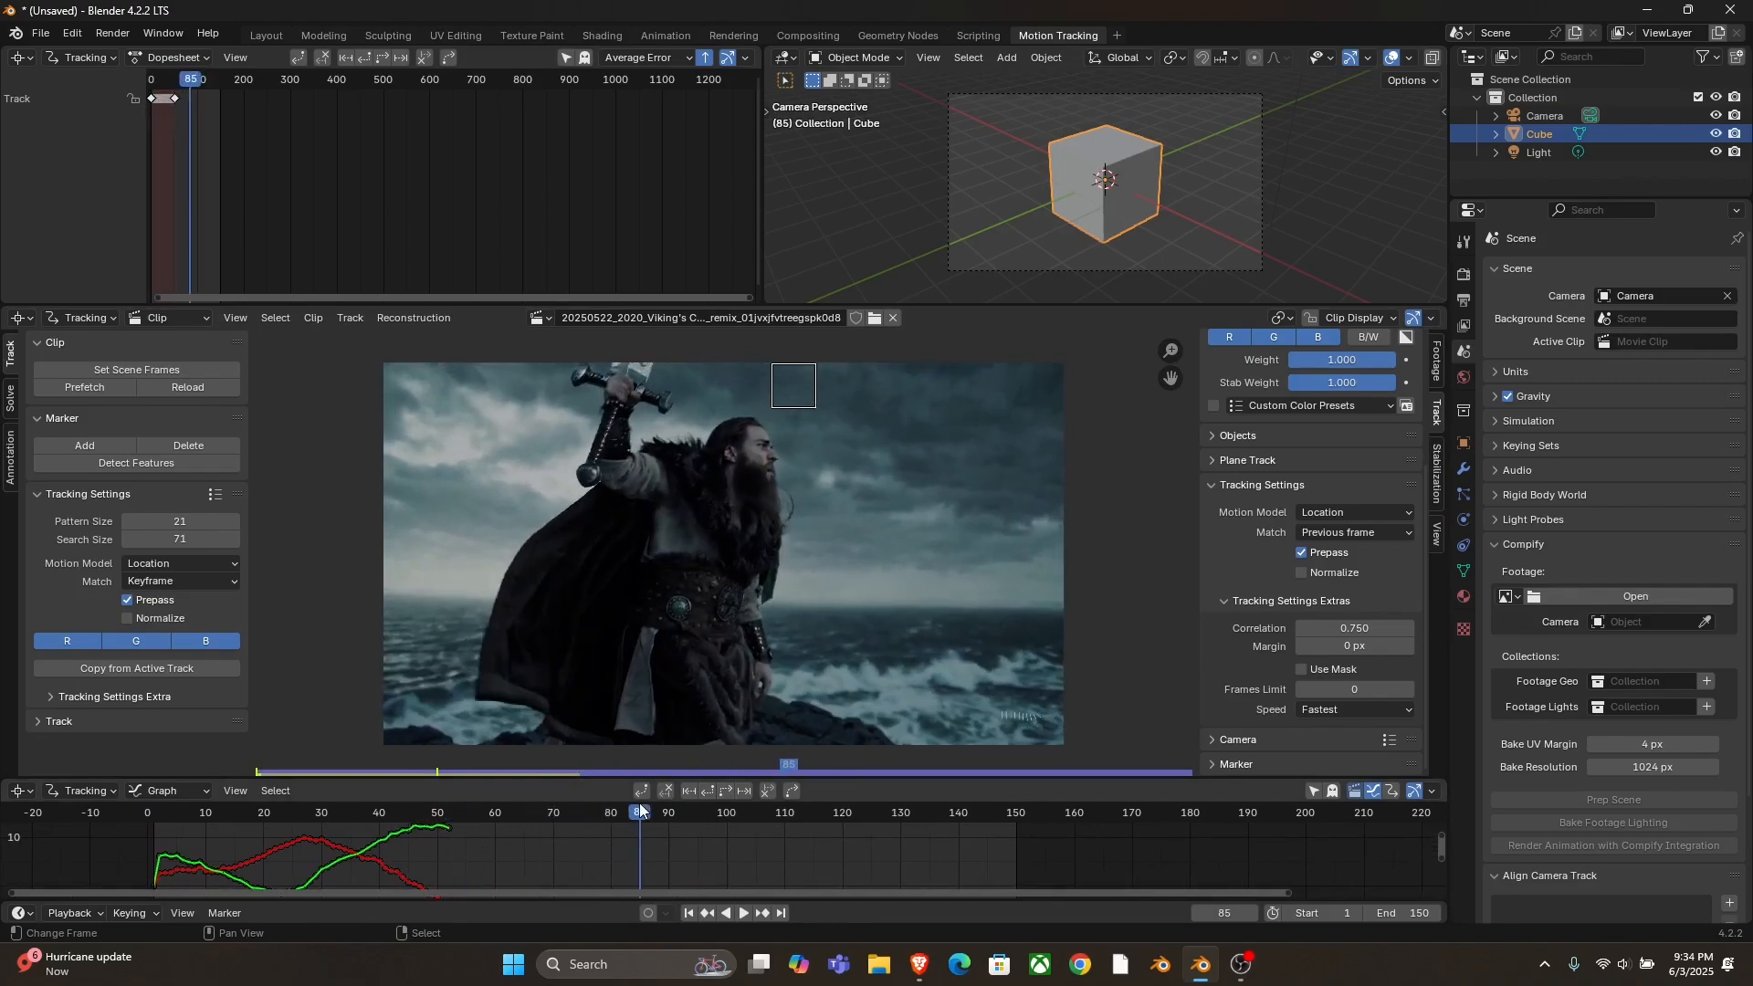
left_click(727, 791)
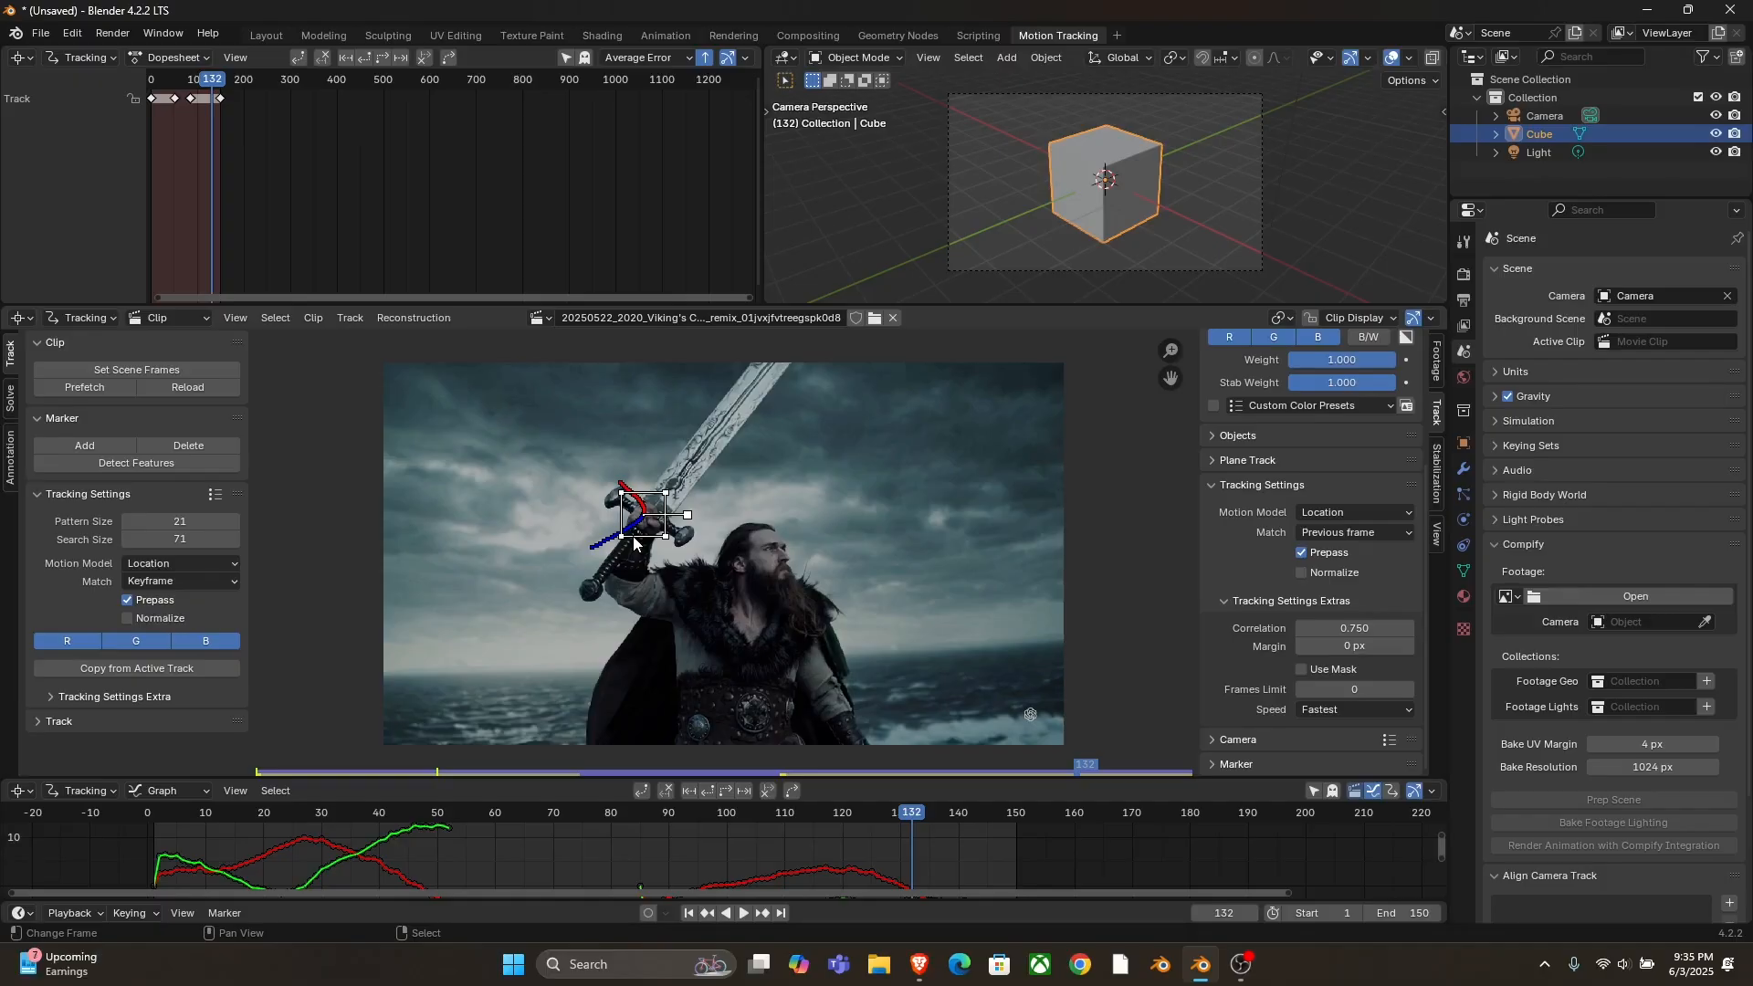
- Link an empty to the sword-hand track and play the animation to check its motion
left_click(16, 407)
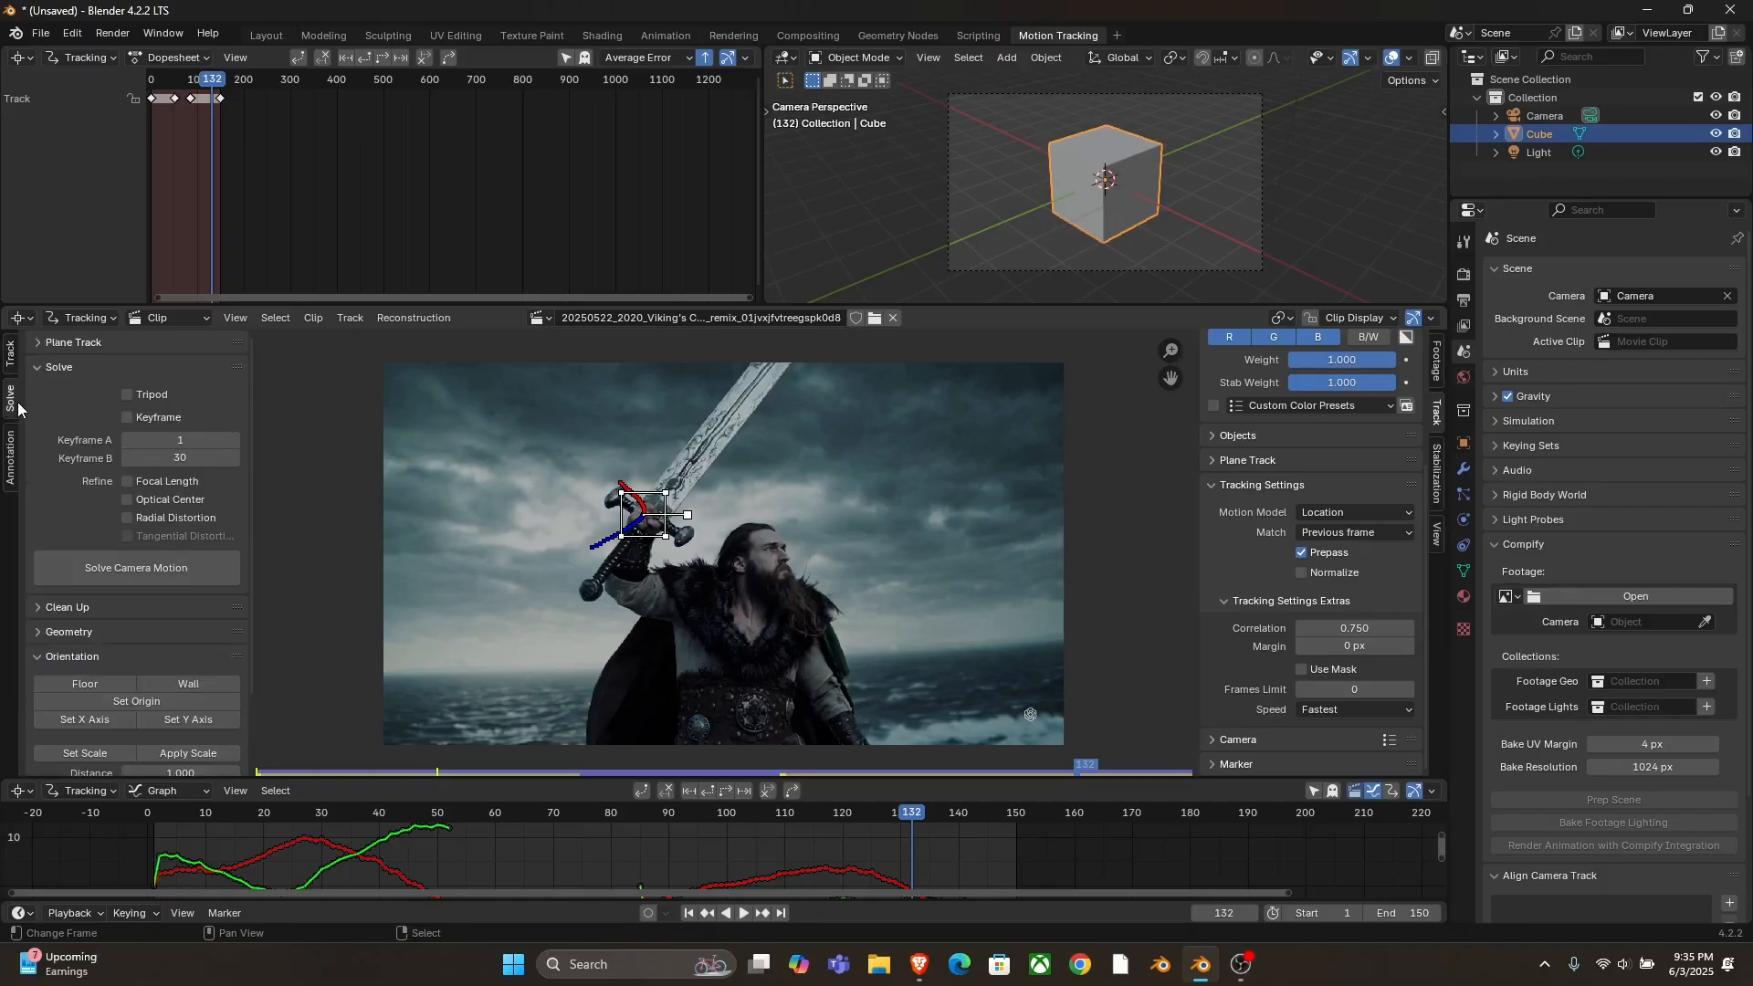
scroll(110, 498, "down", 3)
left_click(120, 498)
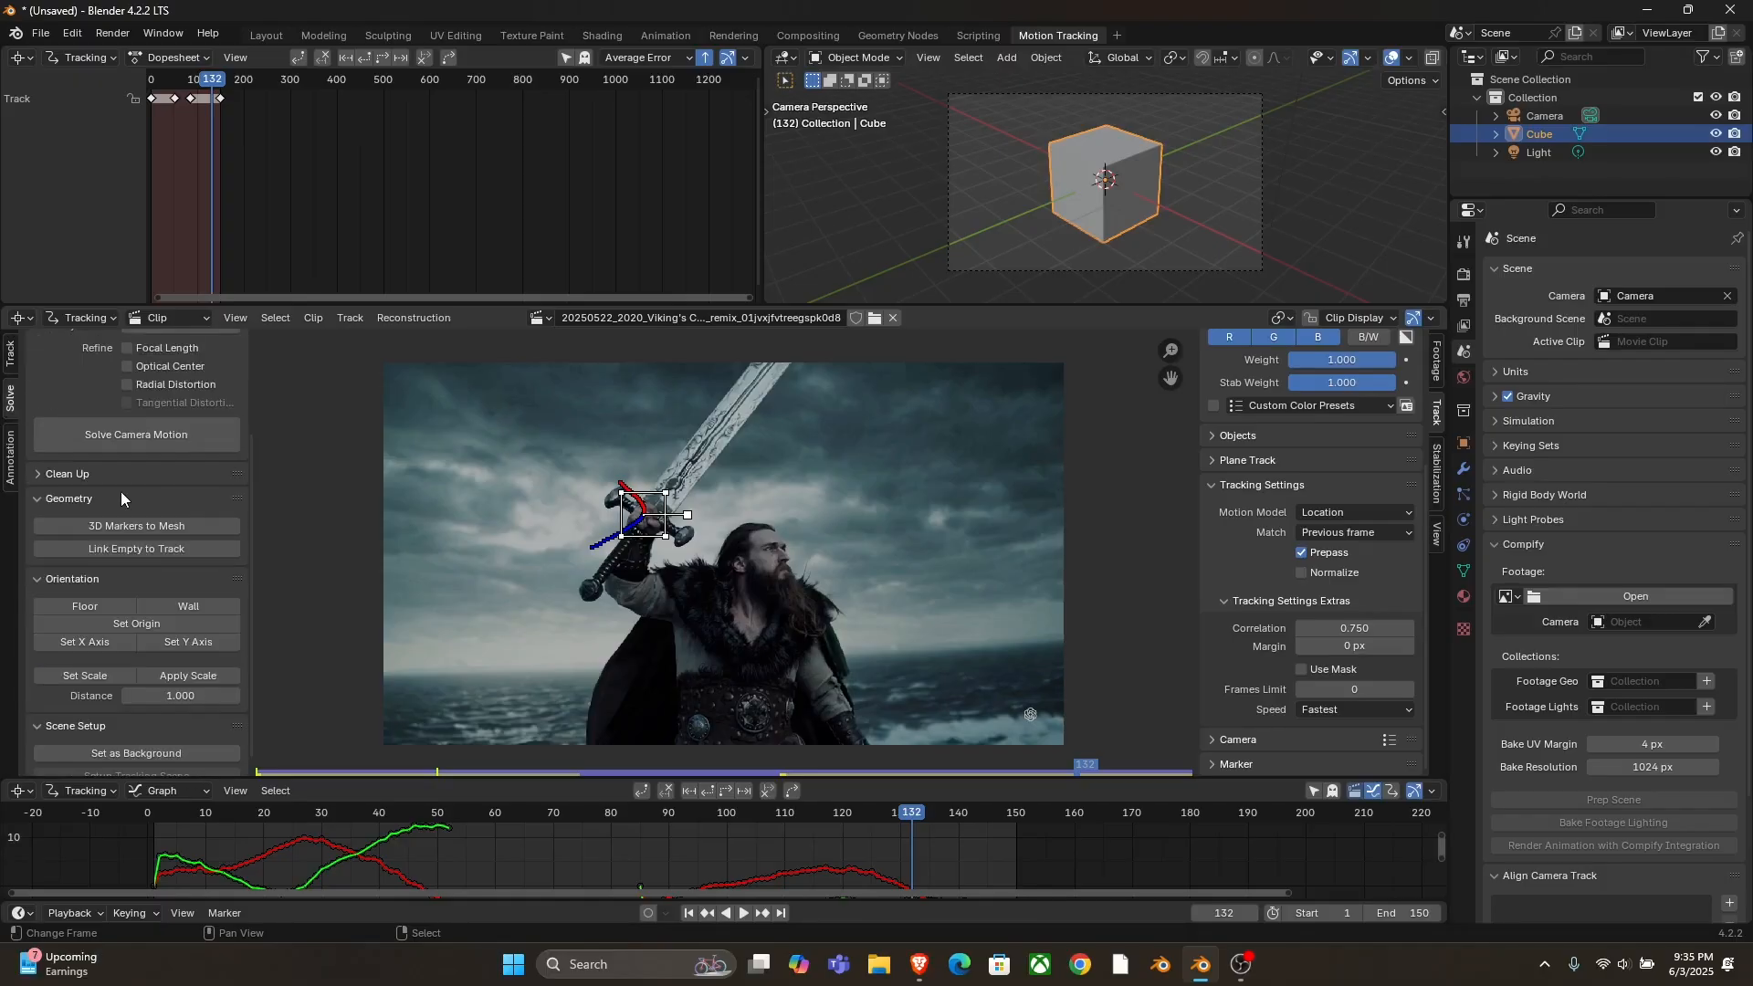
left_click(130, 551)
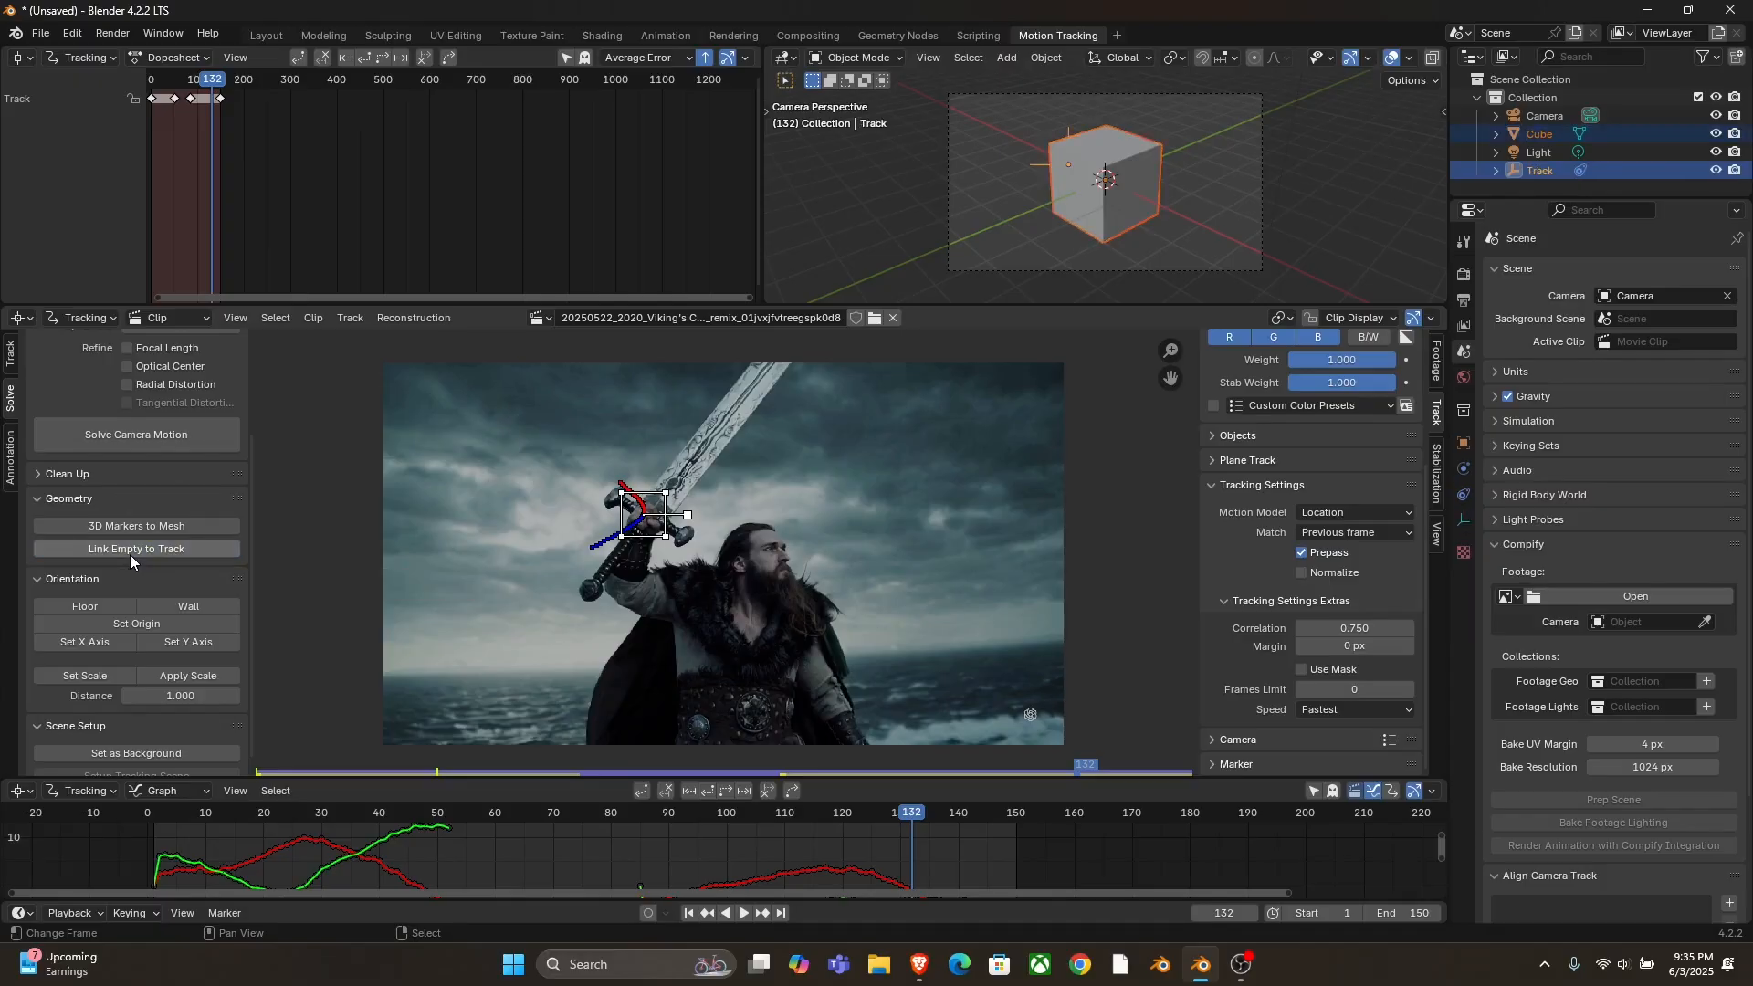
key("space")
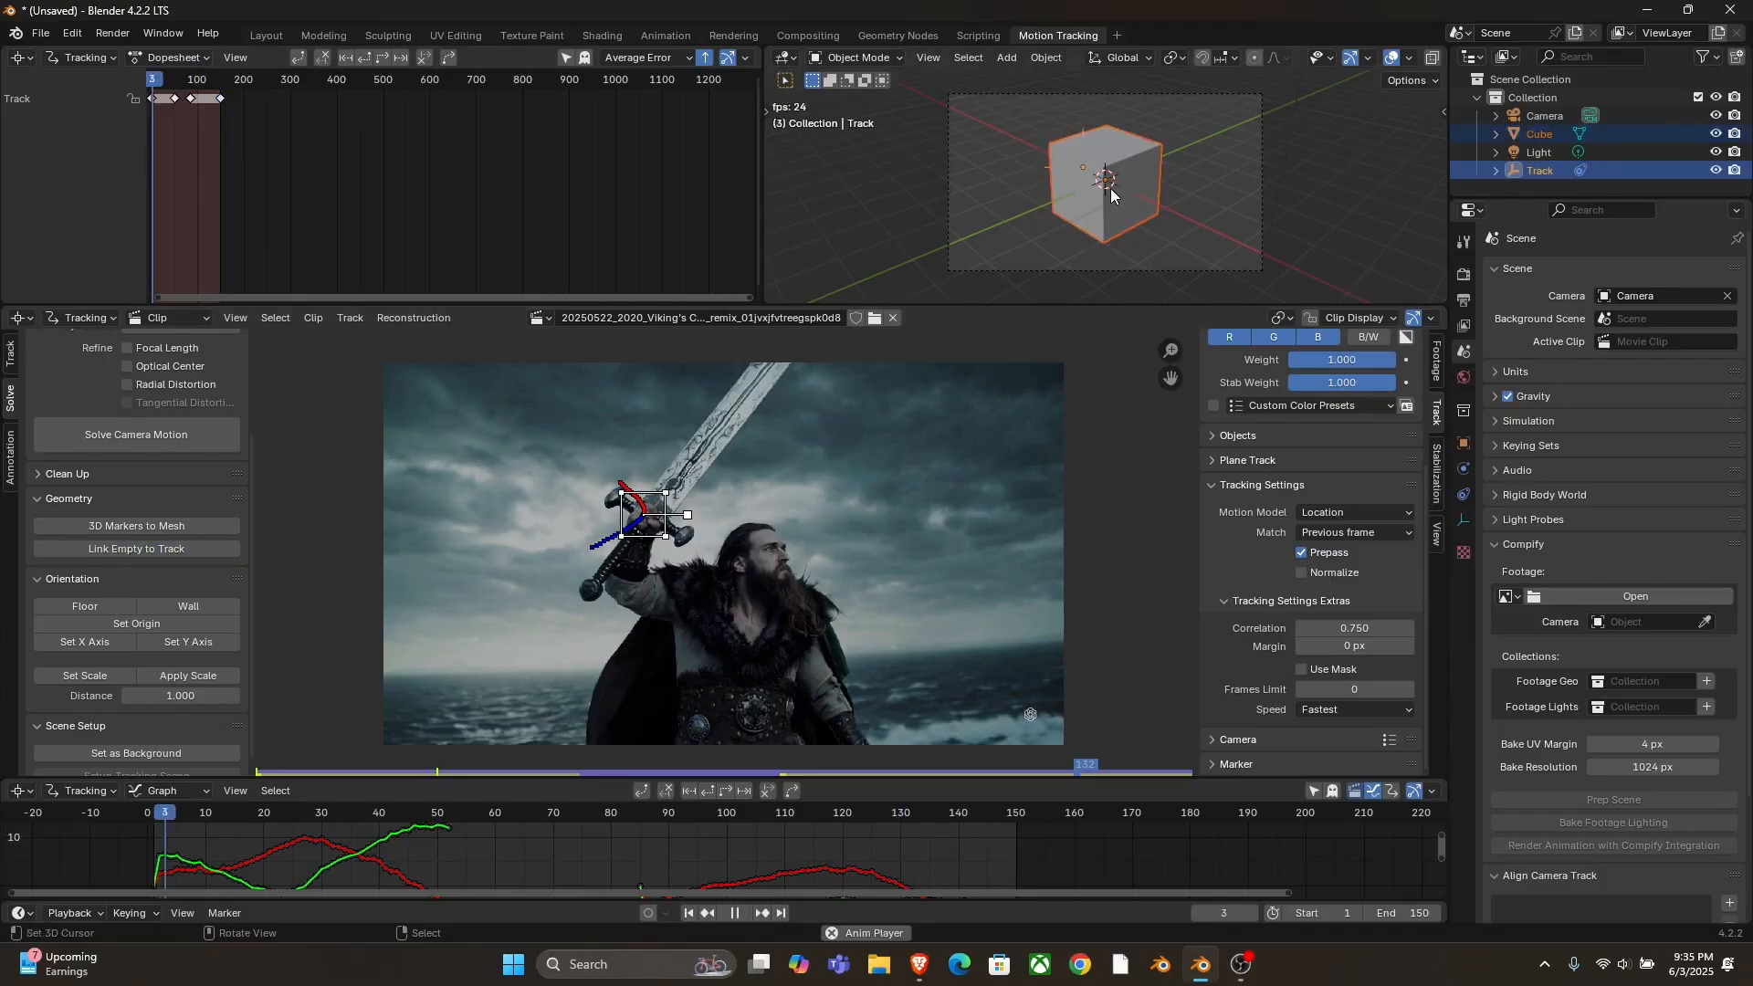
key("space")
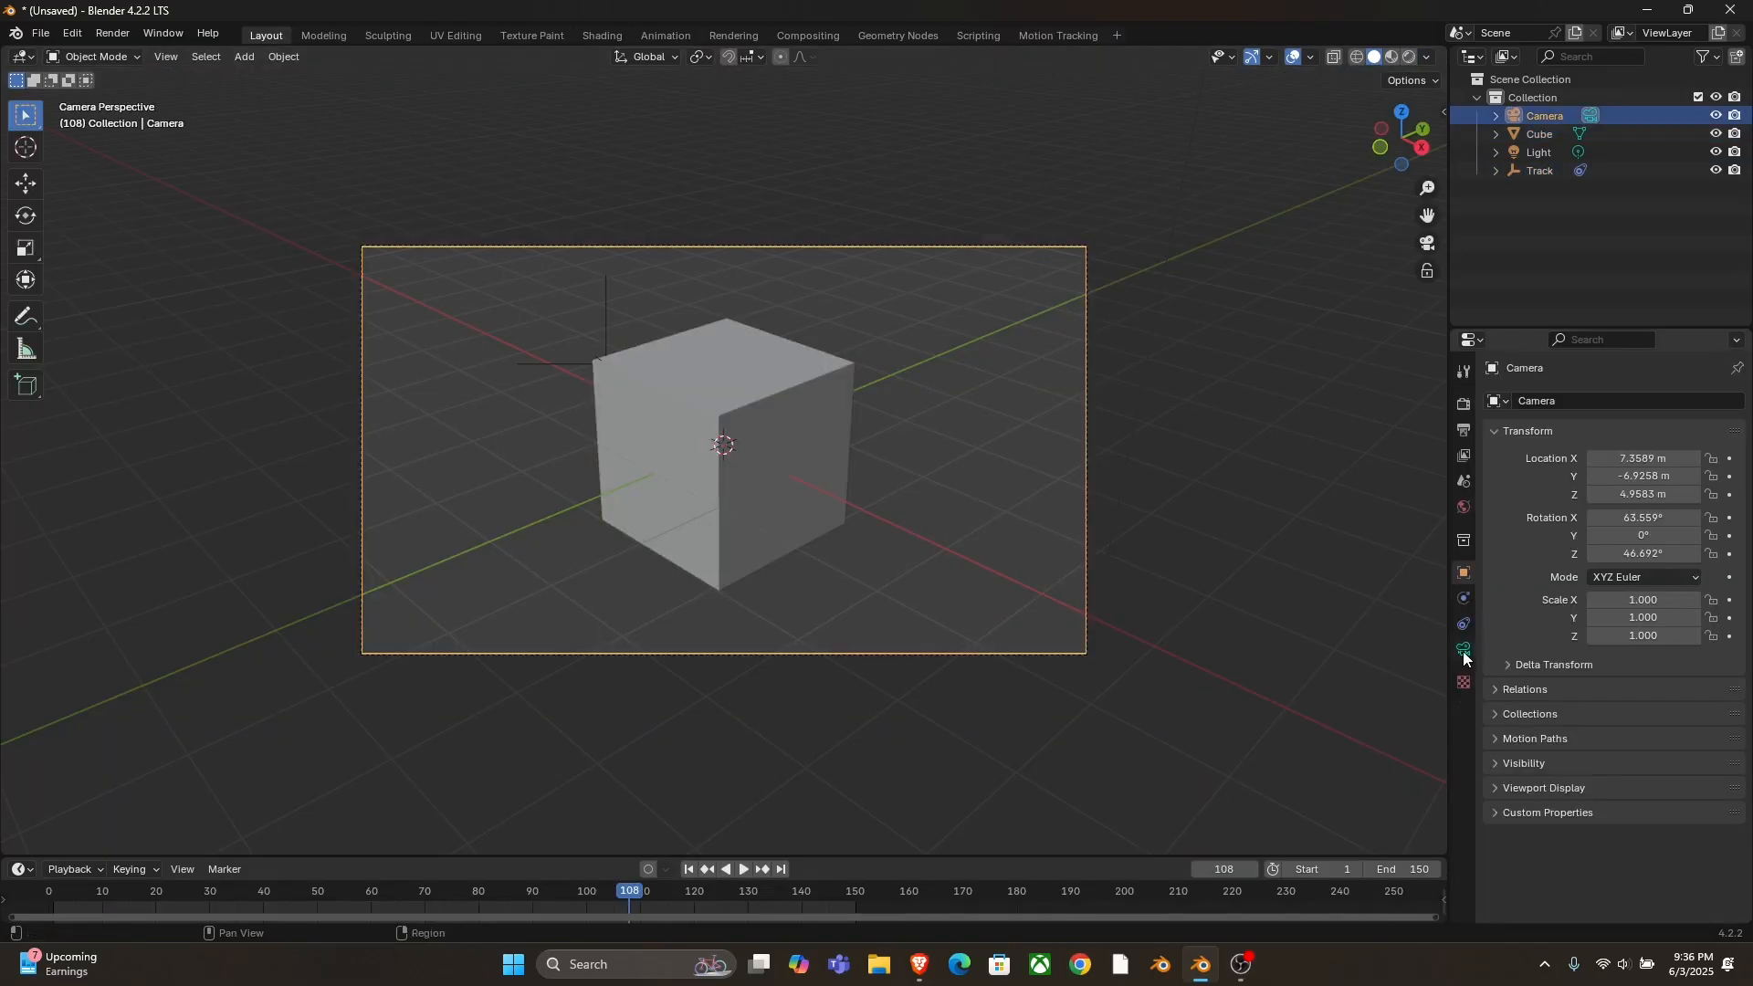
- Enable background images on the camera and show the Viking movie clip behind the scene
left_click(1463, 650)
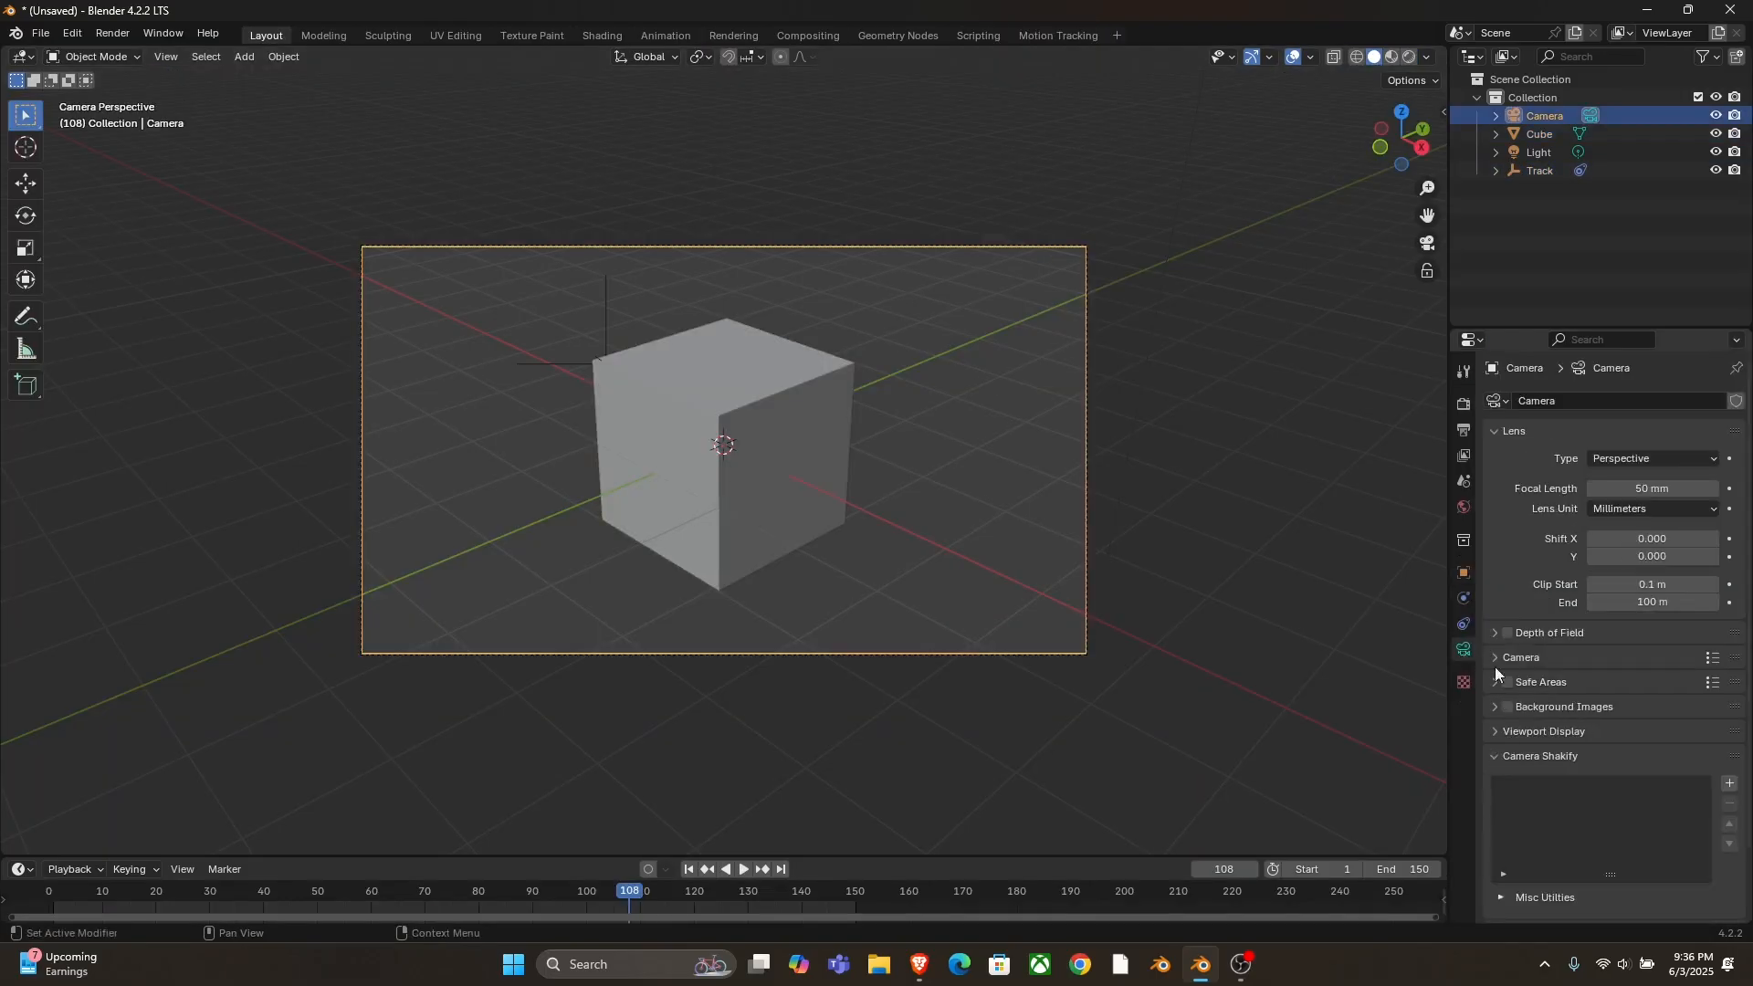
left_click(1507, 708)
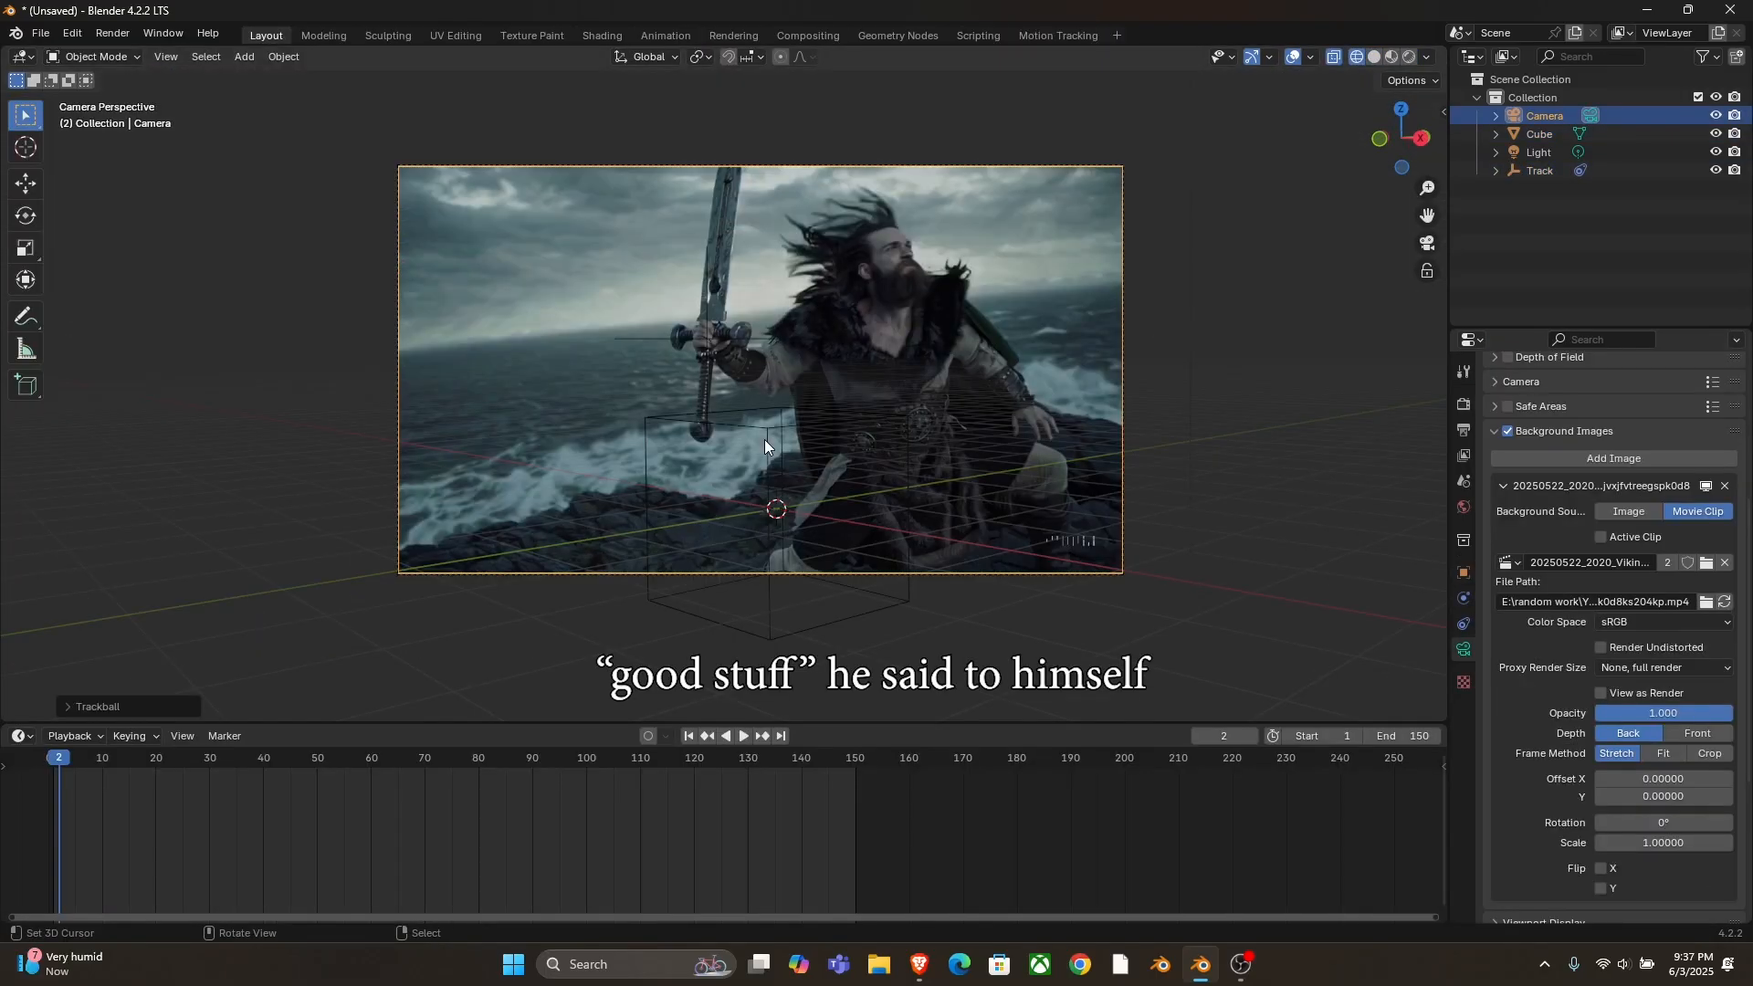
- Move the cube up over the sword and rotate it freely with the trackball to match the sword's orientation
left_click(764, 440)
left_click_drag(802, 536, 749, 370)
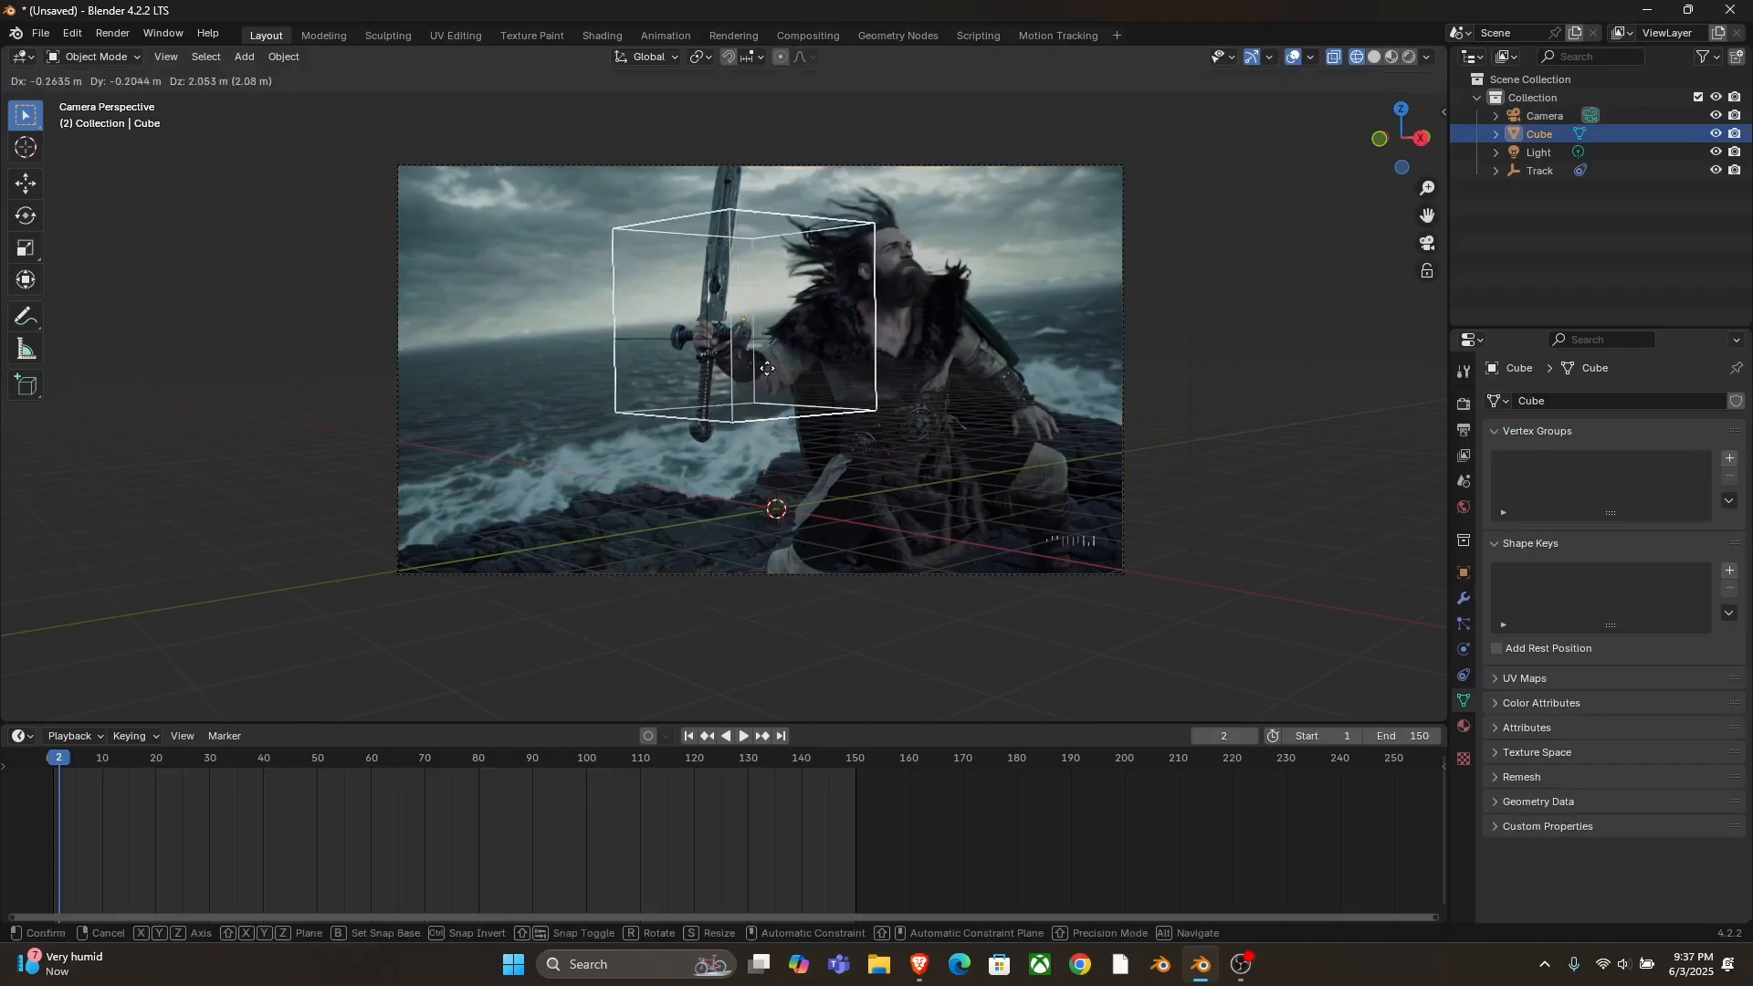
scroll(746, 370, "up", 1)
scroll(746, 370, "up", 2)
key("r")
key("r")
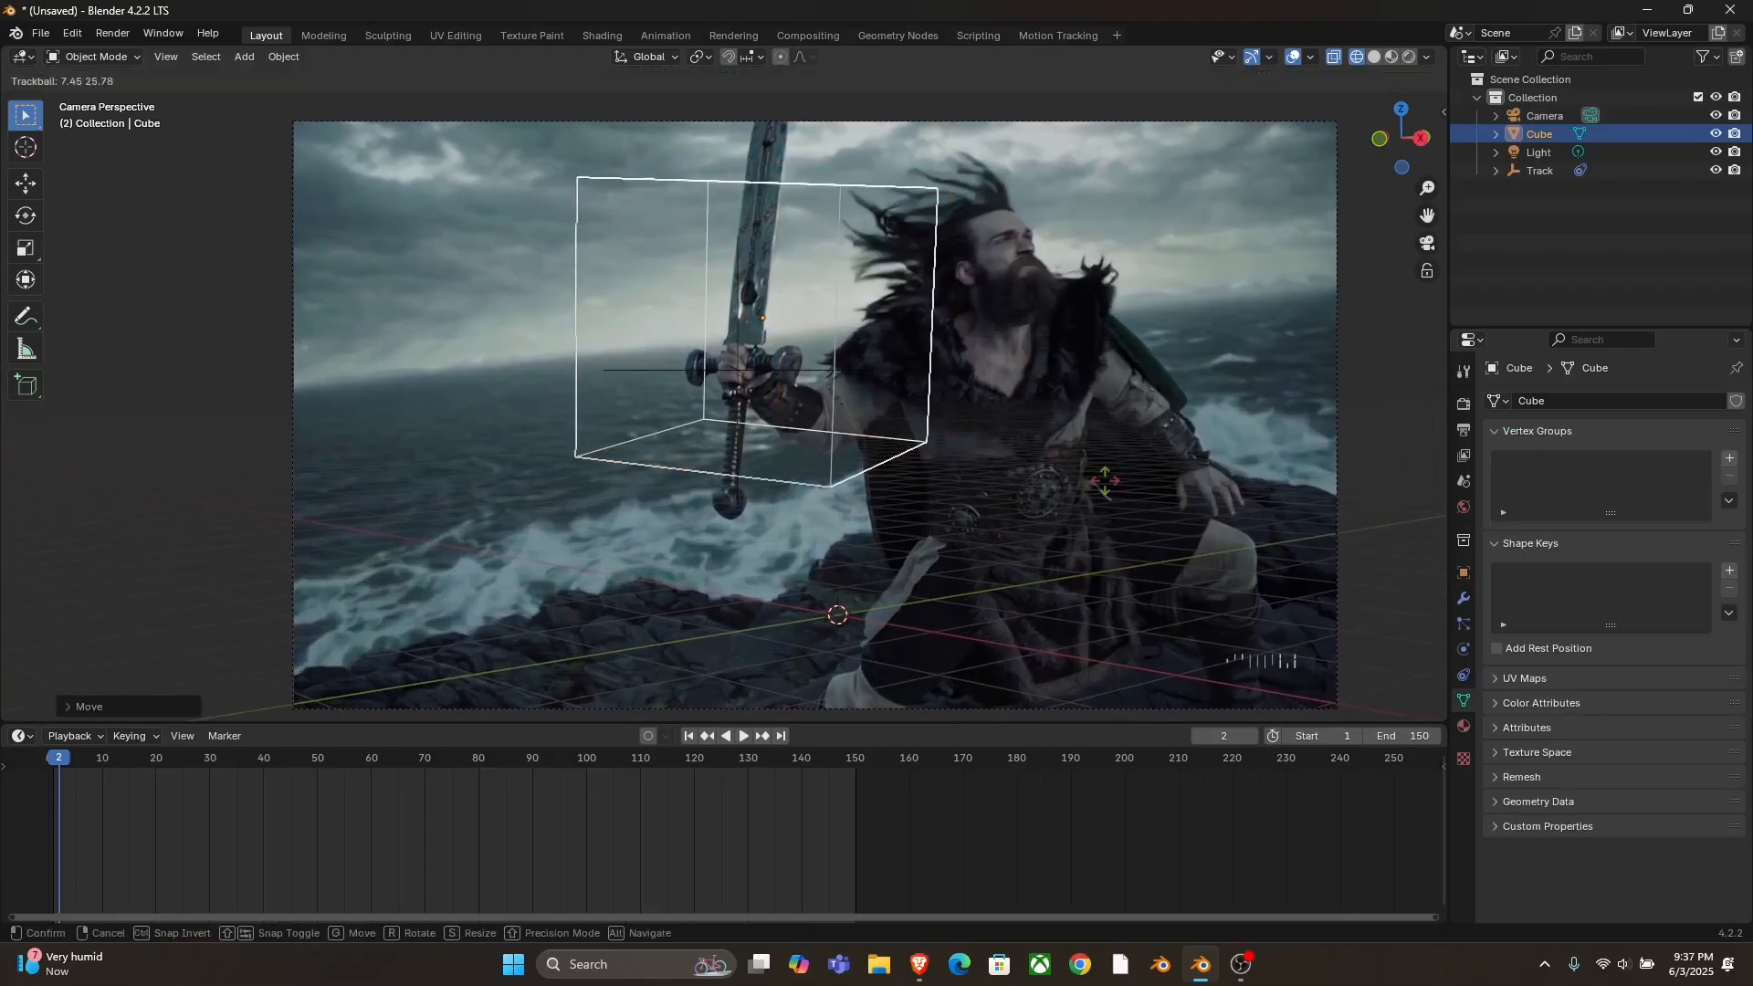
left_click(1105, 482)
- Scale the cube down to slightly wider than the sword blade
key("s")
left_click(808, 297)
scroll(790, 264, "up", 2)
middle_click_drag(787, 259, 772, 385, "shift")
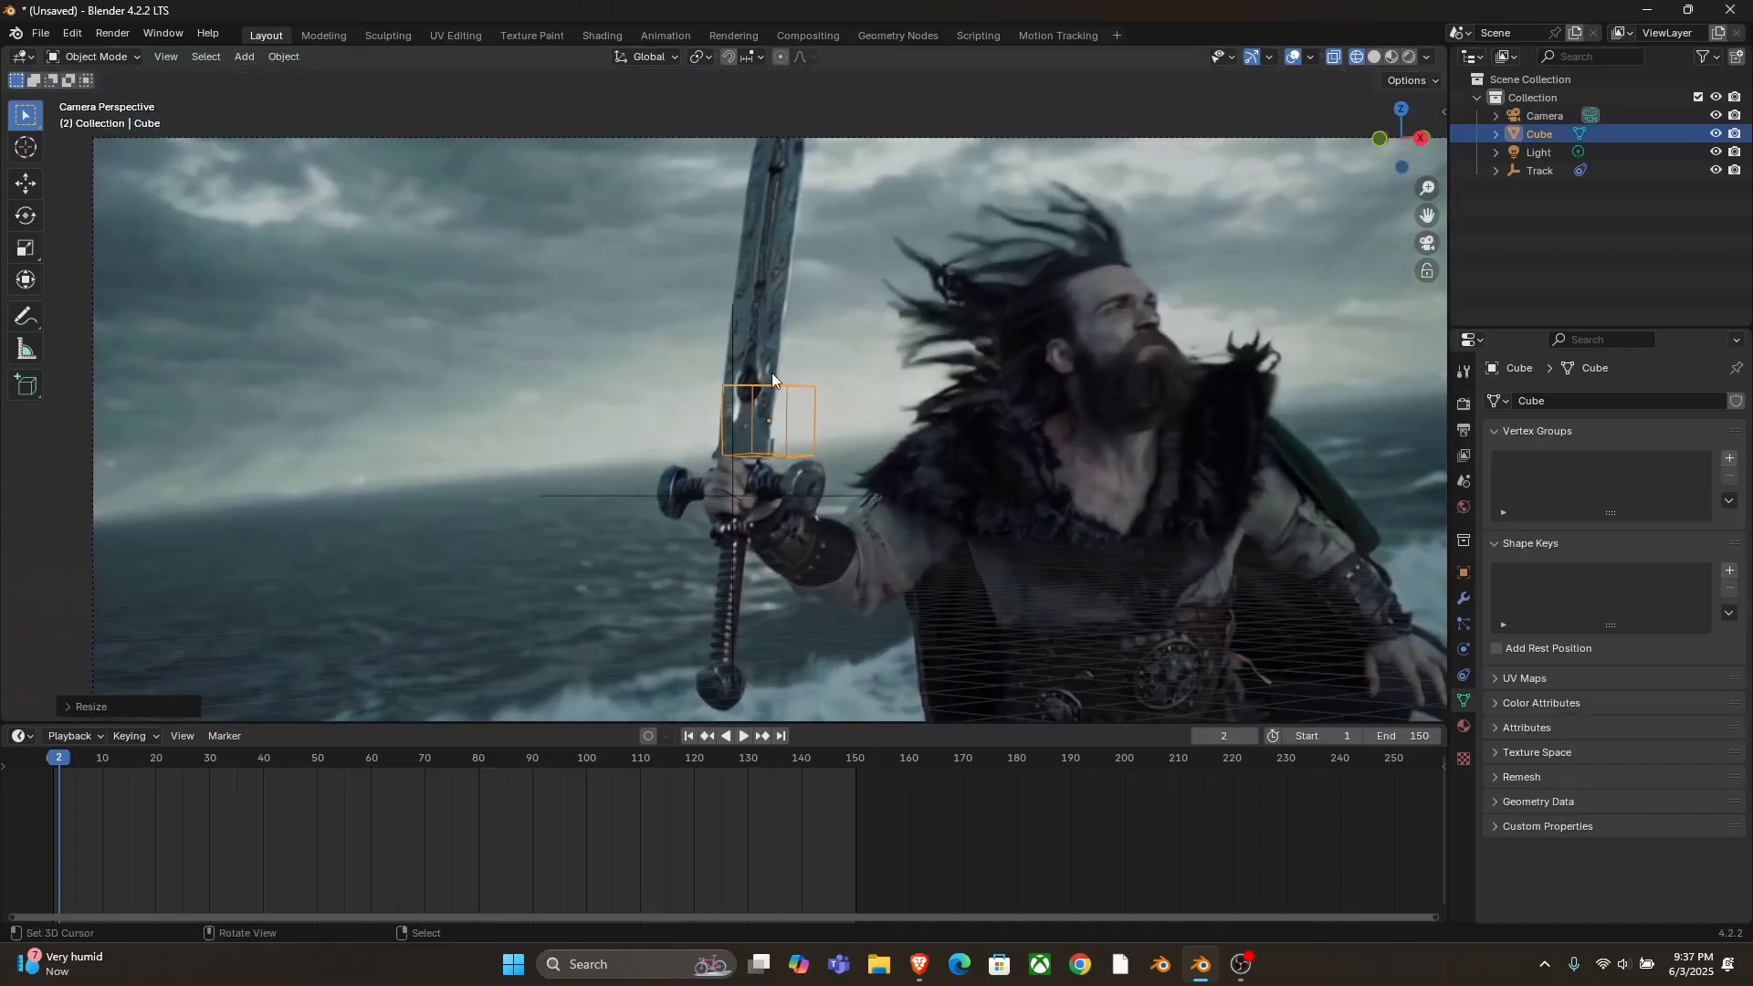
- Stretch the cube upward along the Z axis by moving its top face until it covers the sword blade
key("Tab")
key("3")
key("g")
key("z")
left_click(792, 427)
left_click(772, 348)
scroll(772, 348, "down", 3)
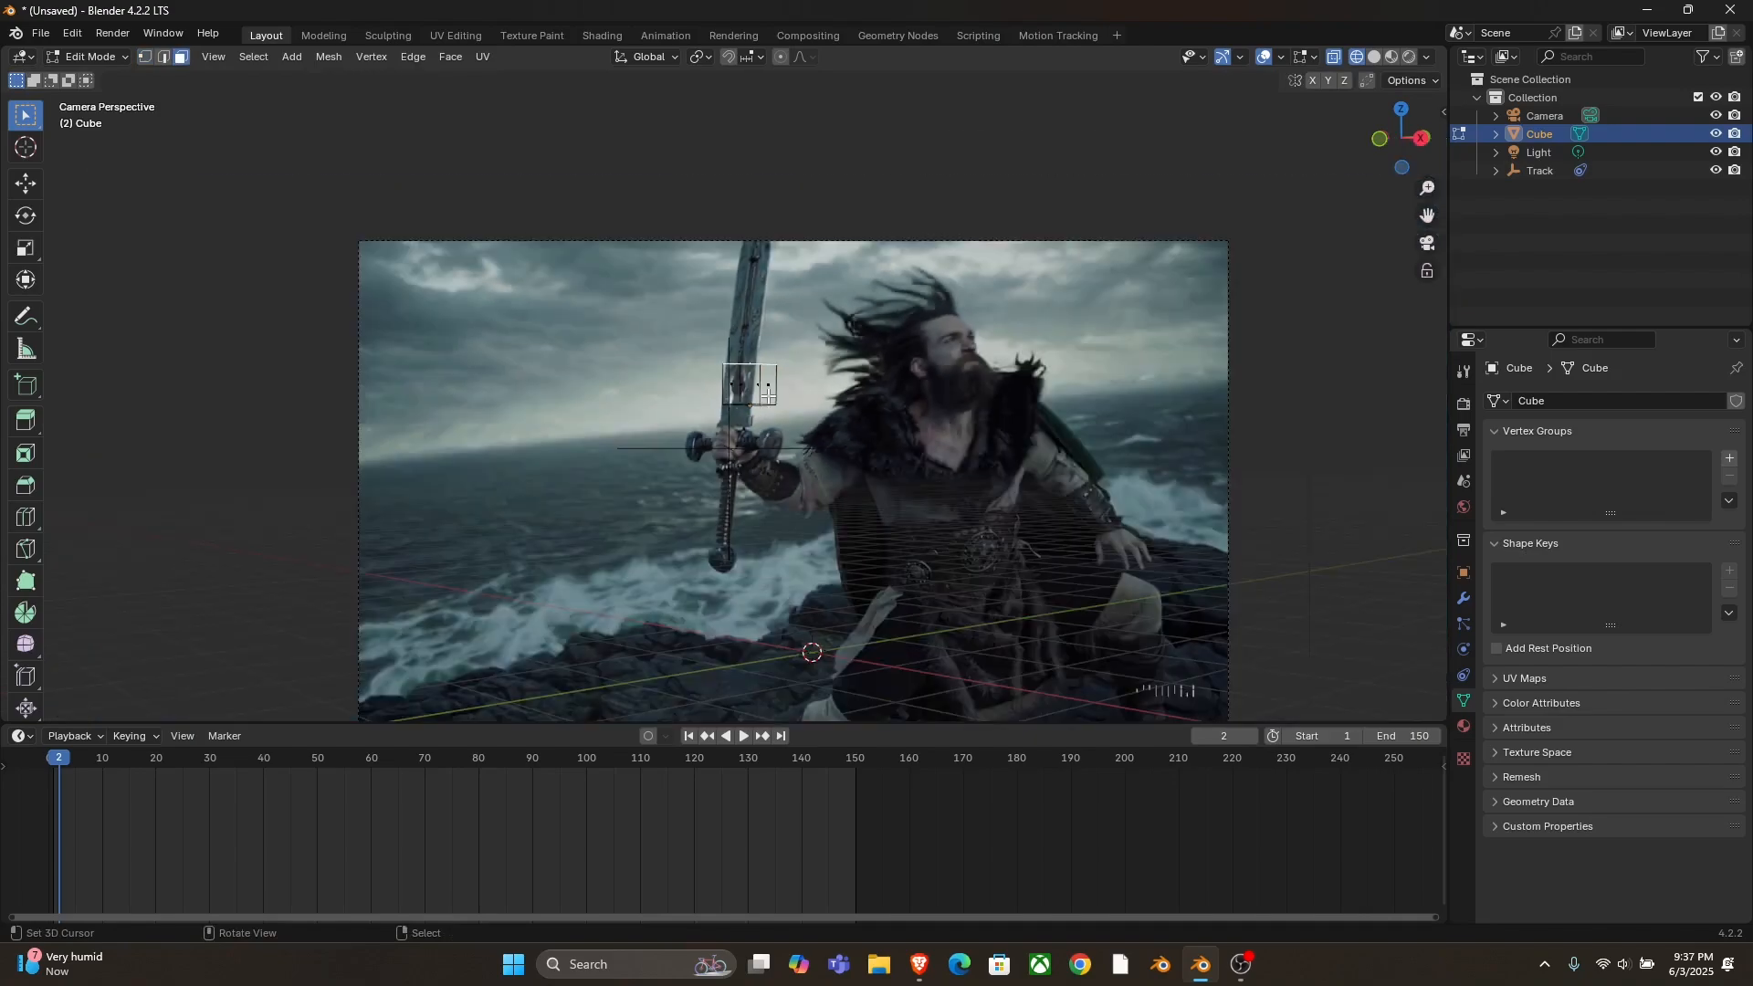
key("g")
key("z")
left_click(802, 421)
- Lower the stretched cube onto the base of the blade and rotate it about 5° to match the sword's tilt
key("a")
scroll(758, 386, "up", 2)
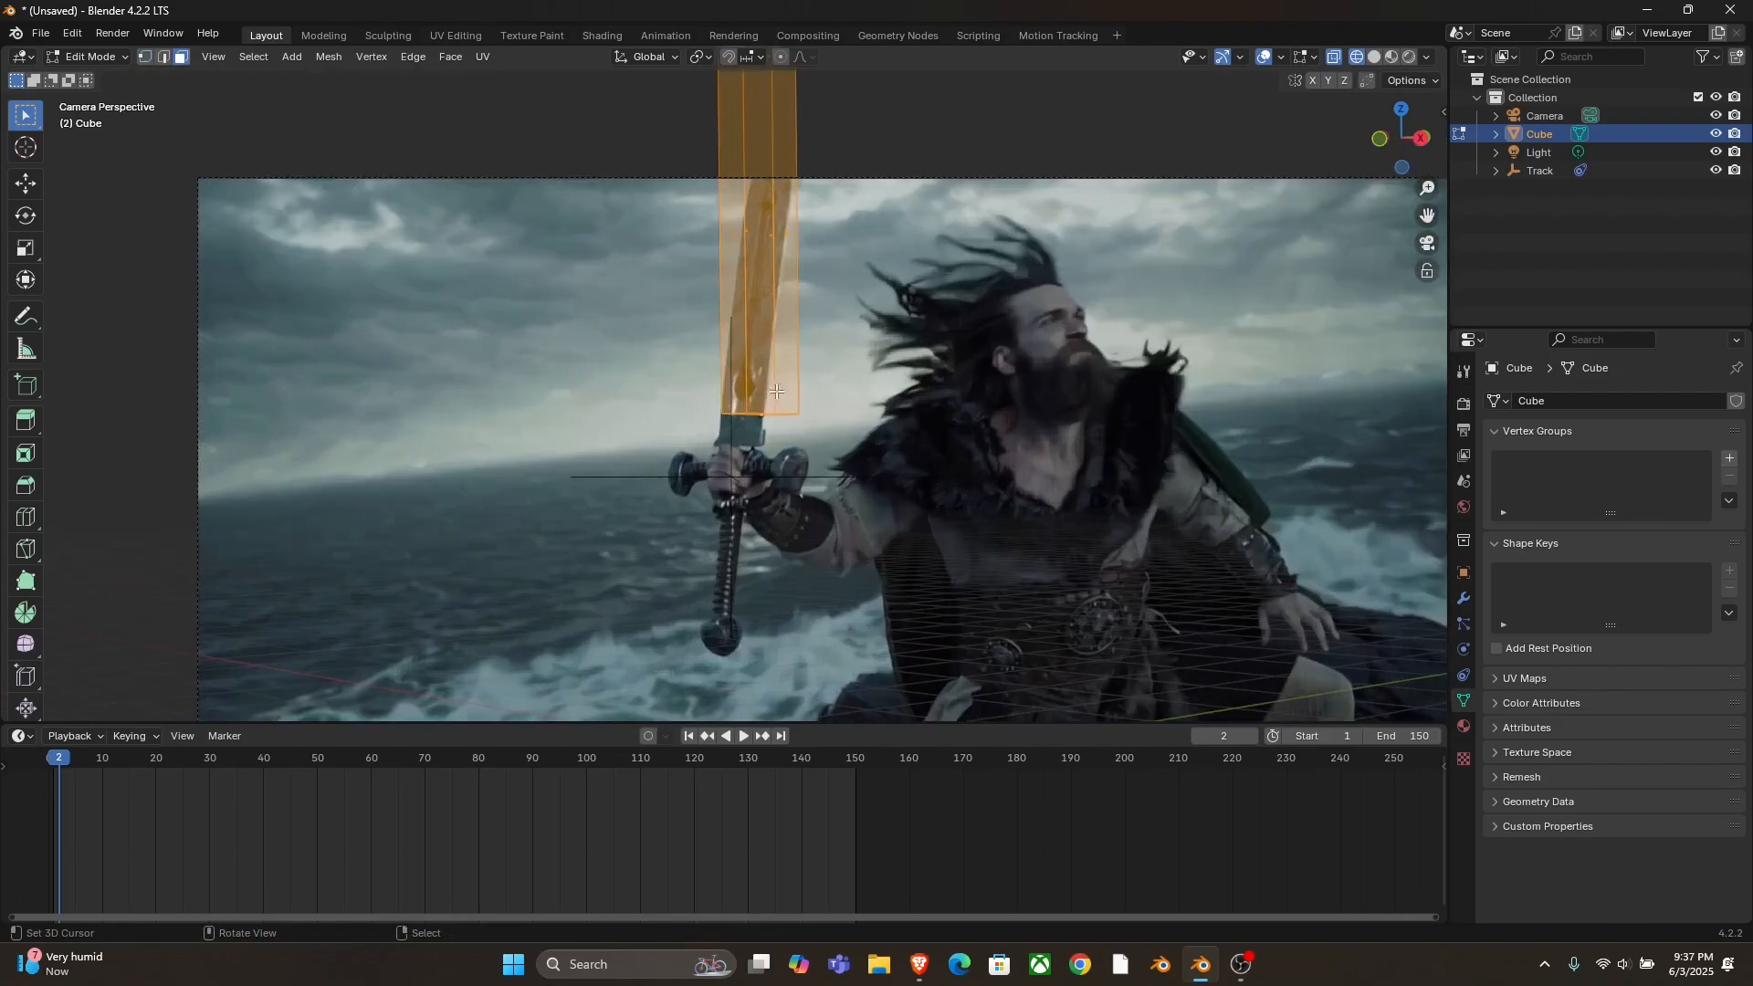
key("Tab")
key("r")
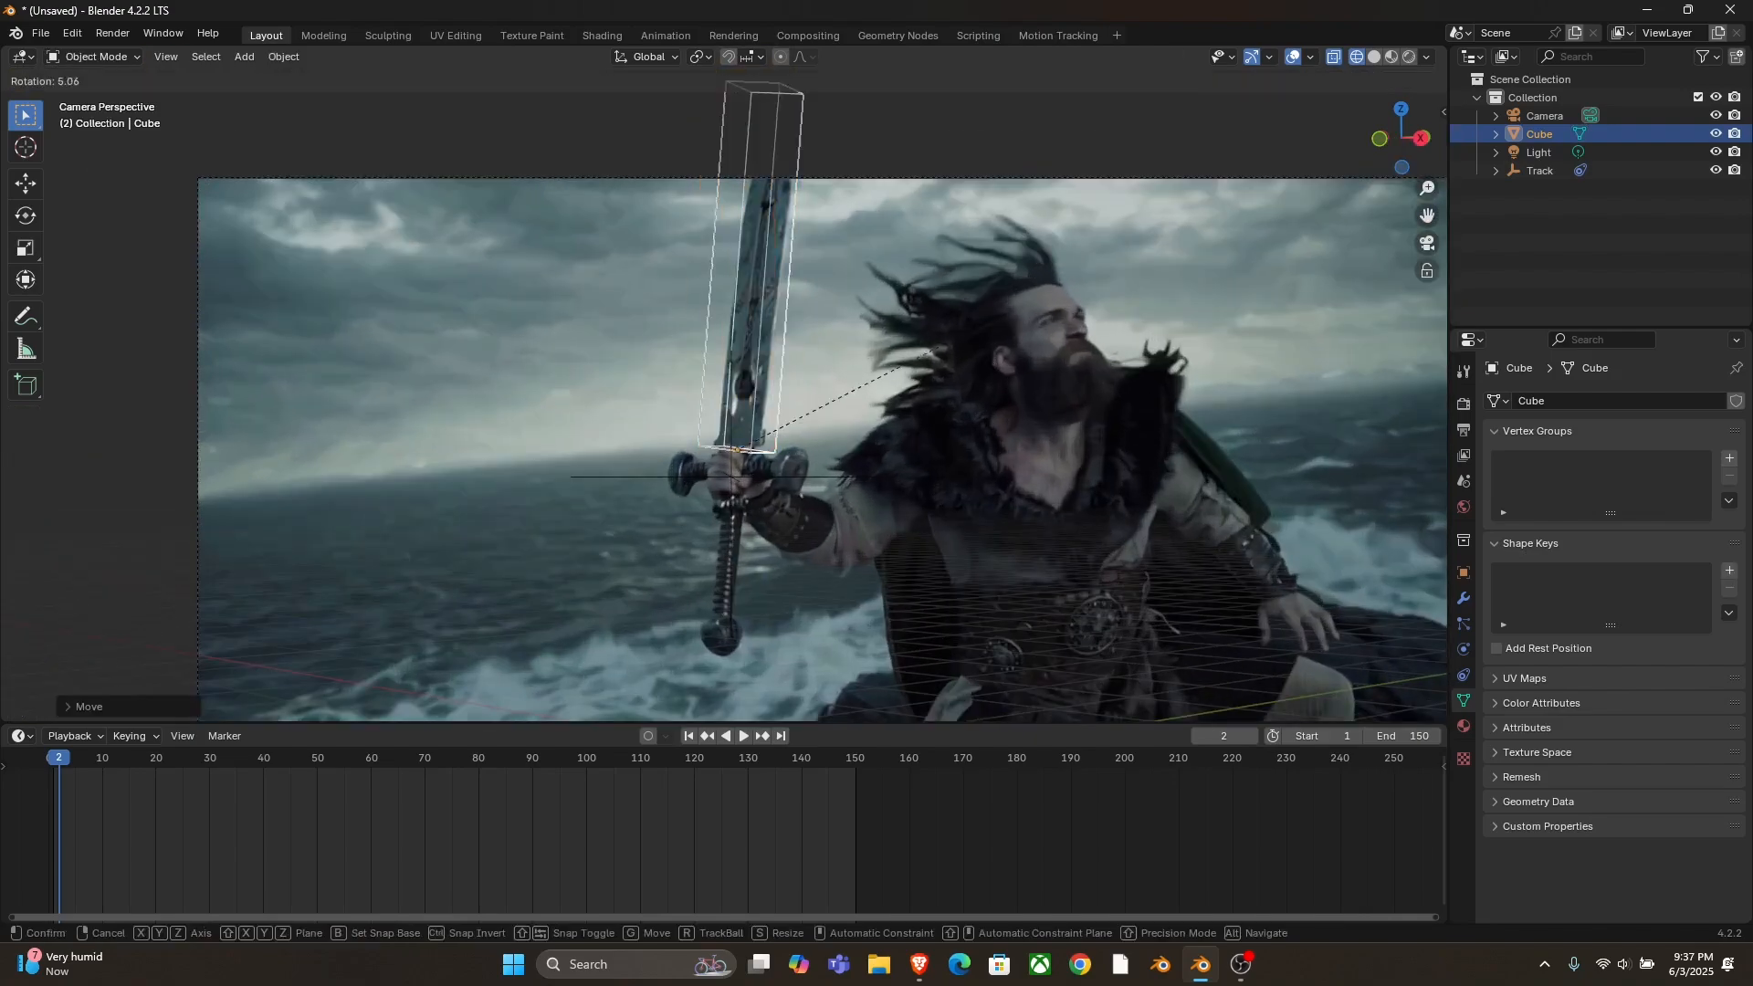
left_click(936, 334)
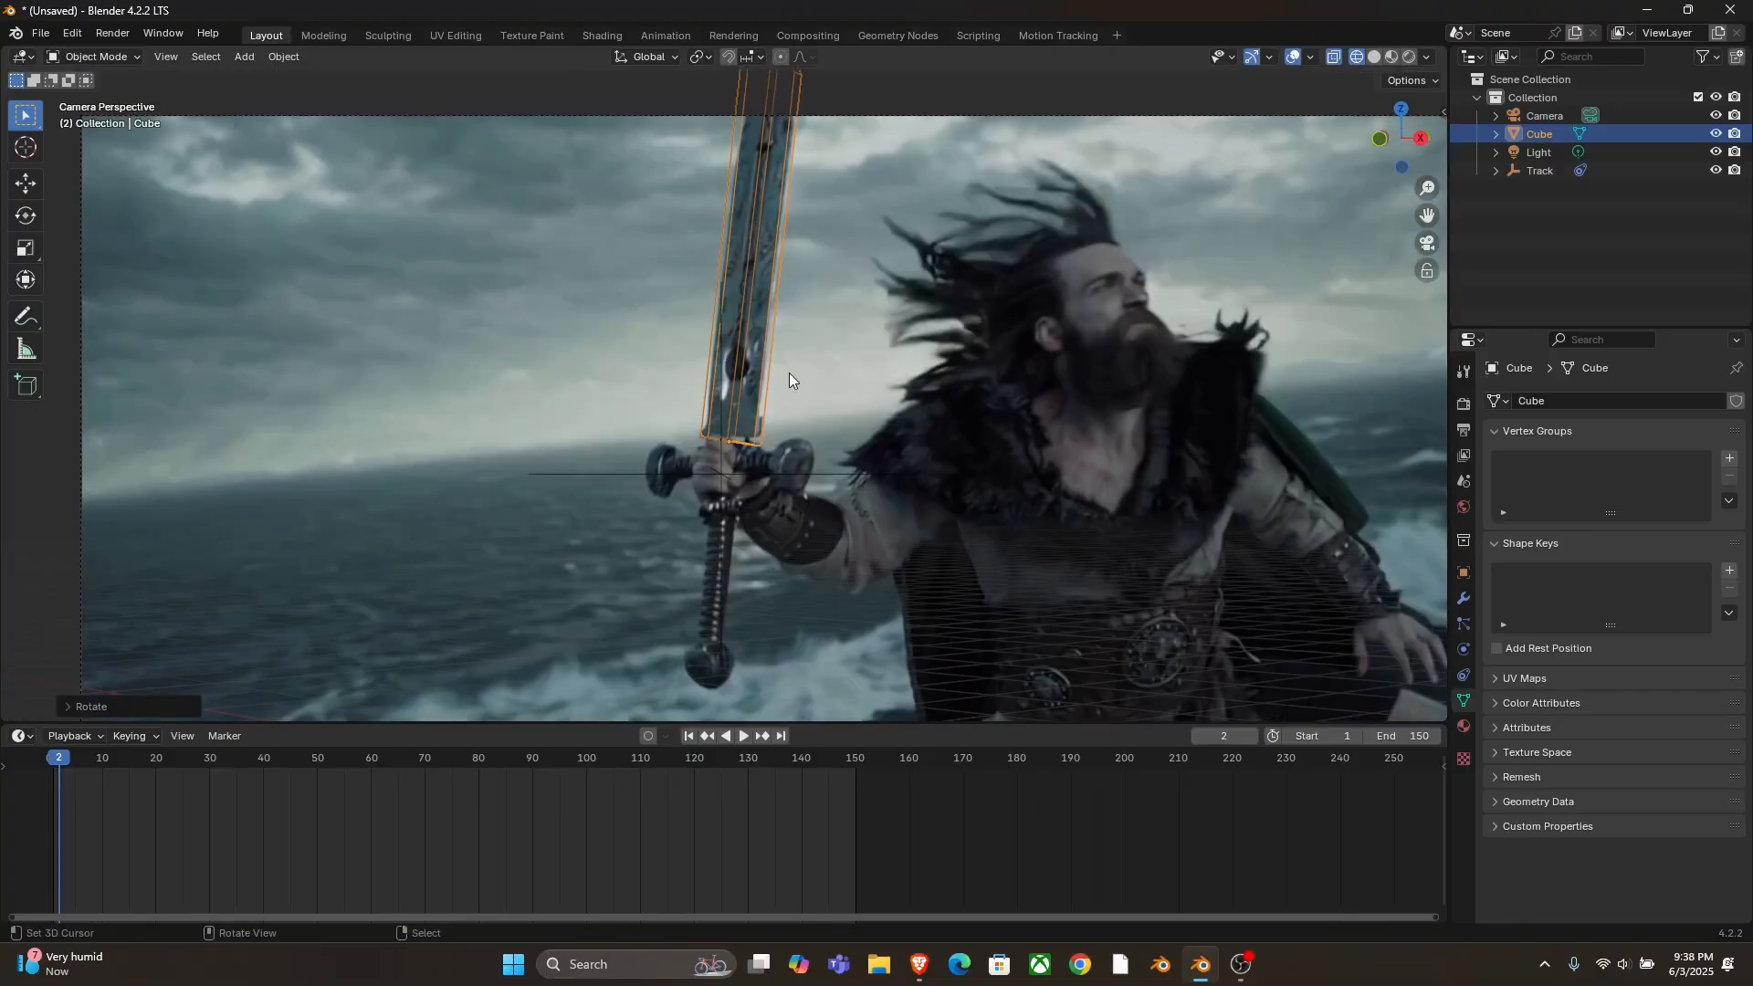
- Parent the cube to the Track empty and reselect the cube
left_click(765, 474, "shift")
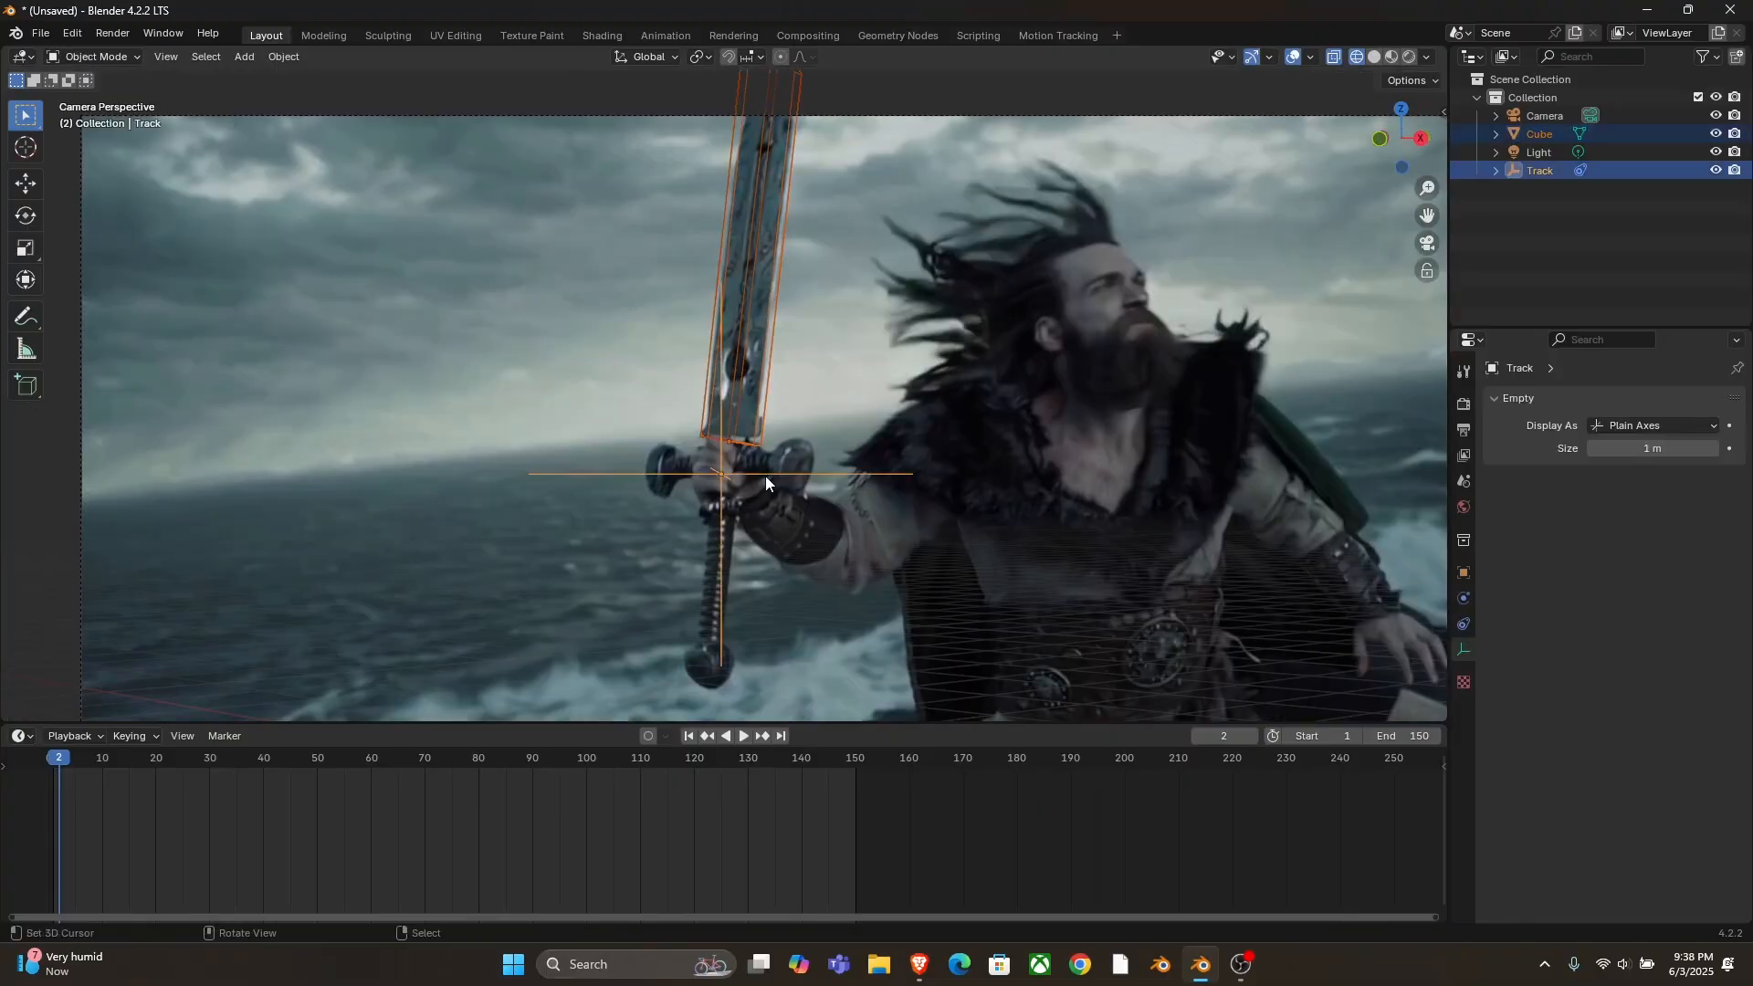
key("ctrl+p")
left_click(764, 453)
left_click(758, 419)
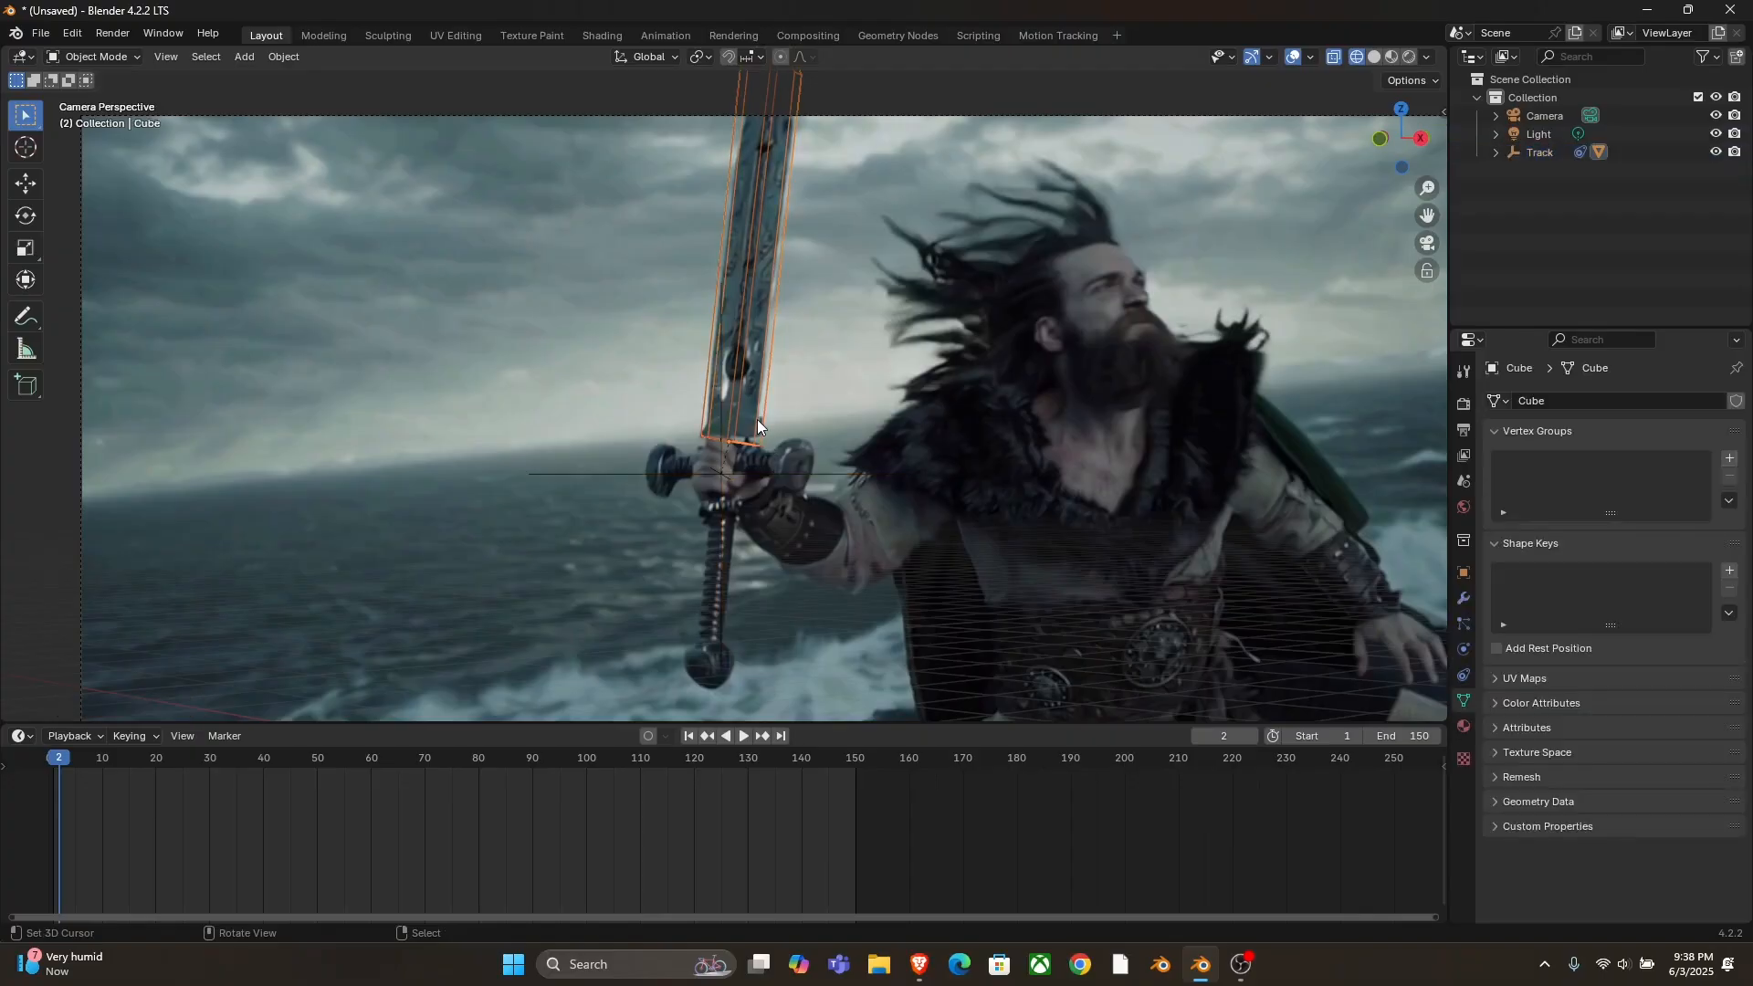
- Play the animation from the first frame to check how the parented cube follows the sword, and return to frame 1
key("shift+Left")
scroll(379, 870, "down", 2)
key("space")
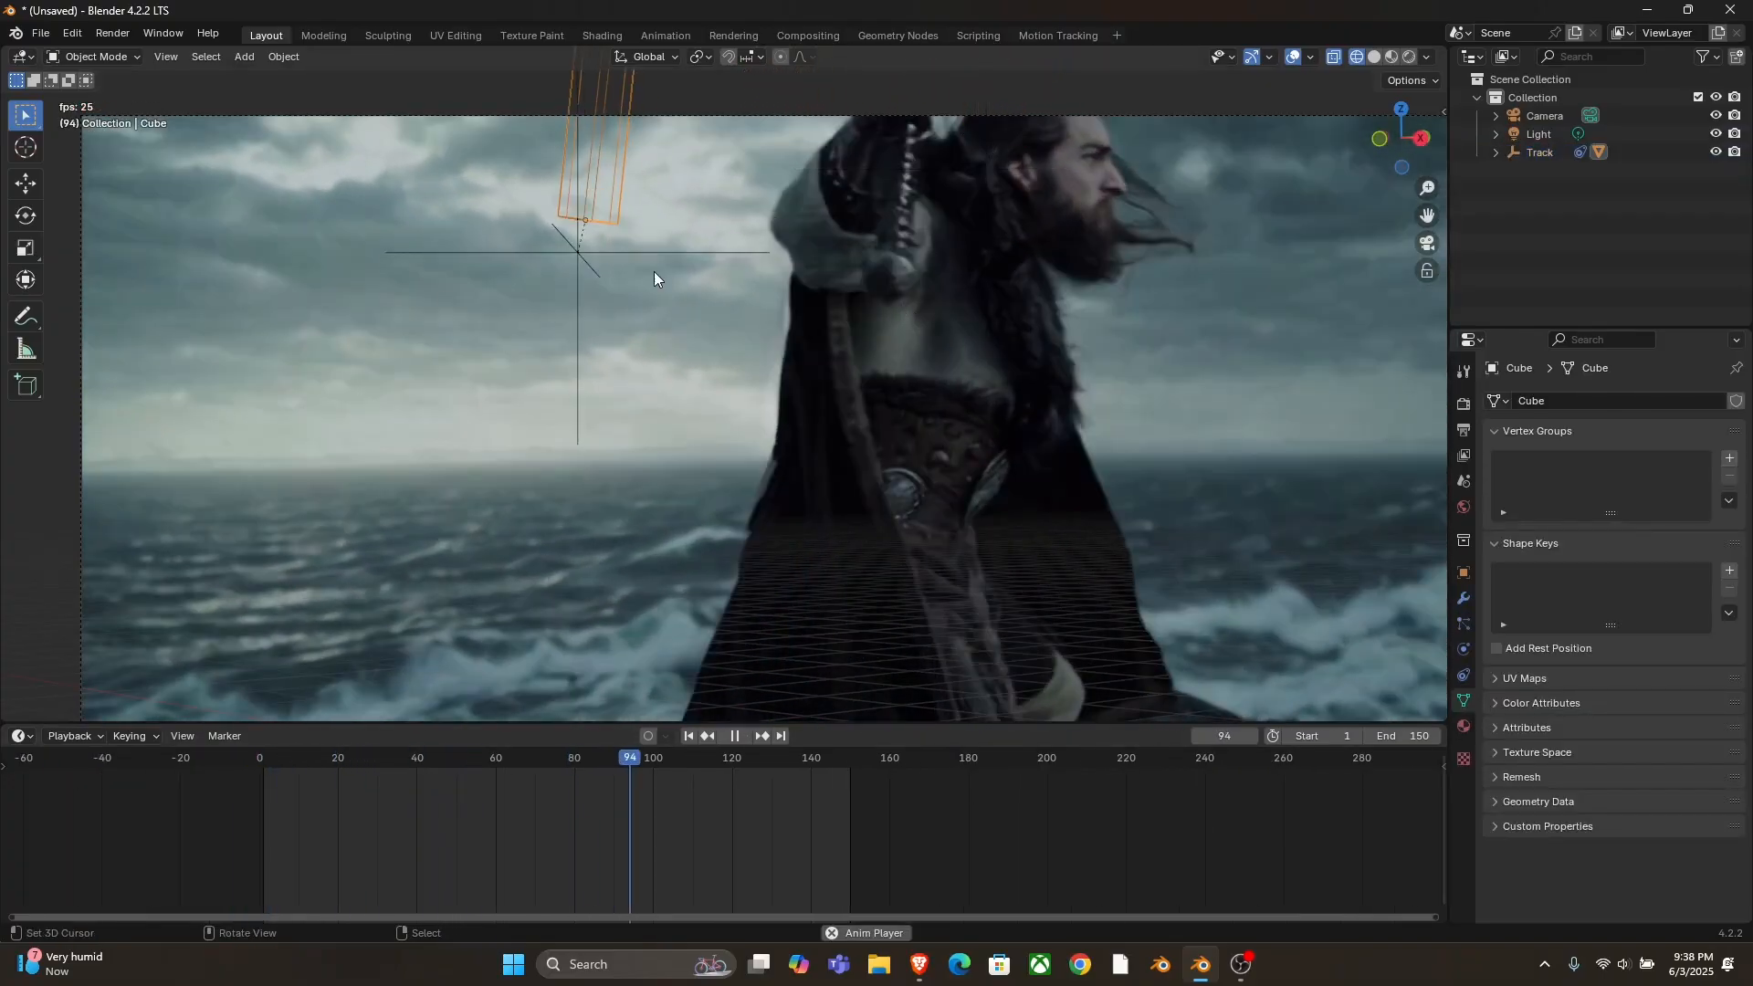
key("space")
key("space")
key("space")
key("shift+Left")
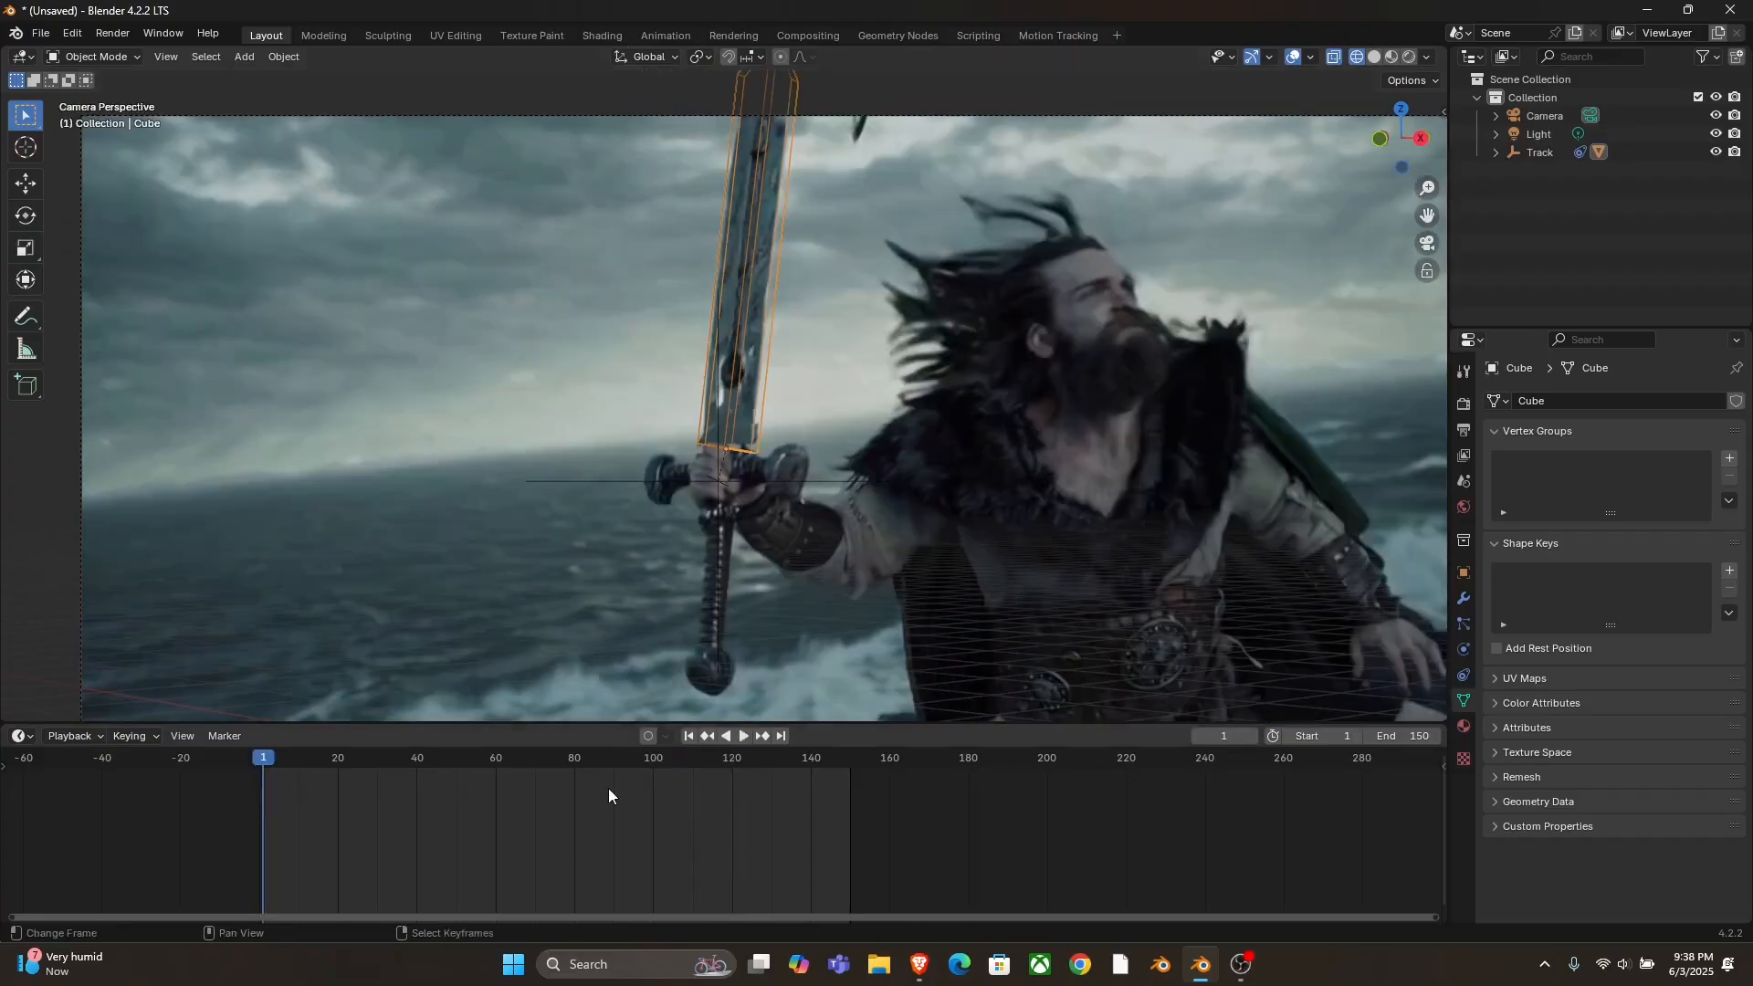
- Turn on auto keying and keyframe the cube's rotation to match the blade at frames 1 and 12
left_click(650, 738)
key("r")
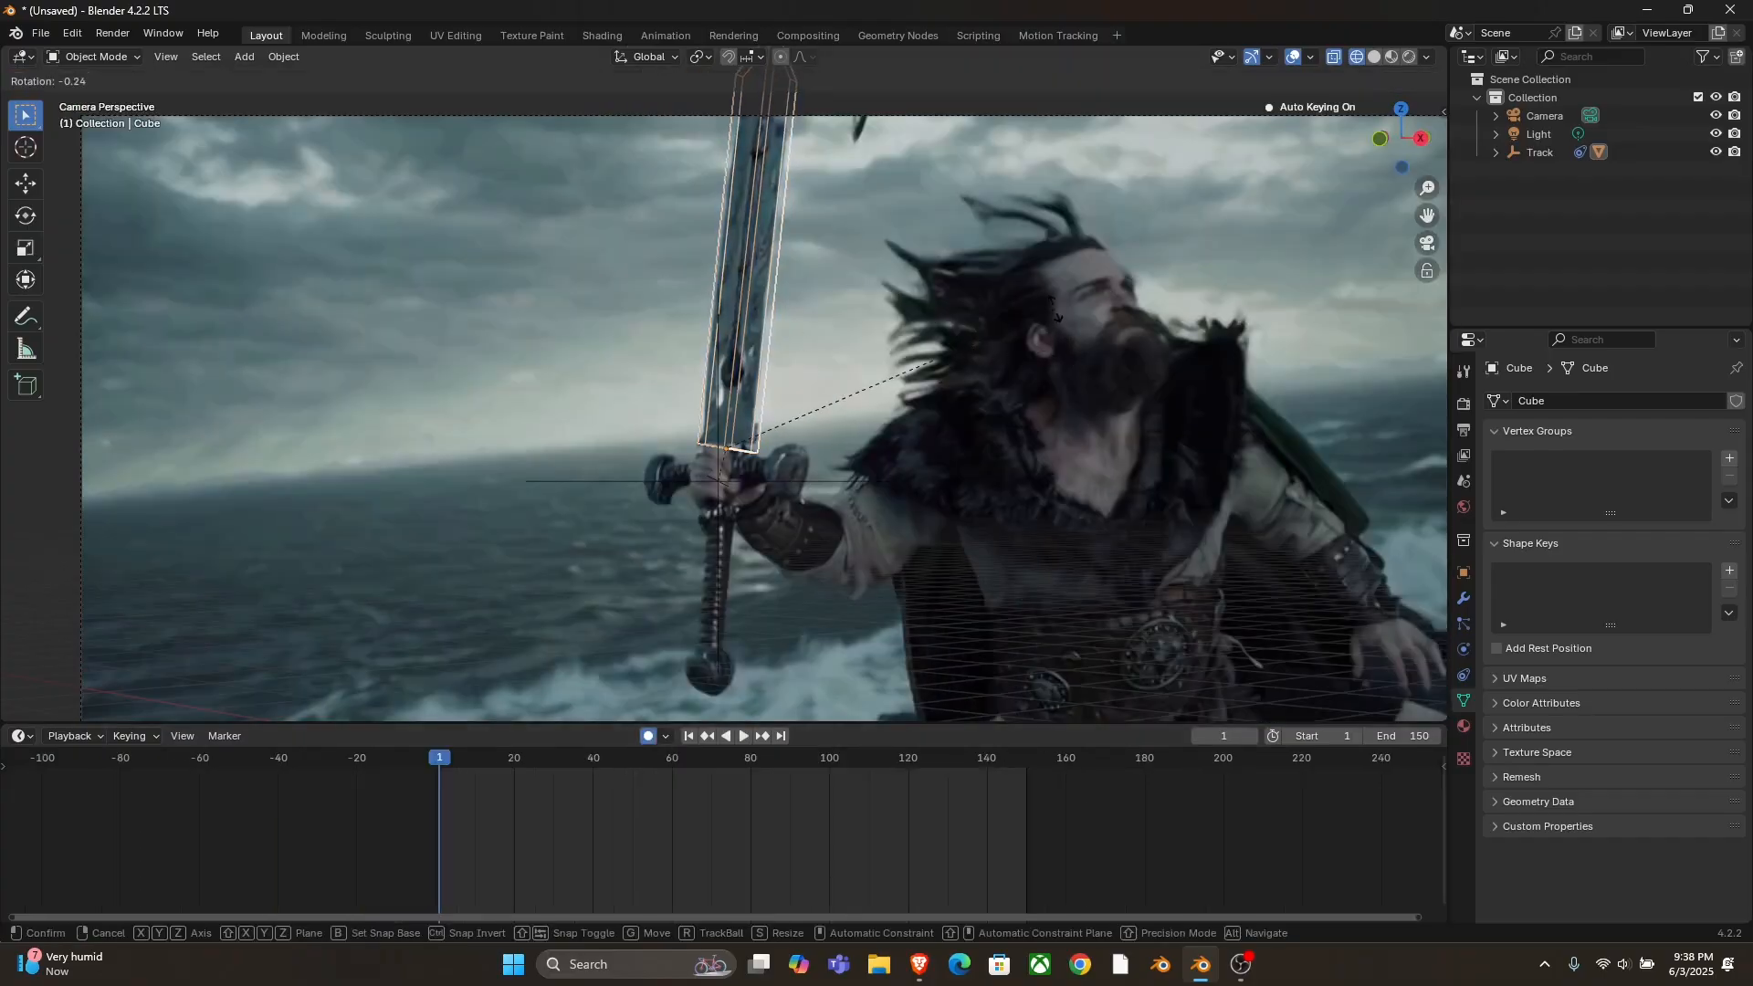
left_click(1033, 349)
key("r")
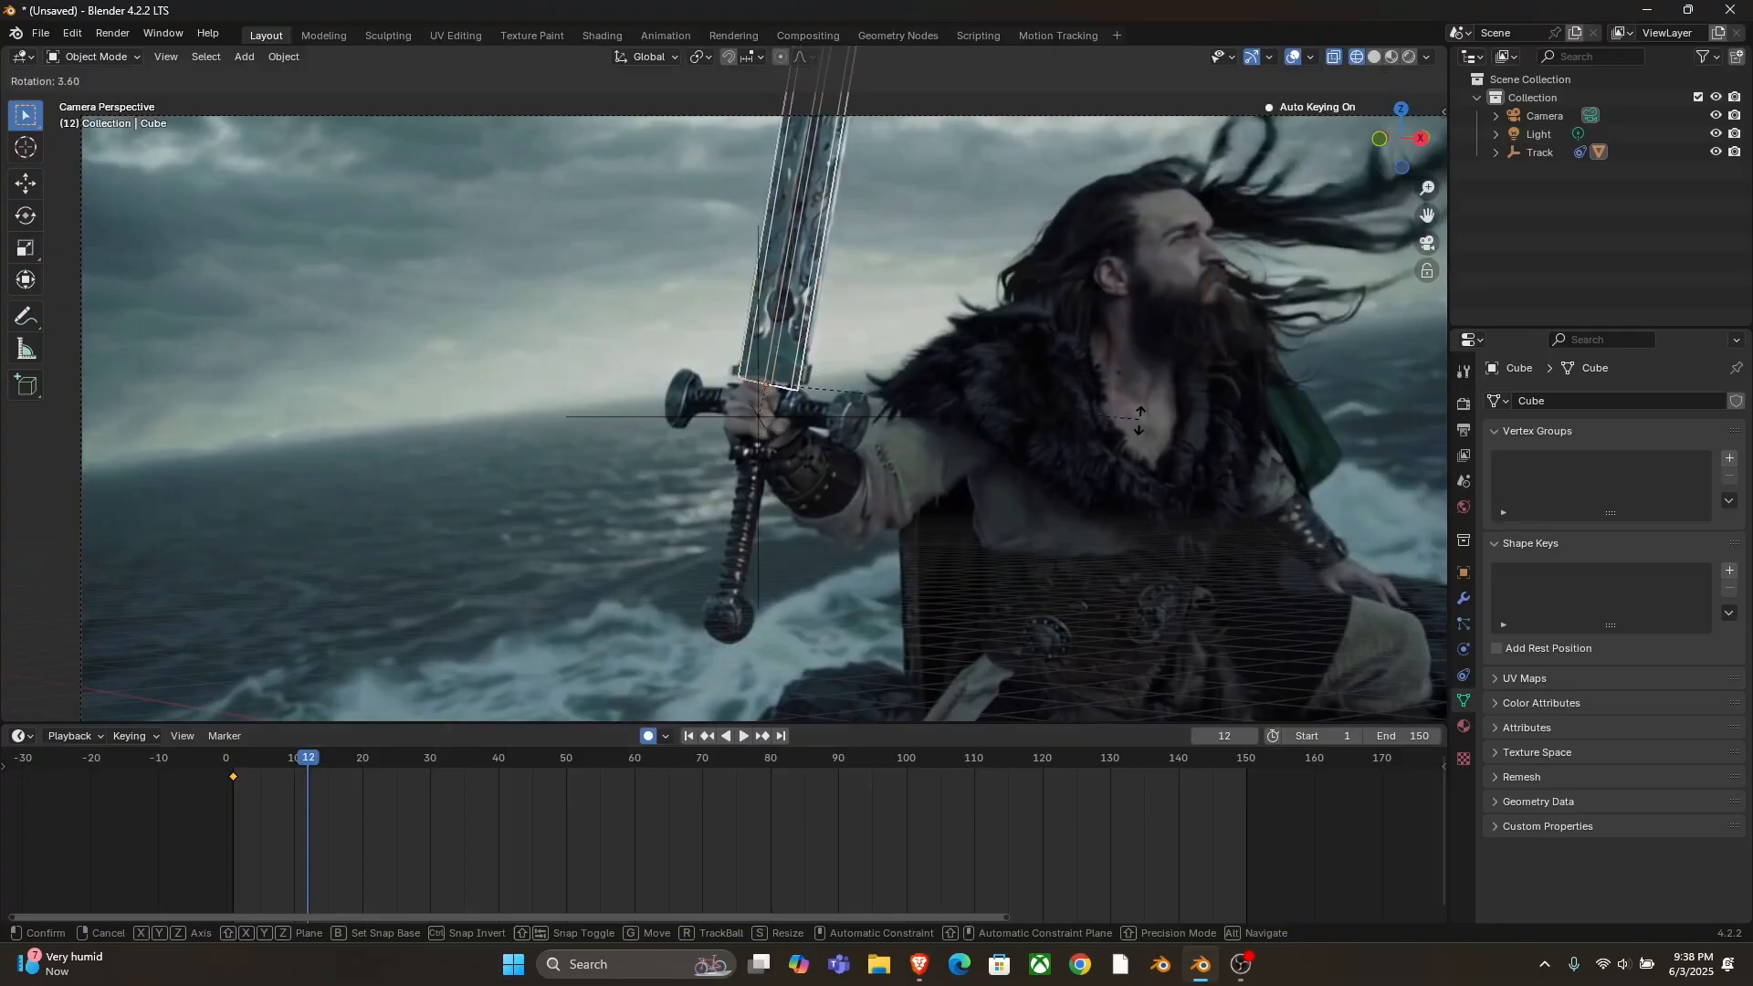
left_click(855, 409)
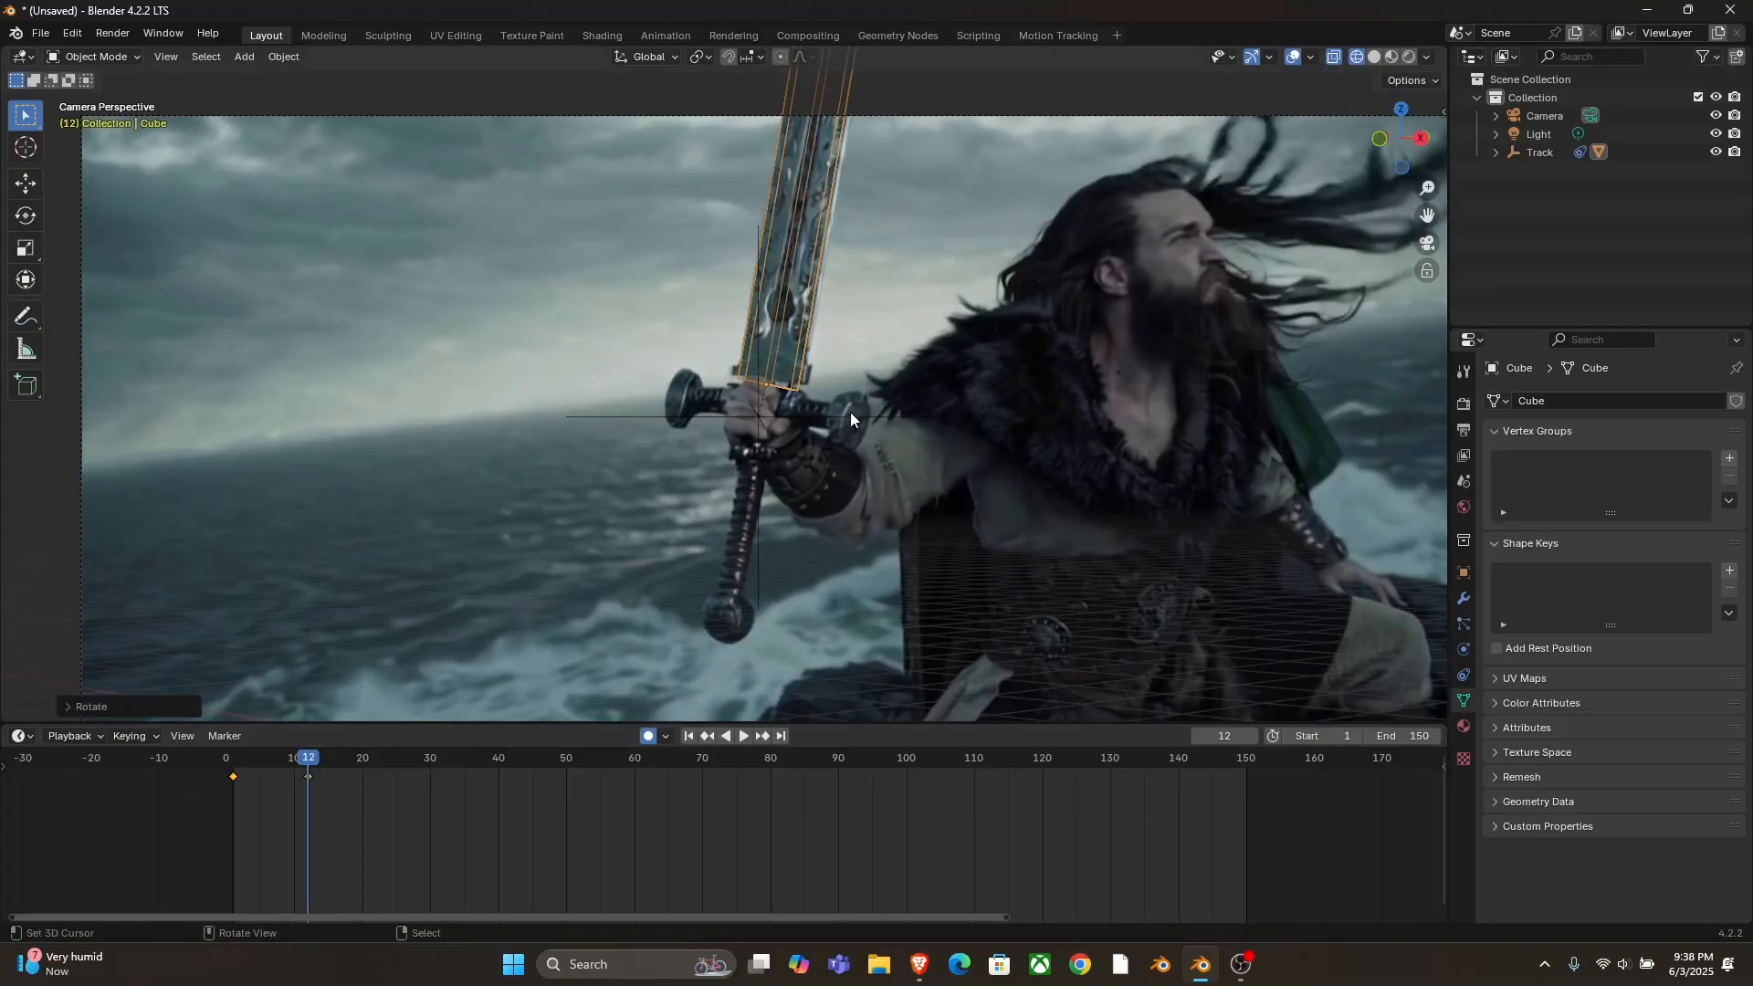
- Rotate and move the cube to match the blade at frames 6, 28, 43 and 48, keyframing each pose
mouse_move(245, 799)
left_mouse_down()
mouse_move(260, 795)
mouse_move(265, 828)
left_mouse_up()
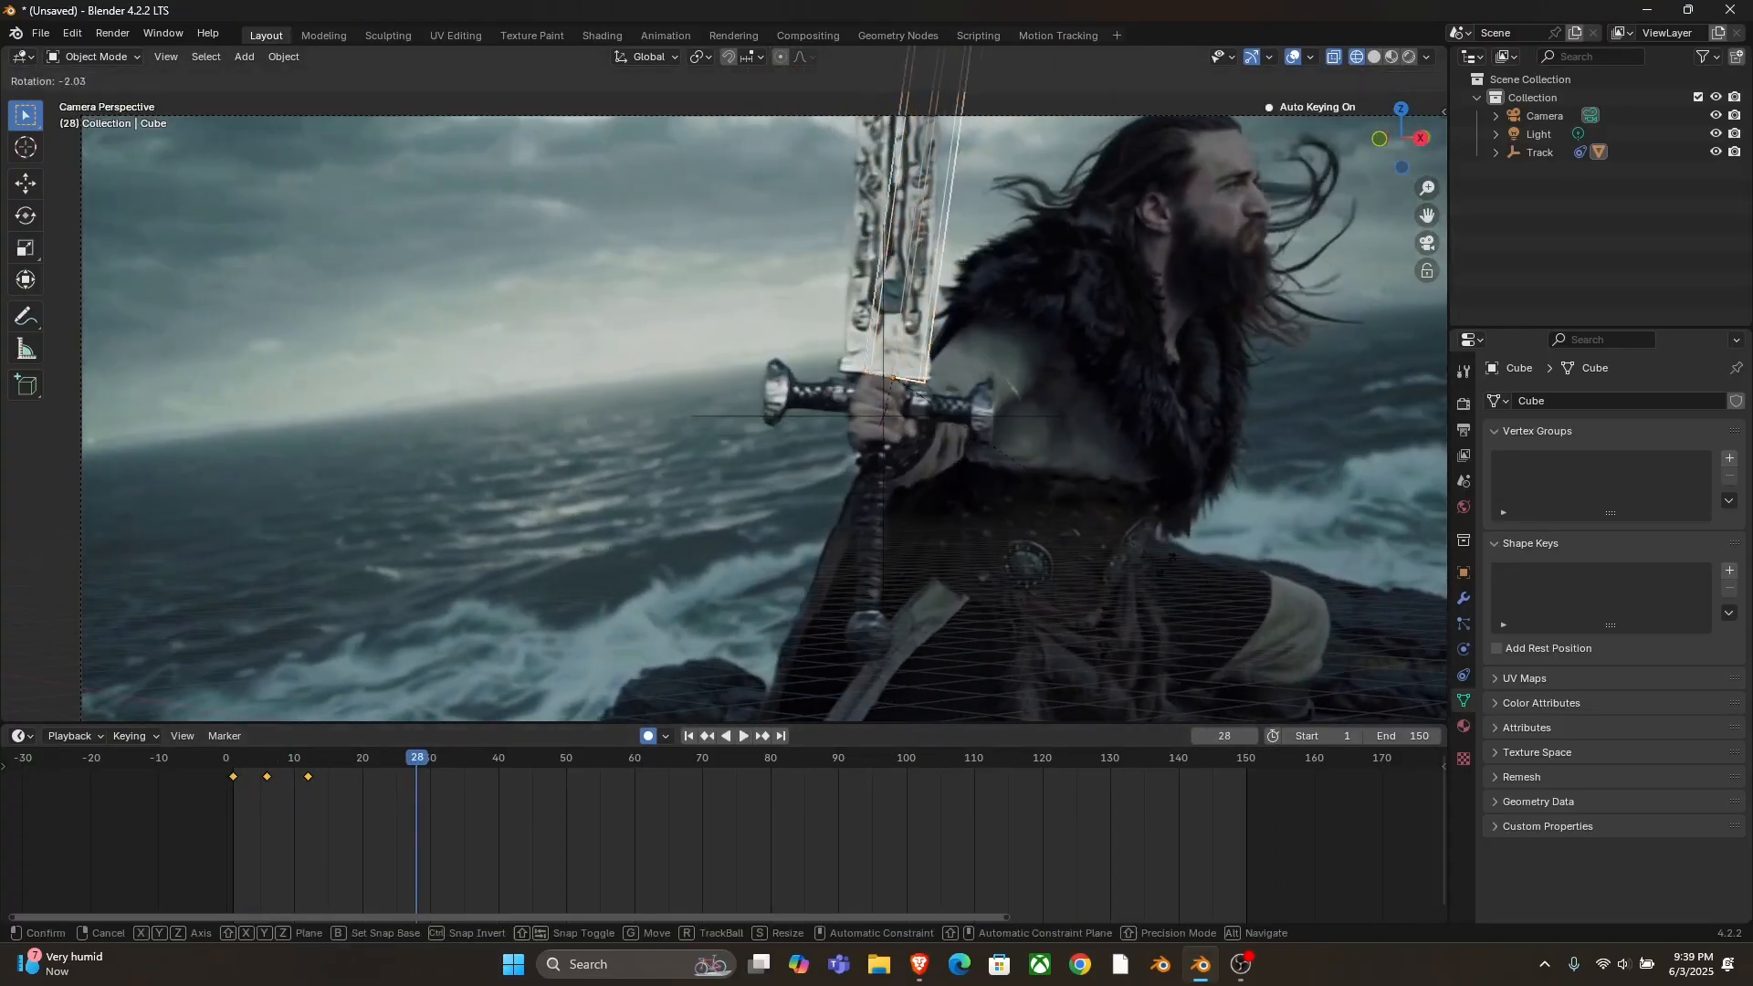
key("g")
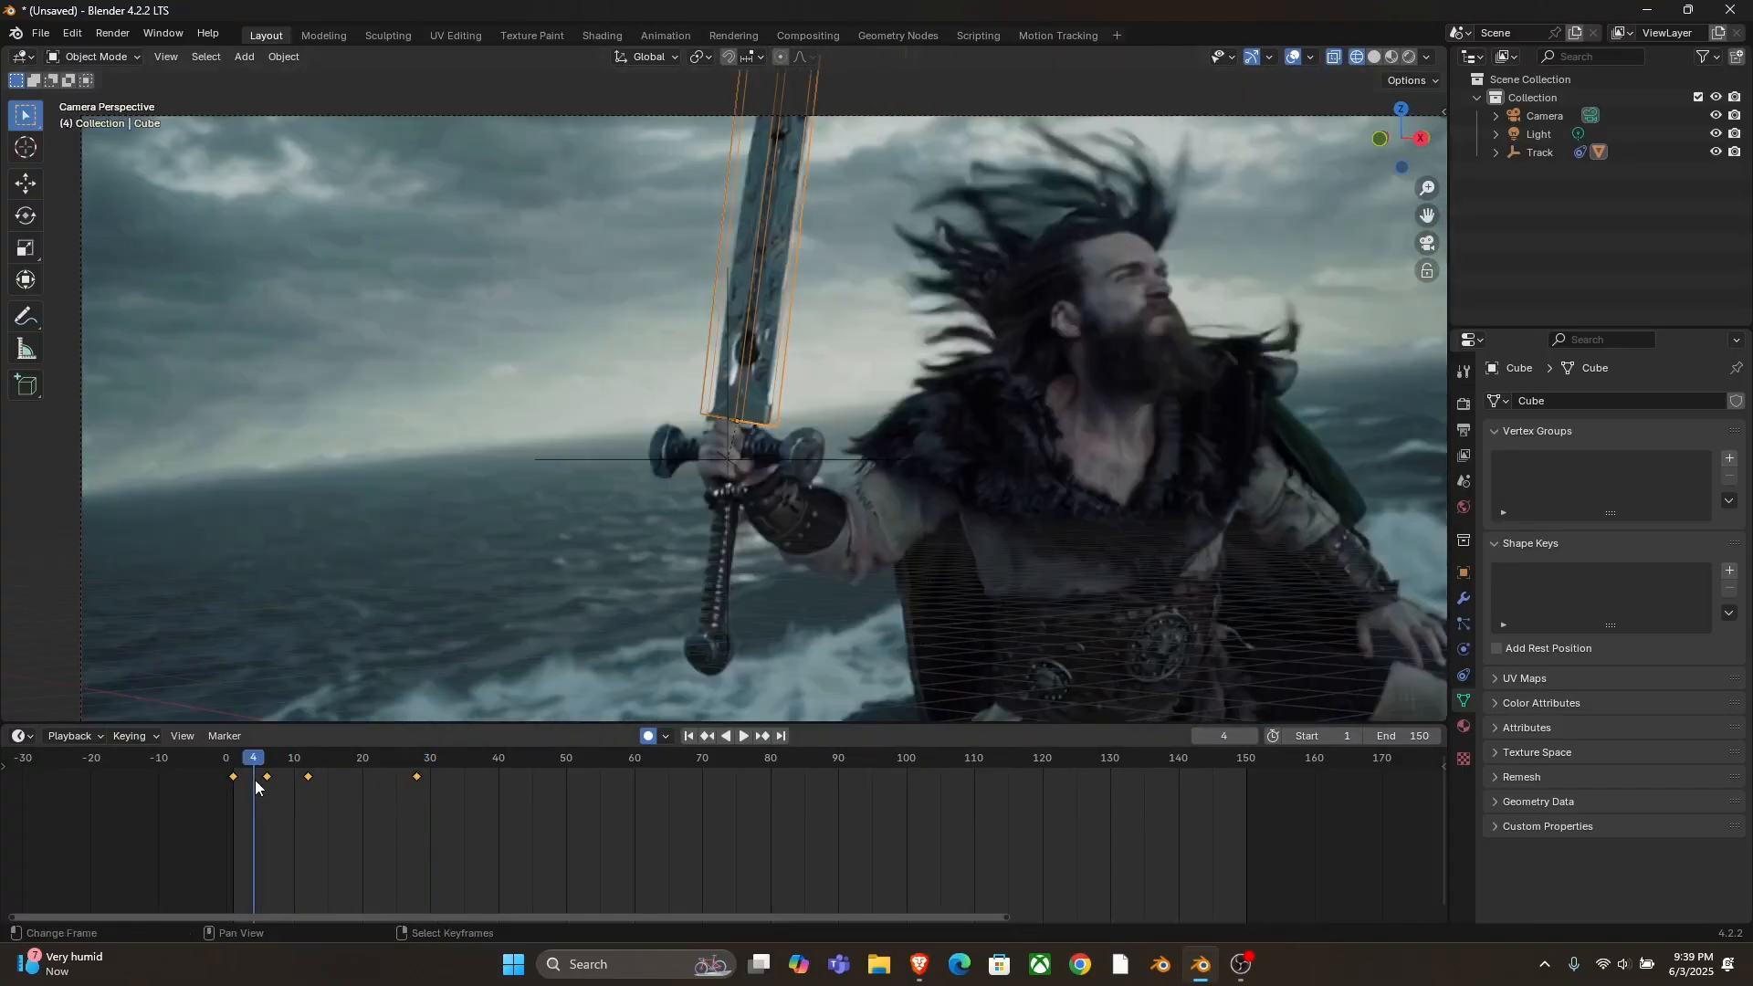
left_click_drag(246, 763, 600, 763)
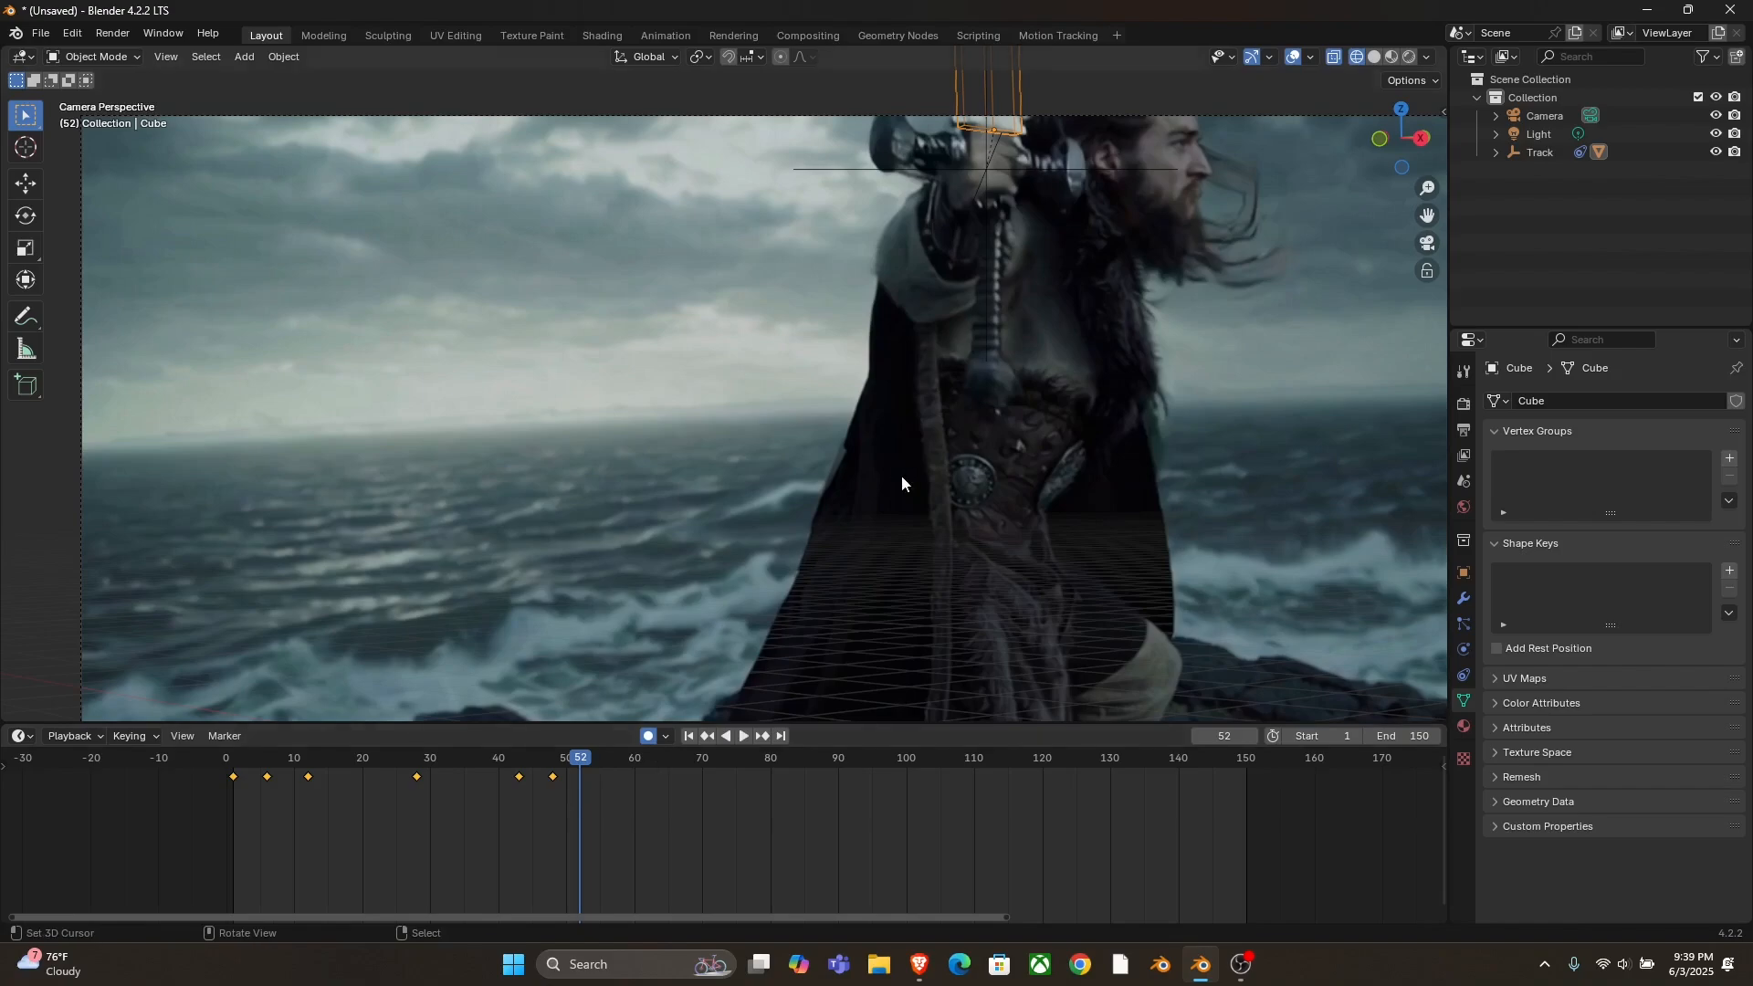
- Keyframe the cube in place at frame 52, and move it up to the base of the blade at frame 53
key("g")
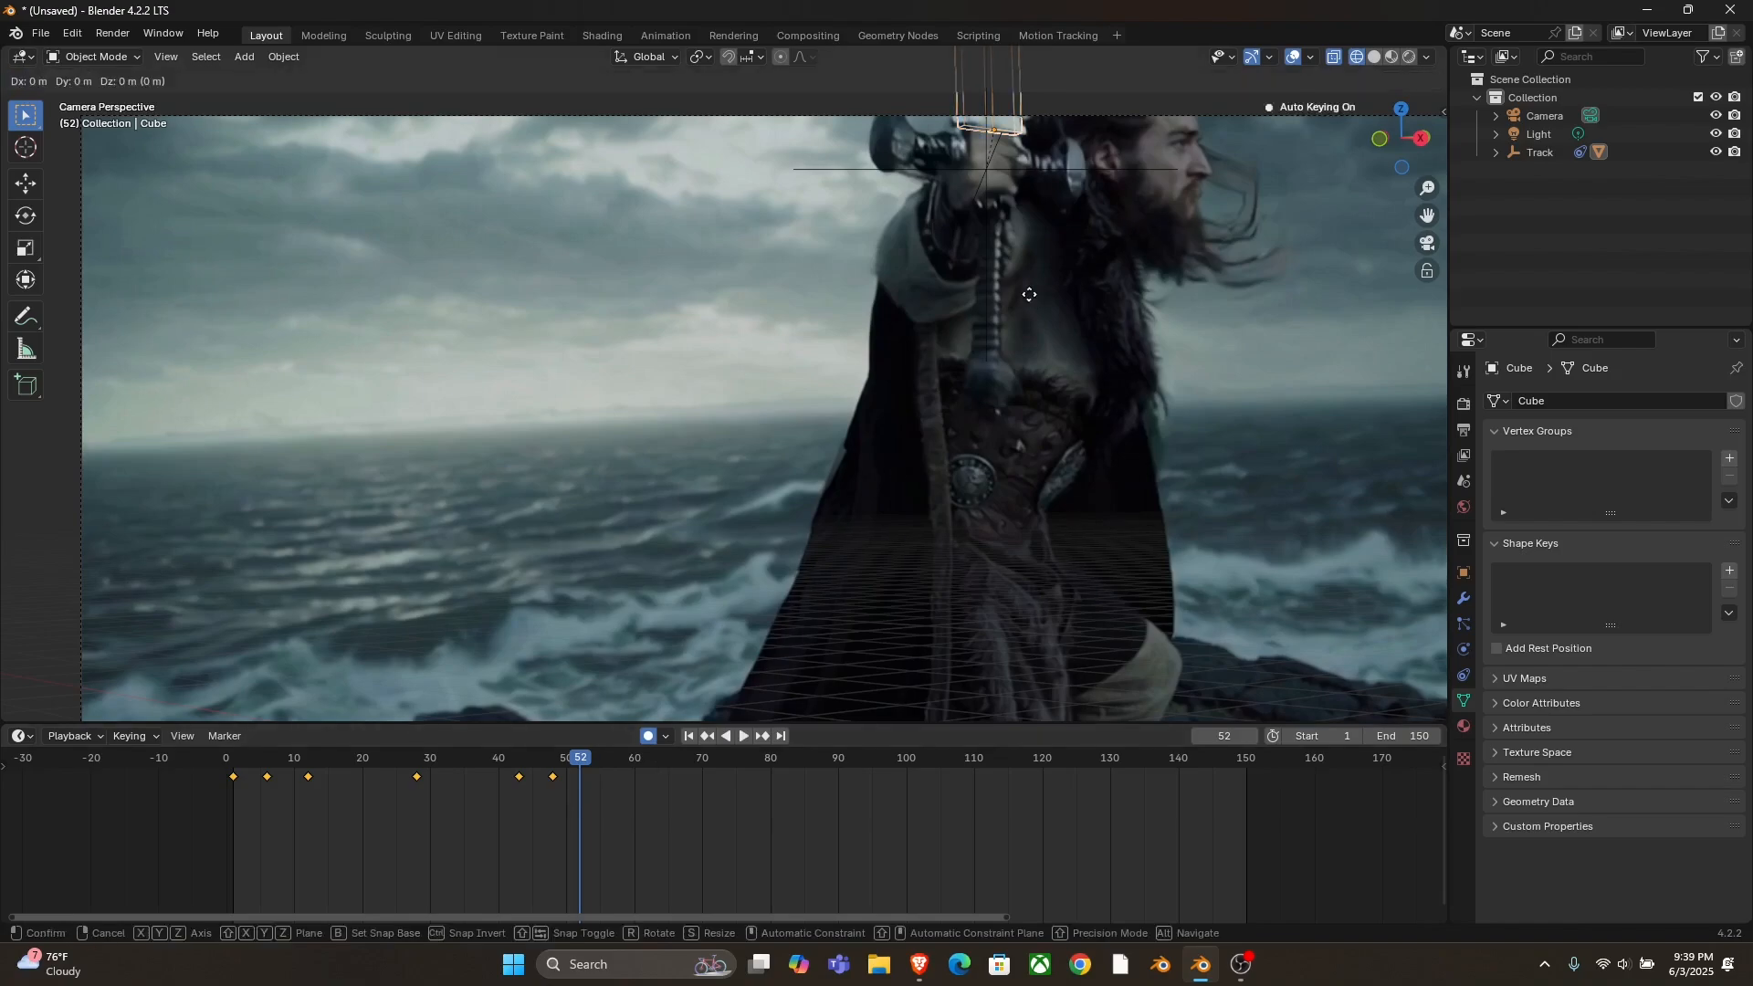
left_click(1029, 296)
key("i")
key("Right")
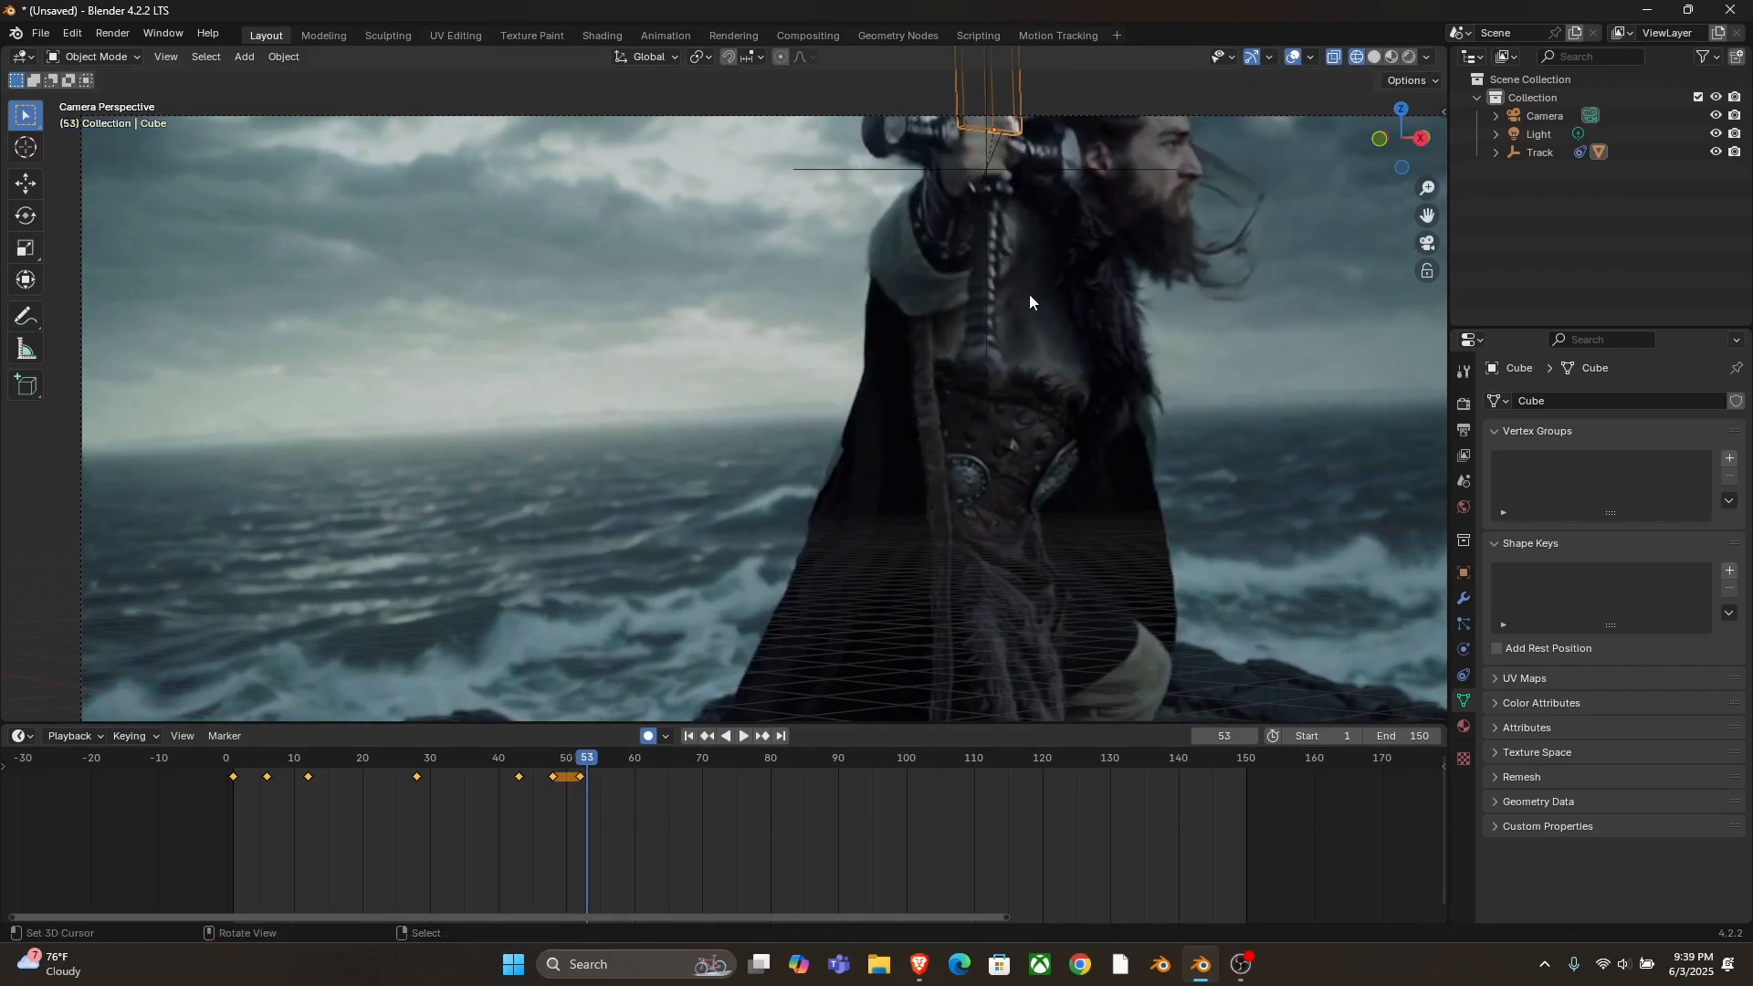
key("g")
left_click(1026, 296)
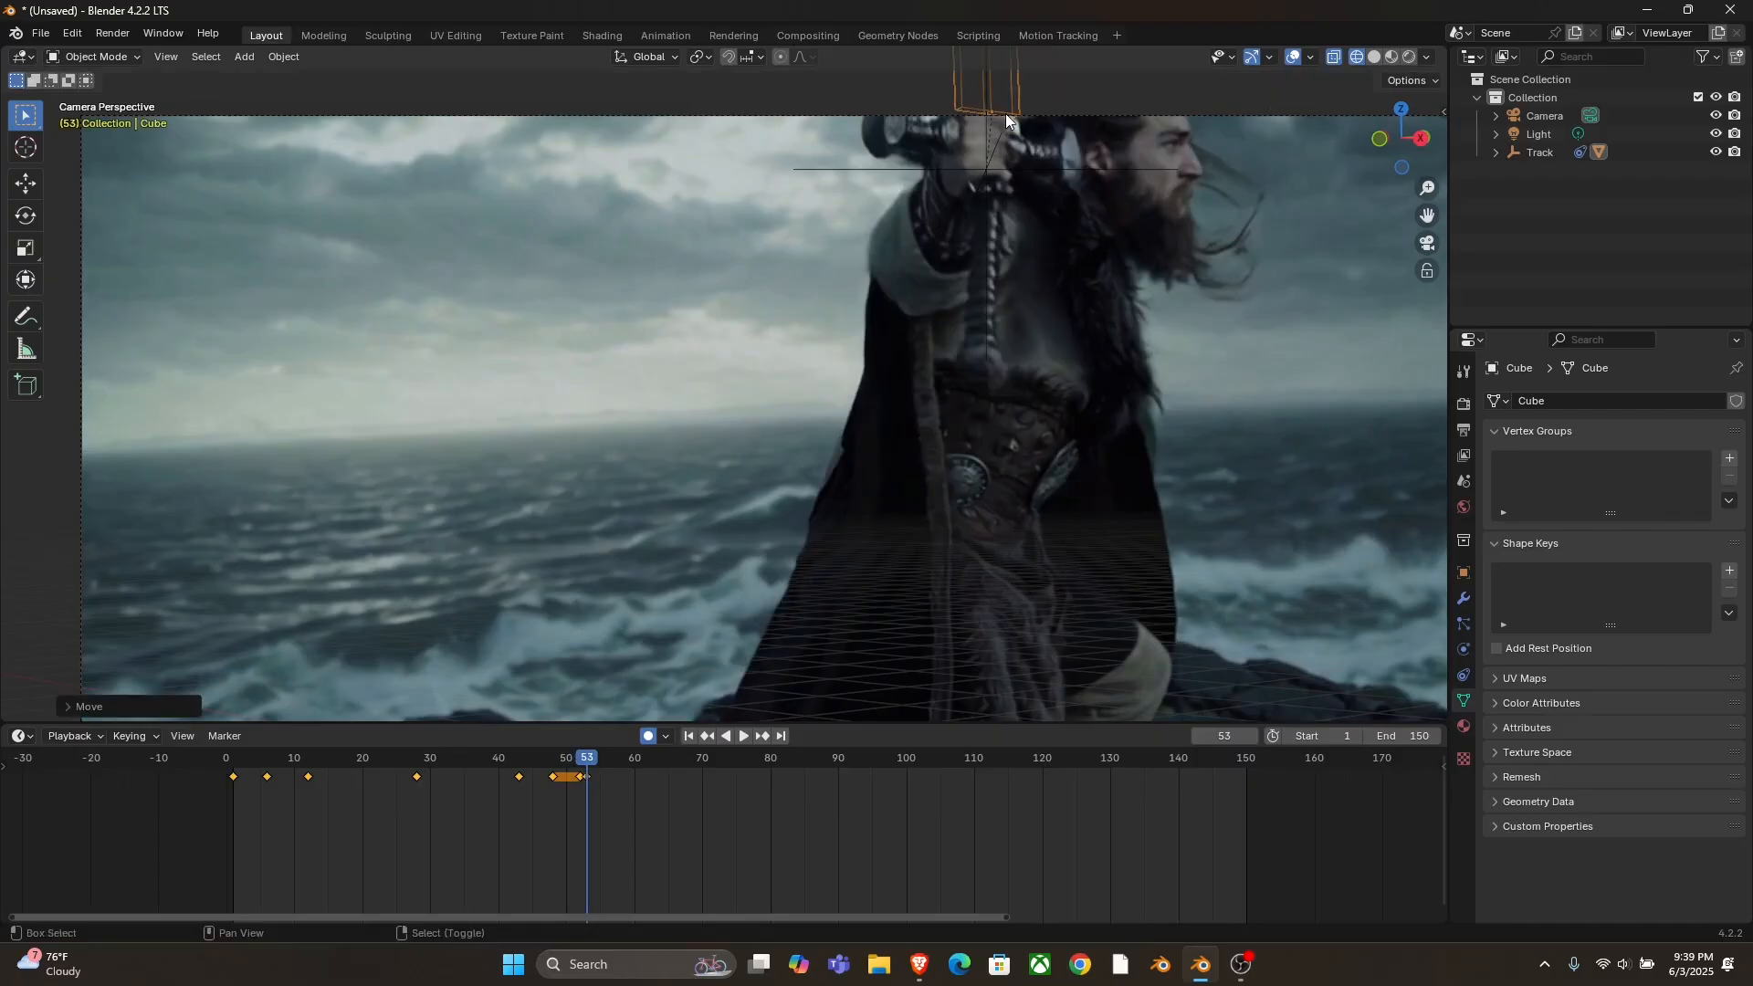
- Rotate the cube at frame 84 to match the sword's tilt and align it with the base of the blade
scroll(721, 840, "left", 5, "ctrl")
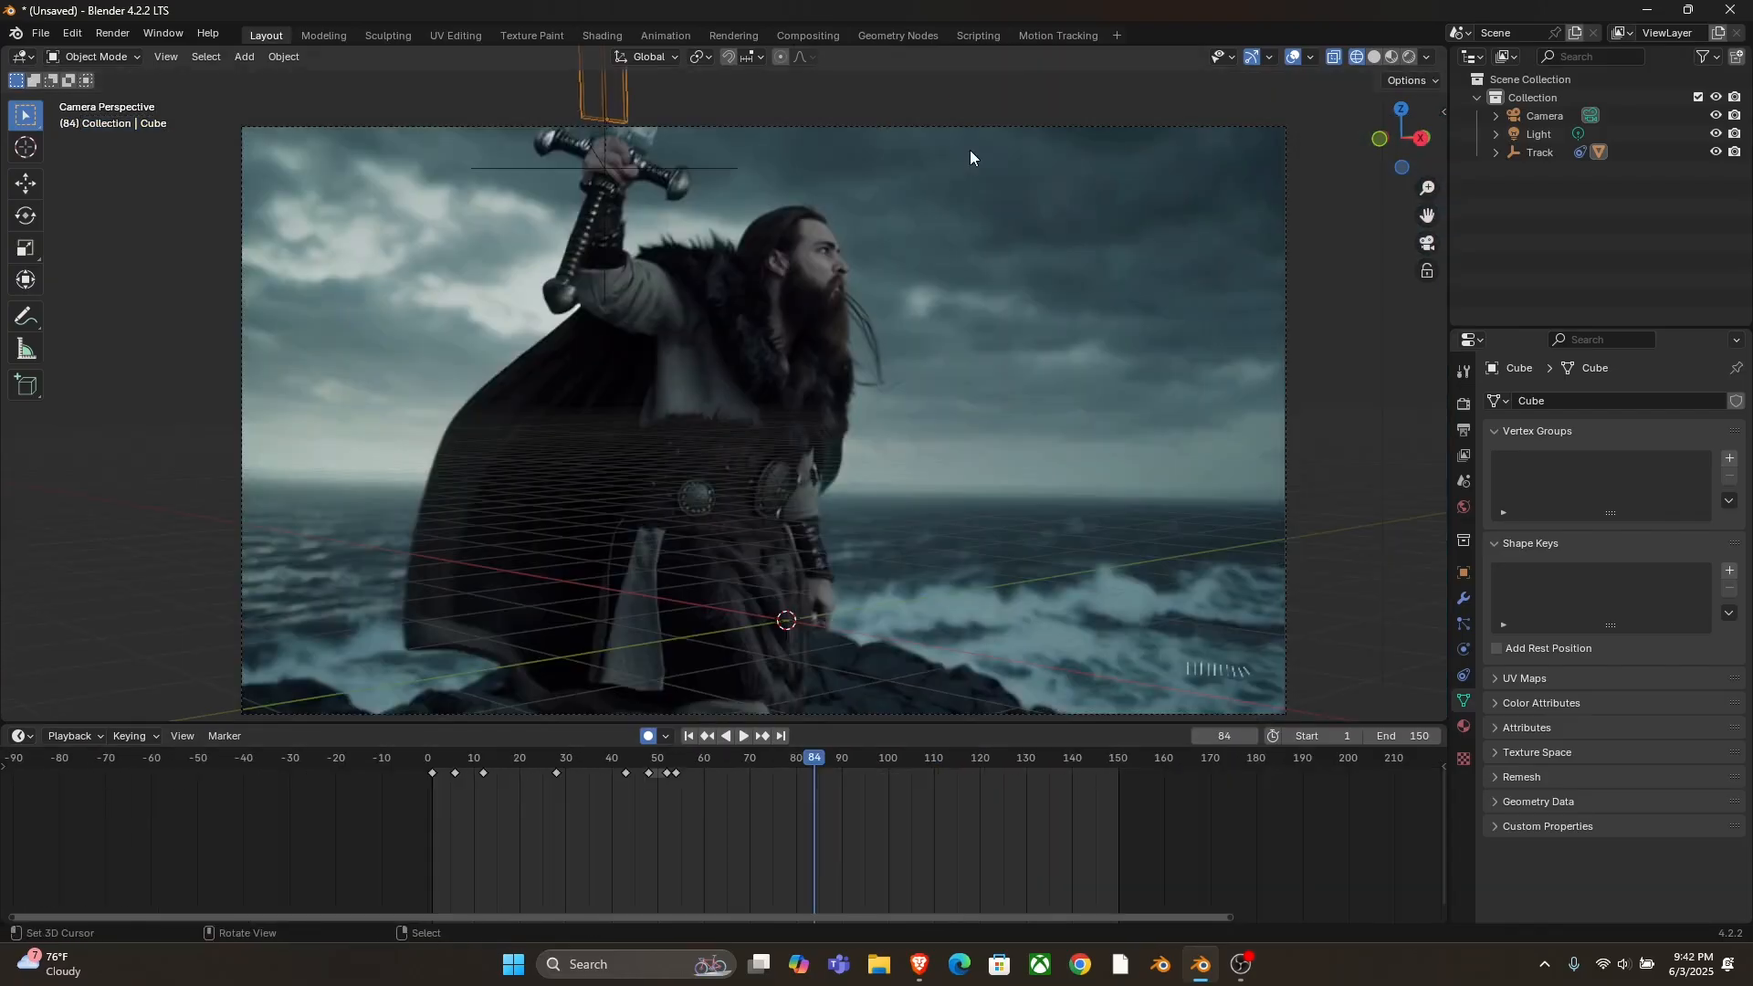
key("r")
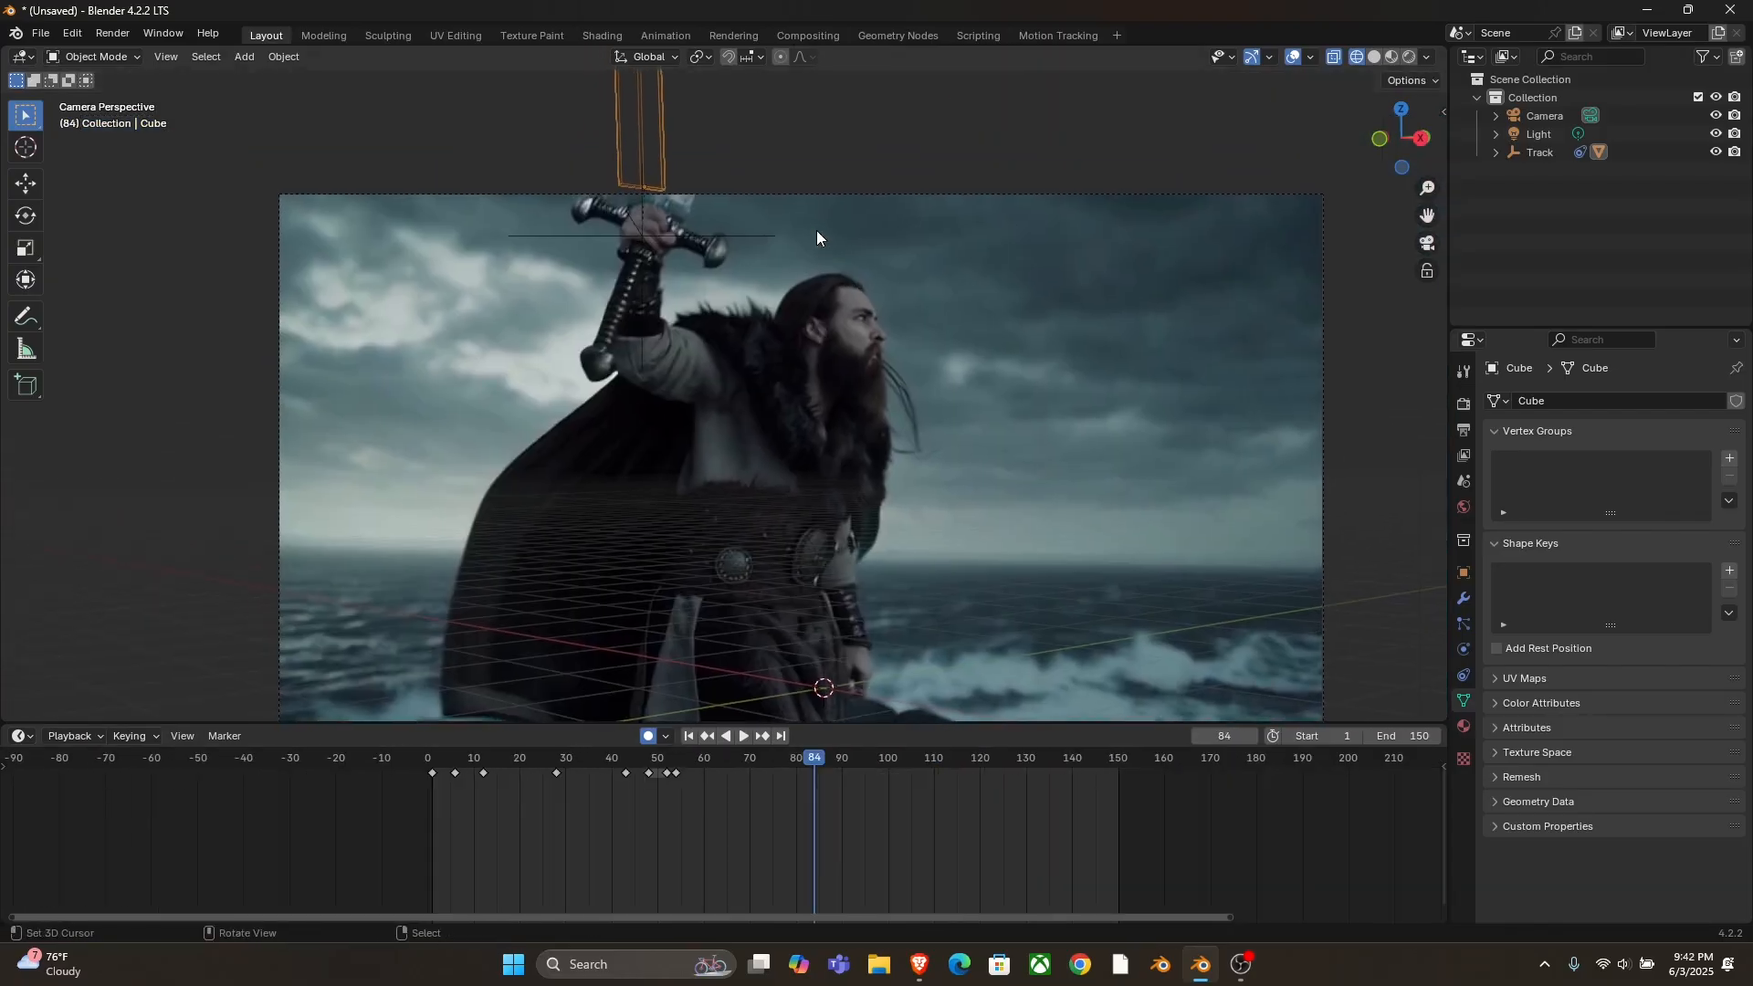
left_click(1028, 433)
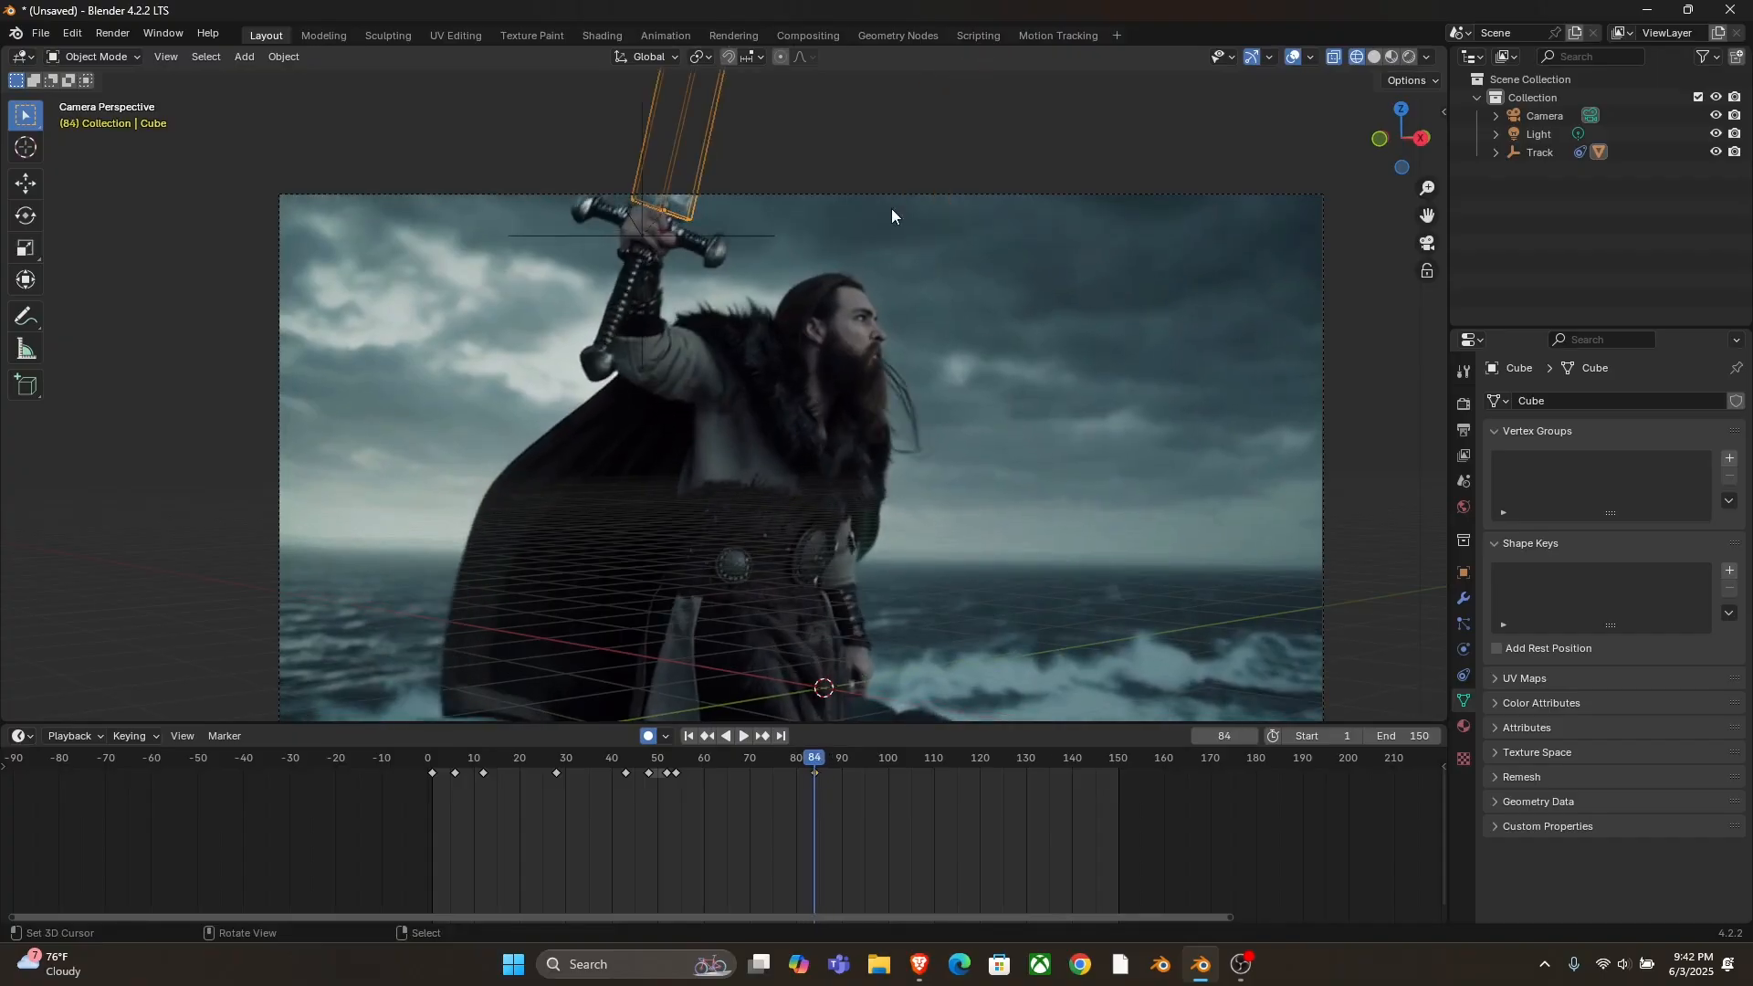
- Snap the 3D cursor to the cube and keyframe the cube at frame 84
scroll(890, 208, "left", 2, "shift")
scroll(763, 272, "up", 3)
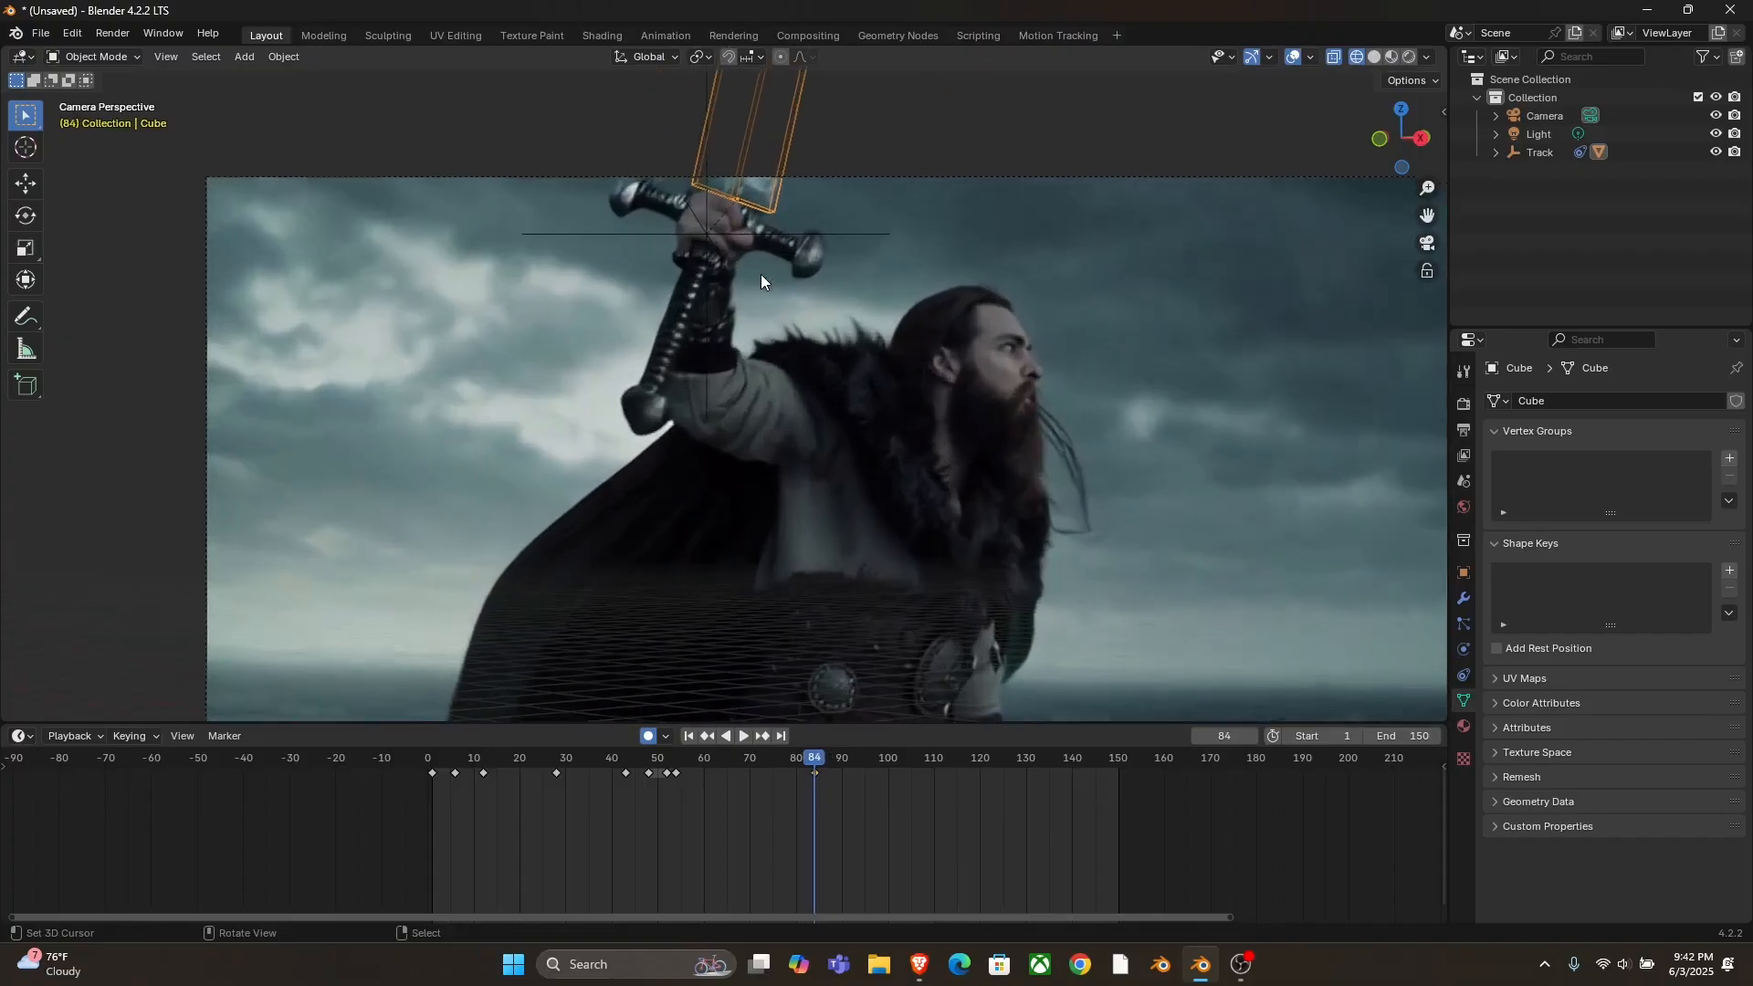
scroll(759, 273, "up", 3, "shift")
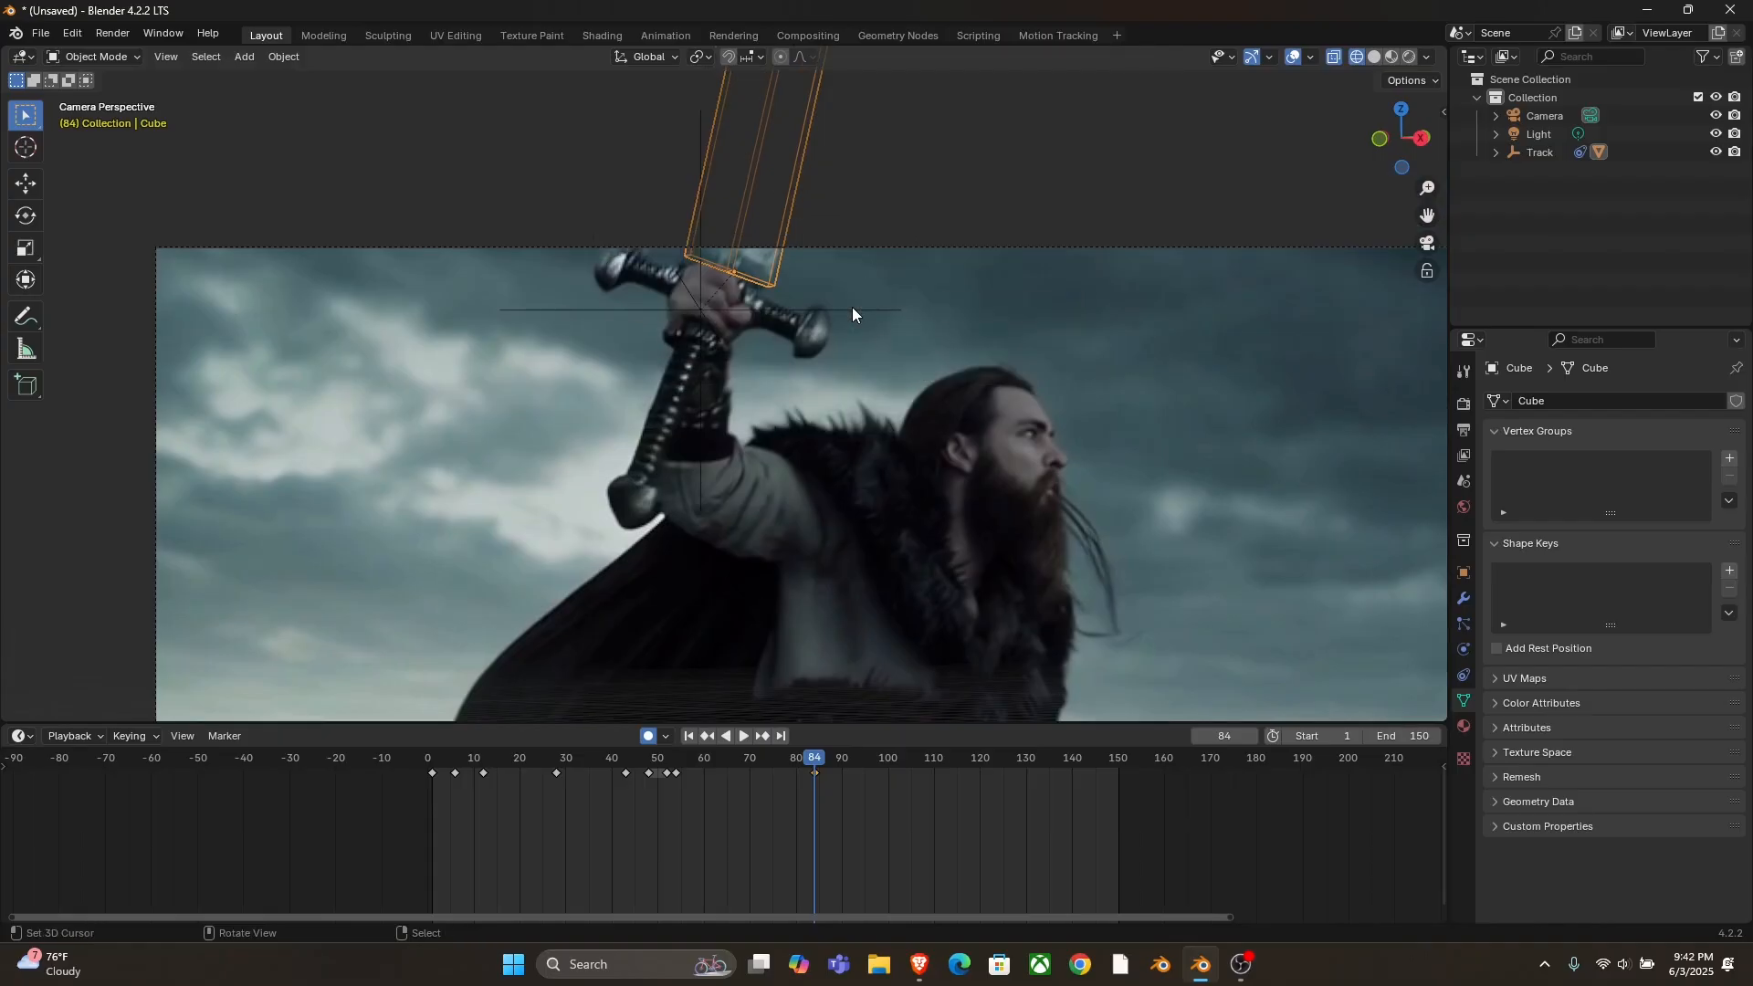
key("shift")
key("shift+s")
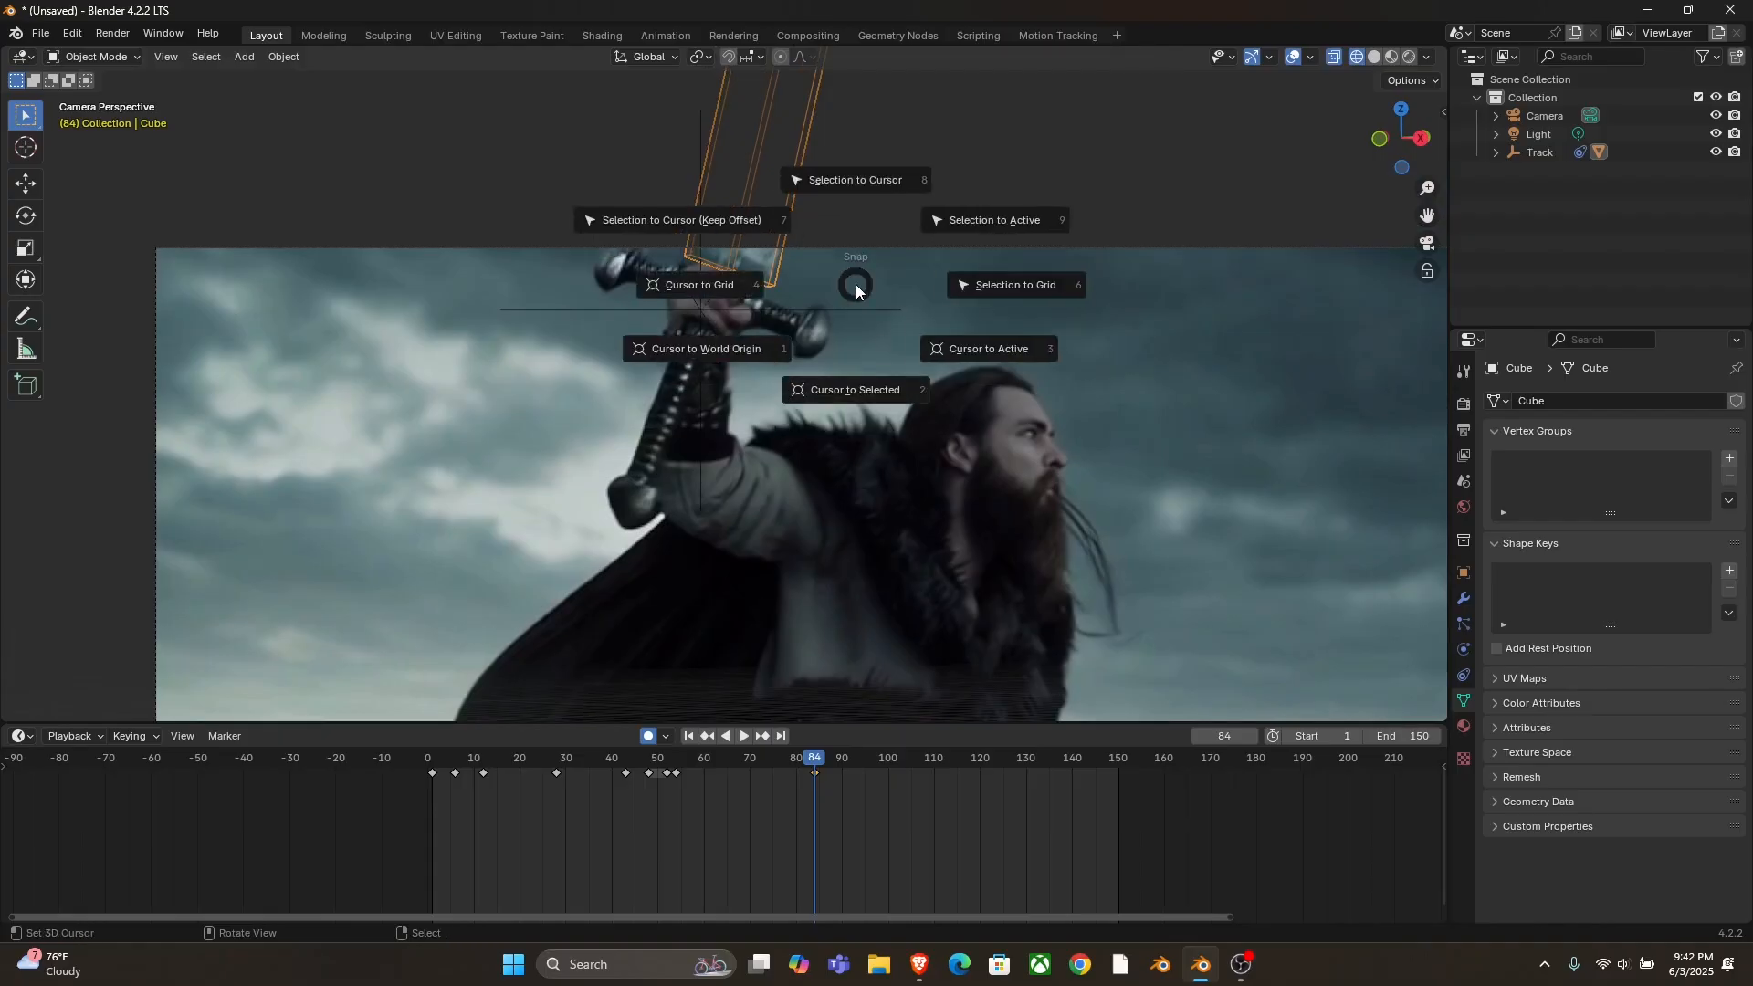
left_click(869, 385)
key("i")
- Snap the cube to the 3D cursor at frame 83 and keyframe it there
key("Left")
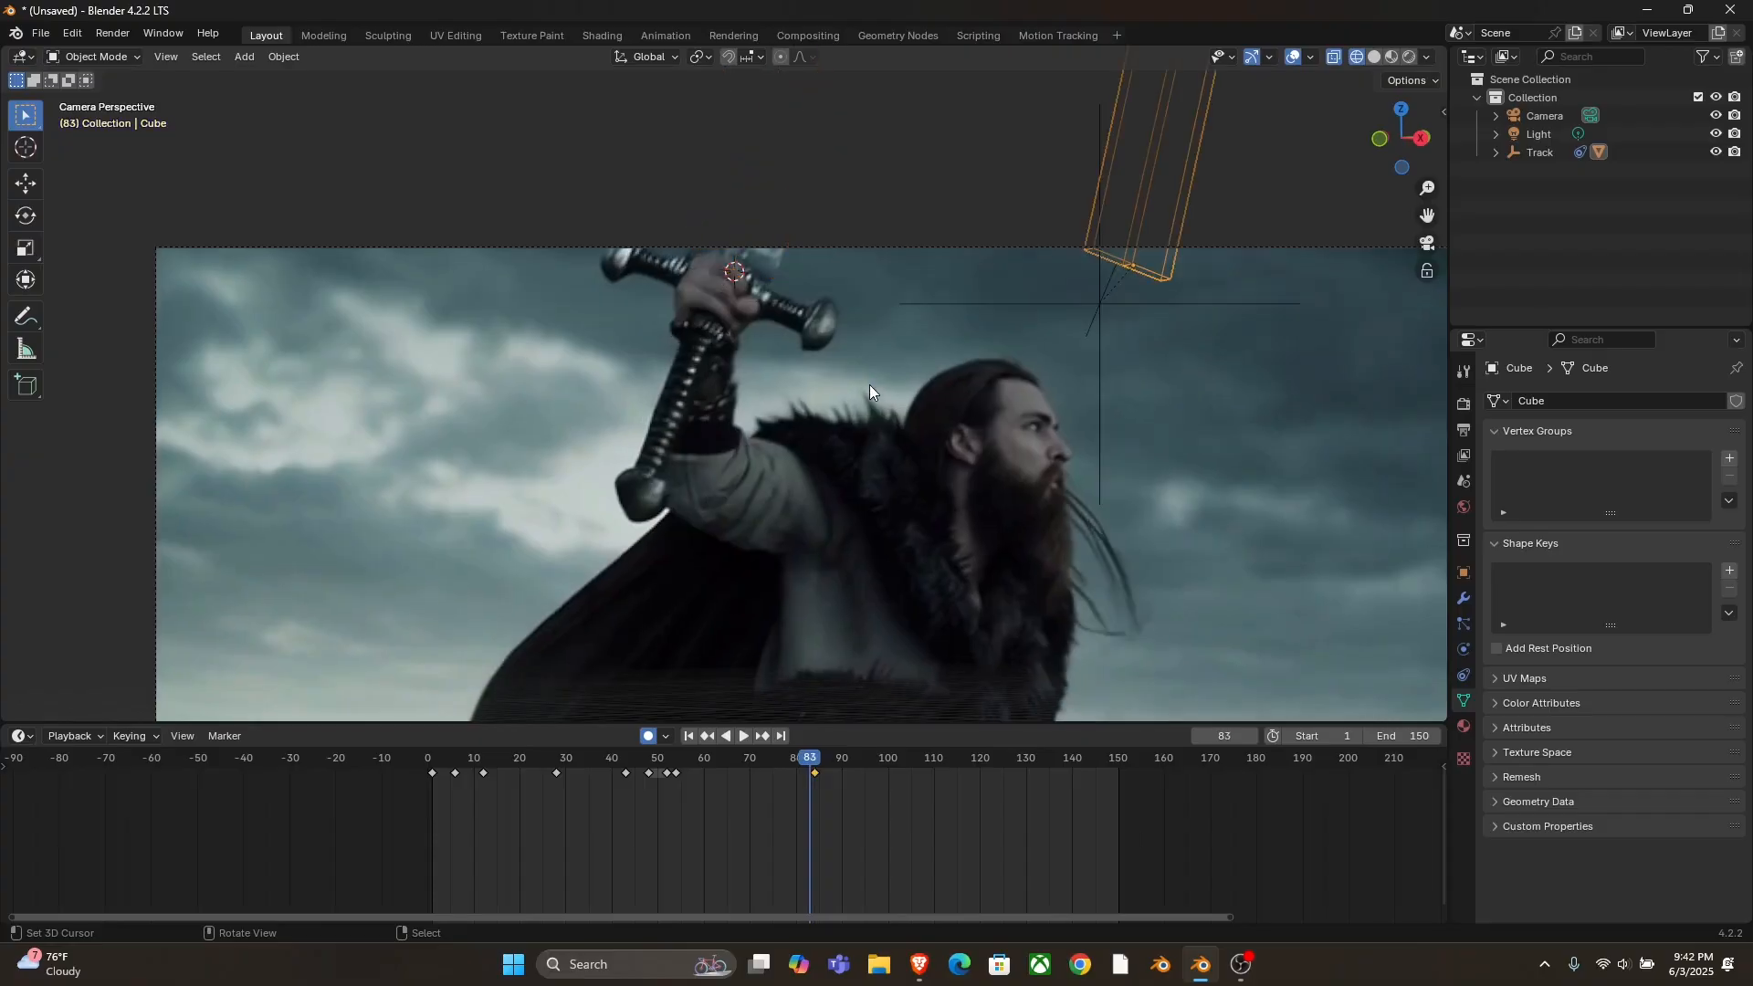
key("shift+s")
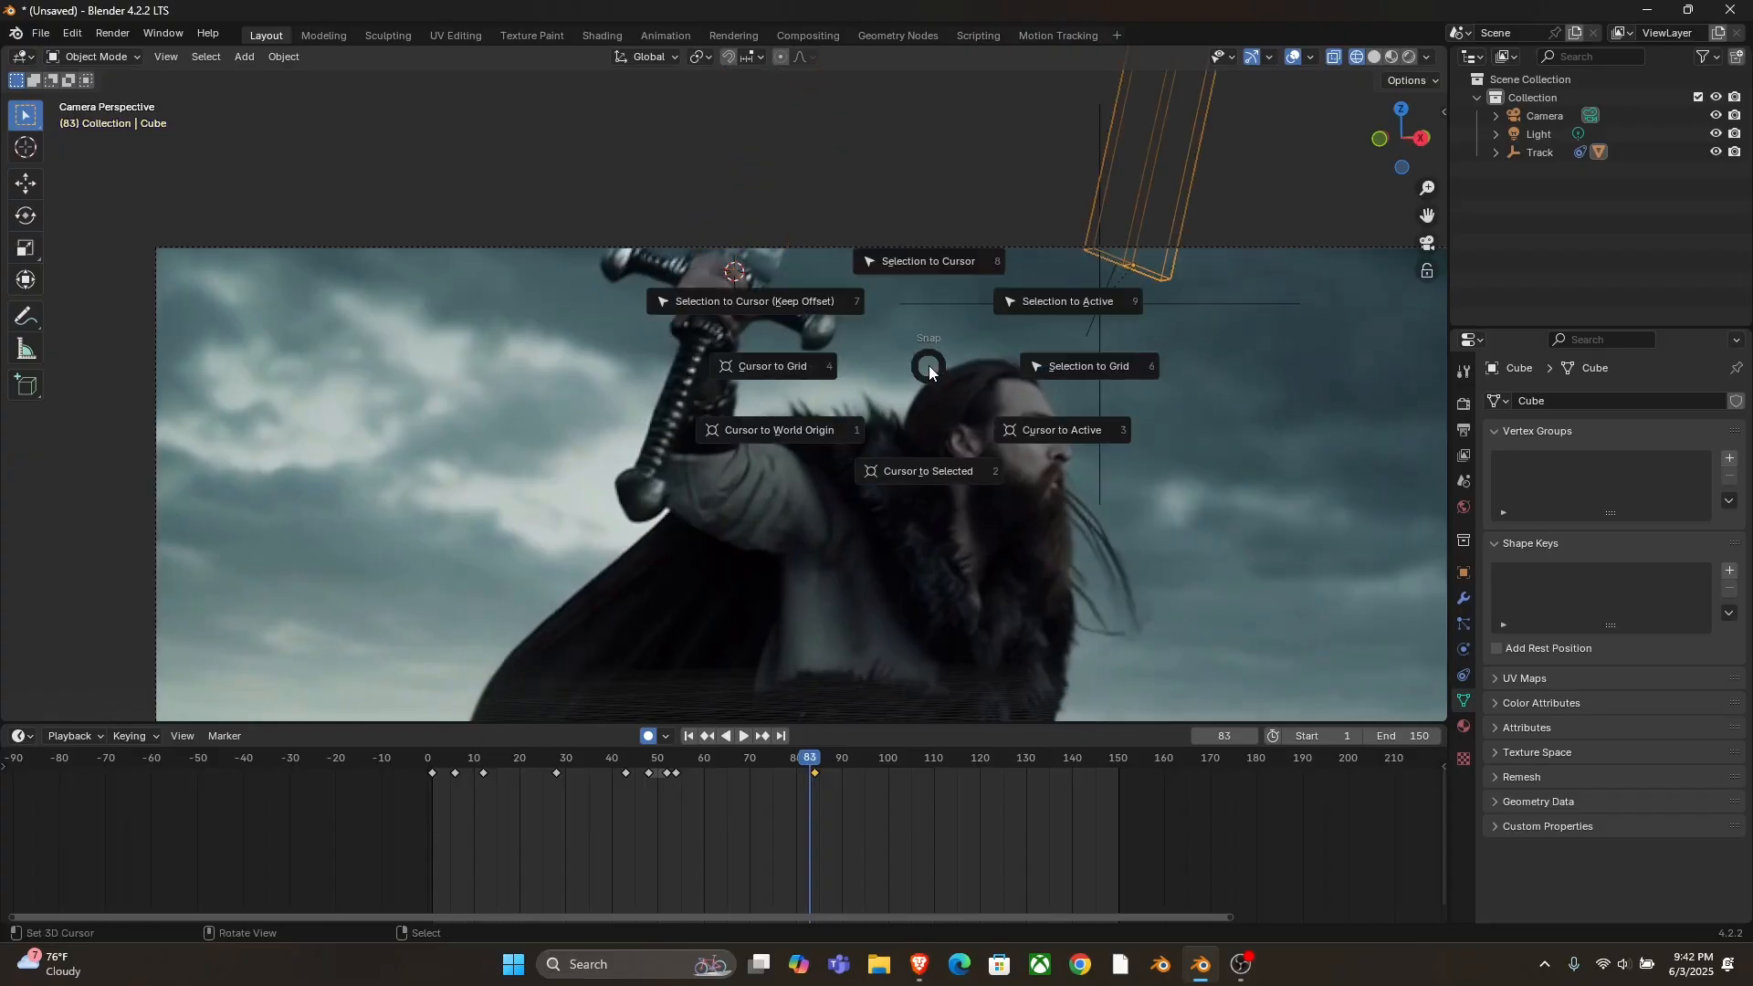
left_click(939, 264)
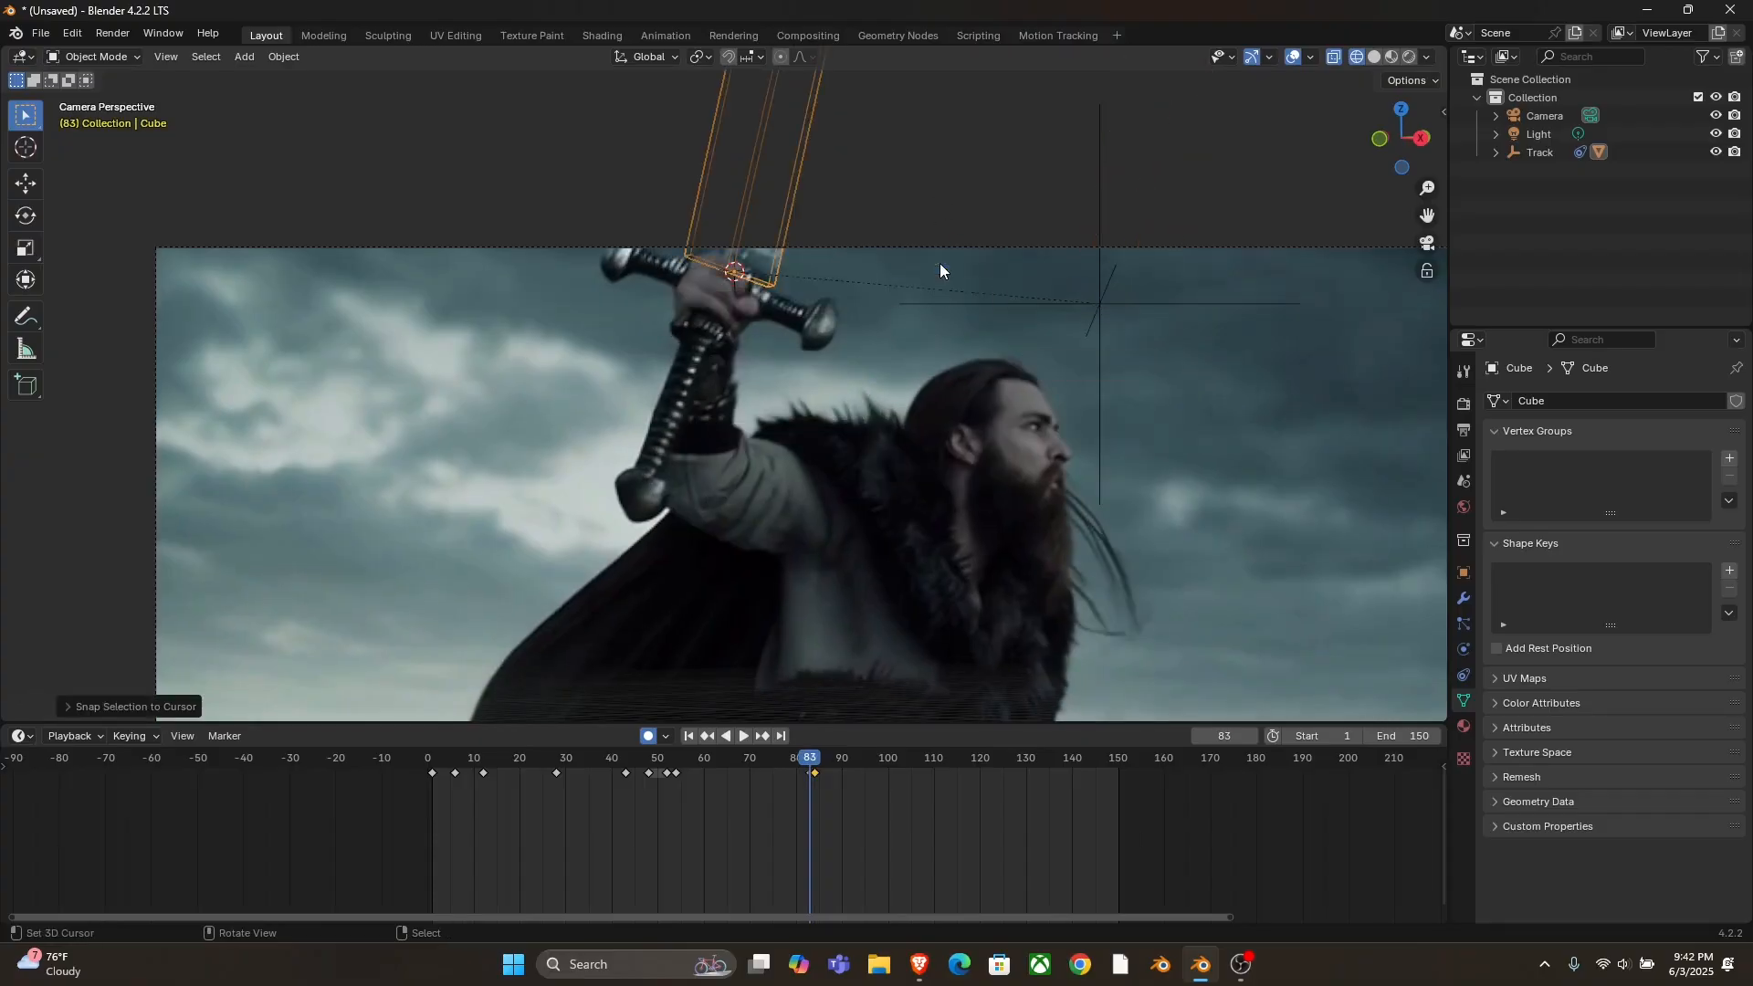
key("i")
- Move the cube up and slightly right above the hand at frame 78 to line it up with the blade
key("Left")
key("Left")
key("Left")
key("Left")
key("Left")
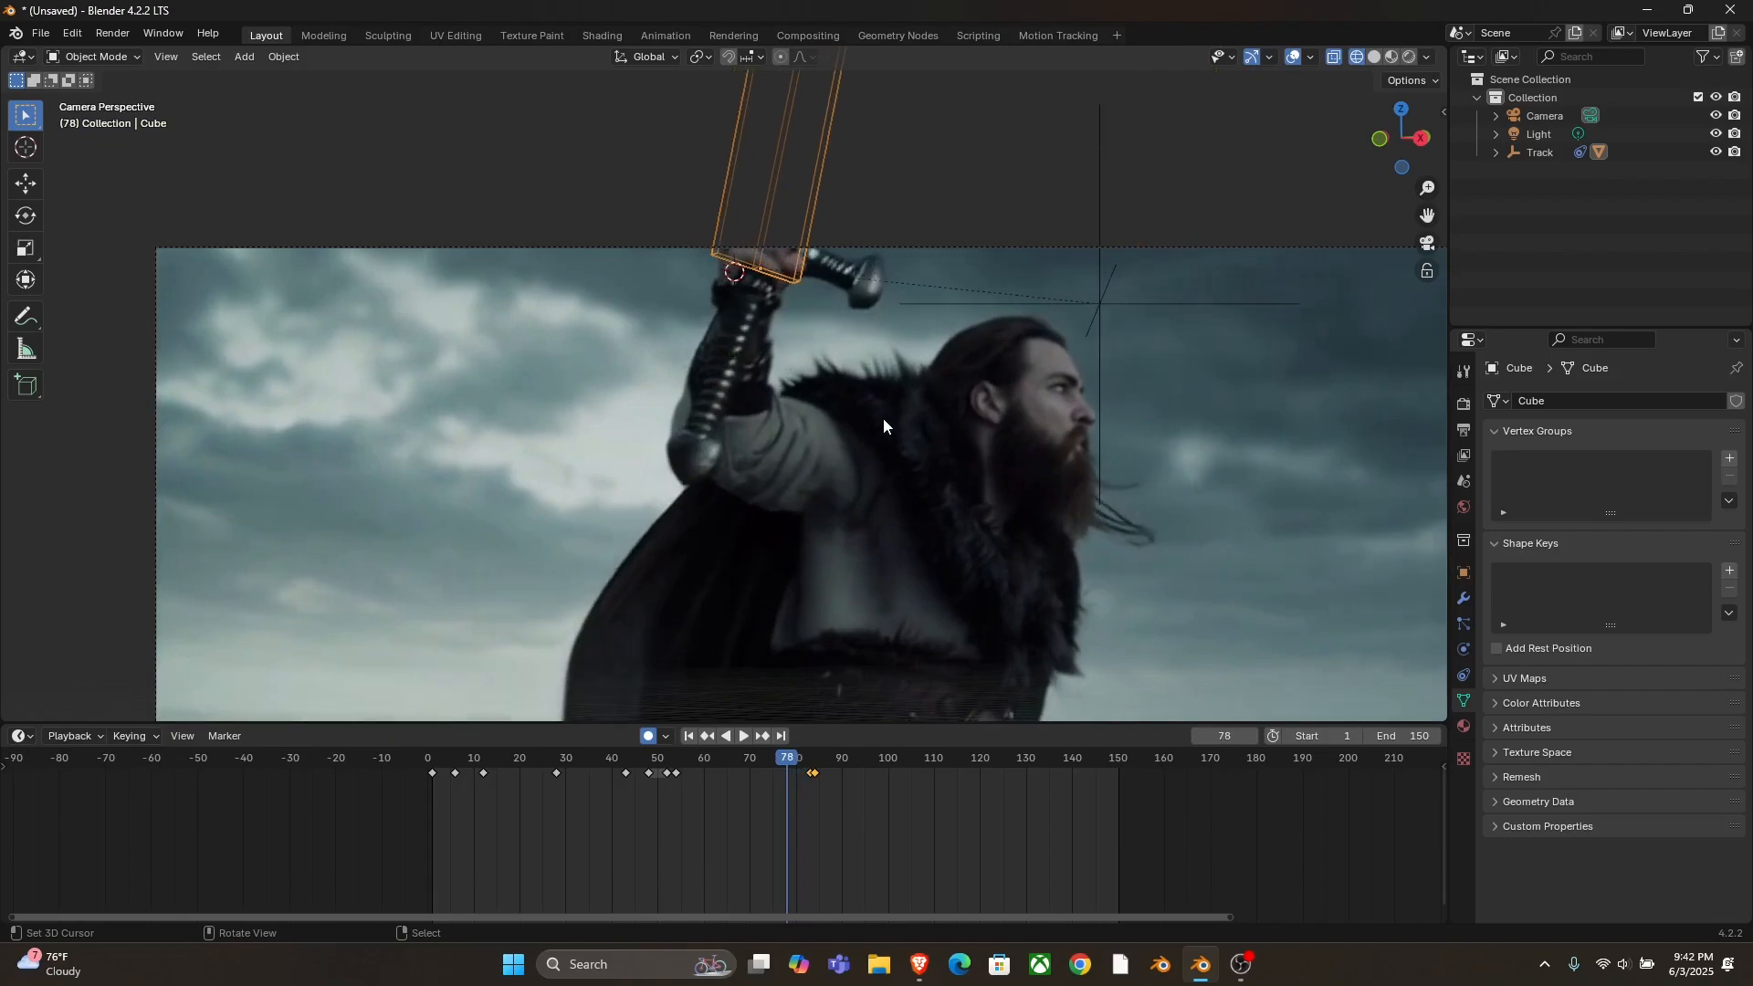
key("g")
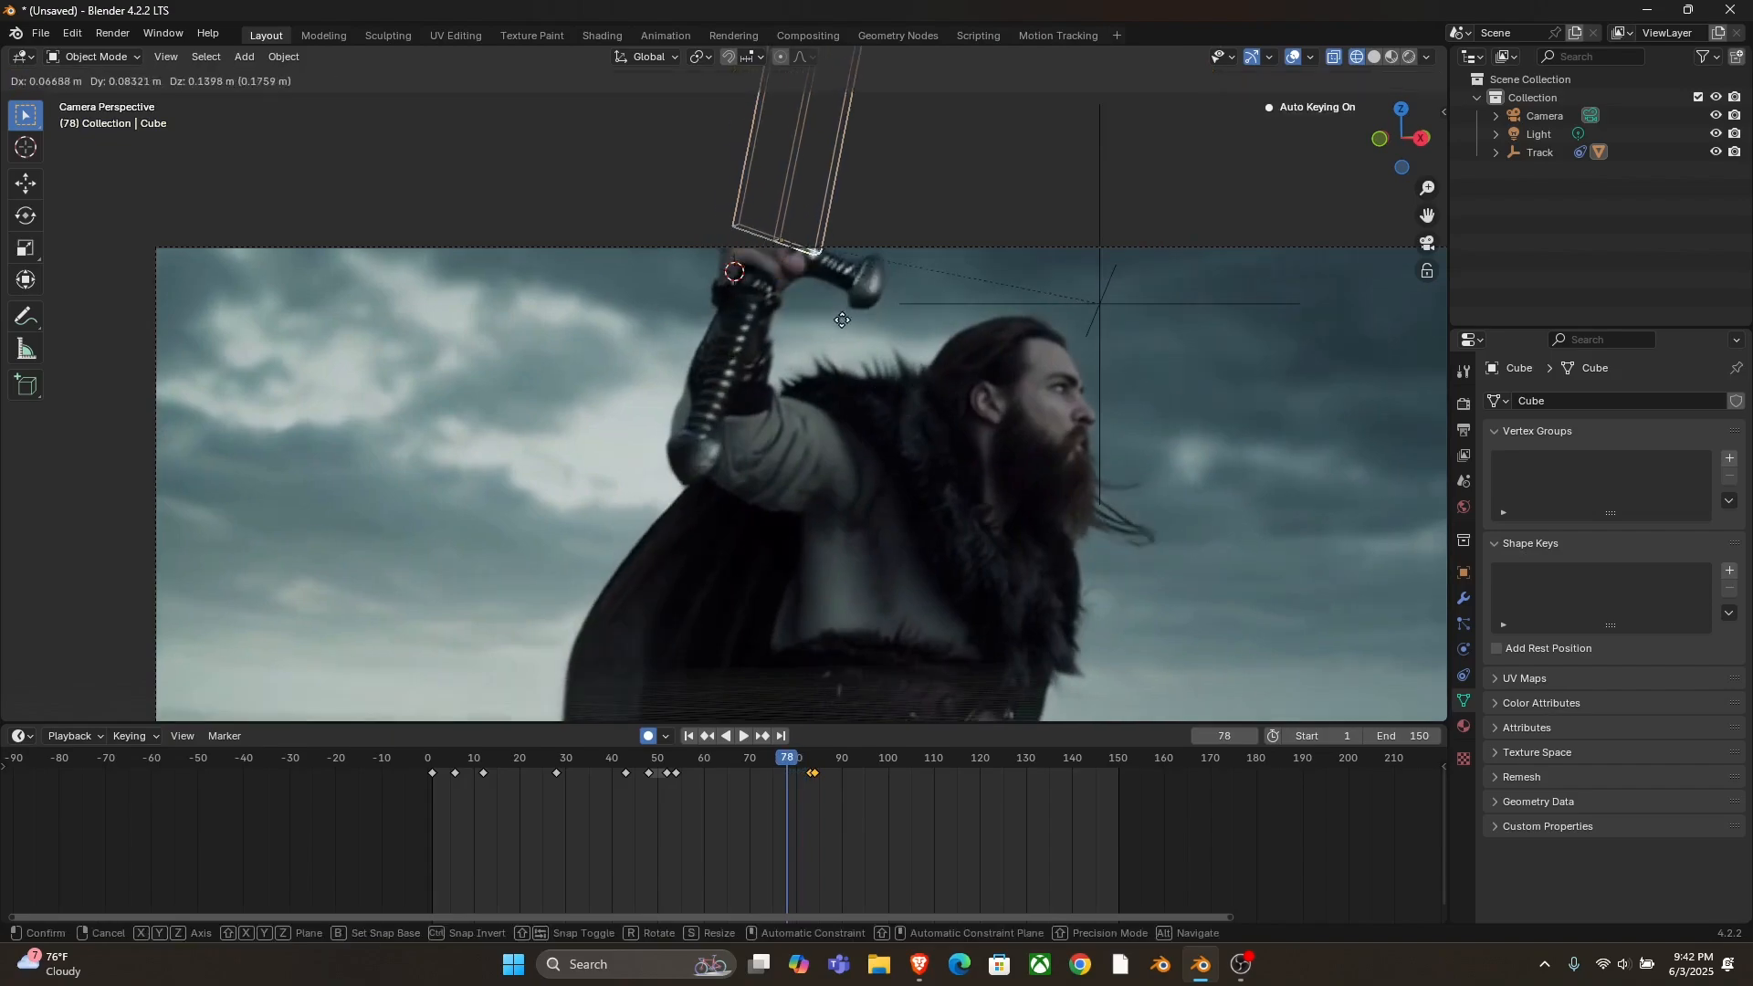
left_click(847, 307)
- Step frame by frame from 78 to 91 to check how the cube follows the sword
key("Right")
key("Right")
key("Right")
key("Right")
key("Right")
key("Right")
key("Right")
key("Right")
key("Right")
key("Right")
key("Right")
key("Right")
key("Right")
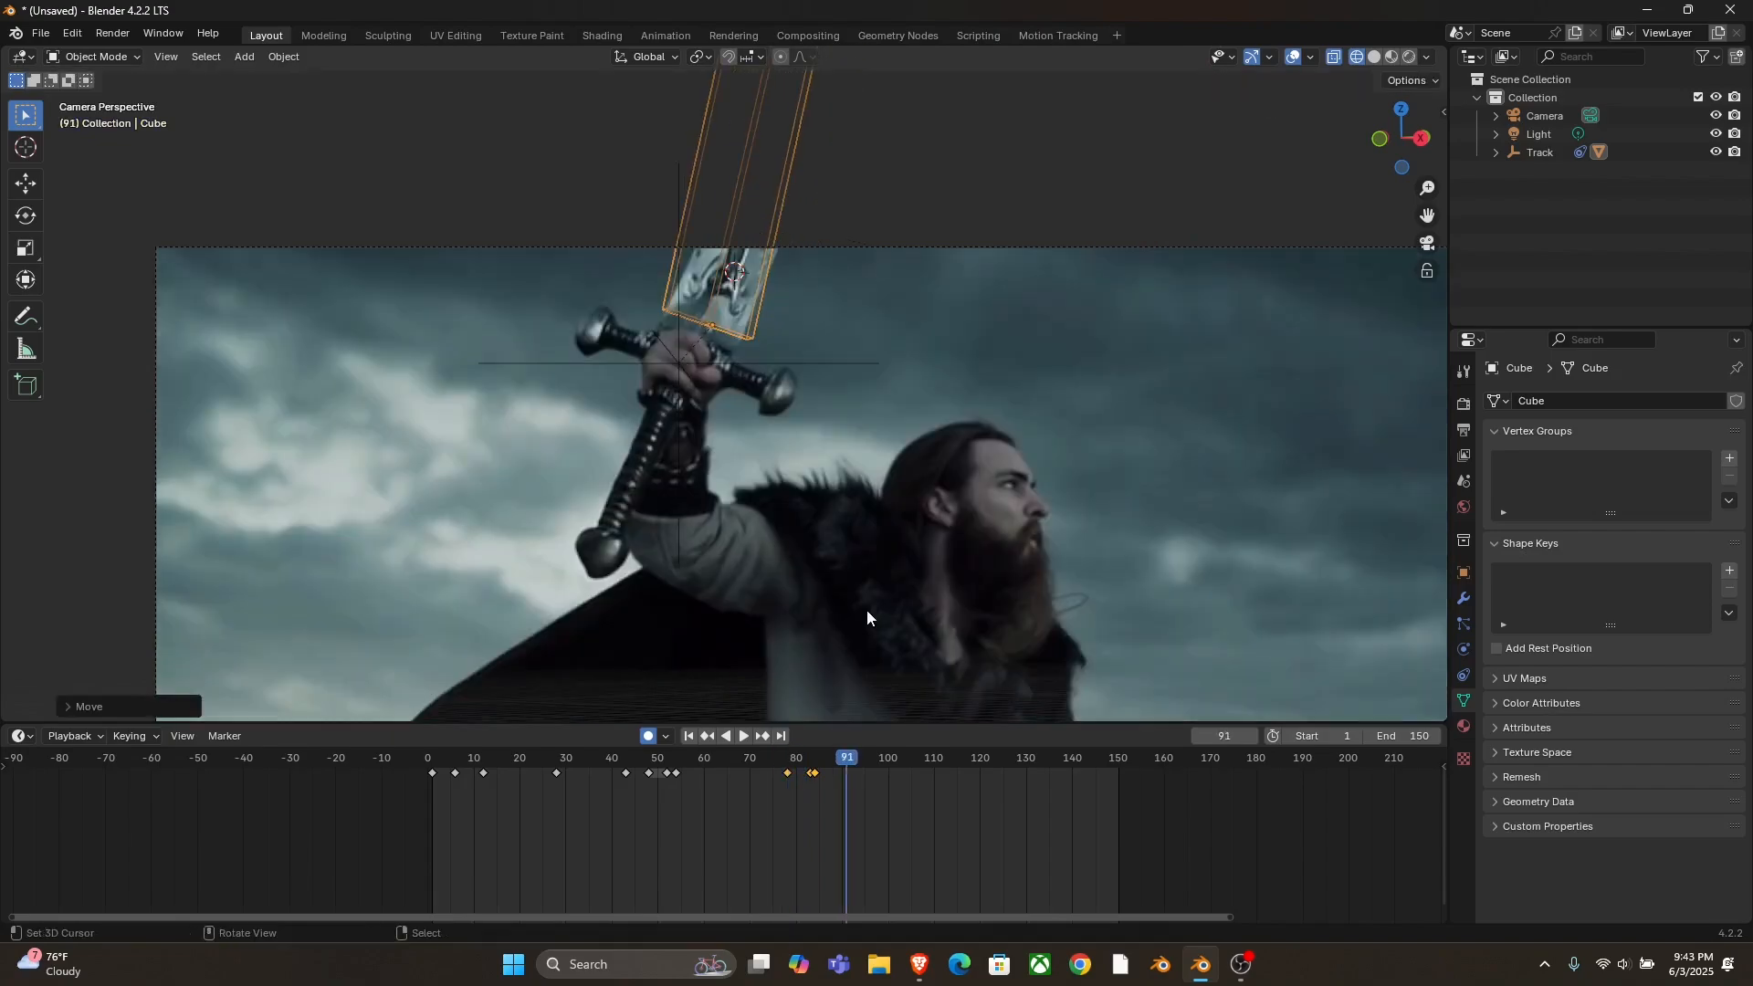
- Play back the frames around 78 to 84 to check the cube's motion, and return to frame 81
scroll(813, 780, "up", 5)
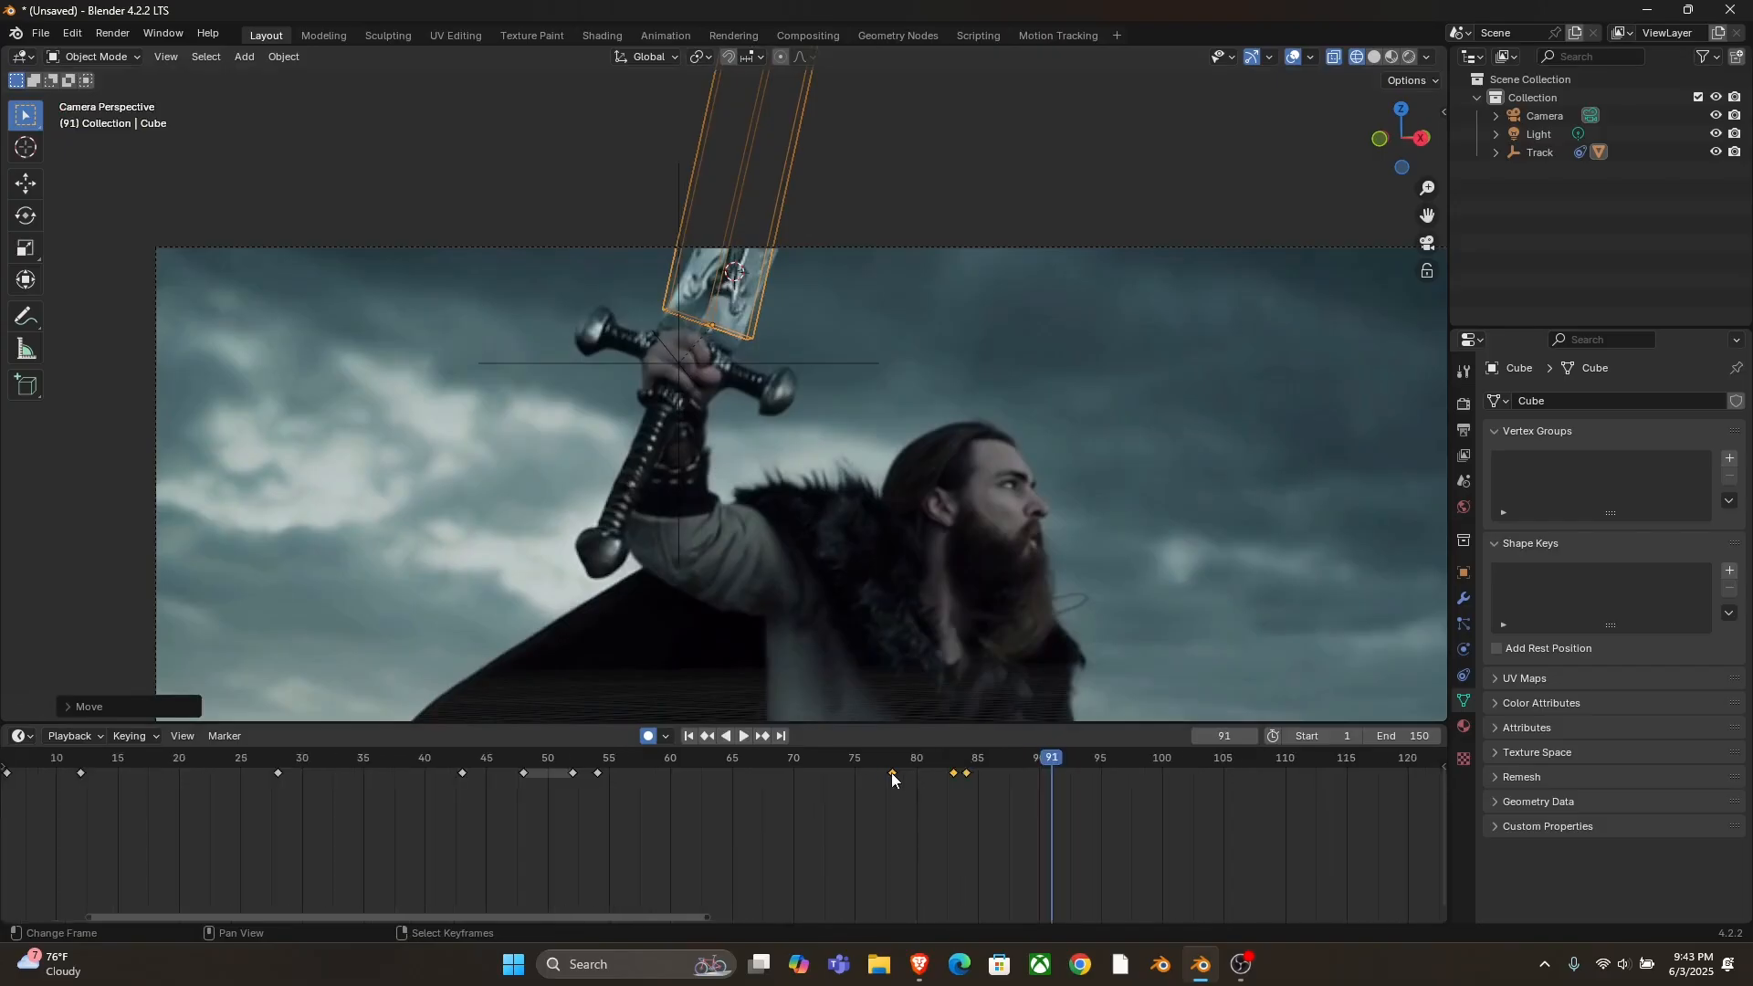
left_click(965, 800)
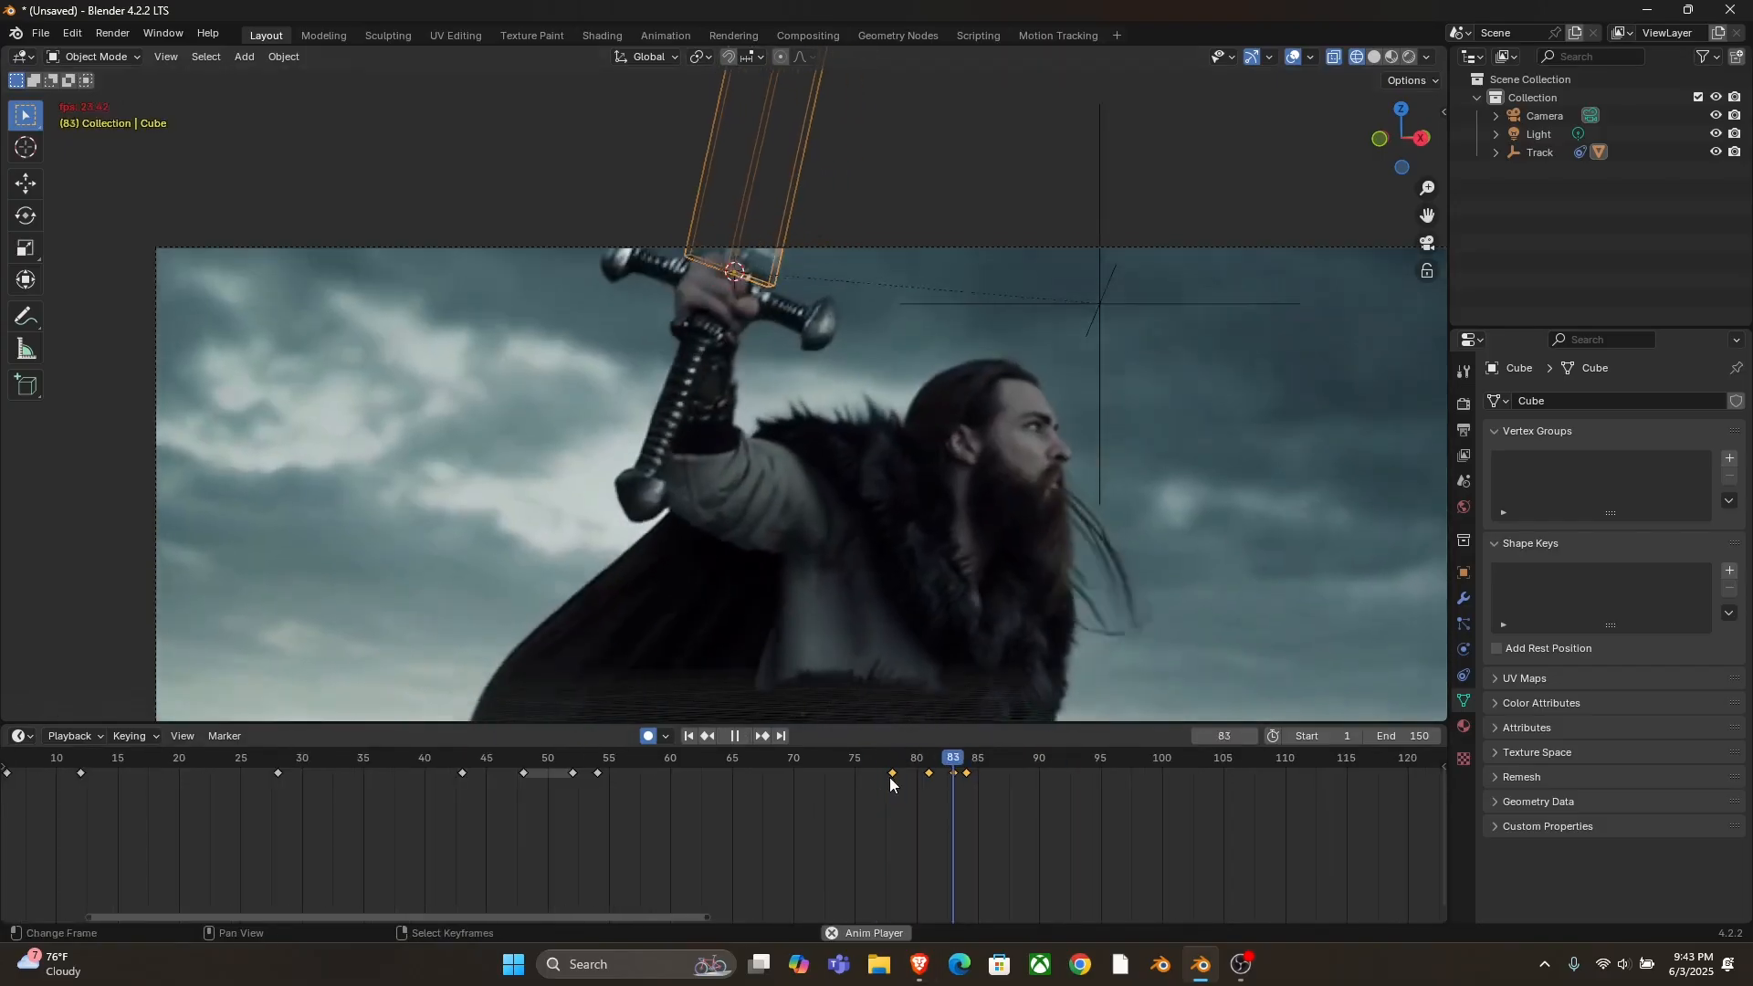
key("space")
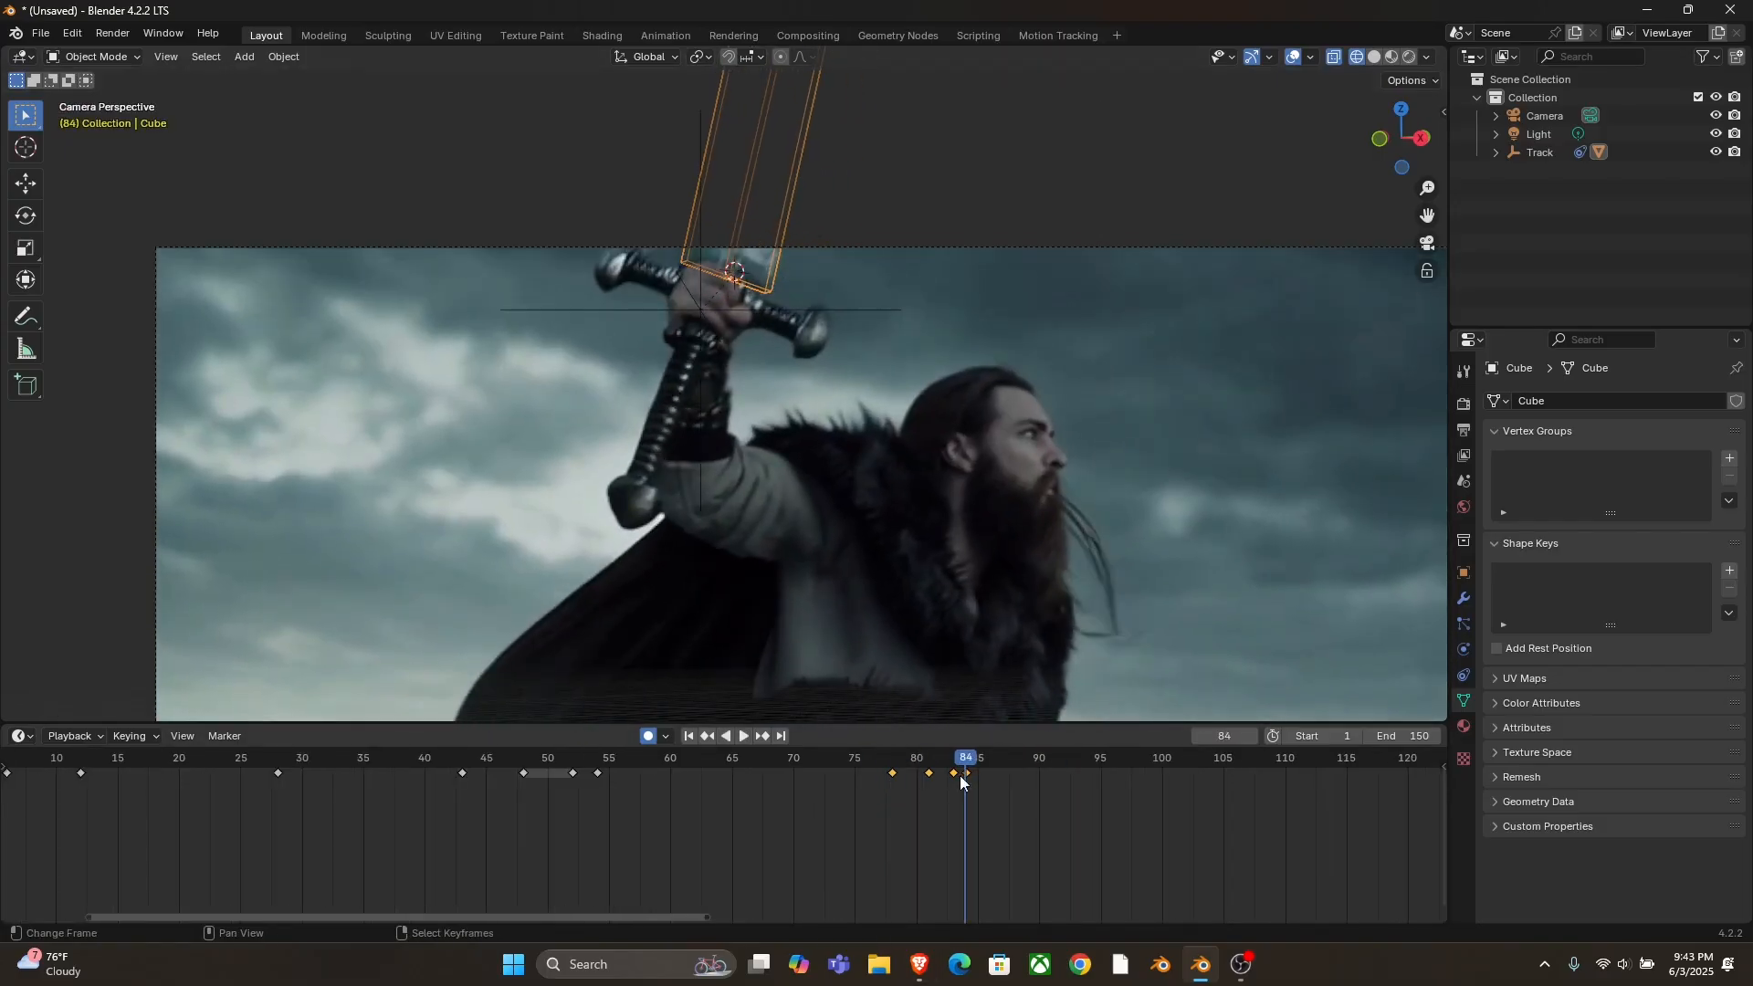
key("Left")
key("Left")
key("Left")
- Select the camera and set its passepartout opacity to 1.000 in the viewport display settings
left_click(785, 250)
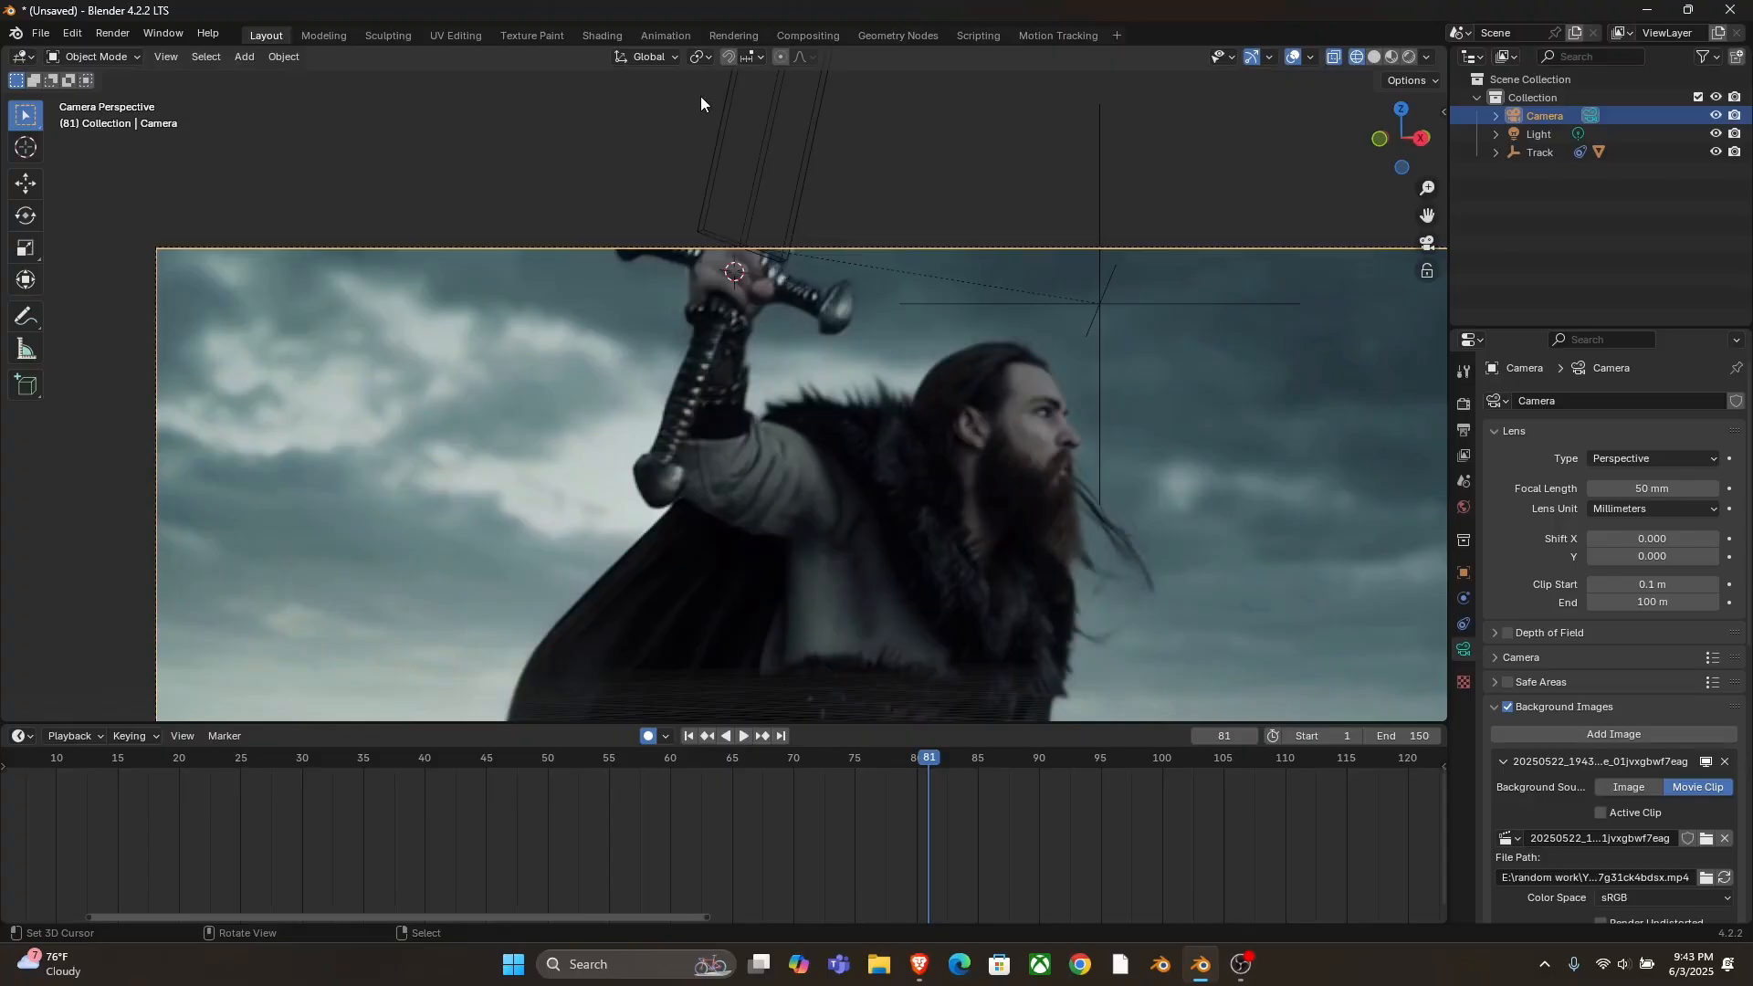
left_click(1497, 711)
left_click(1551, 731)
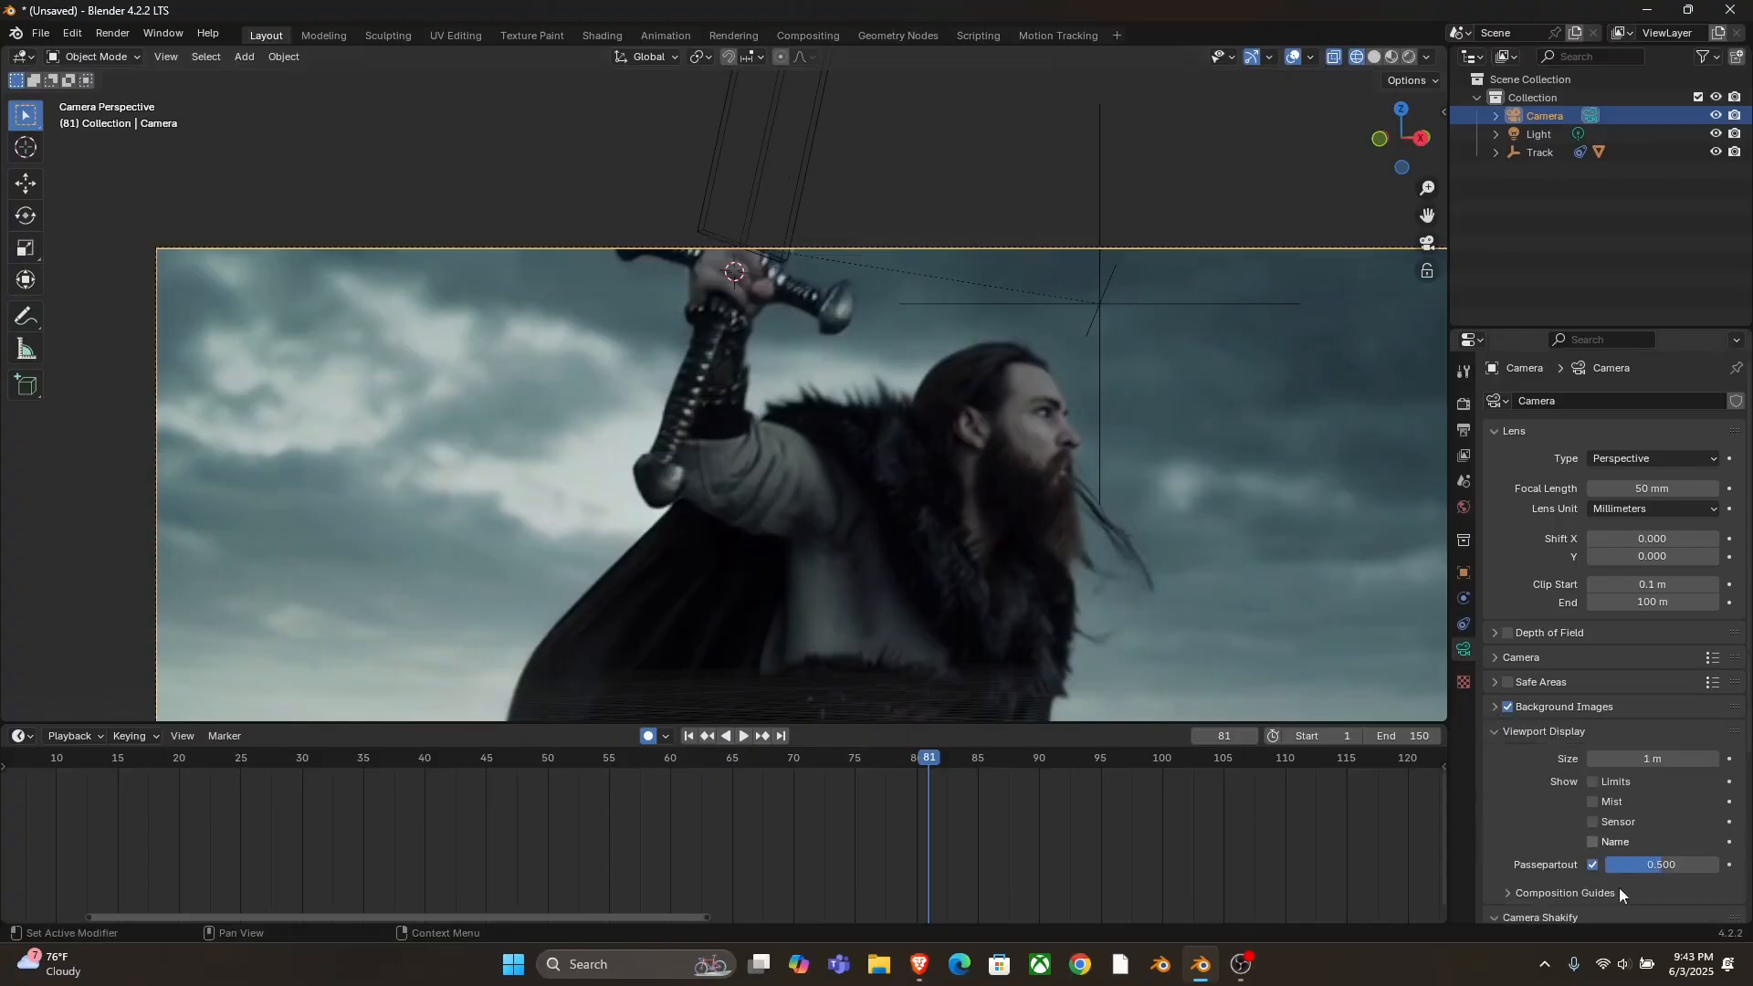
left_click_drag(1647, 858, 1725, 863)
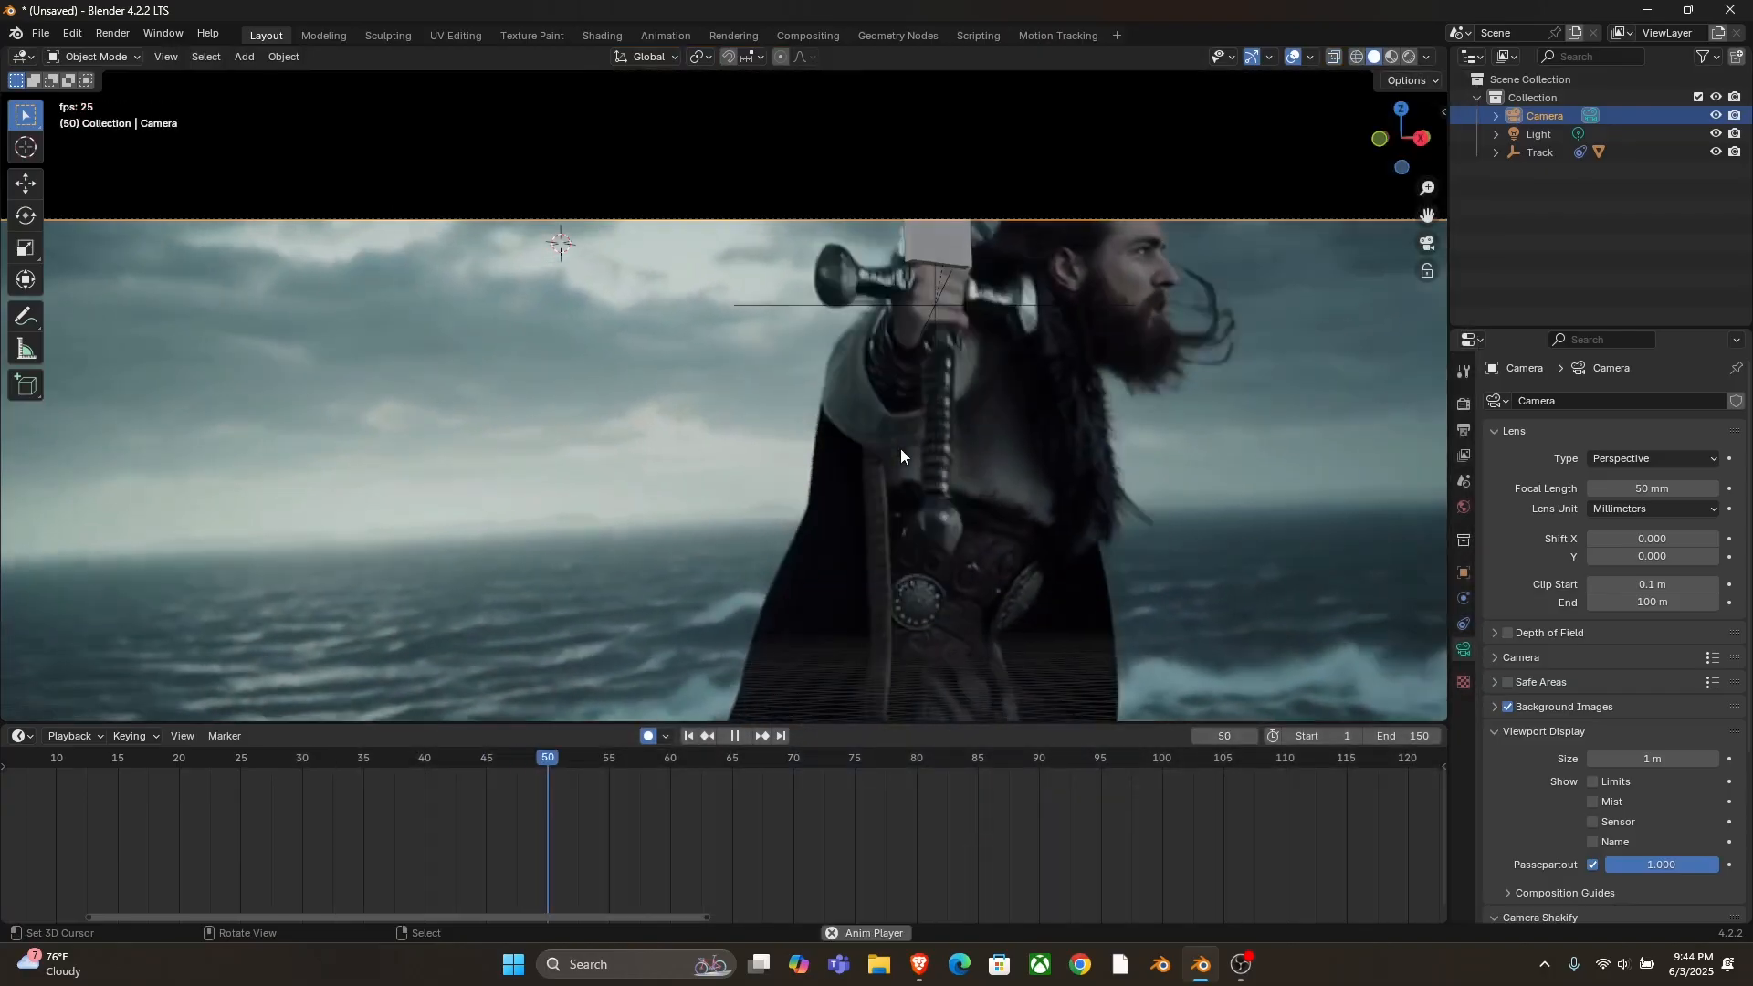
- Play and scrub through the animation to check the cube against the sword in the rest of the shot
key("space")
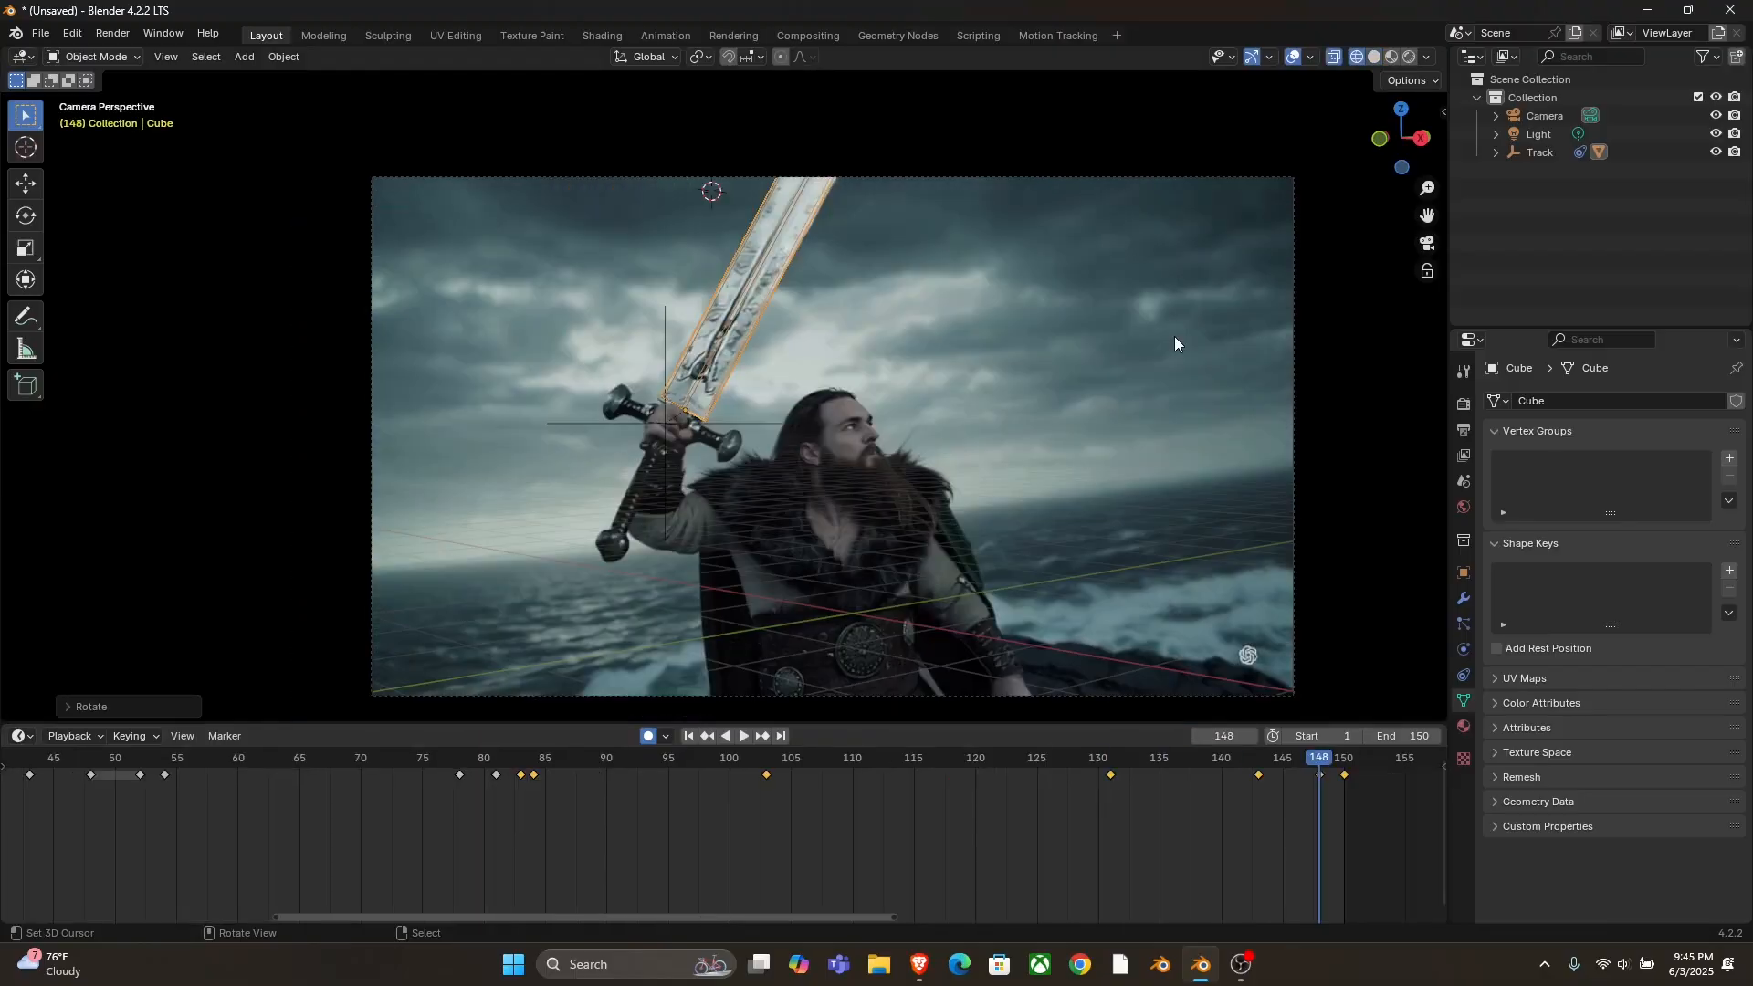
key("space")
left_click(1096, 782)
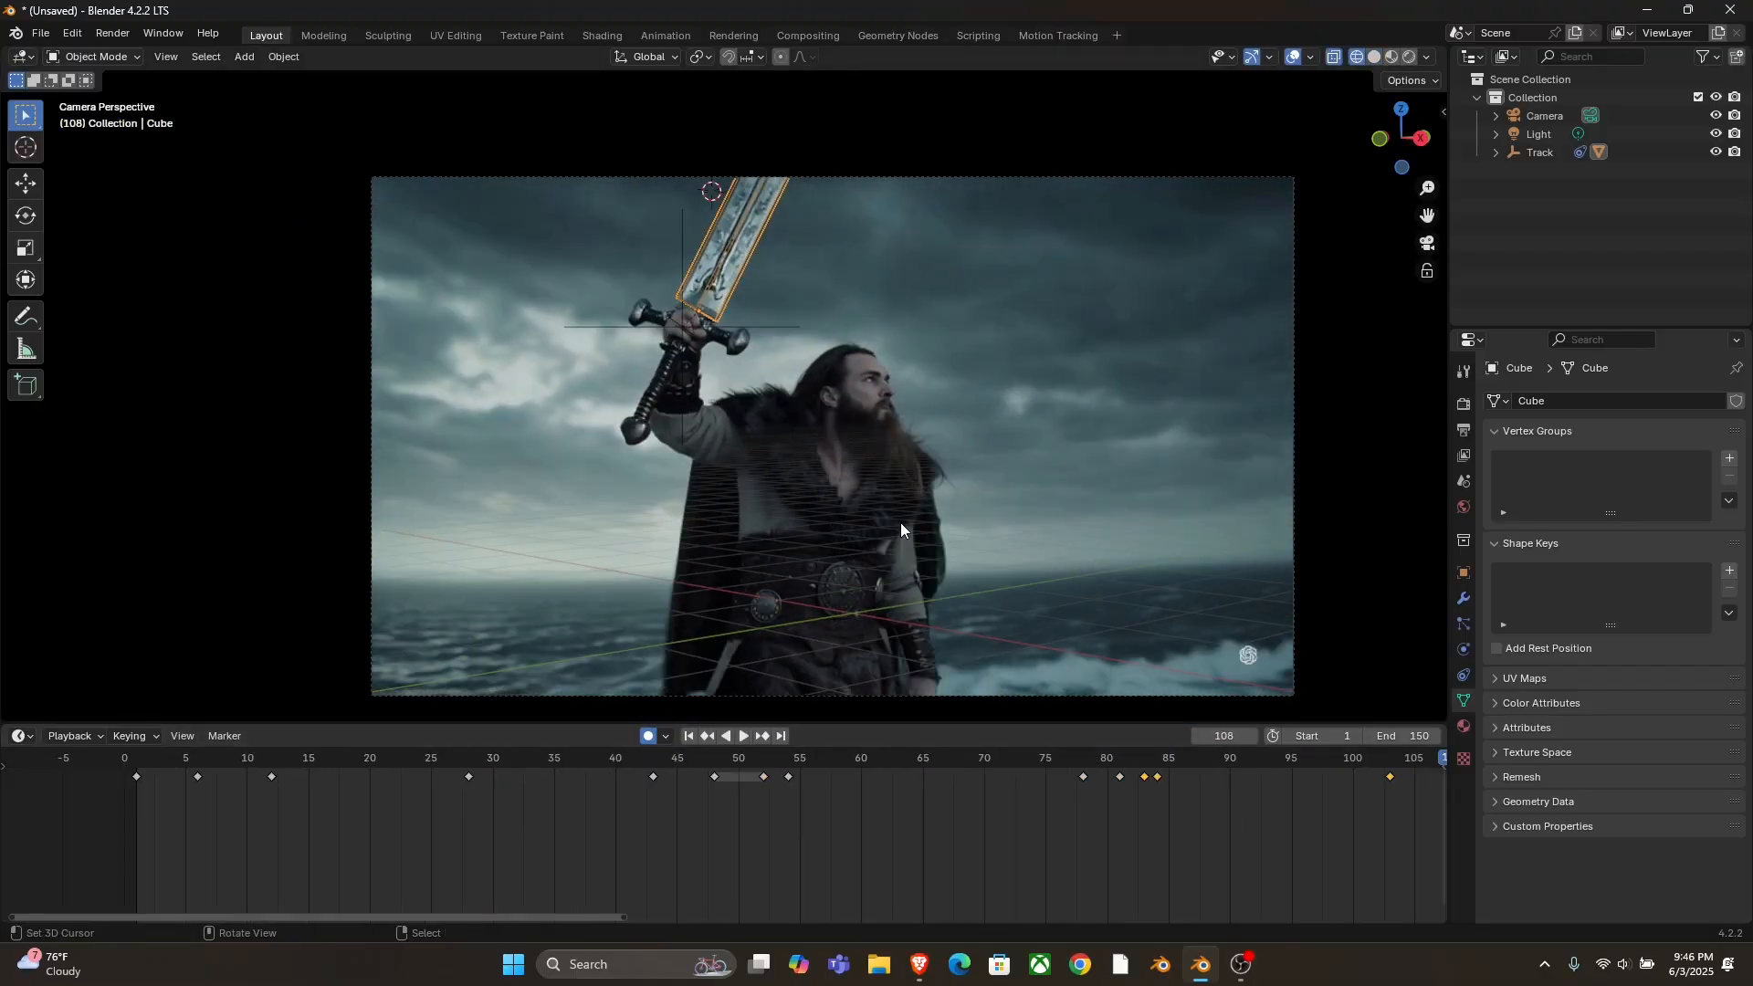
- Switch the viewport from wireframe to shaded display and play the animation to check the cube's cover over the blade
key("z")
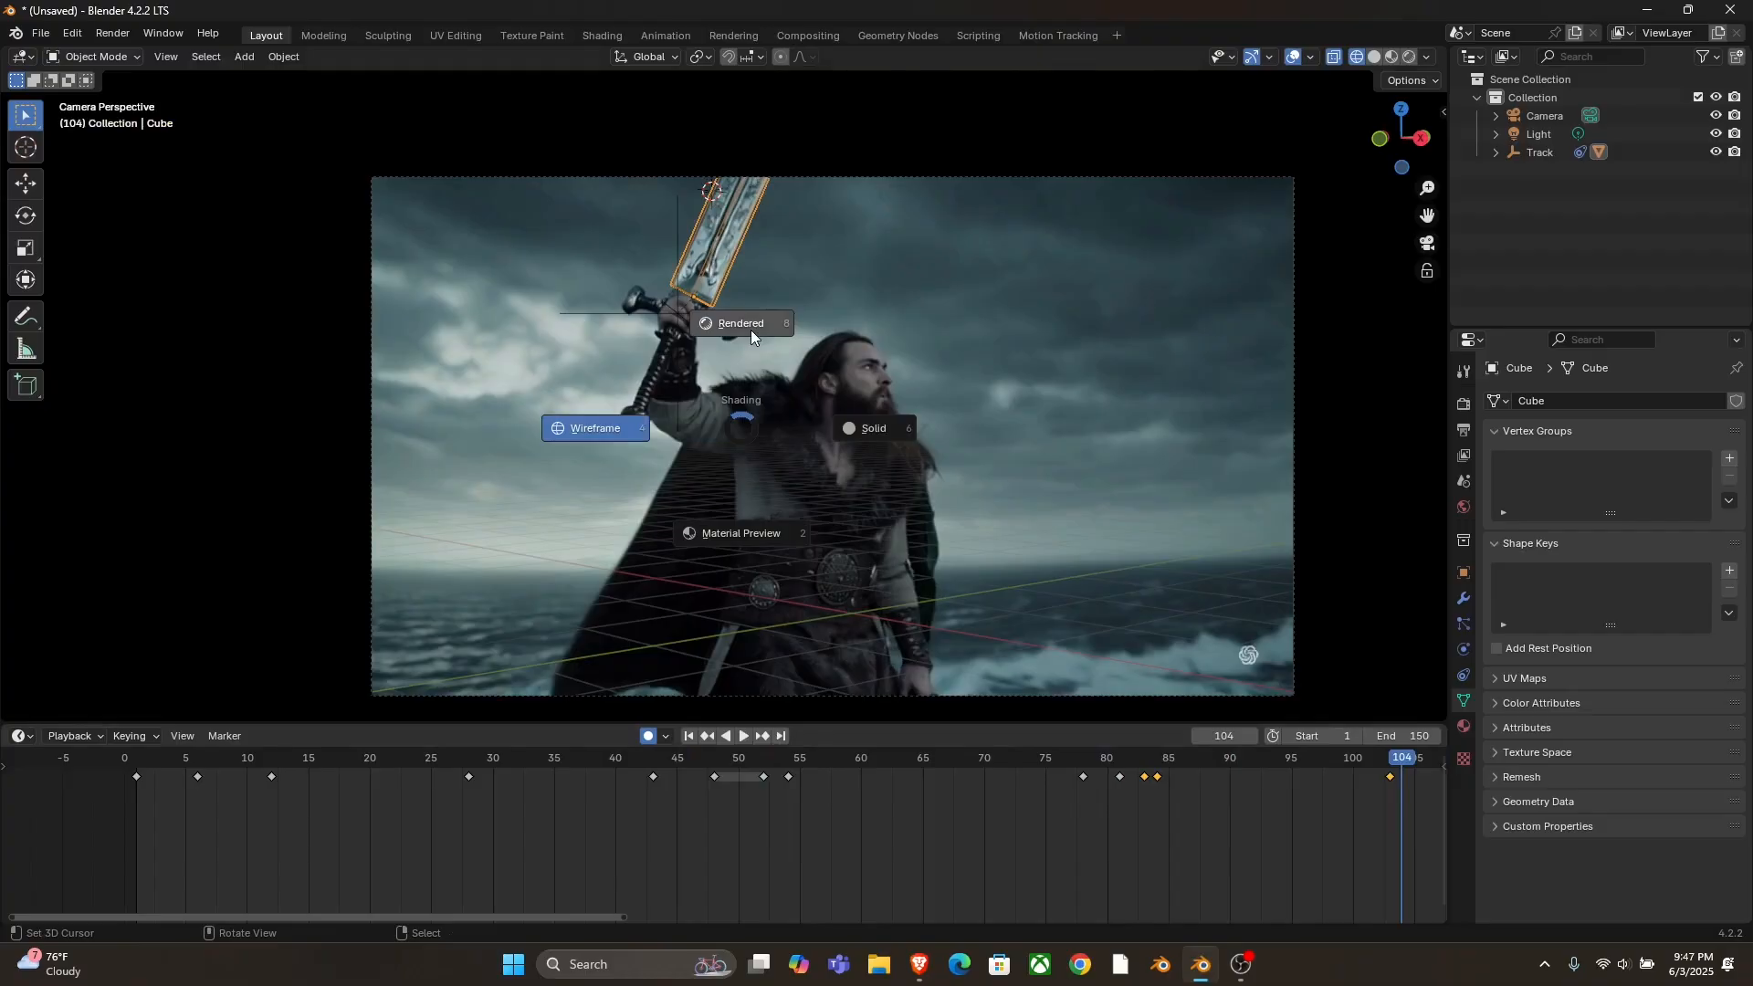
left_click(750, 330)
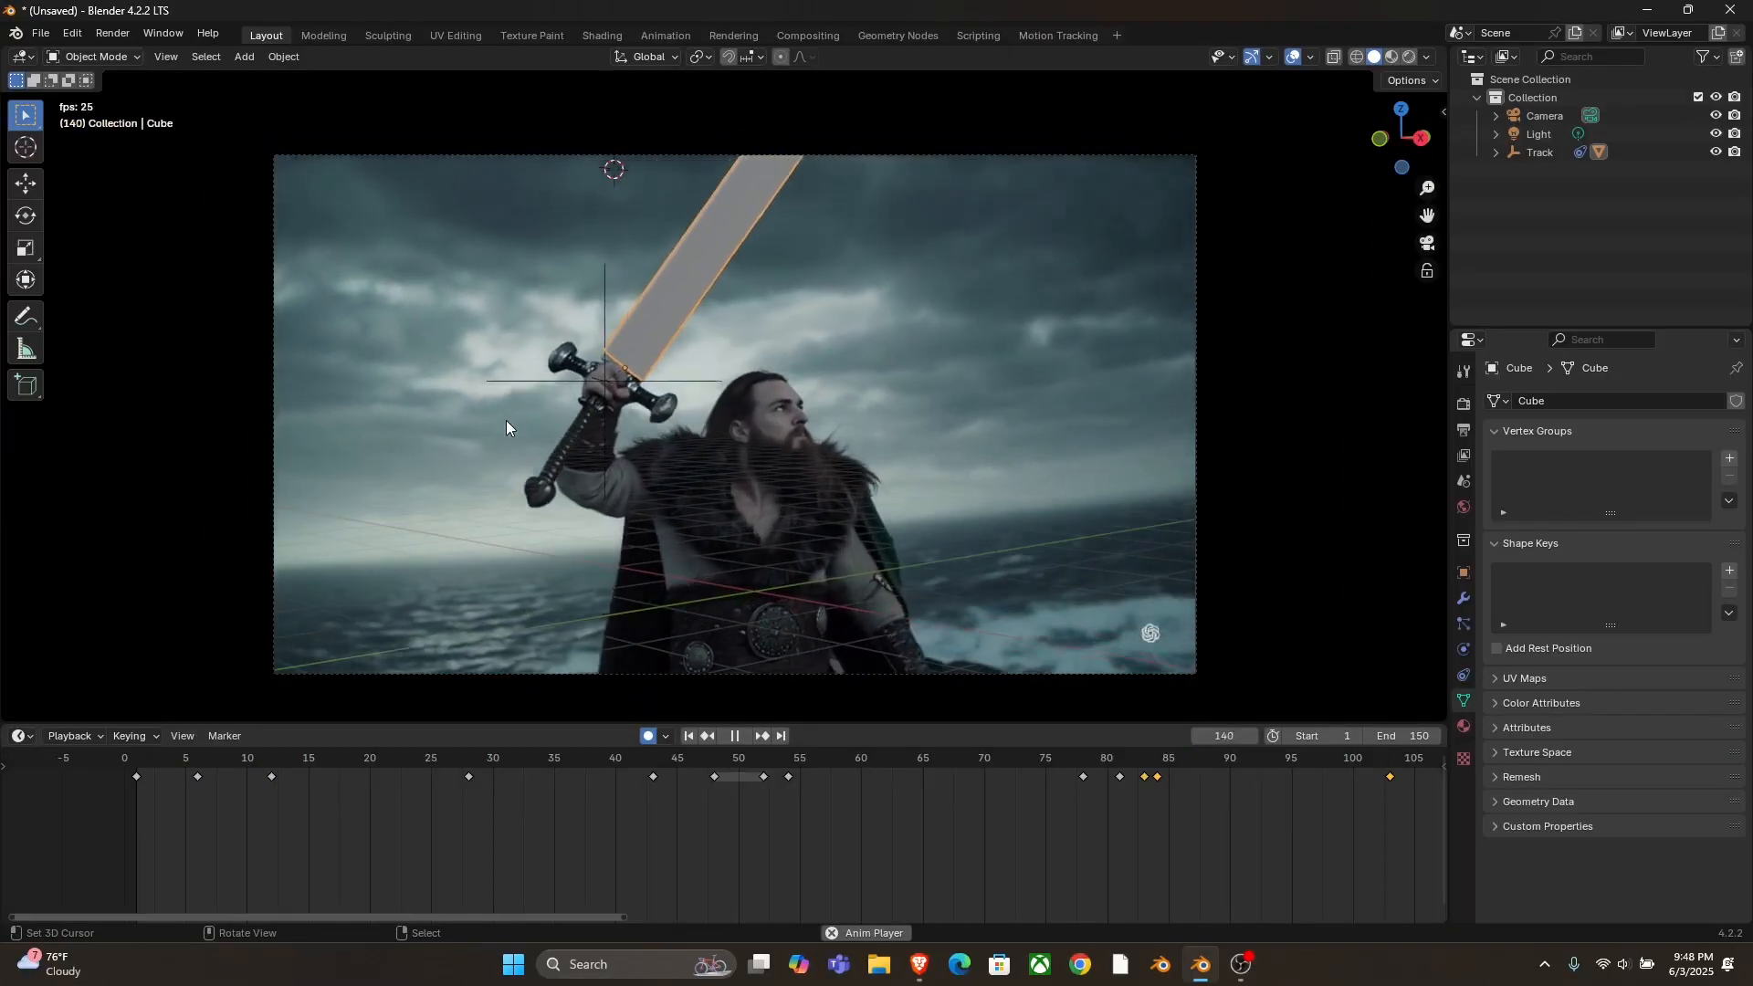
key("space")
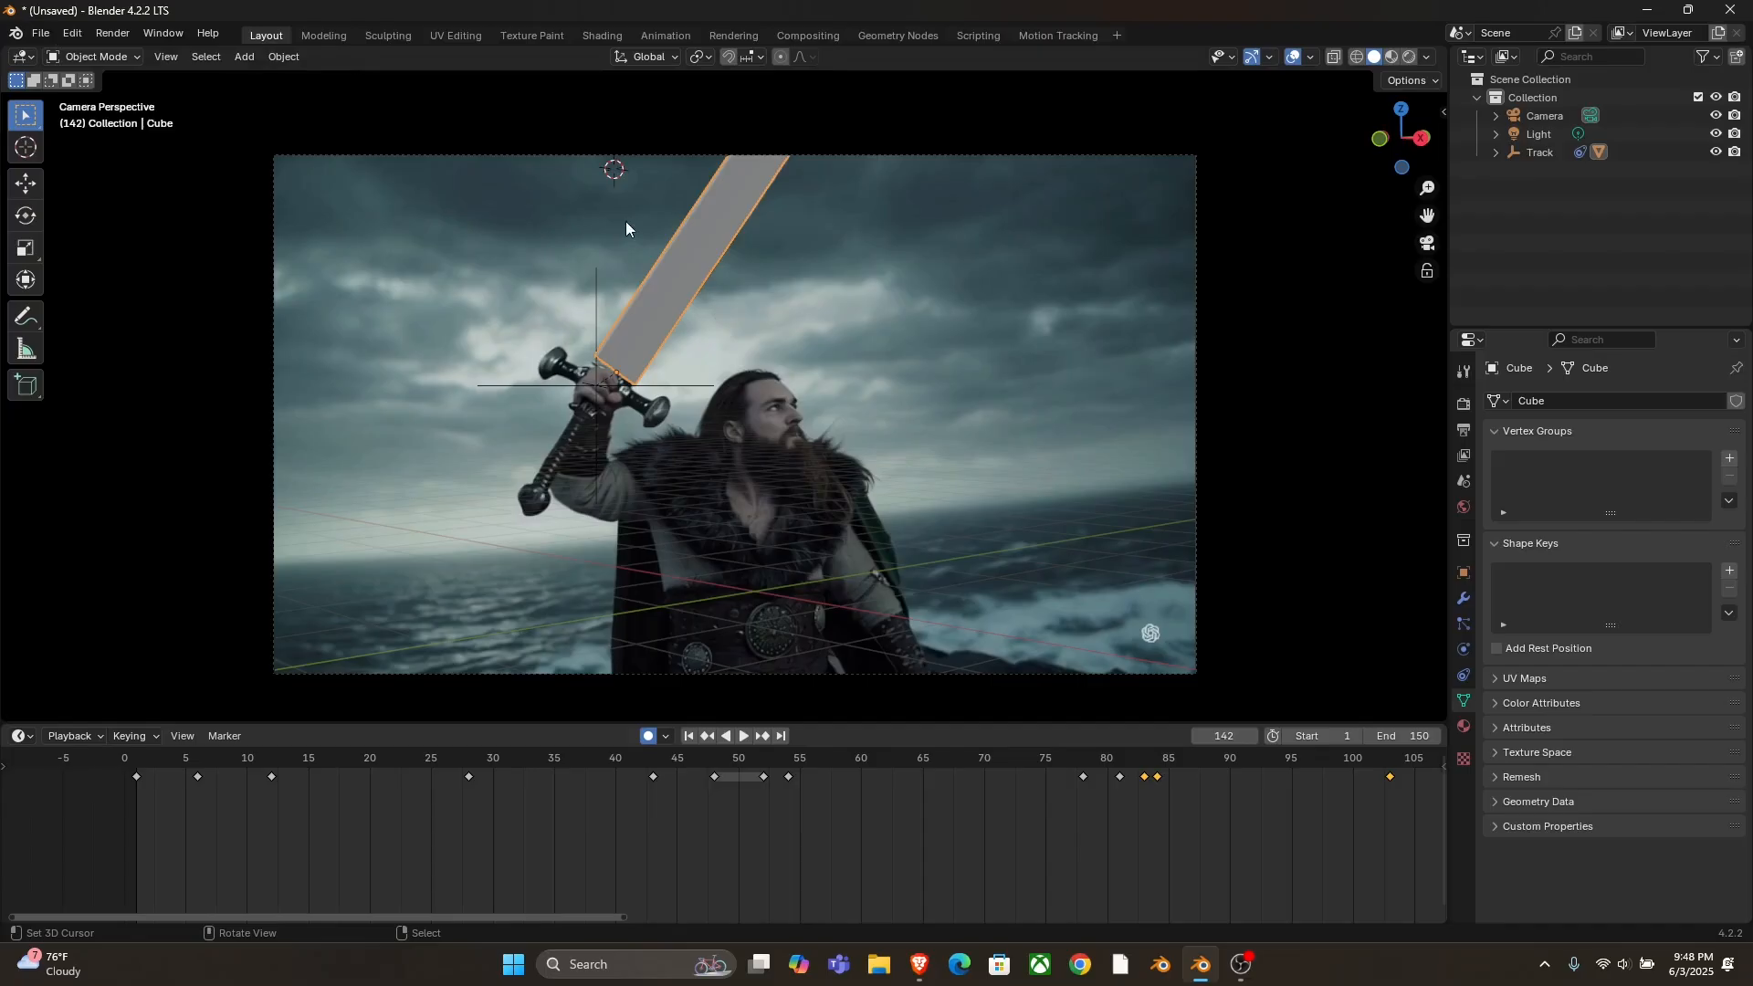
- Add the camera to the cube selection and set up an Alembic (.abc) export with the file name "swordy record"
left_click(545, 152)
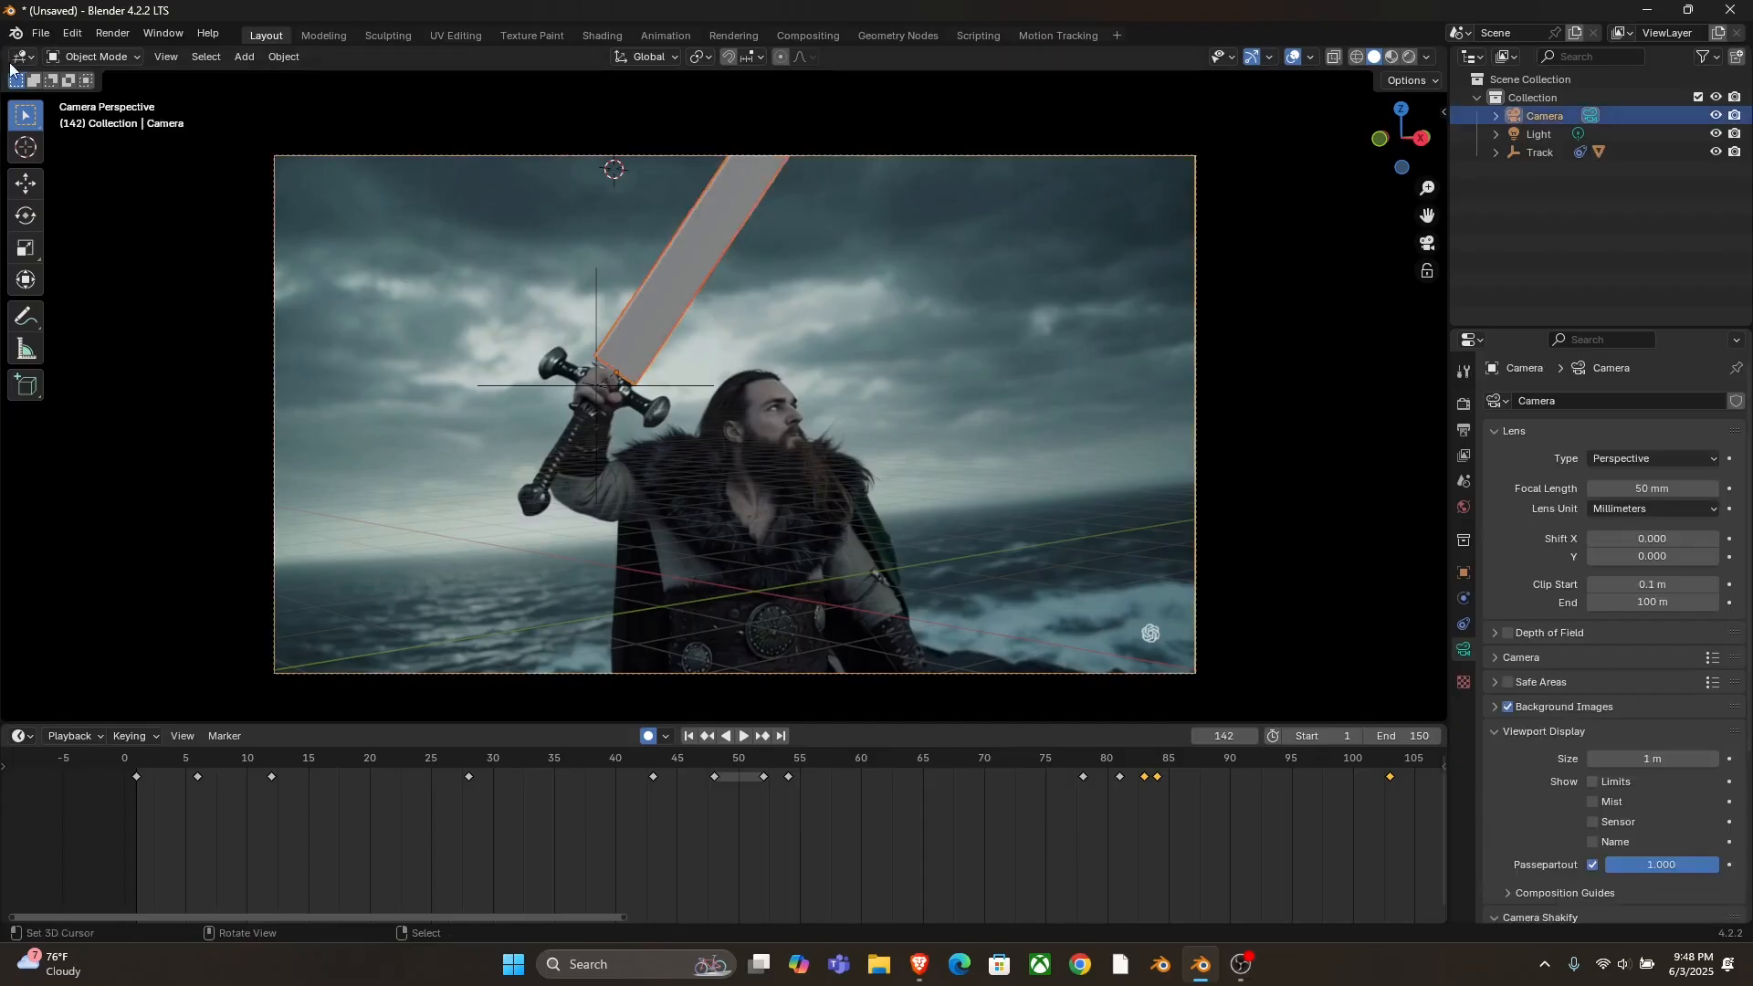
left_click(40, 32)
mouse_move(134, 310)
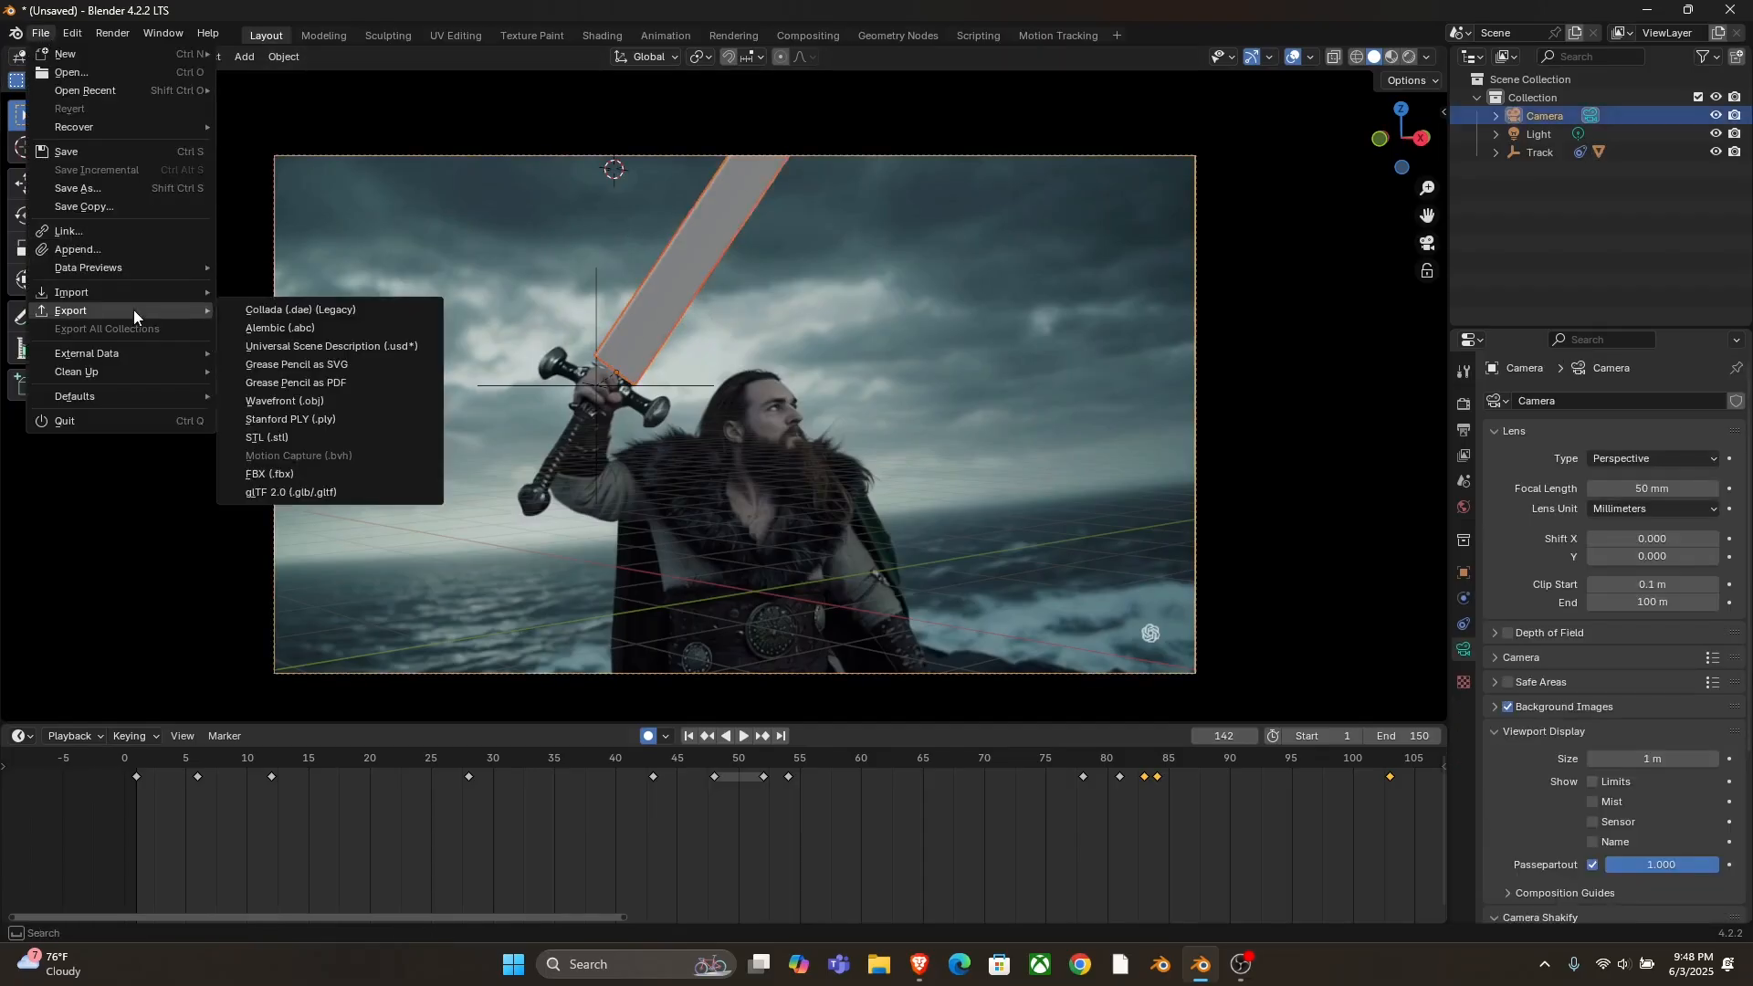
left_click(253, 329)
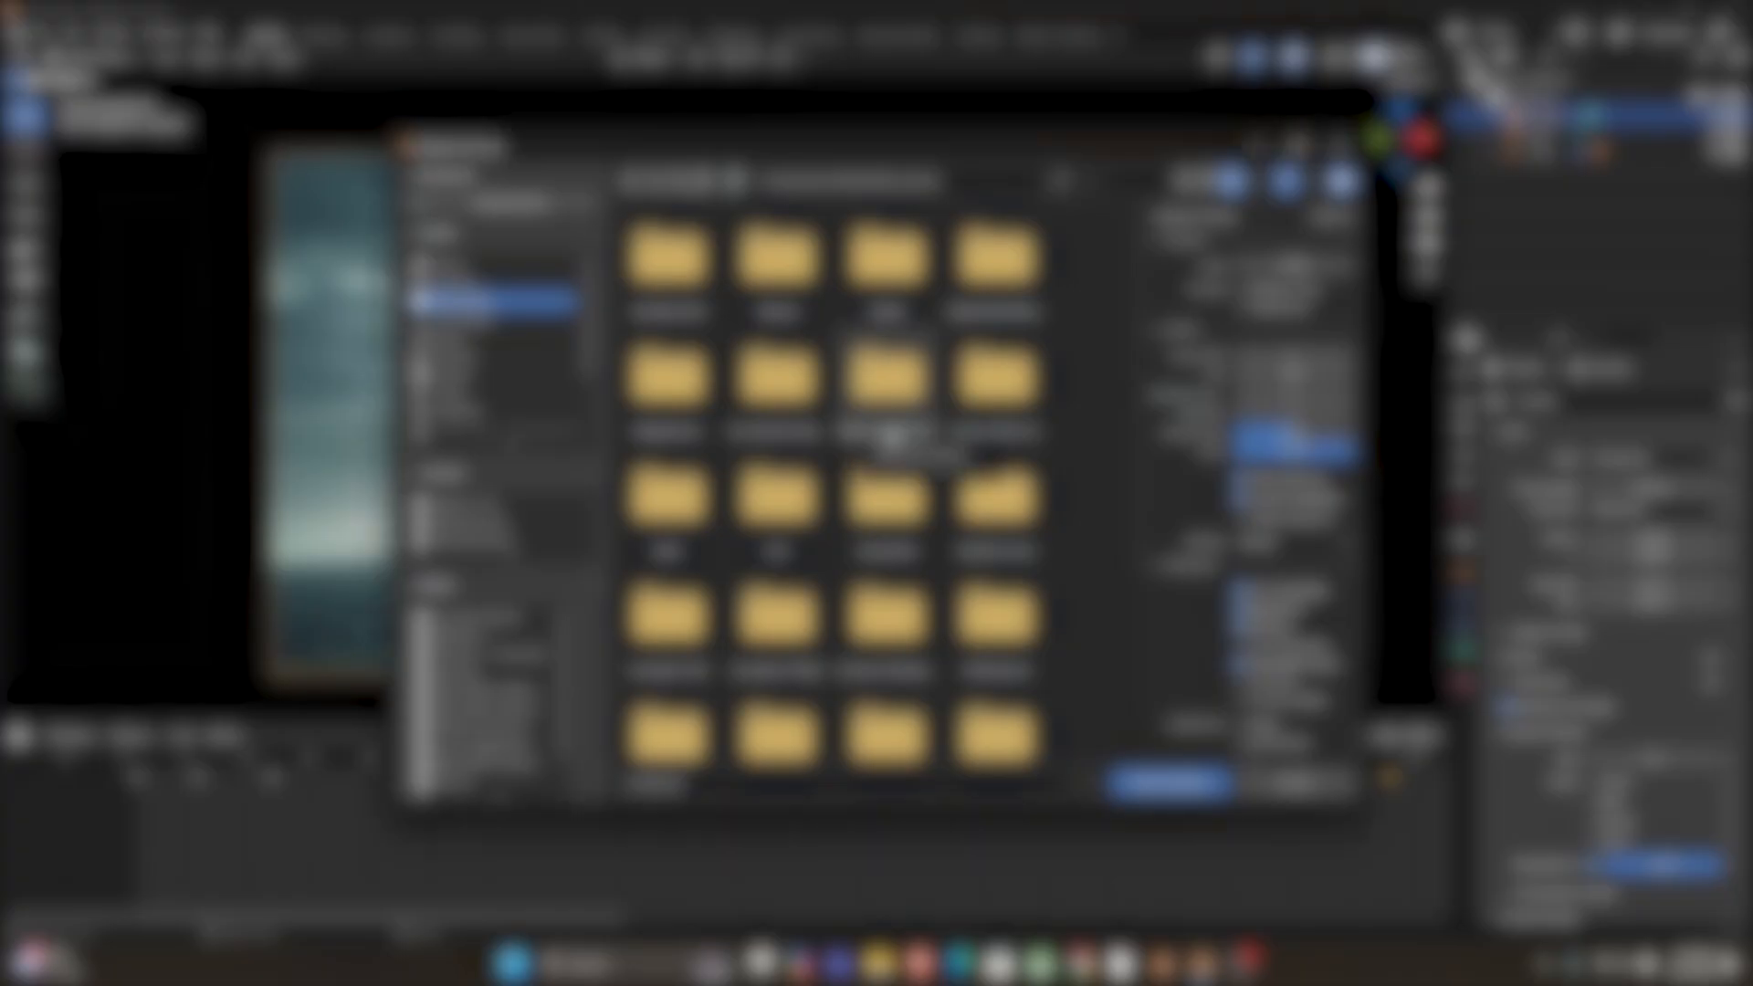
left_click(1237, 288)
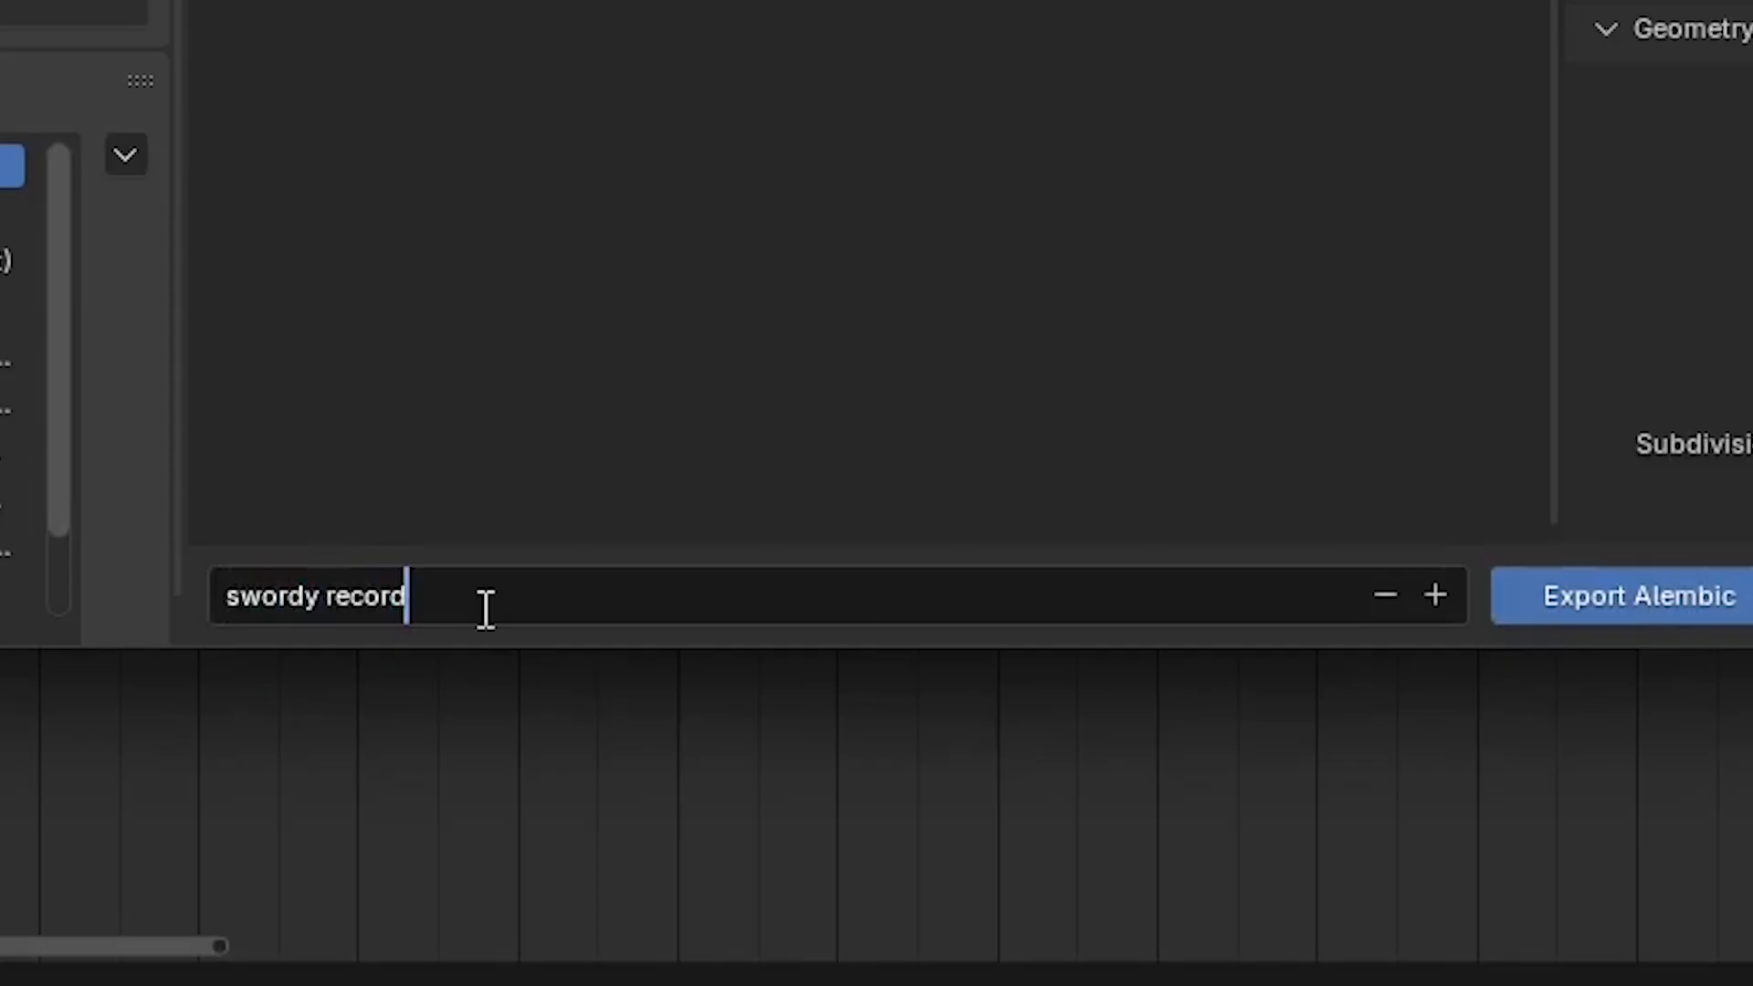
type("y")
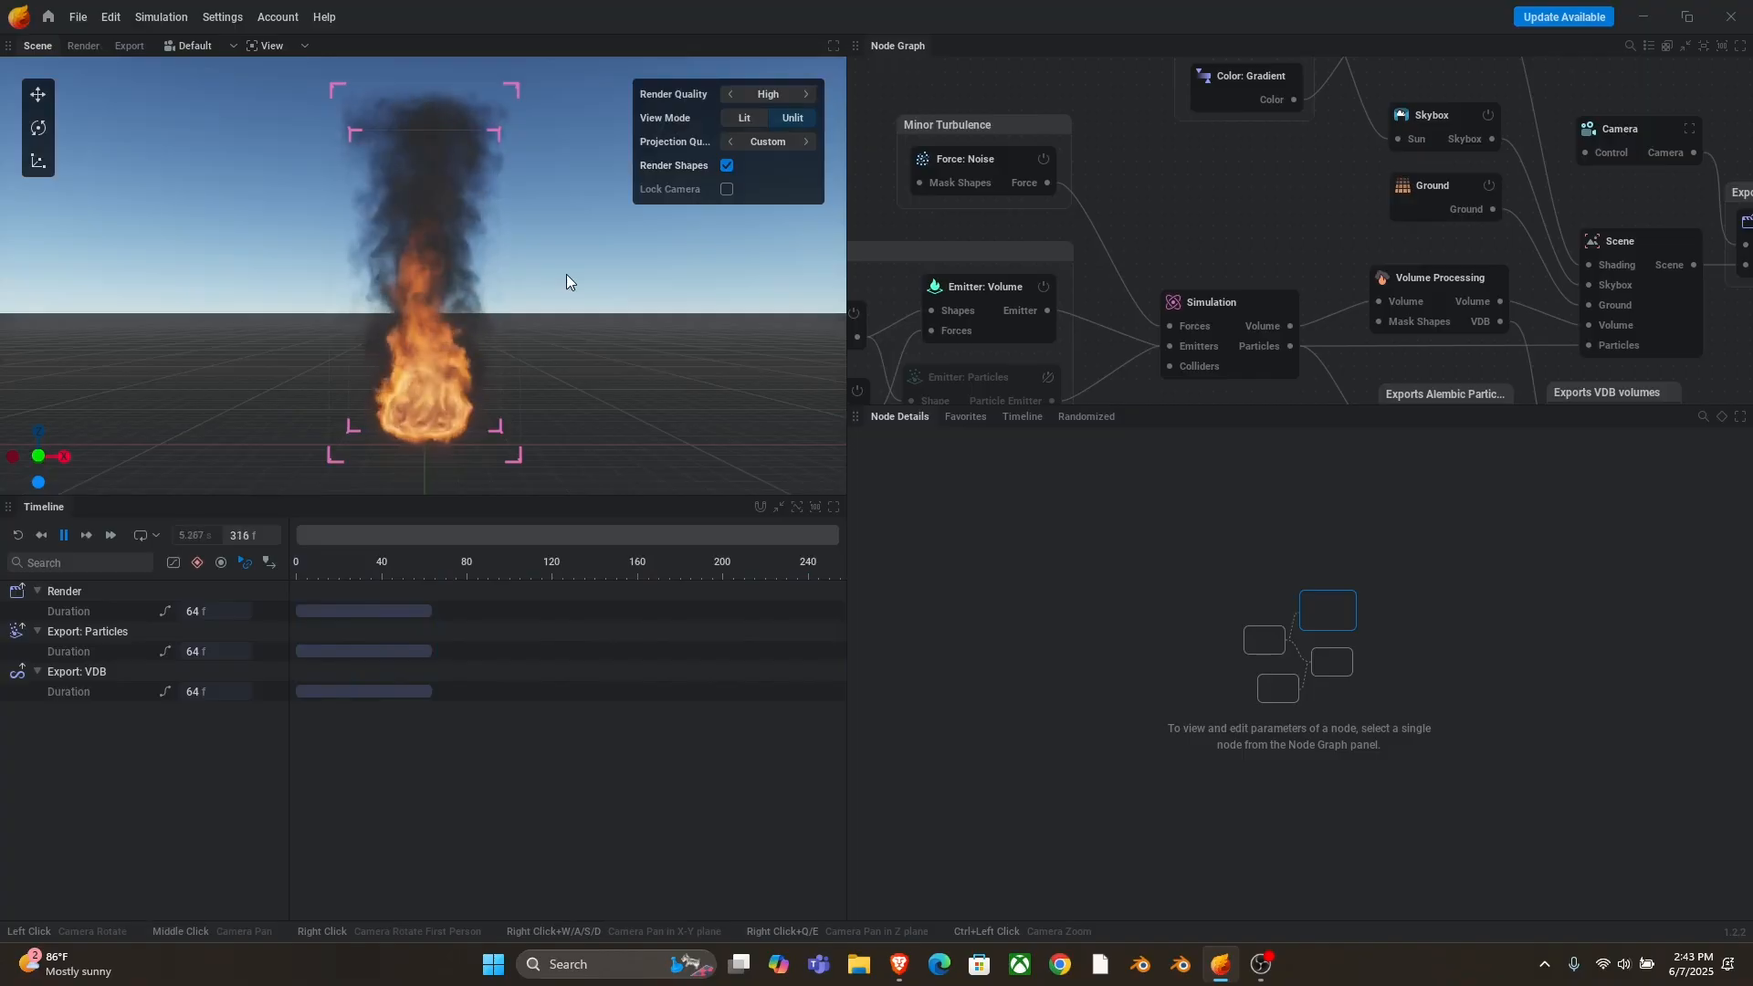
- In EmberGen, examine the fire preset's node graph from the emitters to the render and export nodes, including the Simulation node's settings
left_click_drag(584, 376, 587, 376)
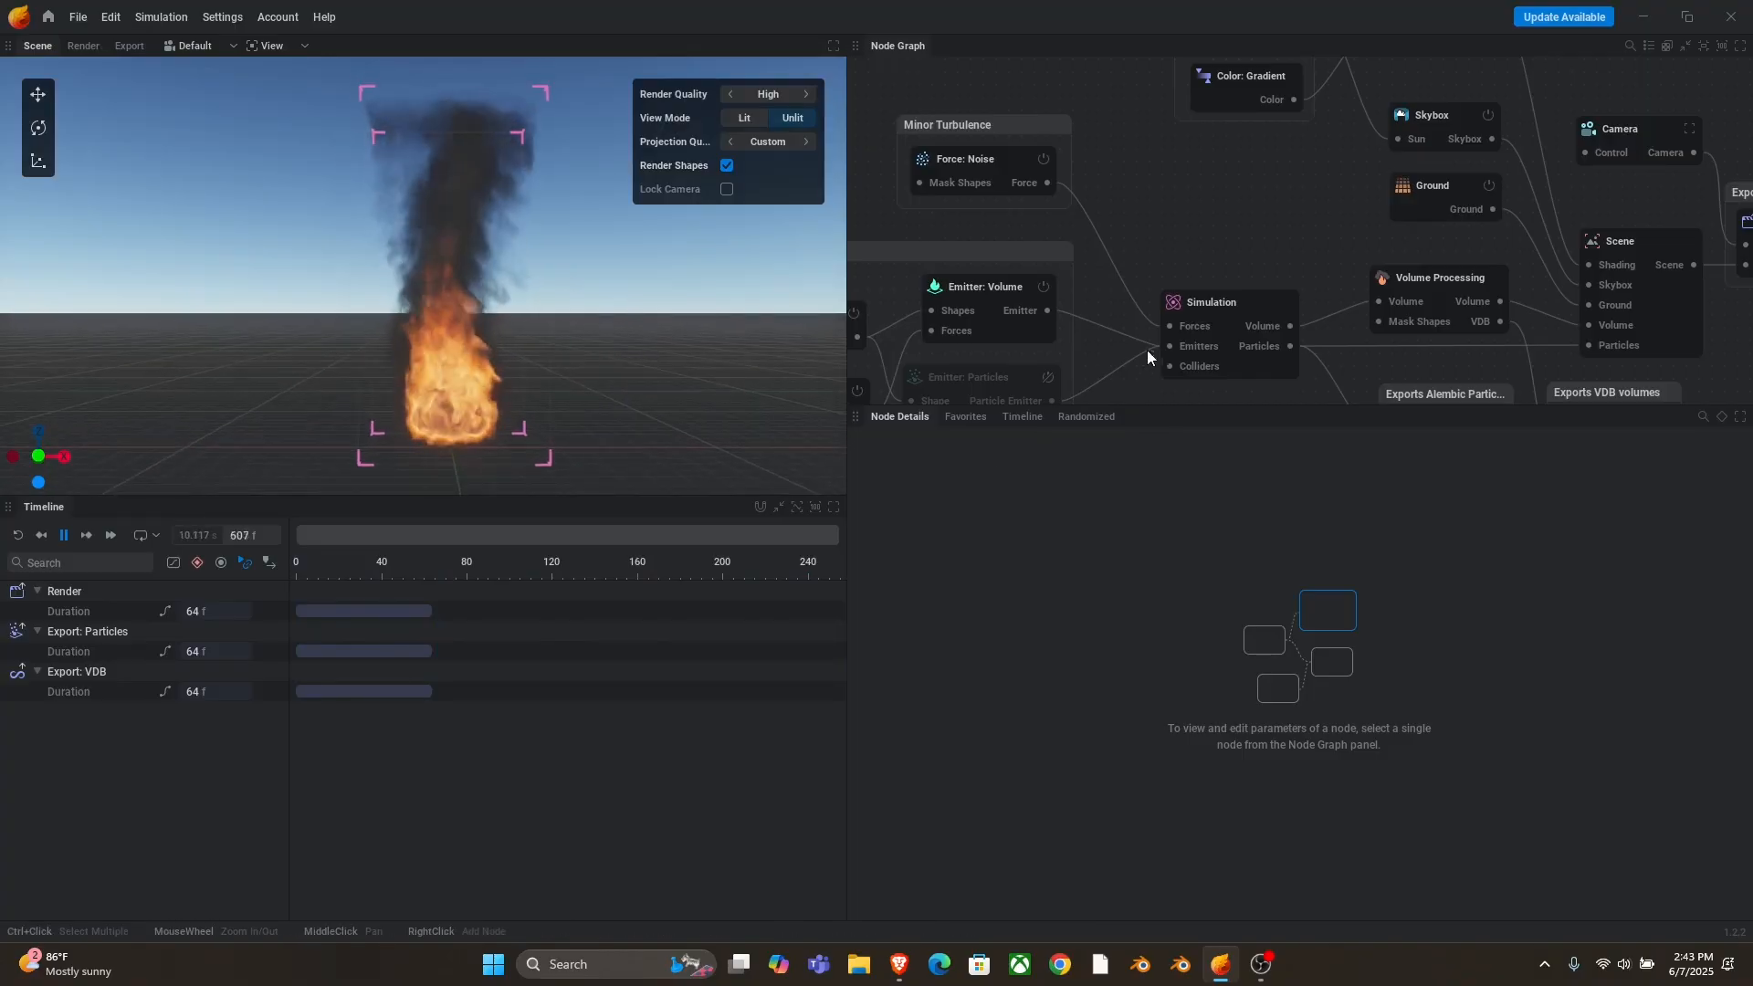
scroll(1141, 345, "down", 5)
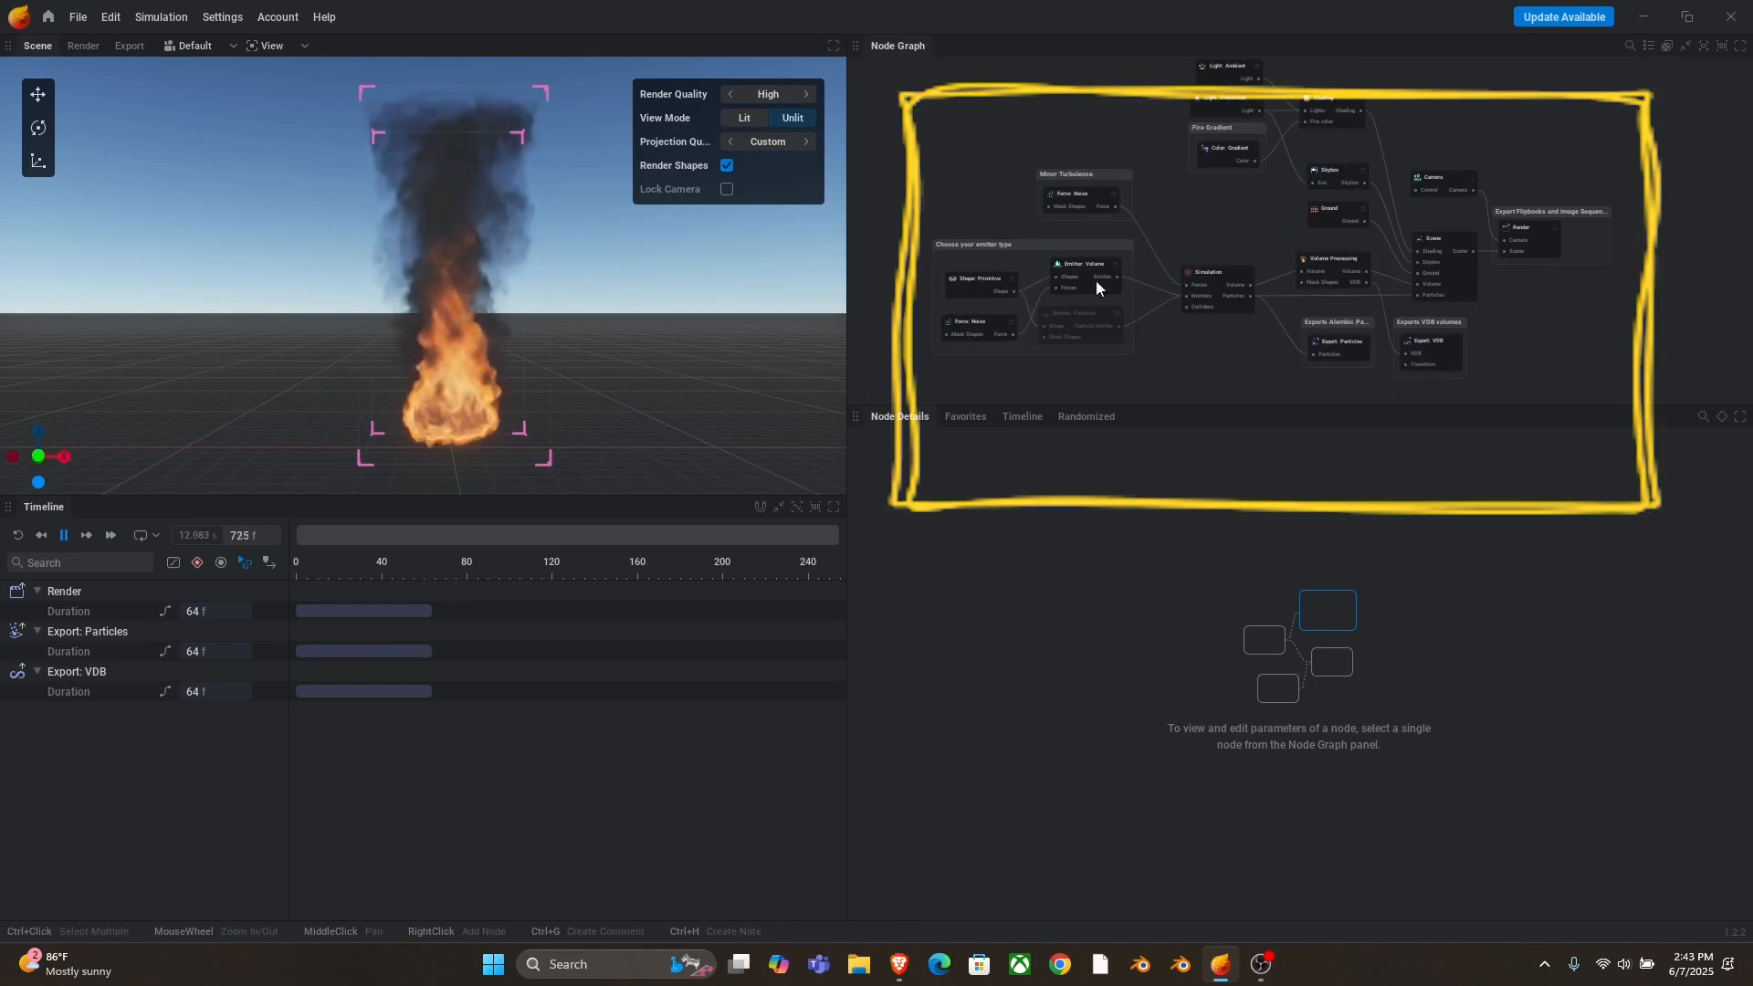
scroll(972, 297, "up", 3)
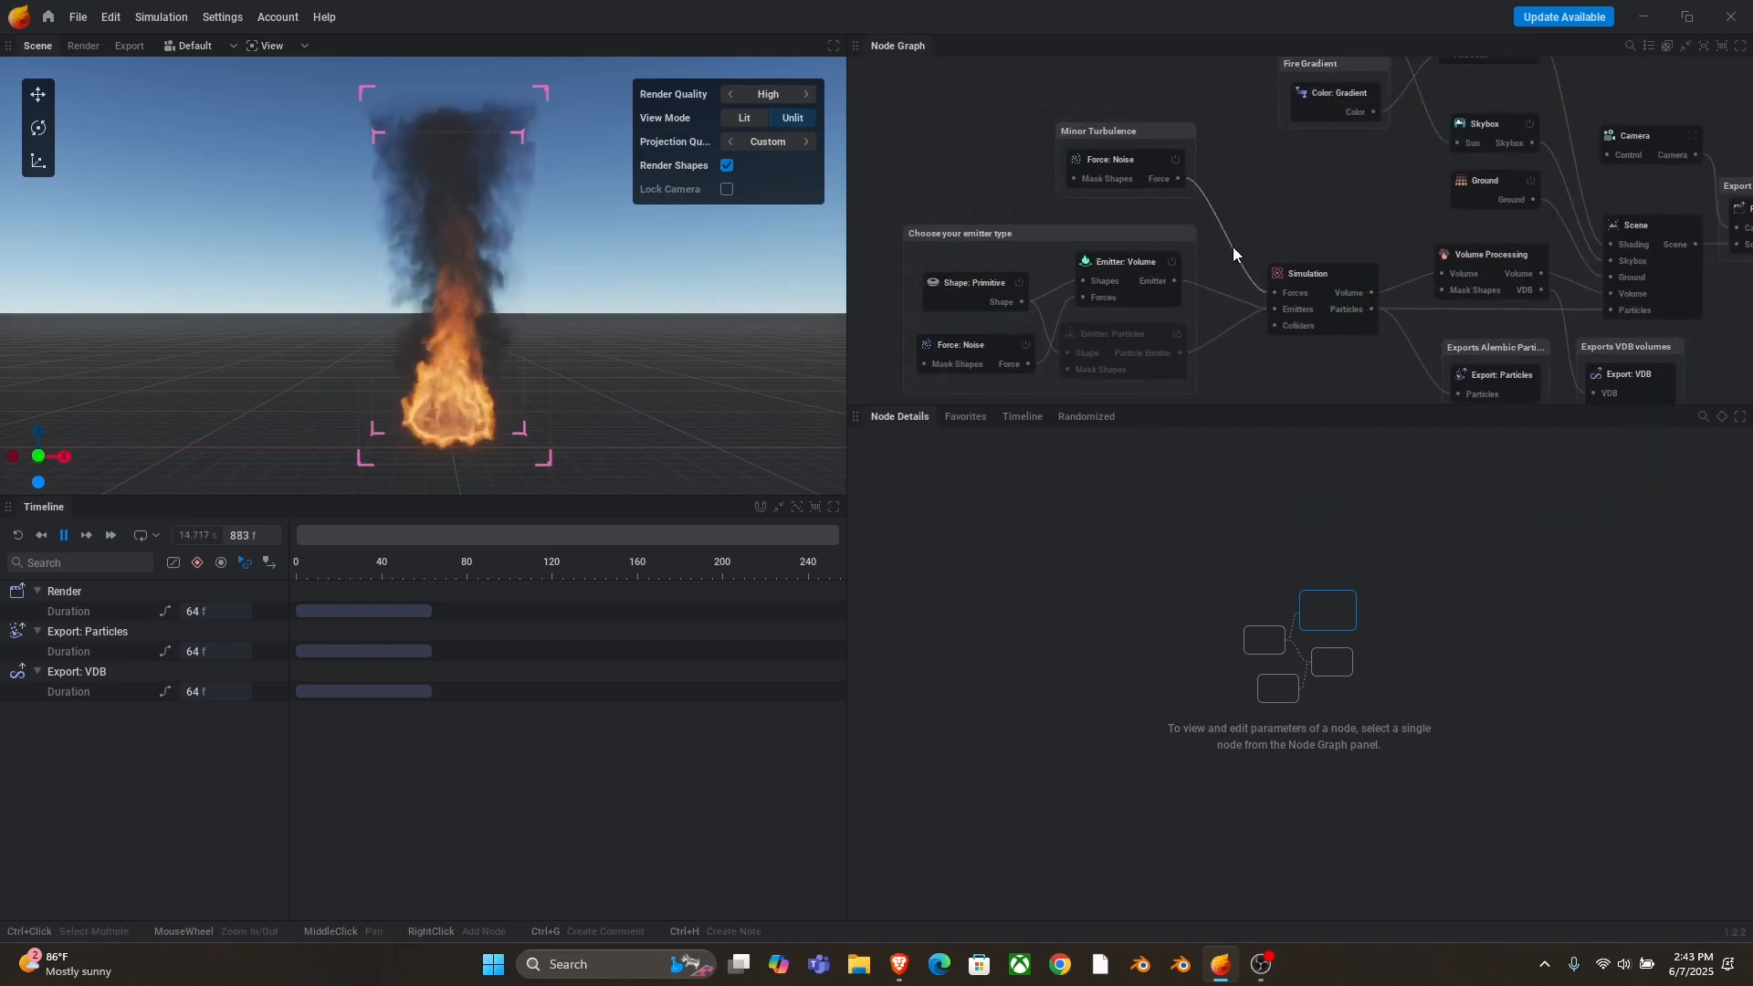
scroll(1187, 239, "down", 3)
scroll(1461, 334, "up", 3)
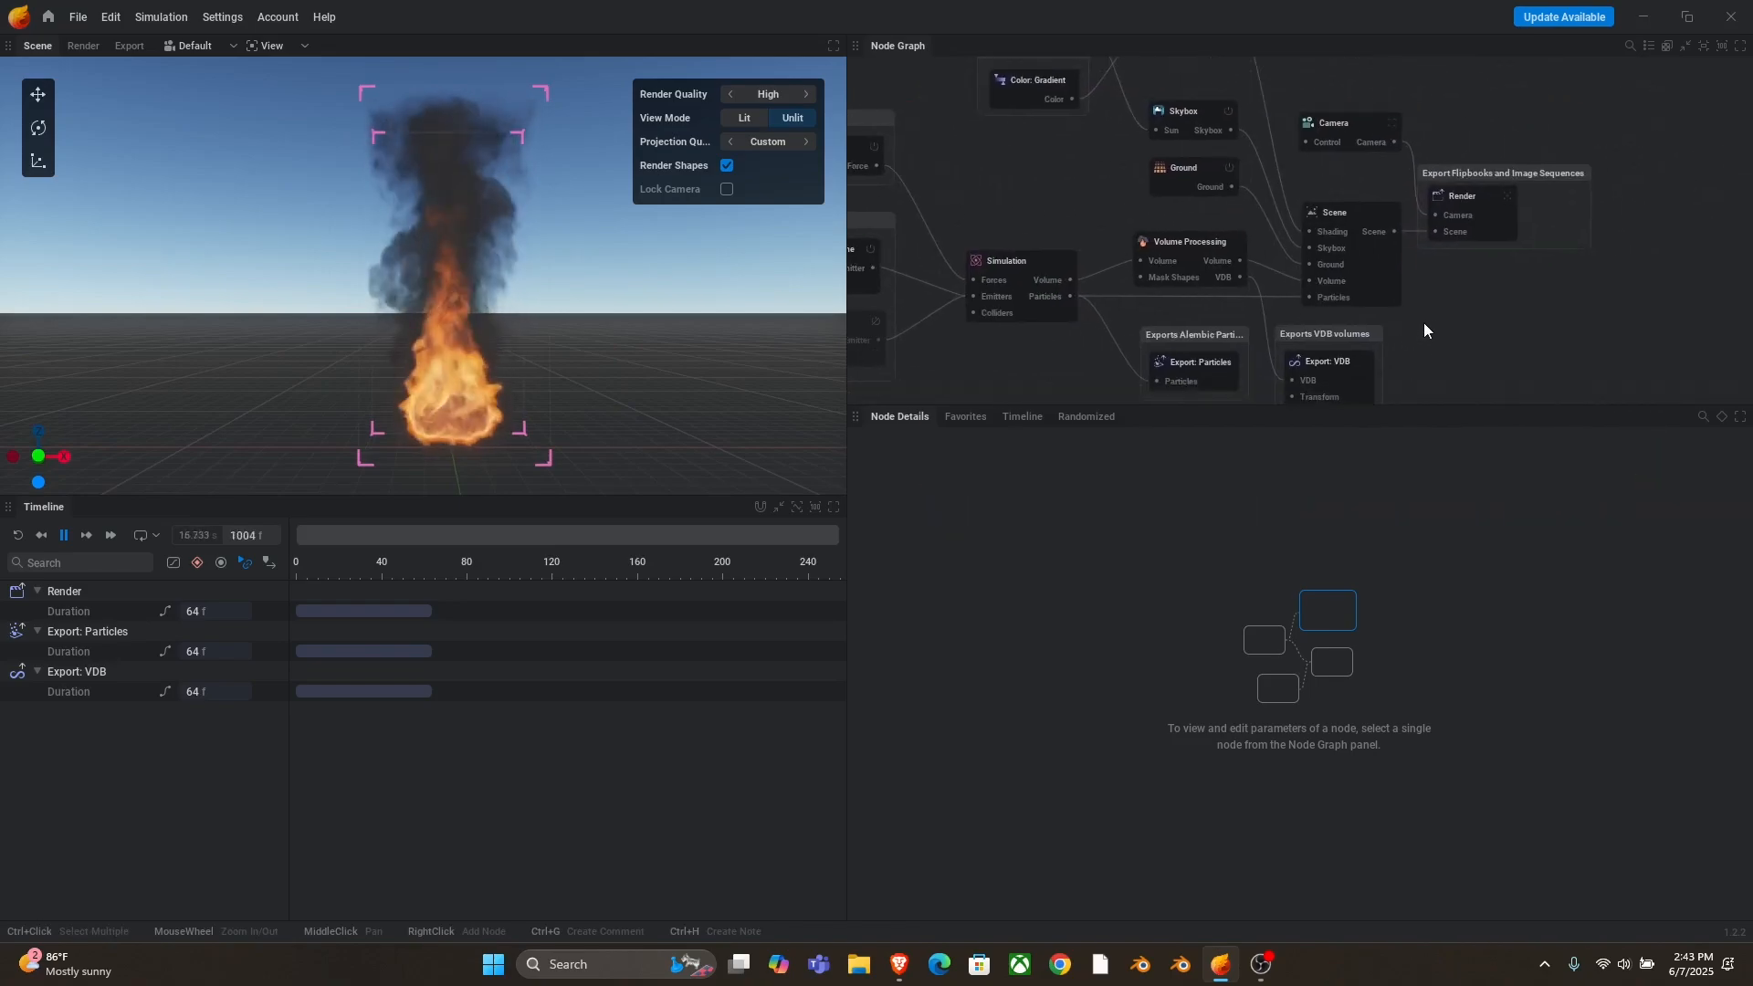
scroll(1422, 331, "down", 3)
scroll(1130, 327, "down", 1)
scroll(1214, 338, "up", 2)
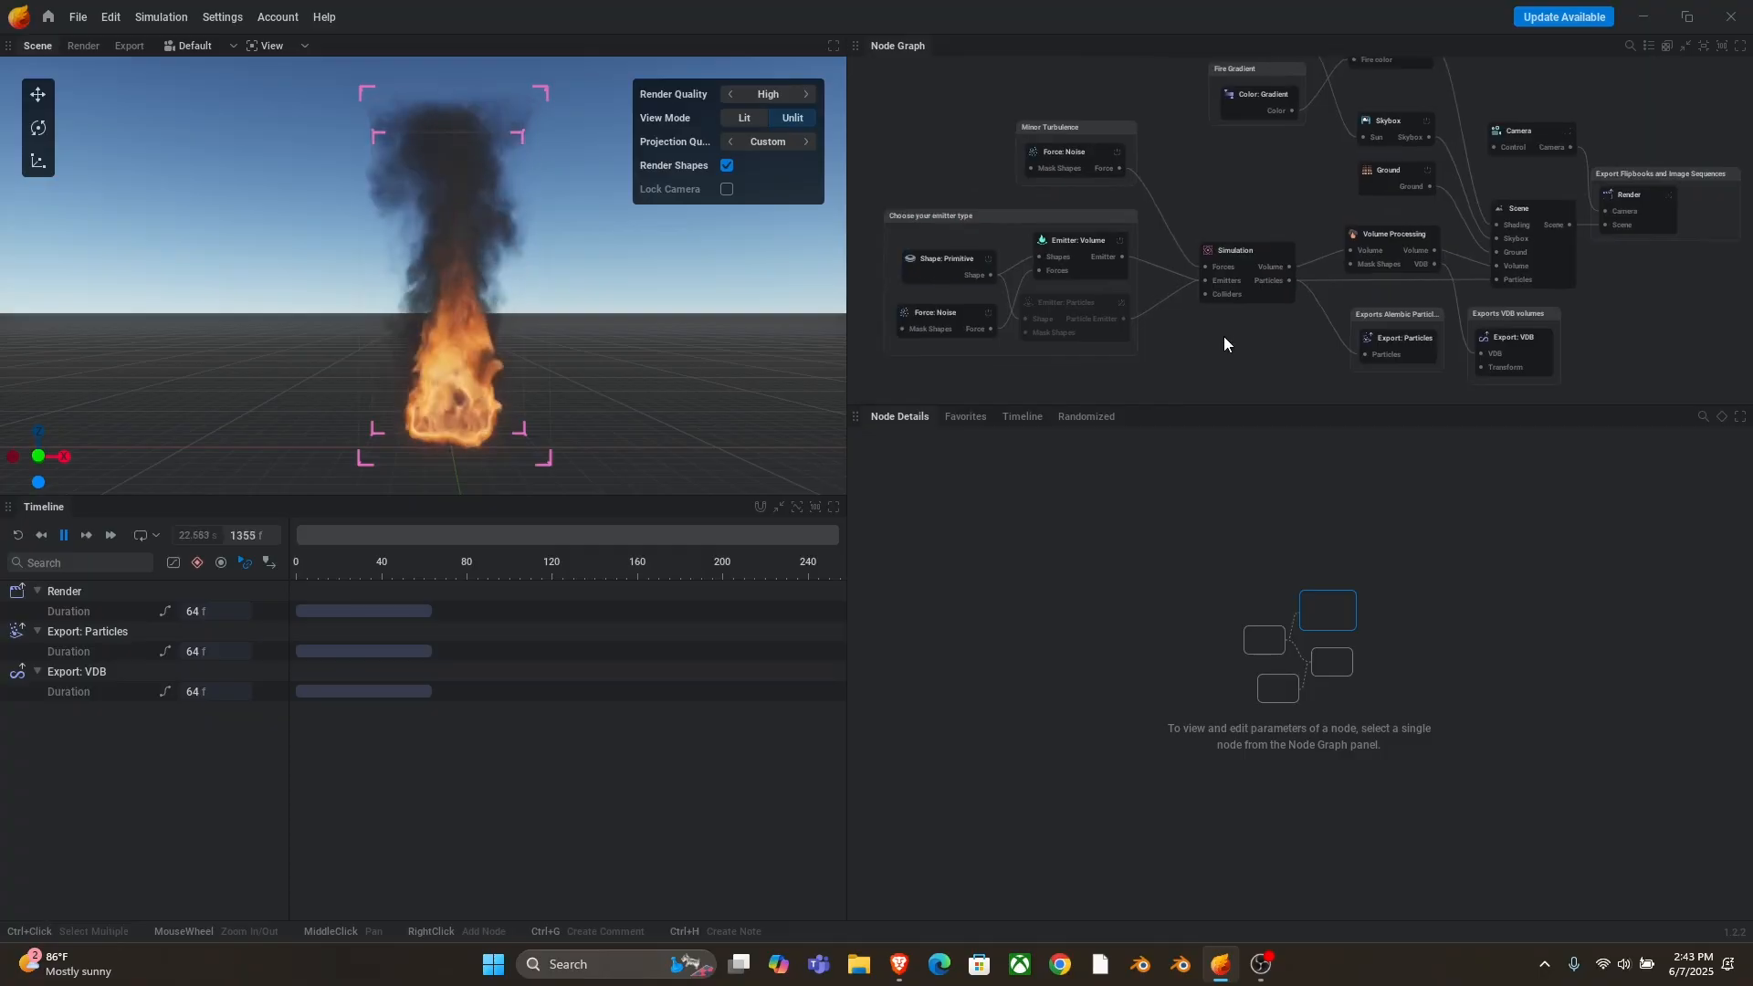
left_click(1260, 250)
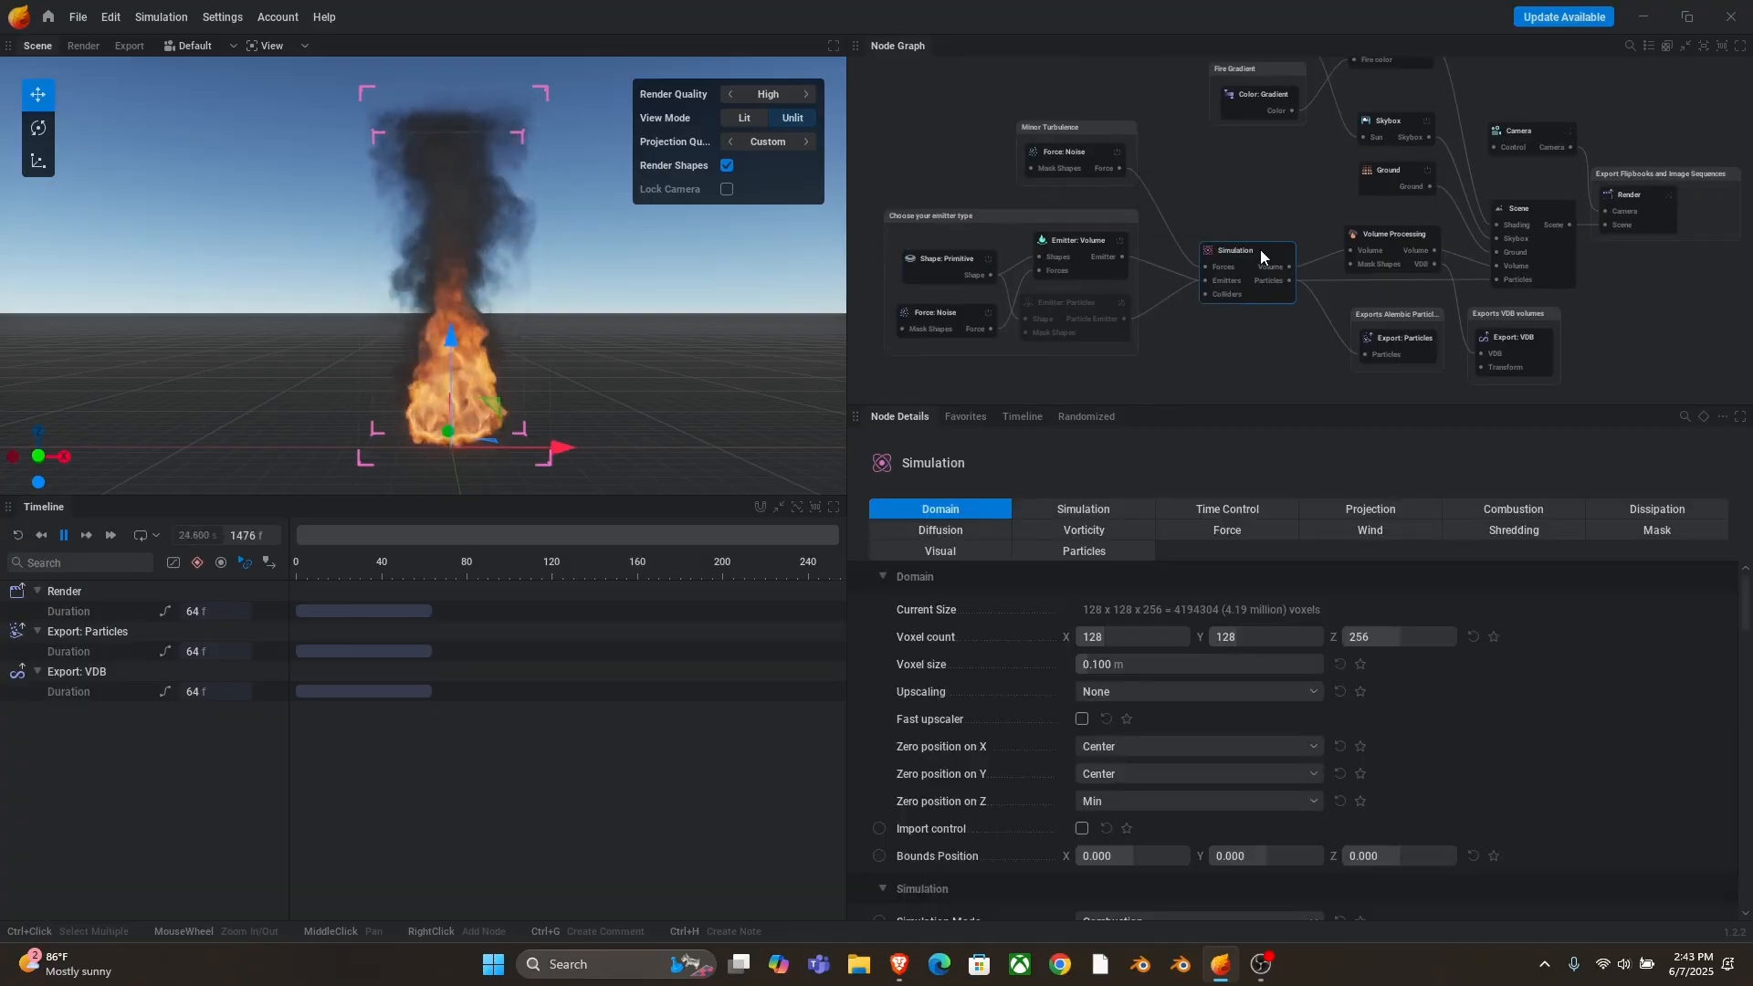
- Add an Import node beside the emitter group and load the sword's Alembic file "swordy recordy.abc" into it
middle_click_drag(1005, 392, 1267, 358)
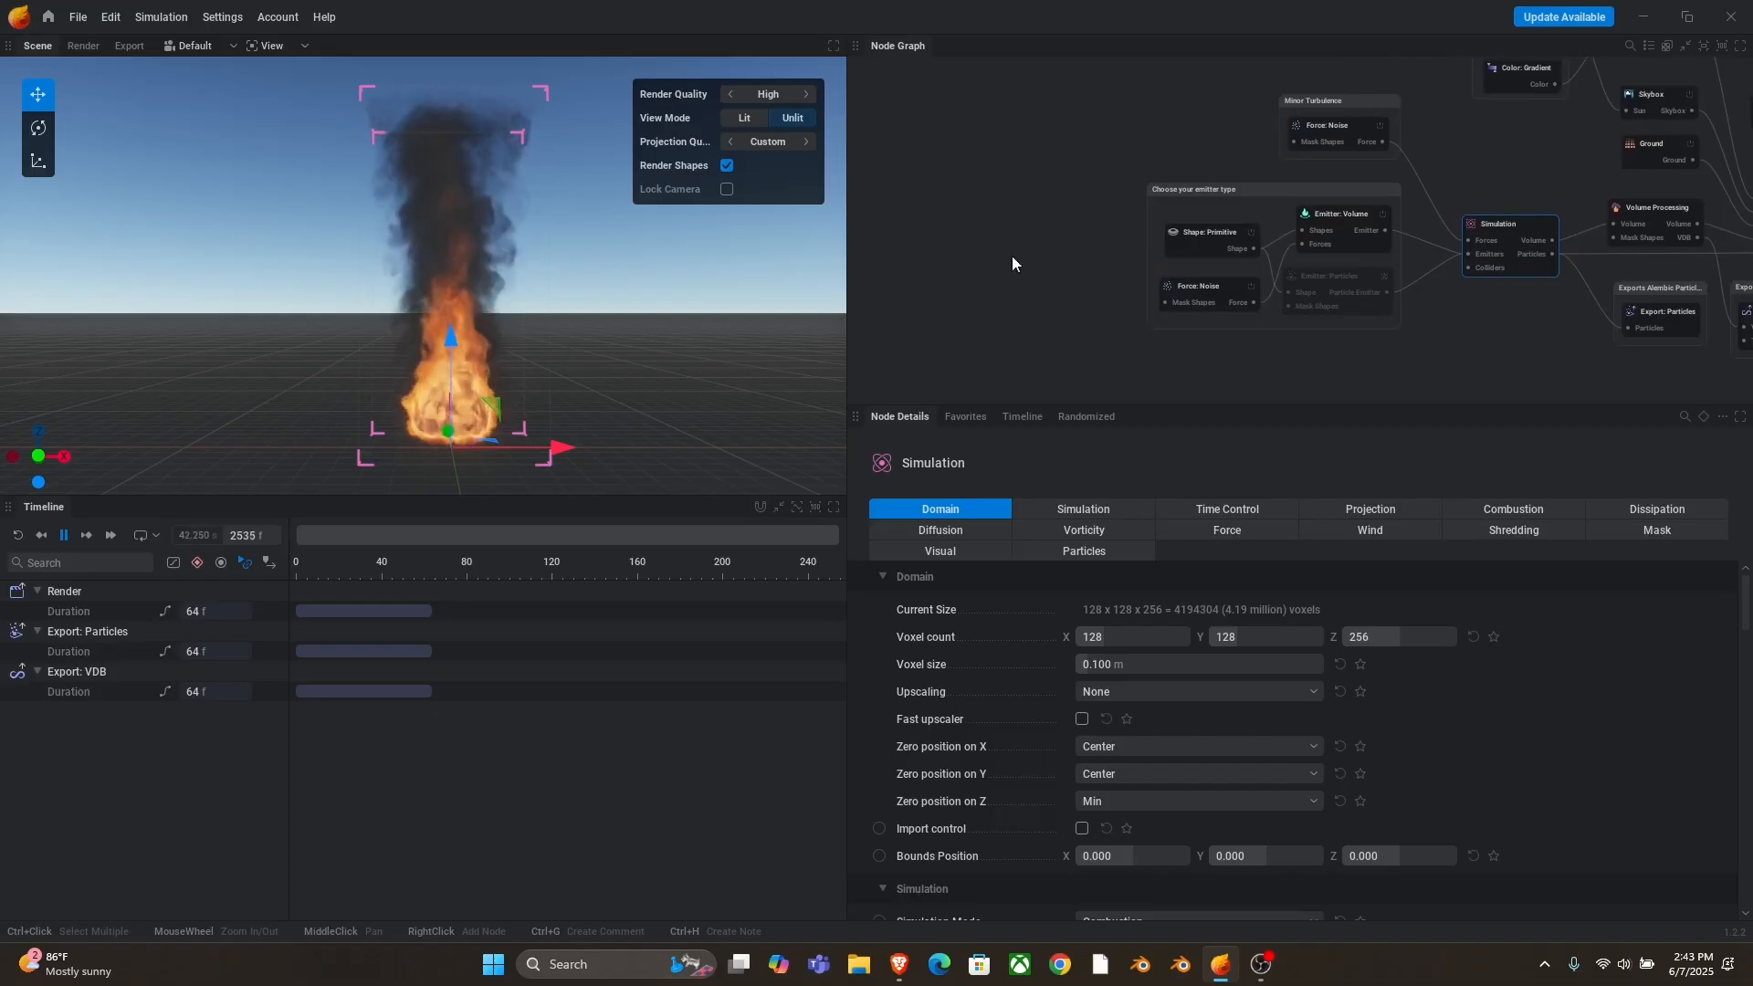
right_click(998, 233)
mouse_move(1068, 491)
left_click(1177, 490)
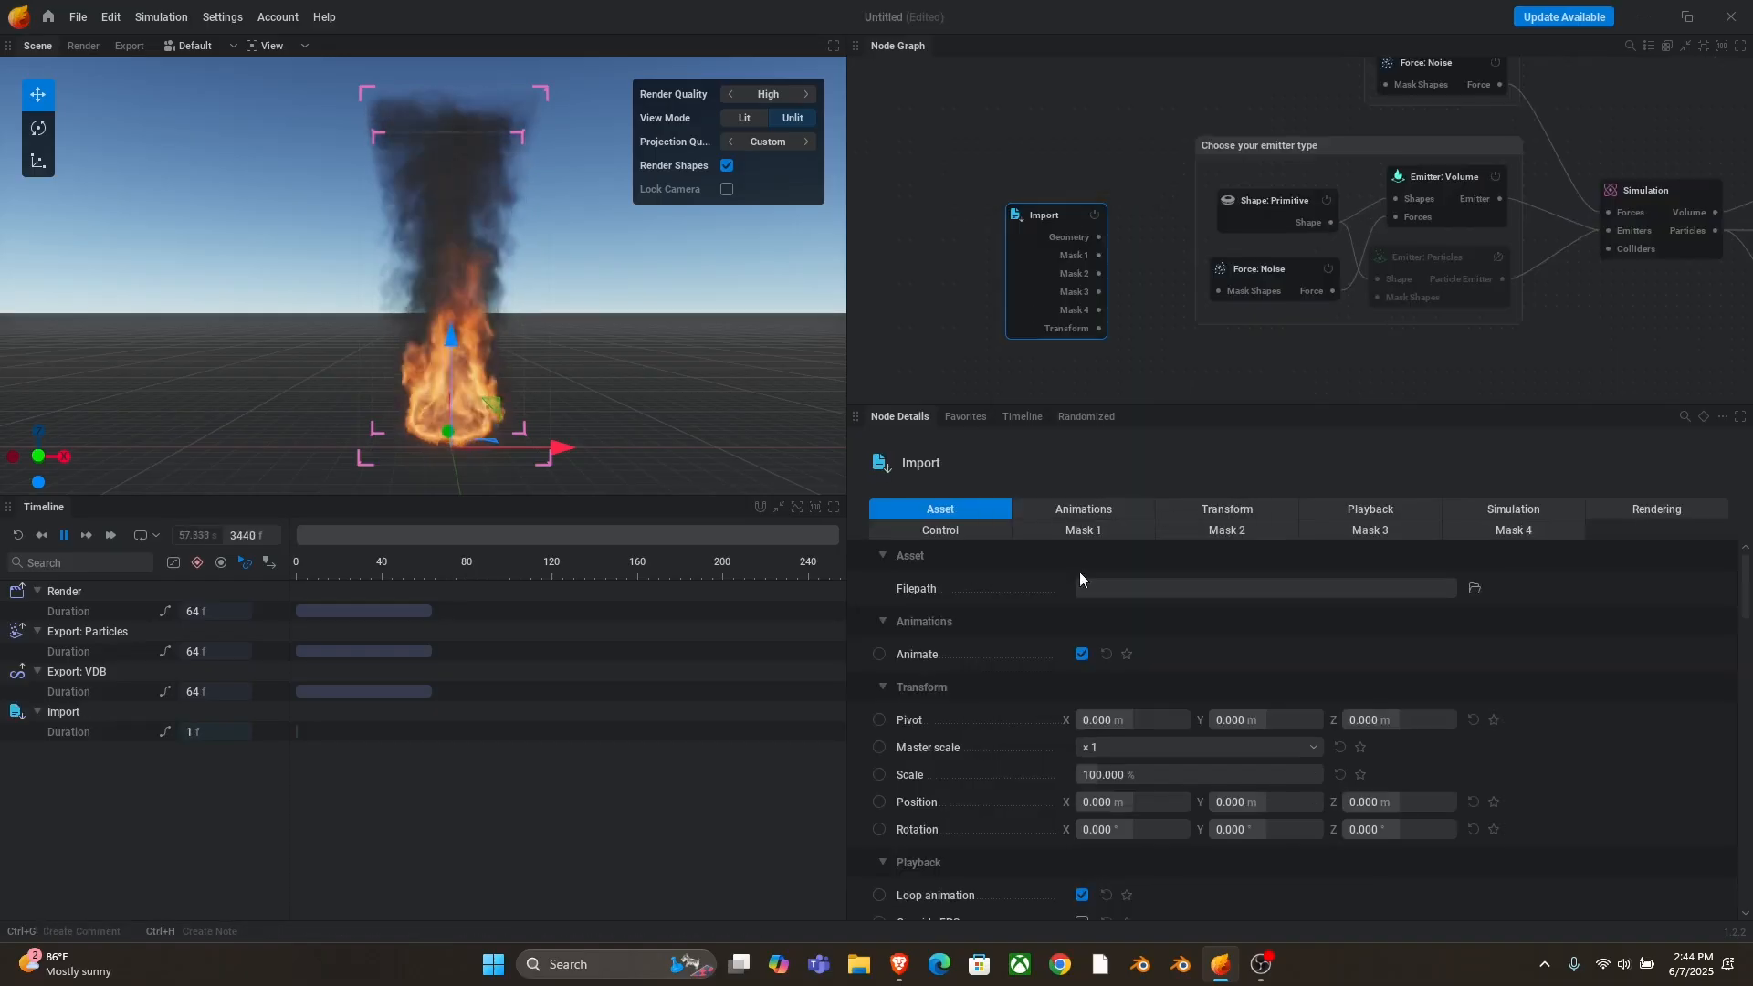
left_click(1475, 590)
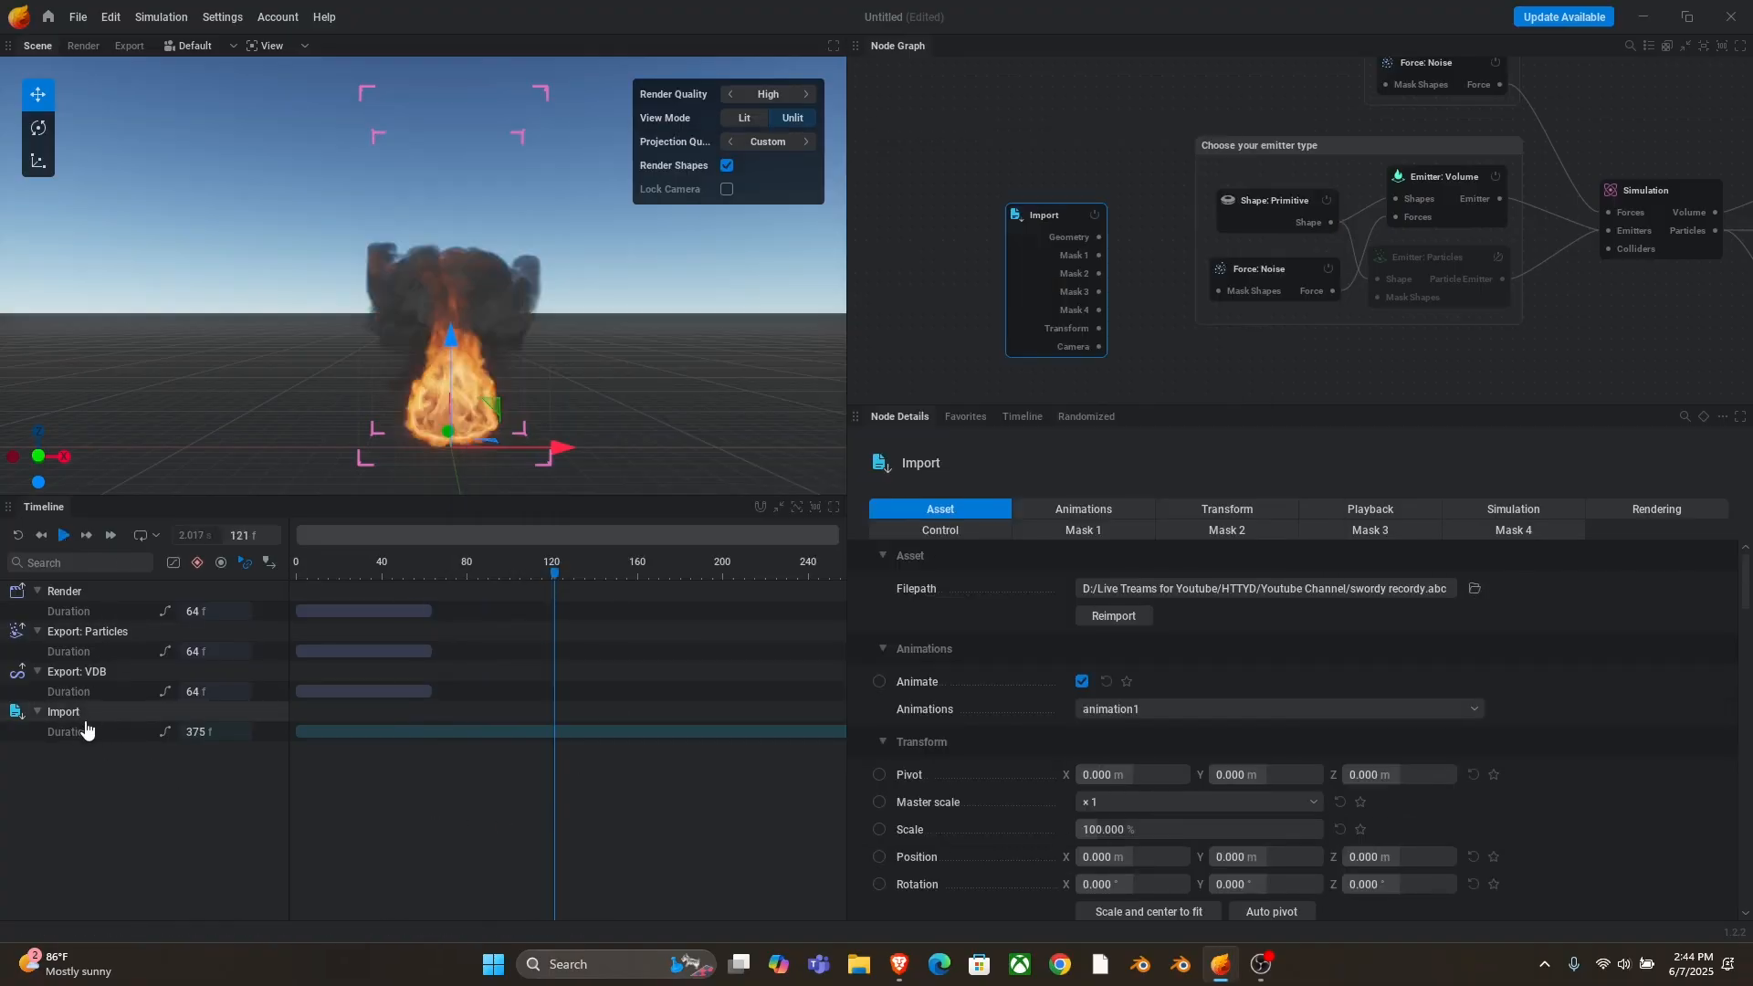
left_click(628, 795)
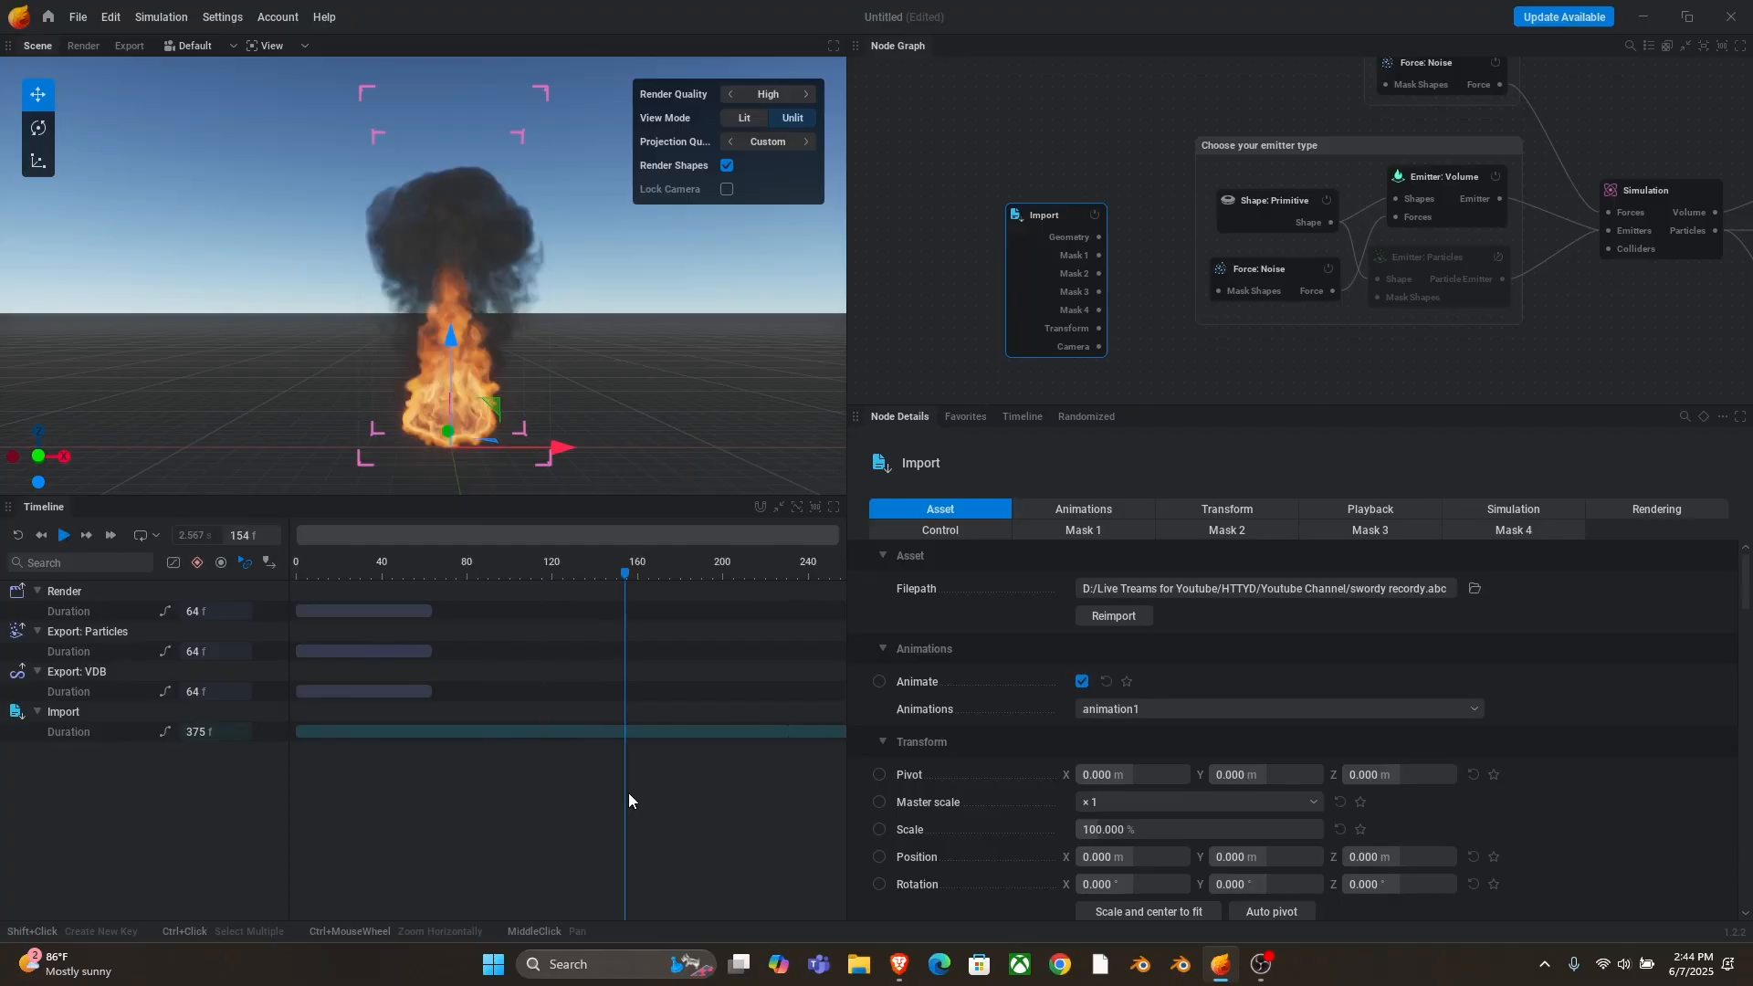
- Connect the Import node's Geometry output to the Shapes input of Emitter: Volume in place of the Shape: Primitive link
middle_click_drag(1295, 196, 1244, 213)
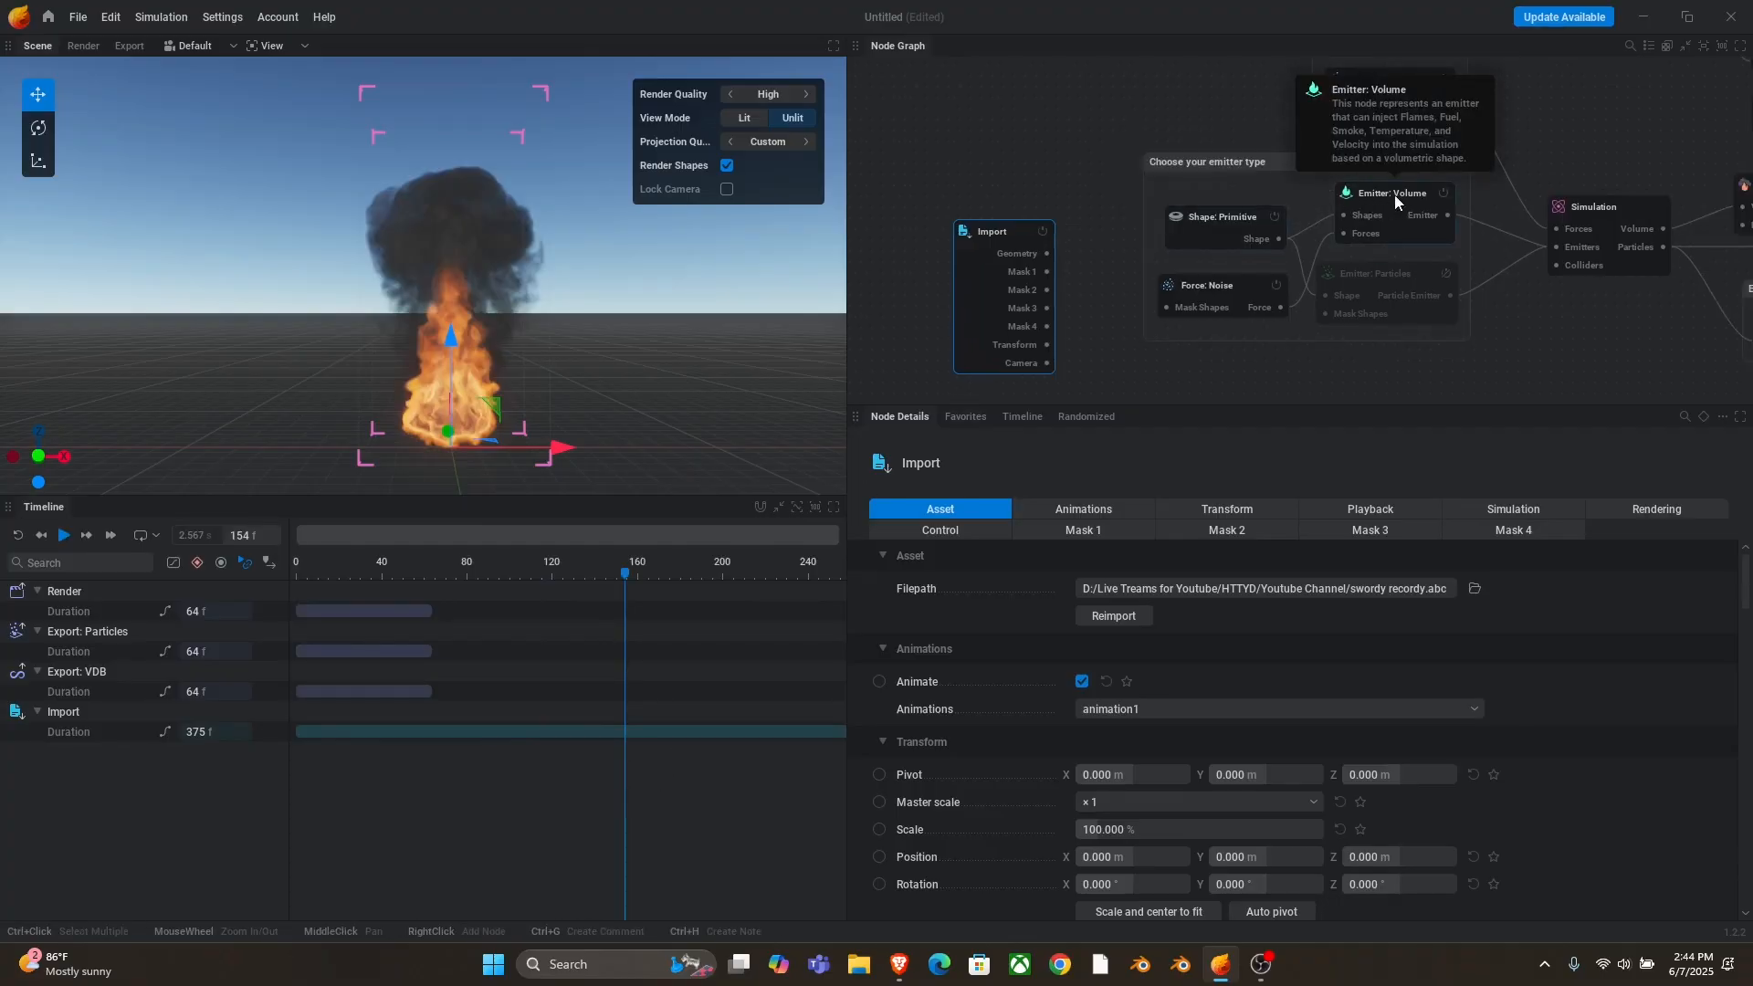
left_click_drag(1204, 219, 1185, 218)
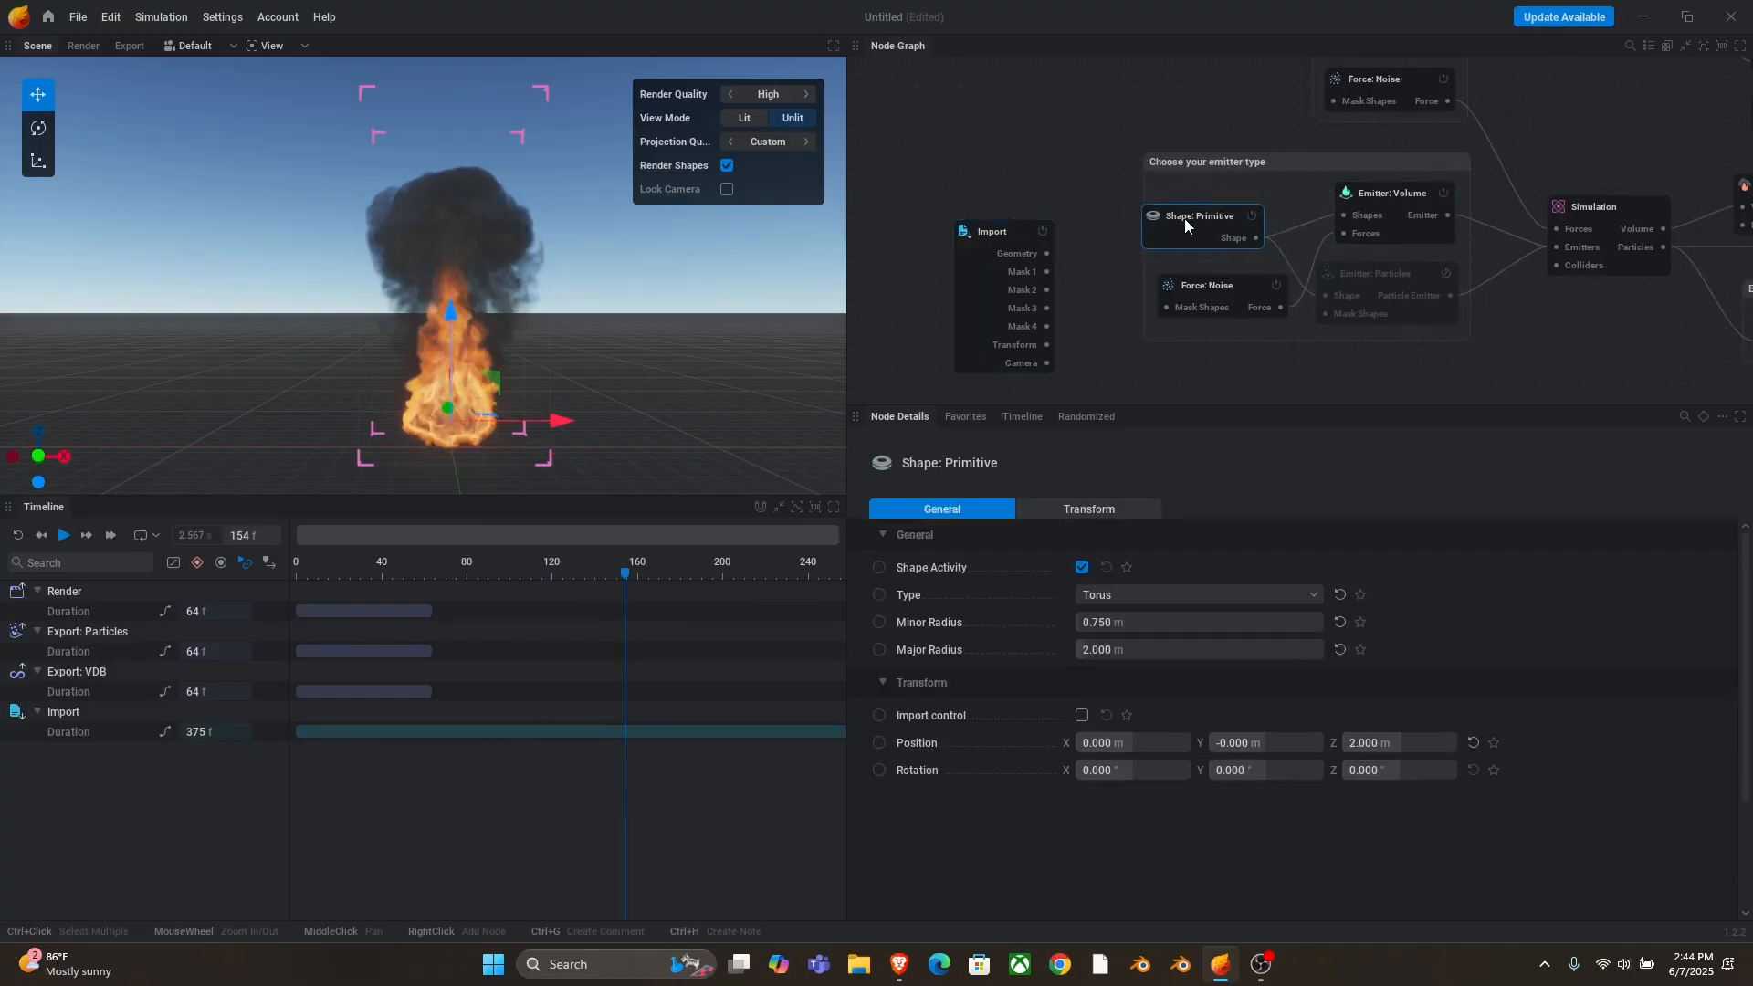
left_click(1039, 252)
left_click_drag(1049, 259, 1338, 215)
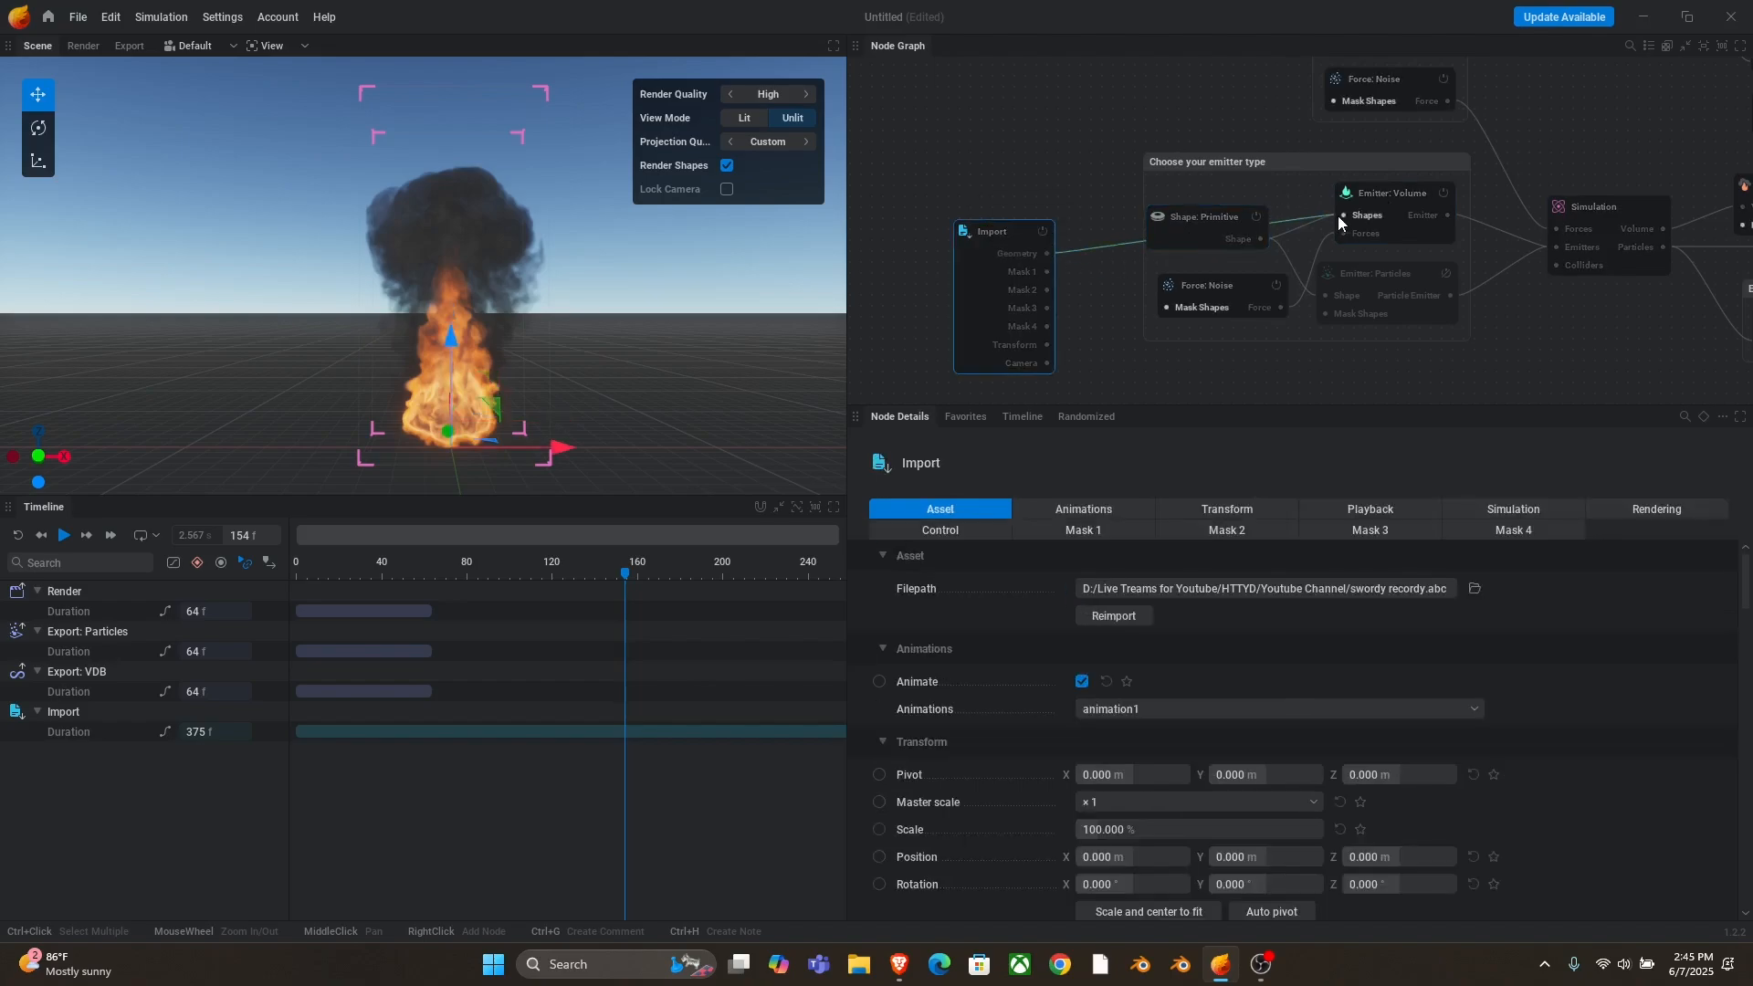
right_click(1293, 233)
- Restart and play the simulation to check the fire emitted from the imported sword shape
left_click(18, 536)
left_click(63, 536)
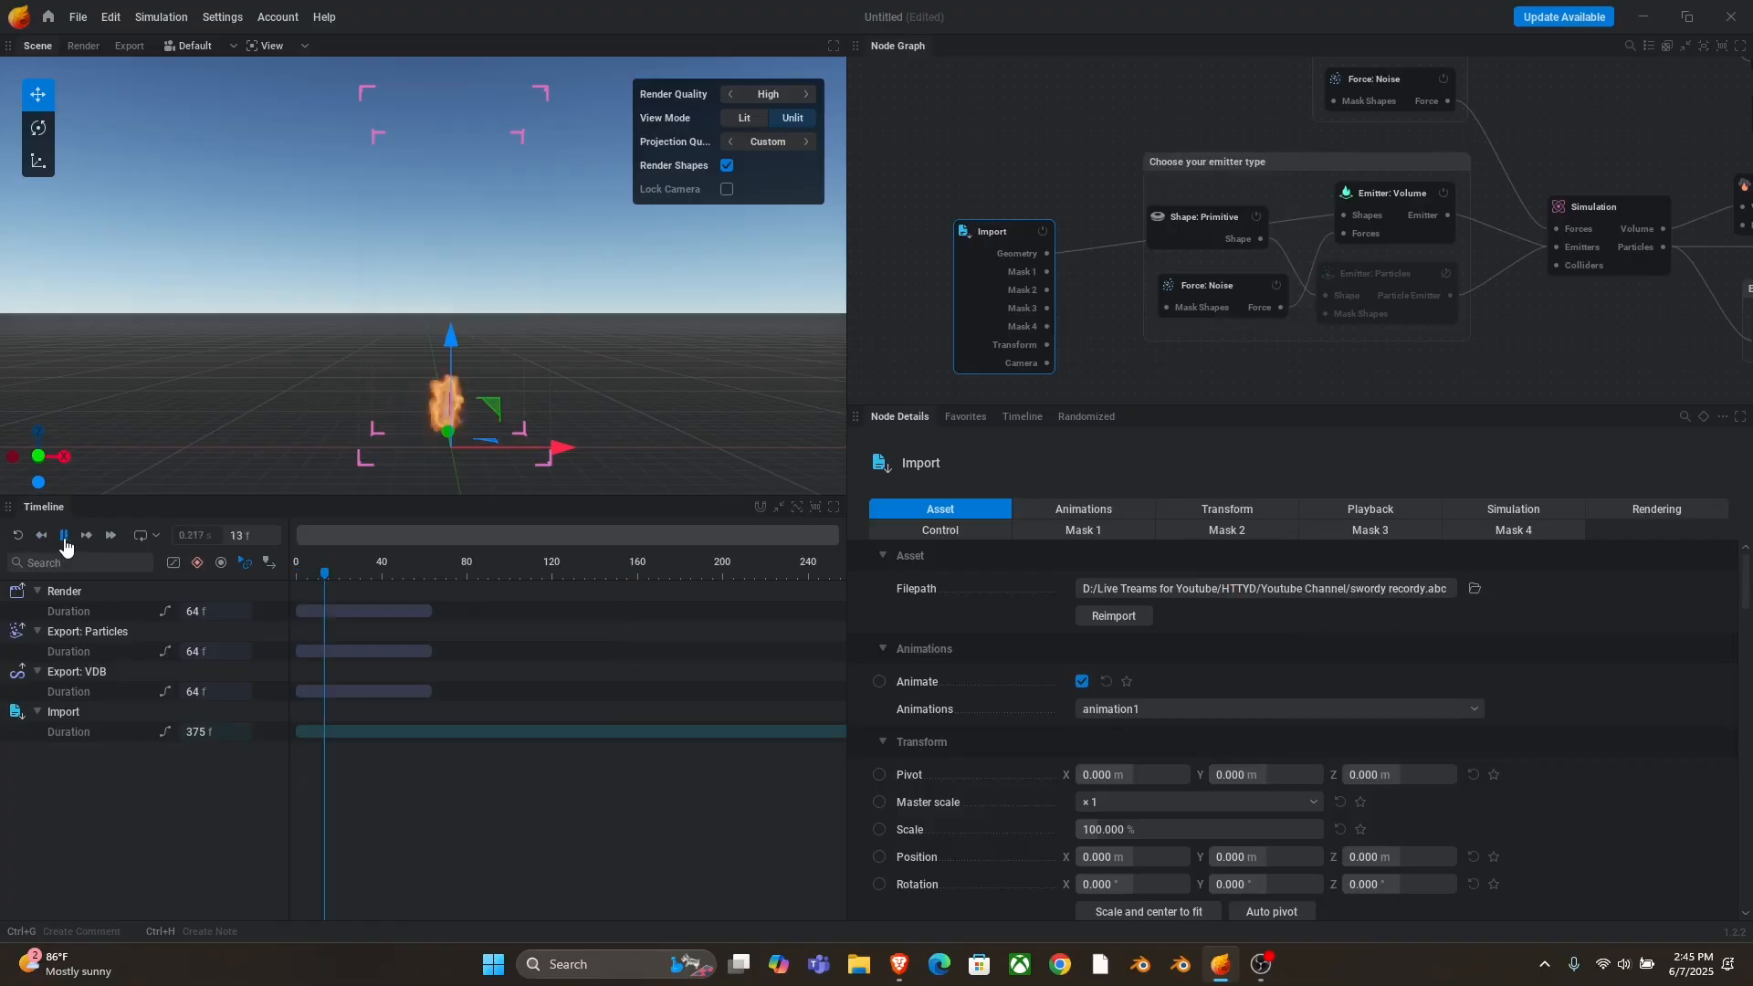
scroll(528, 380, "down", 3)
scroll(477, 422, "up", 5)
left_click_drag(477, 422, 447, 394)
key("space")
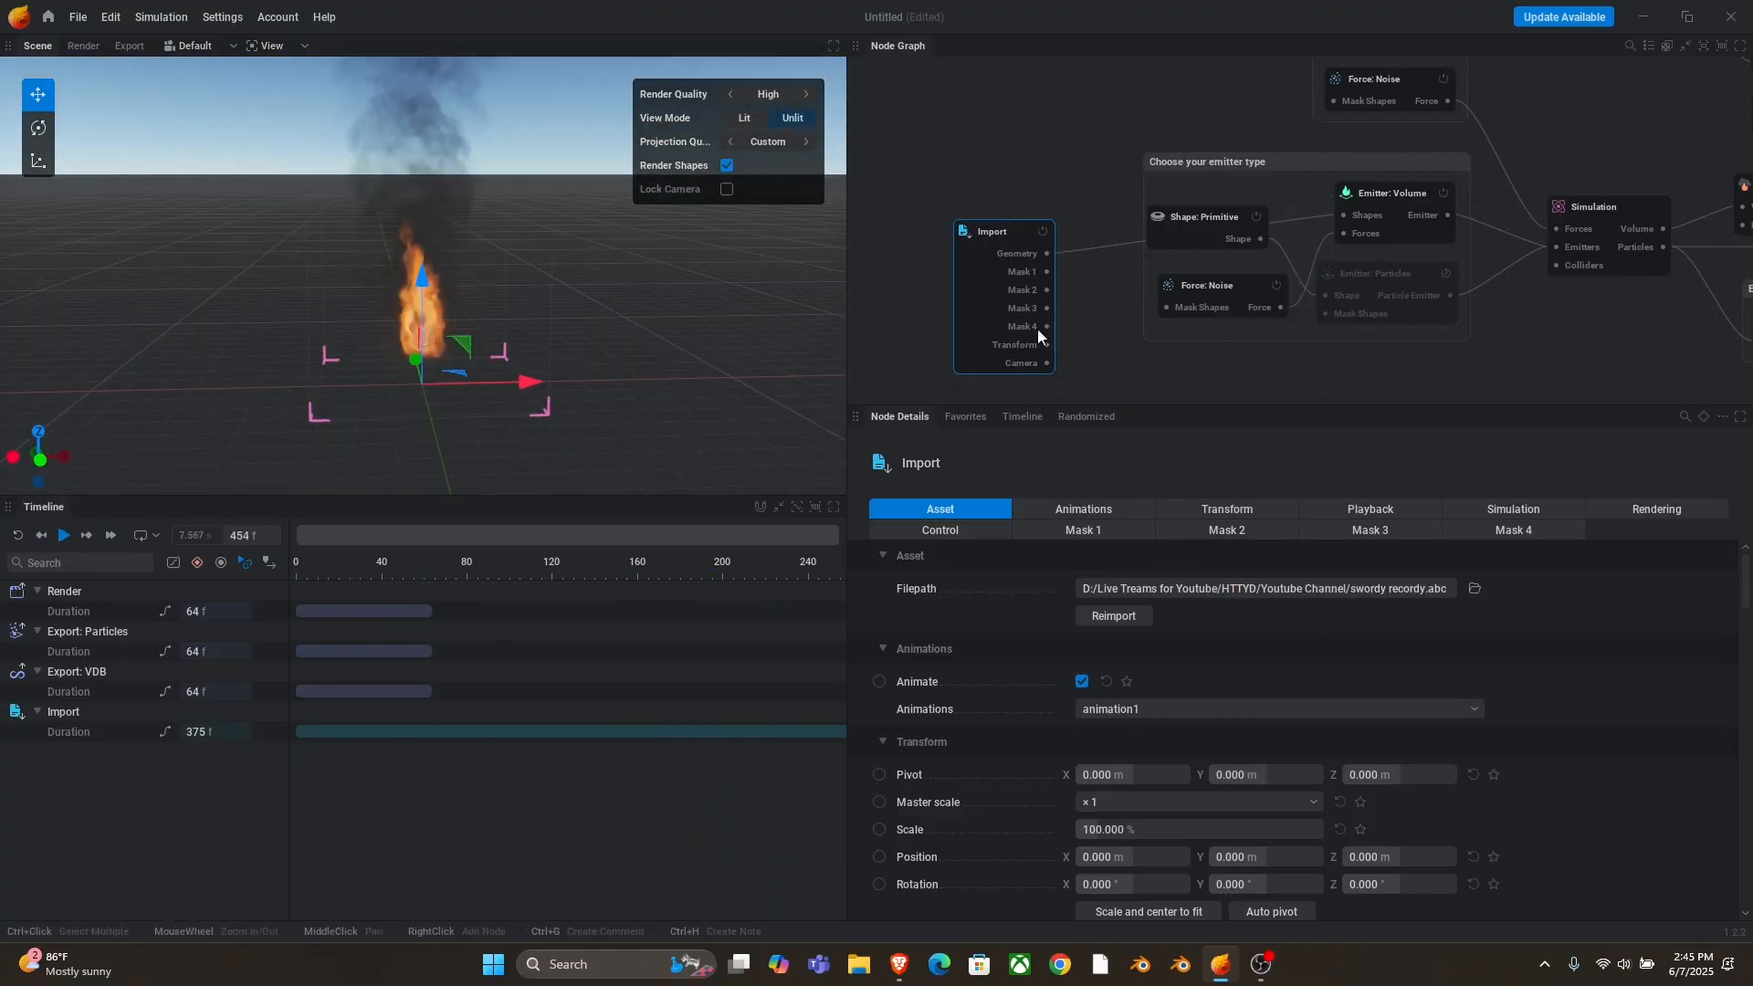
- Set the imported sword's scale to 337.600 %, turn off Loop animation, and restart the simulation
scroll(1081, 735, "down", 3)
mouse_move(1109, 684)
left_mouse_down()
mouse_move(1166, 684)
mouse_move(1127, 685)
left_mouse_up()
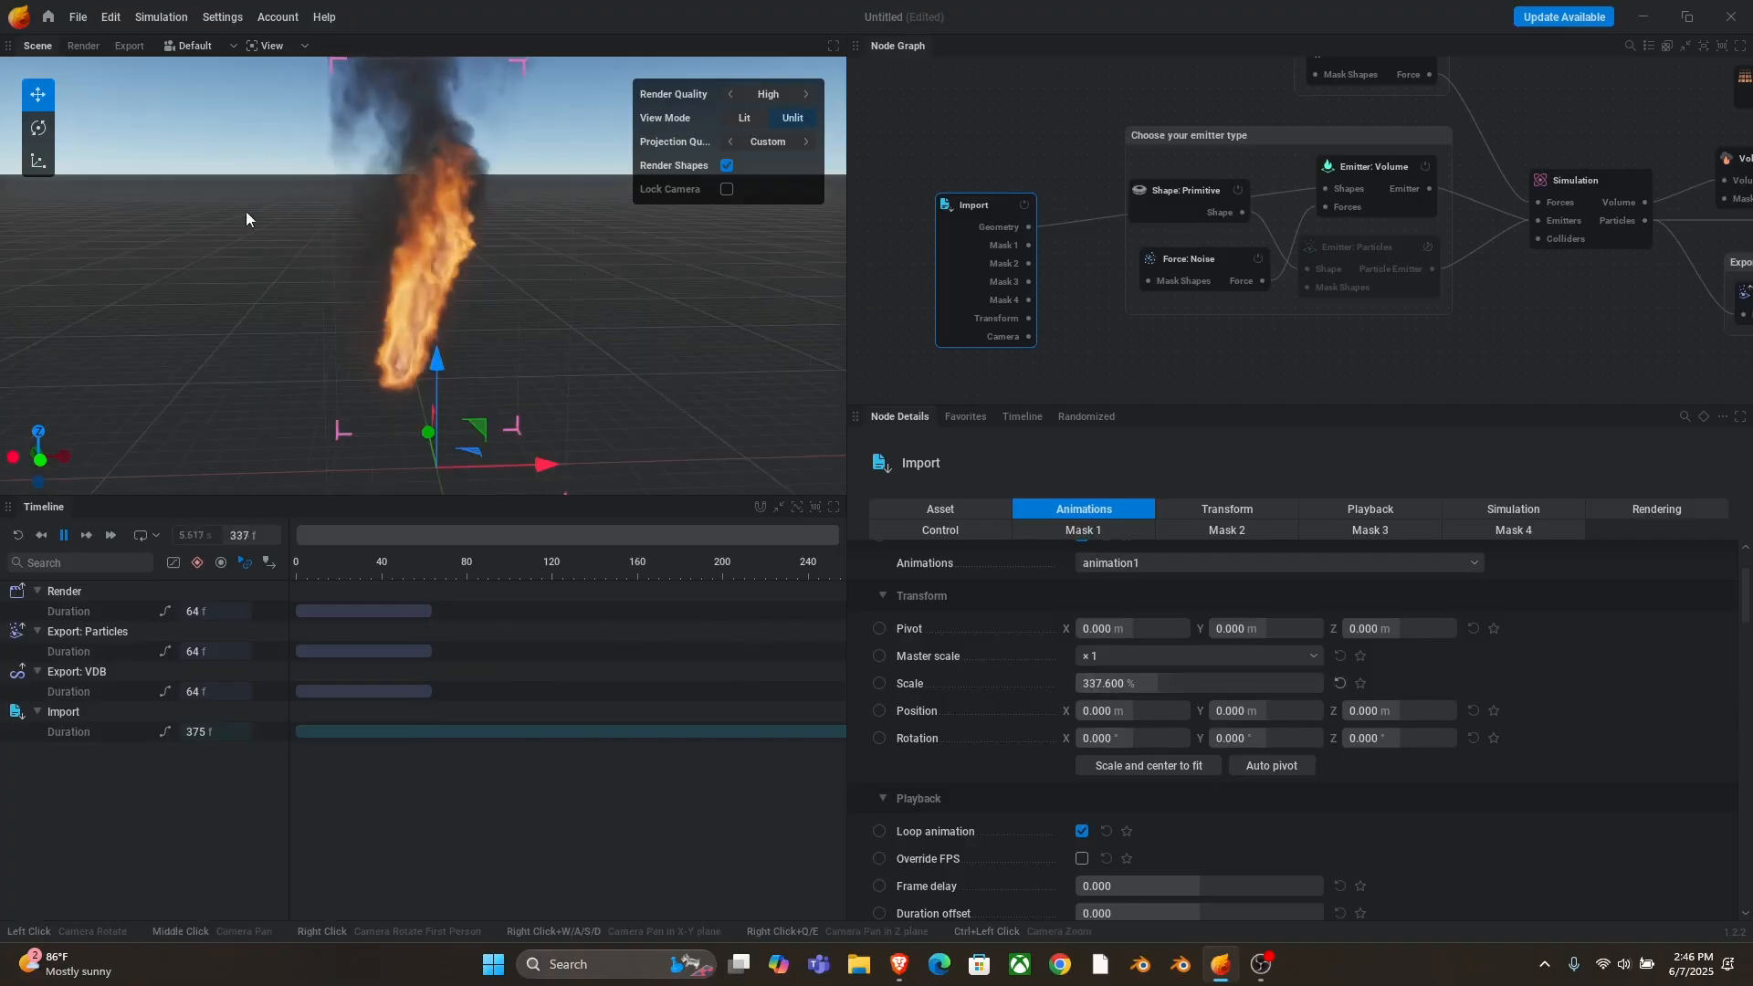
left_click_drag(545, 399, 429, 242)
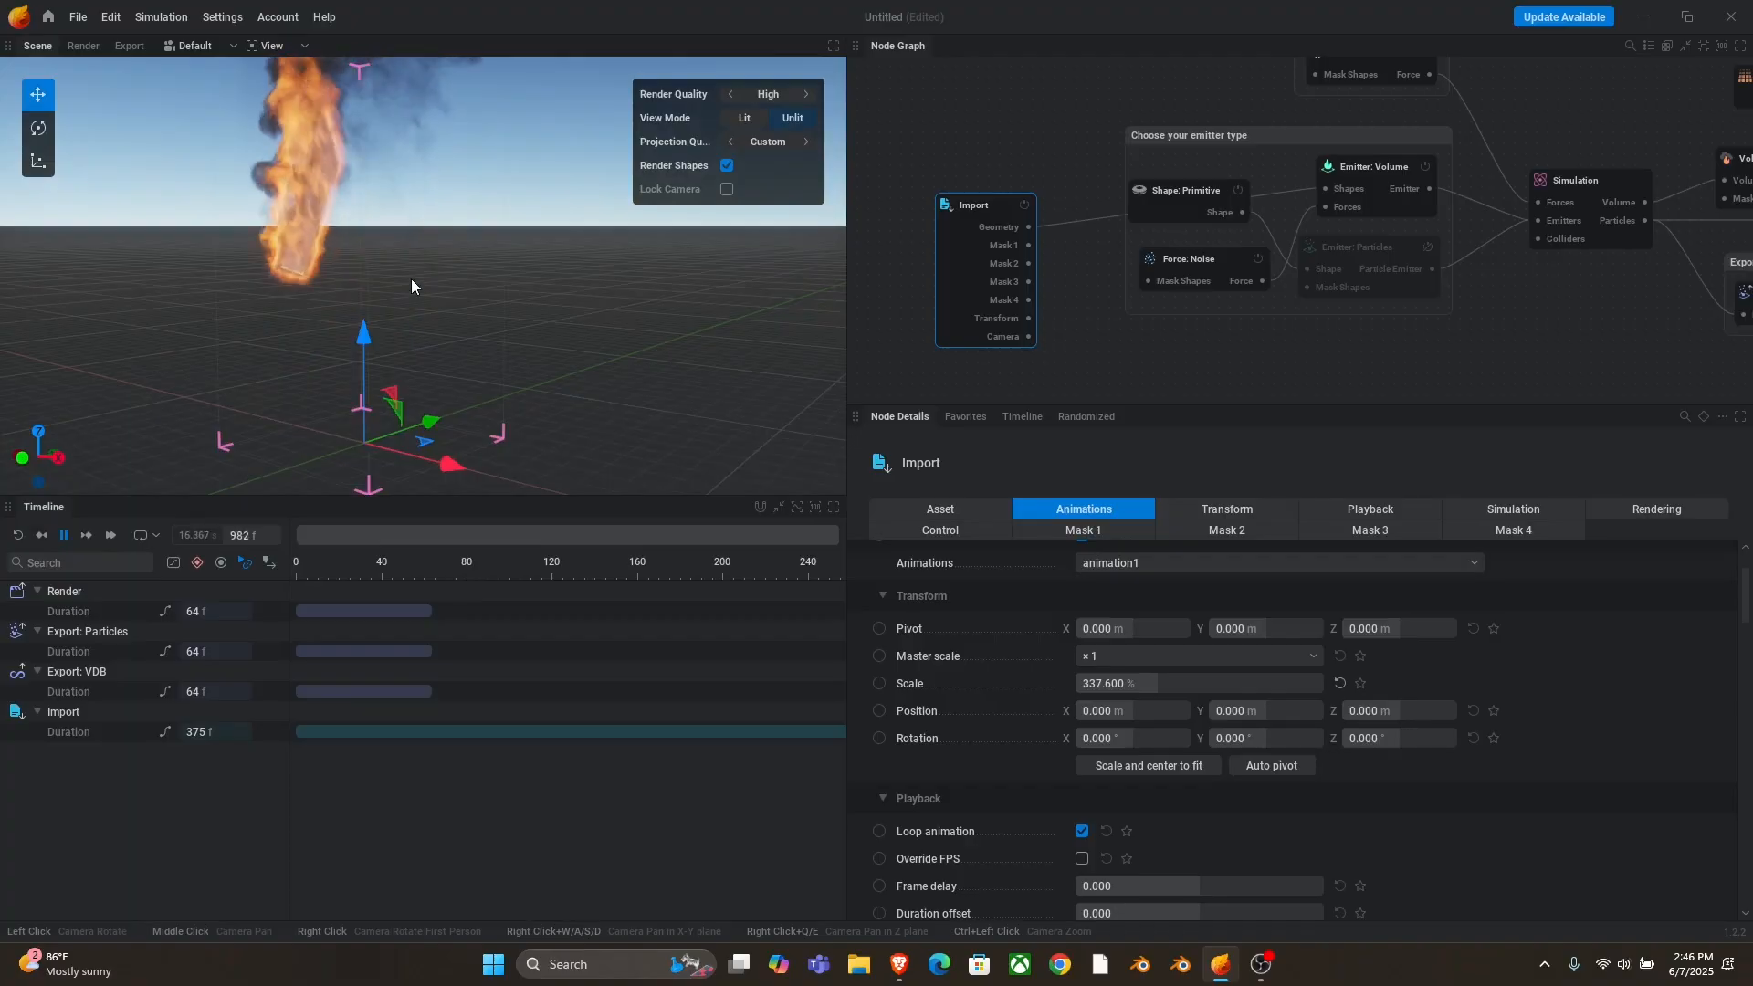
scroll(1069, 728, "down", 2)
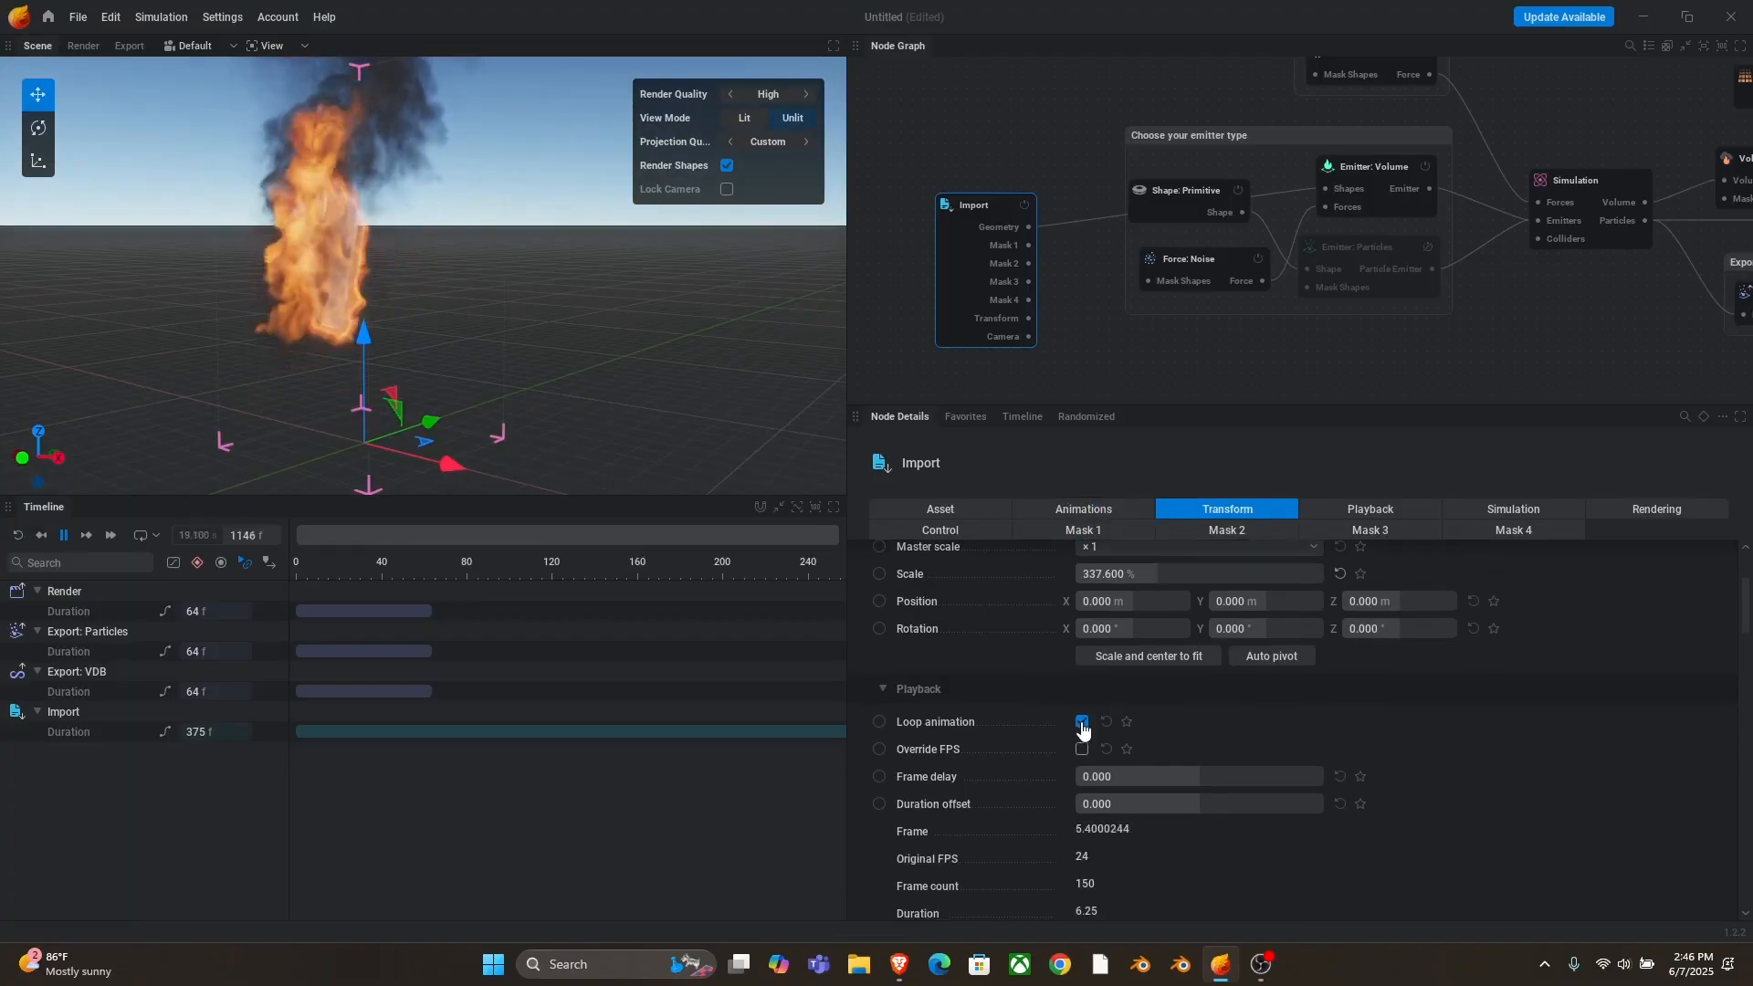
left_click(1082, 721)
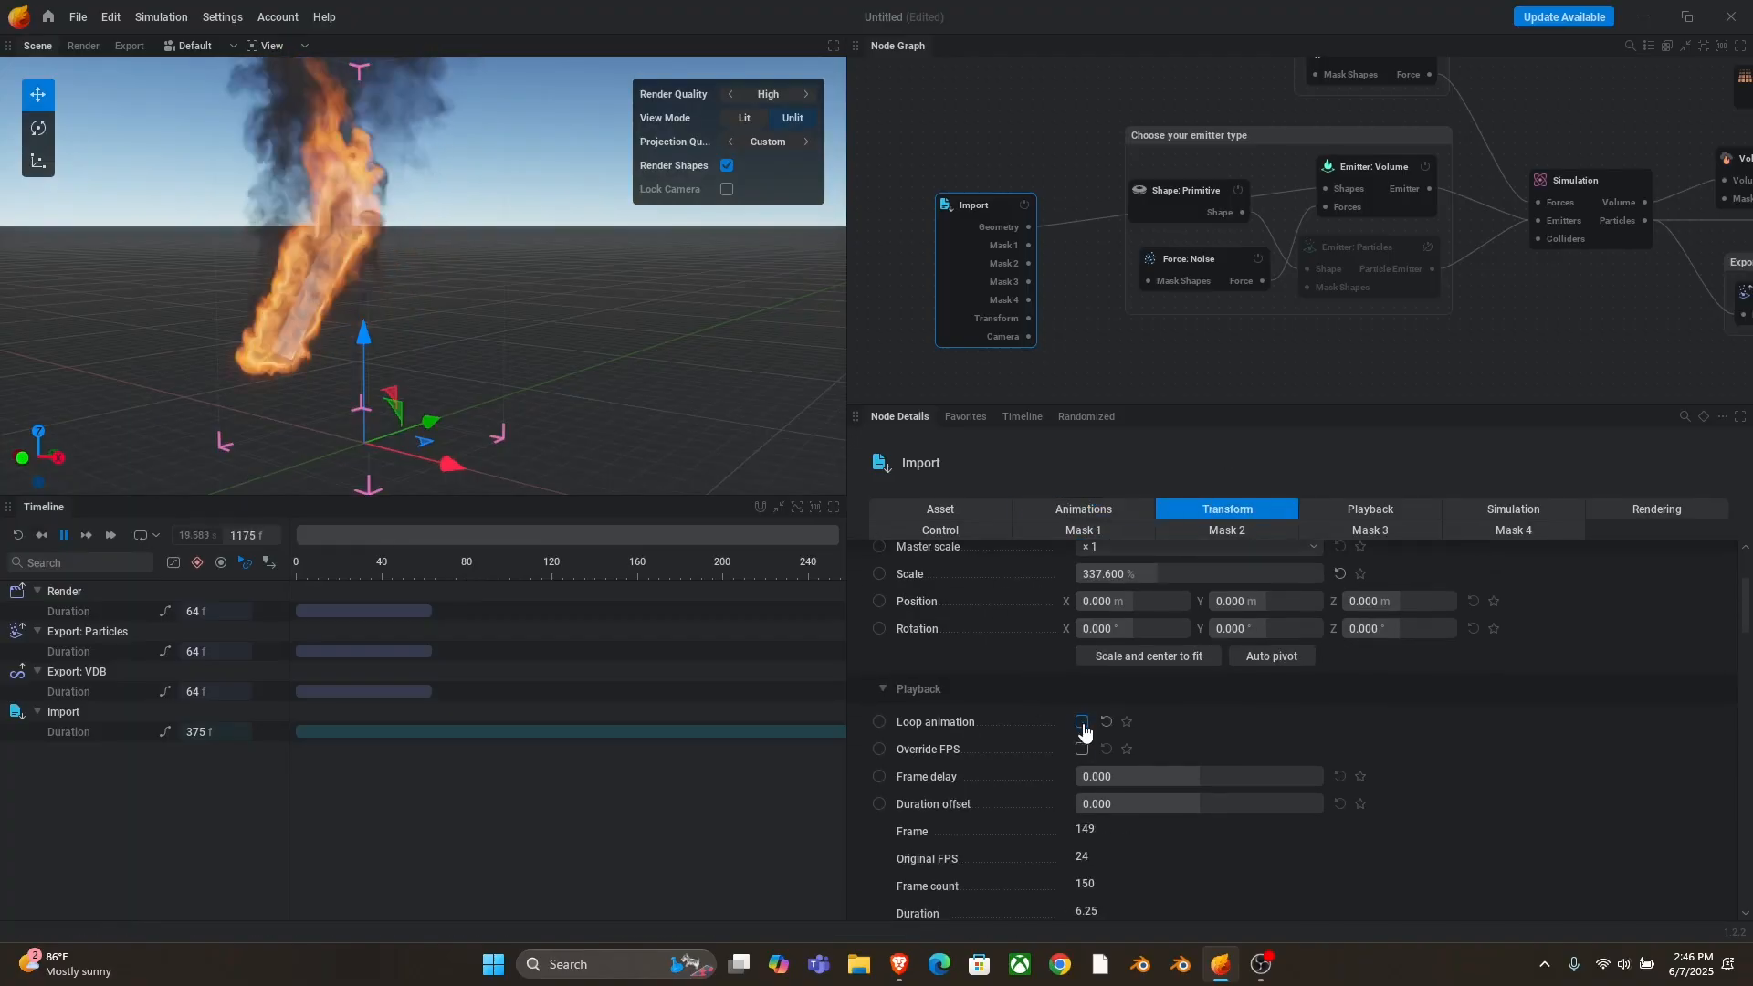
left_click(18, 535)
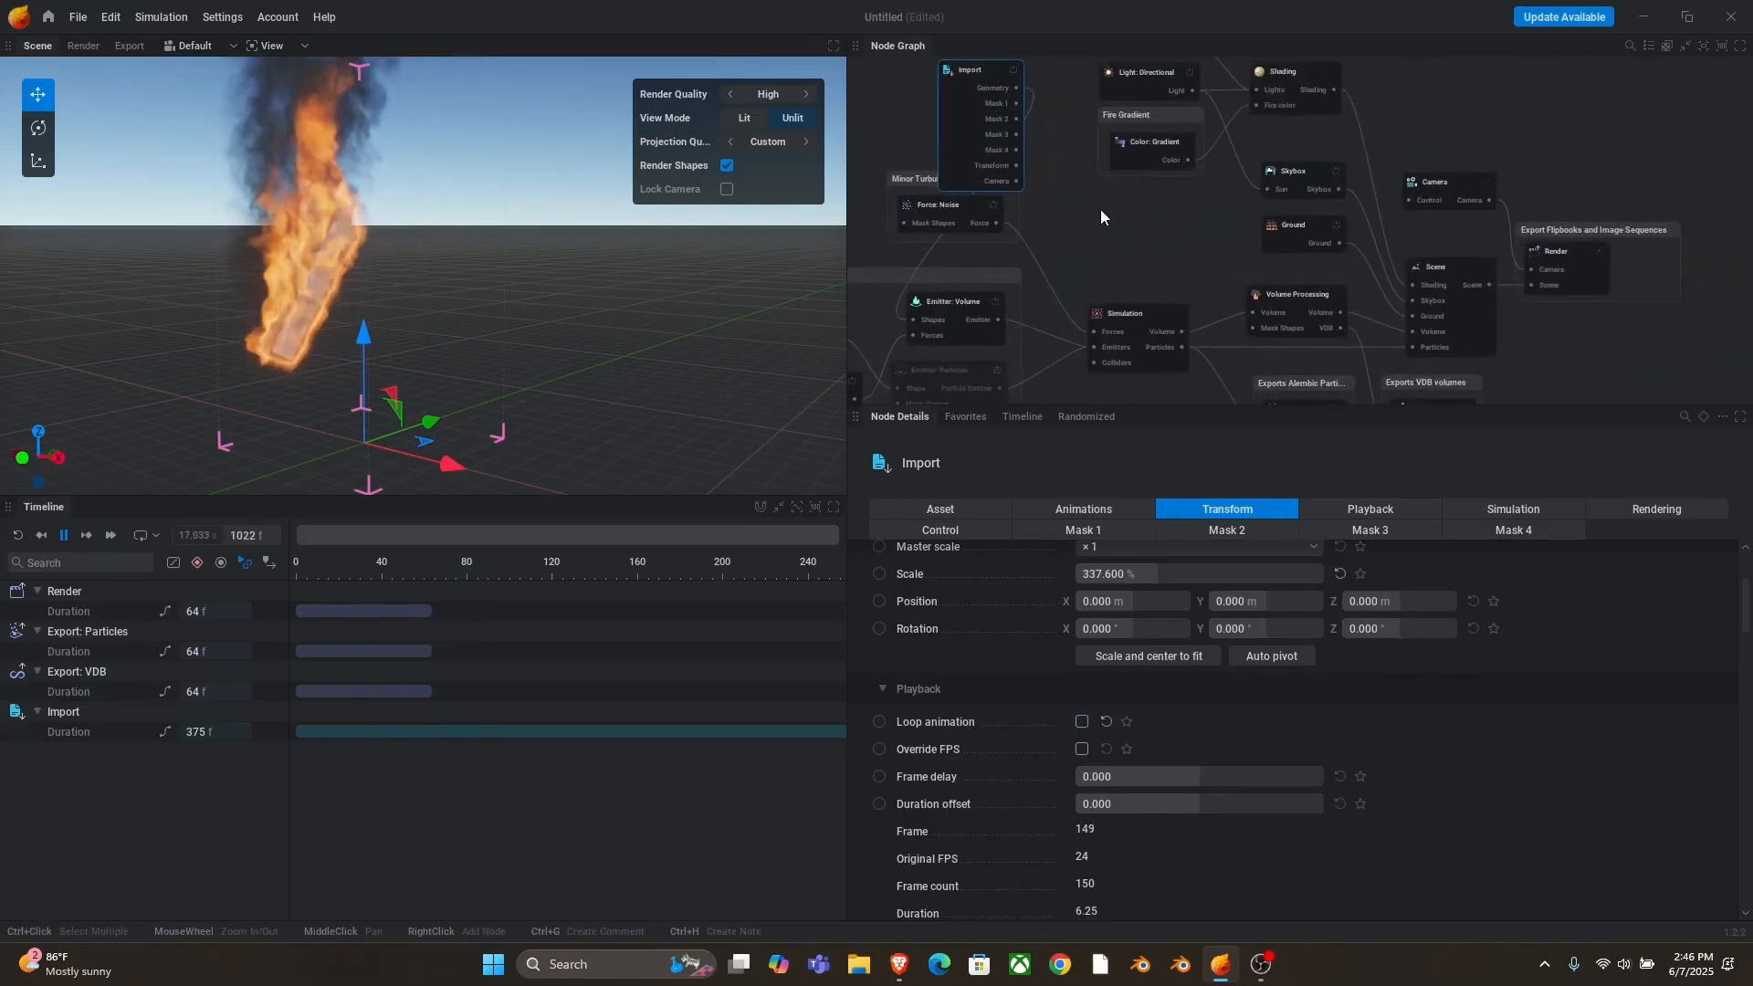
- Connect the Import node's Camera output to the Camera node's Control input and play the scene through Camera 1
middle_click_drag(1099, 210, 1082, 228)
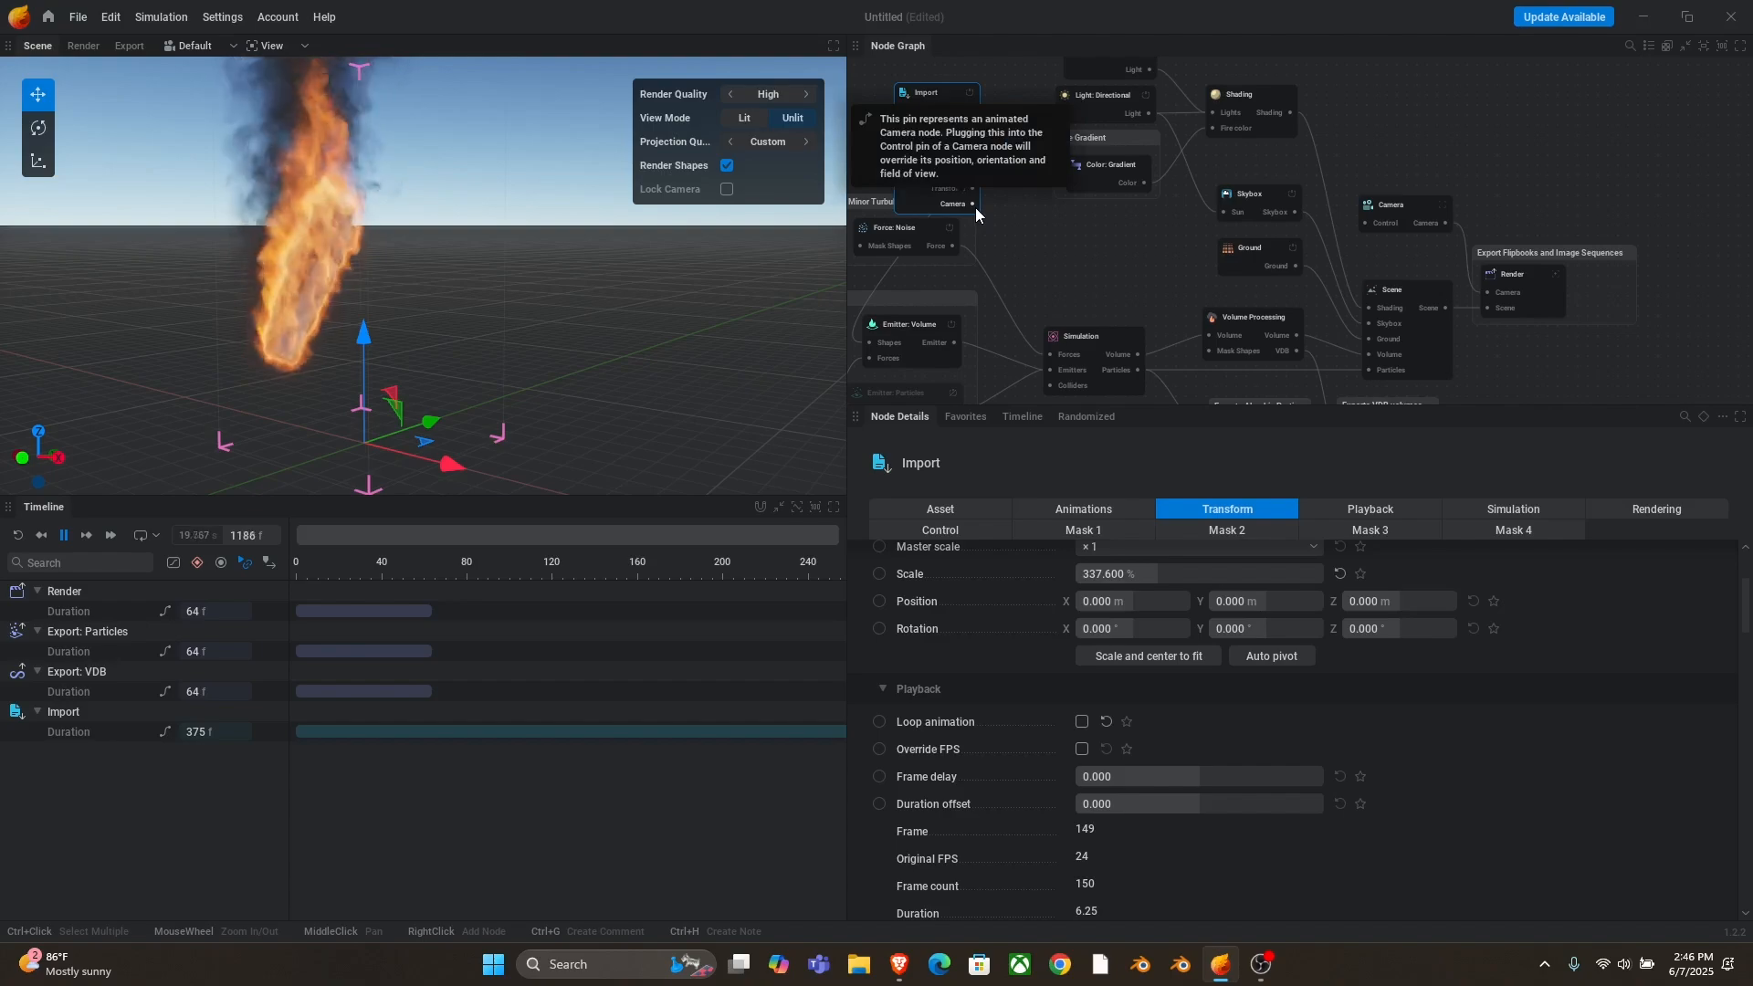
left_click_drag(974, 206, 1365, 225)
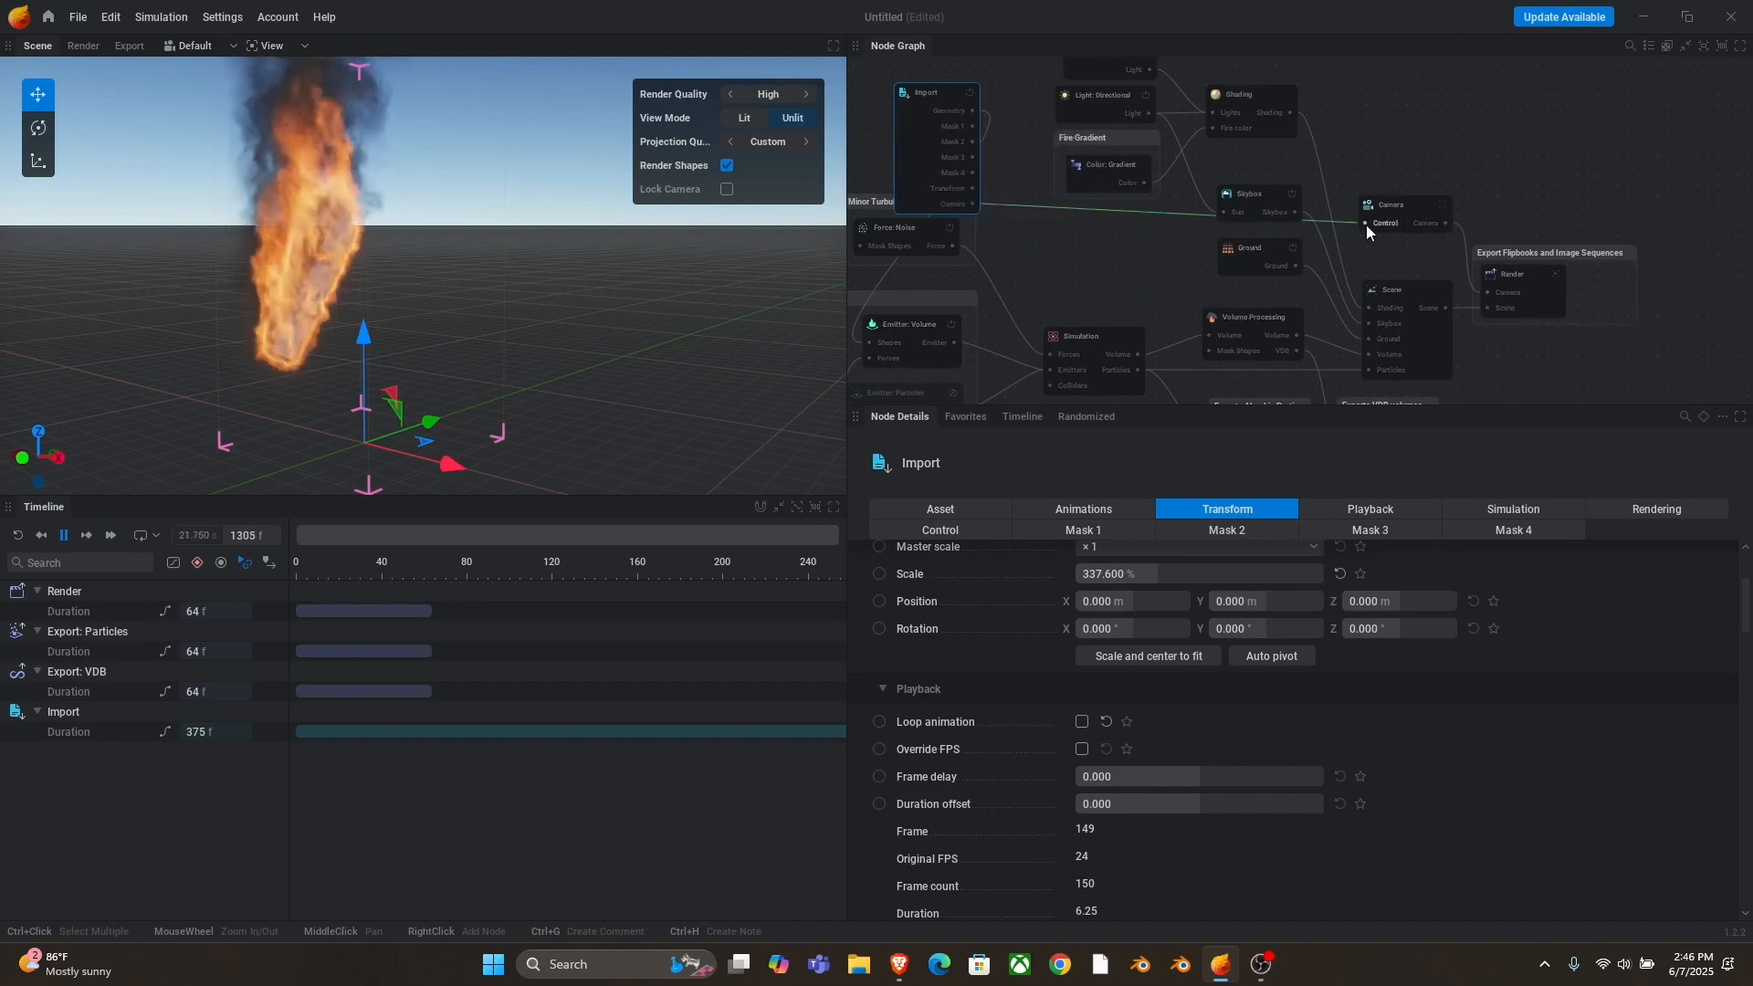
left_click(1449, 203)
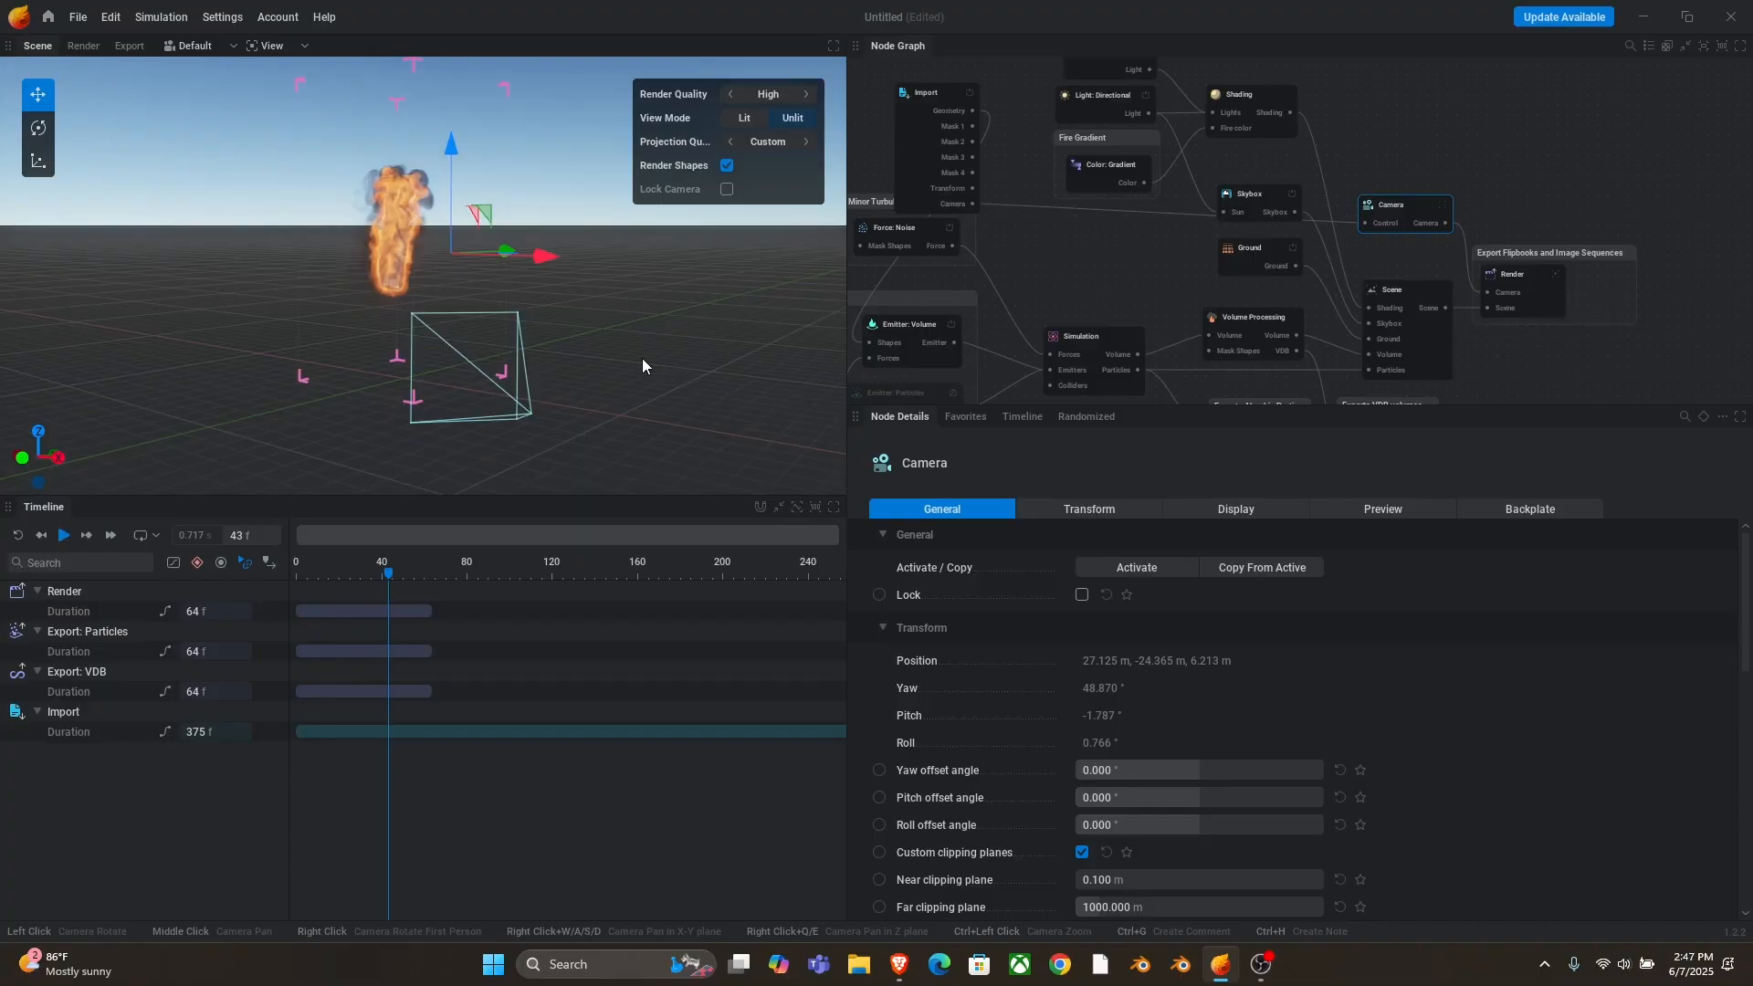
left_click(195, 45)
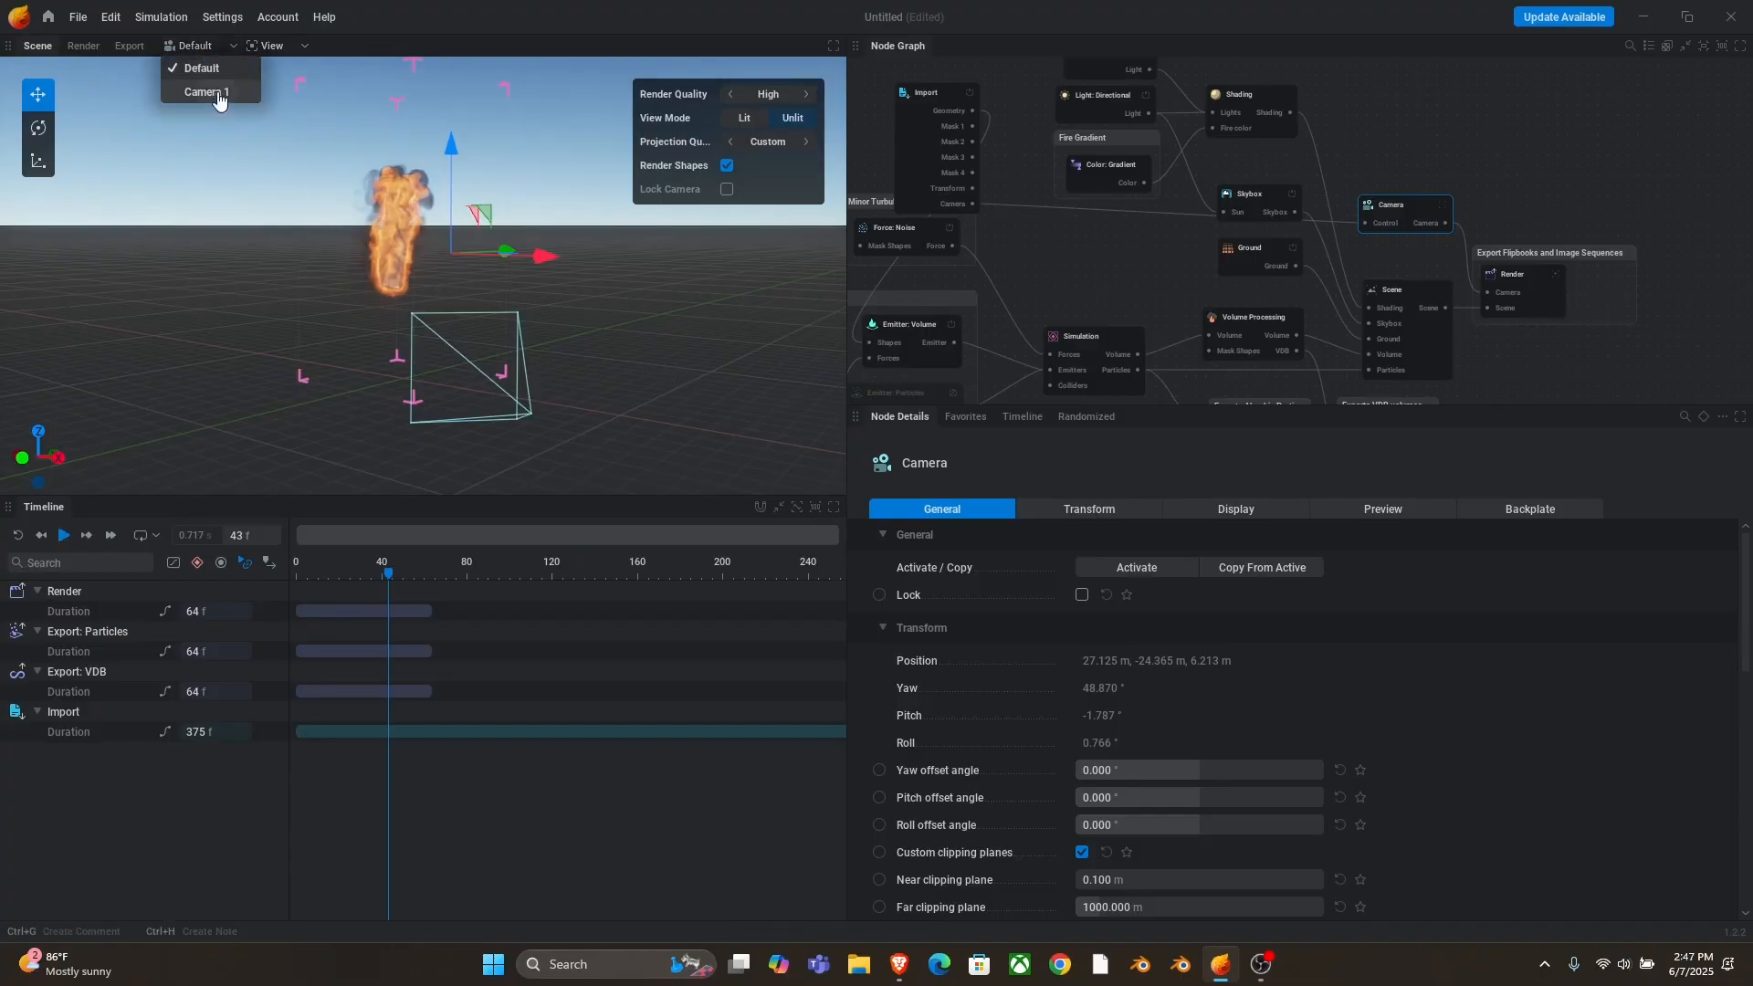
left_click(219, 92)
left_click(63, 536)
- Change the Camera node's display resolution from the square format to a widescreen frame
scroll(1421, 704, "down", 5)
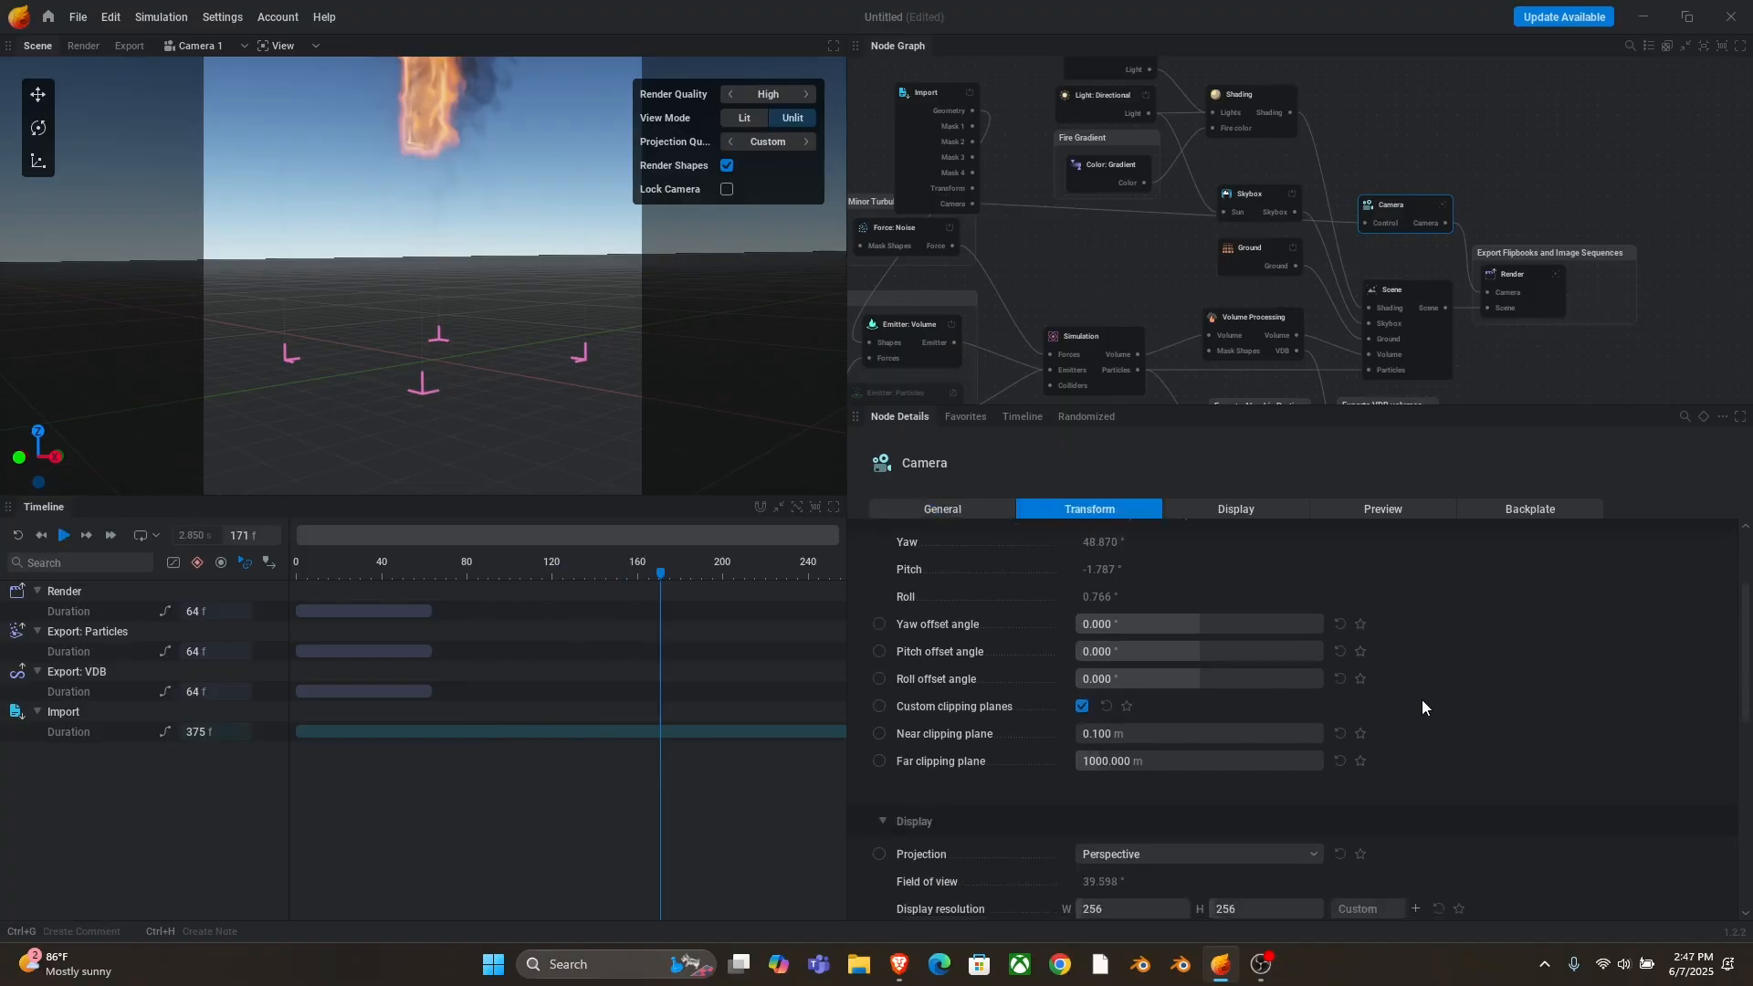
scroll(1430, 718, "down", 1)
left_click(1111, 763)
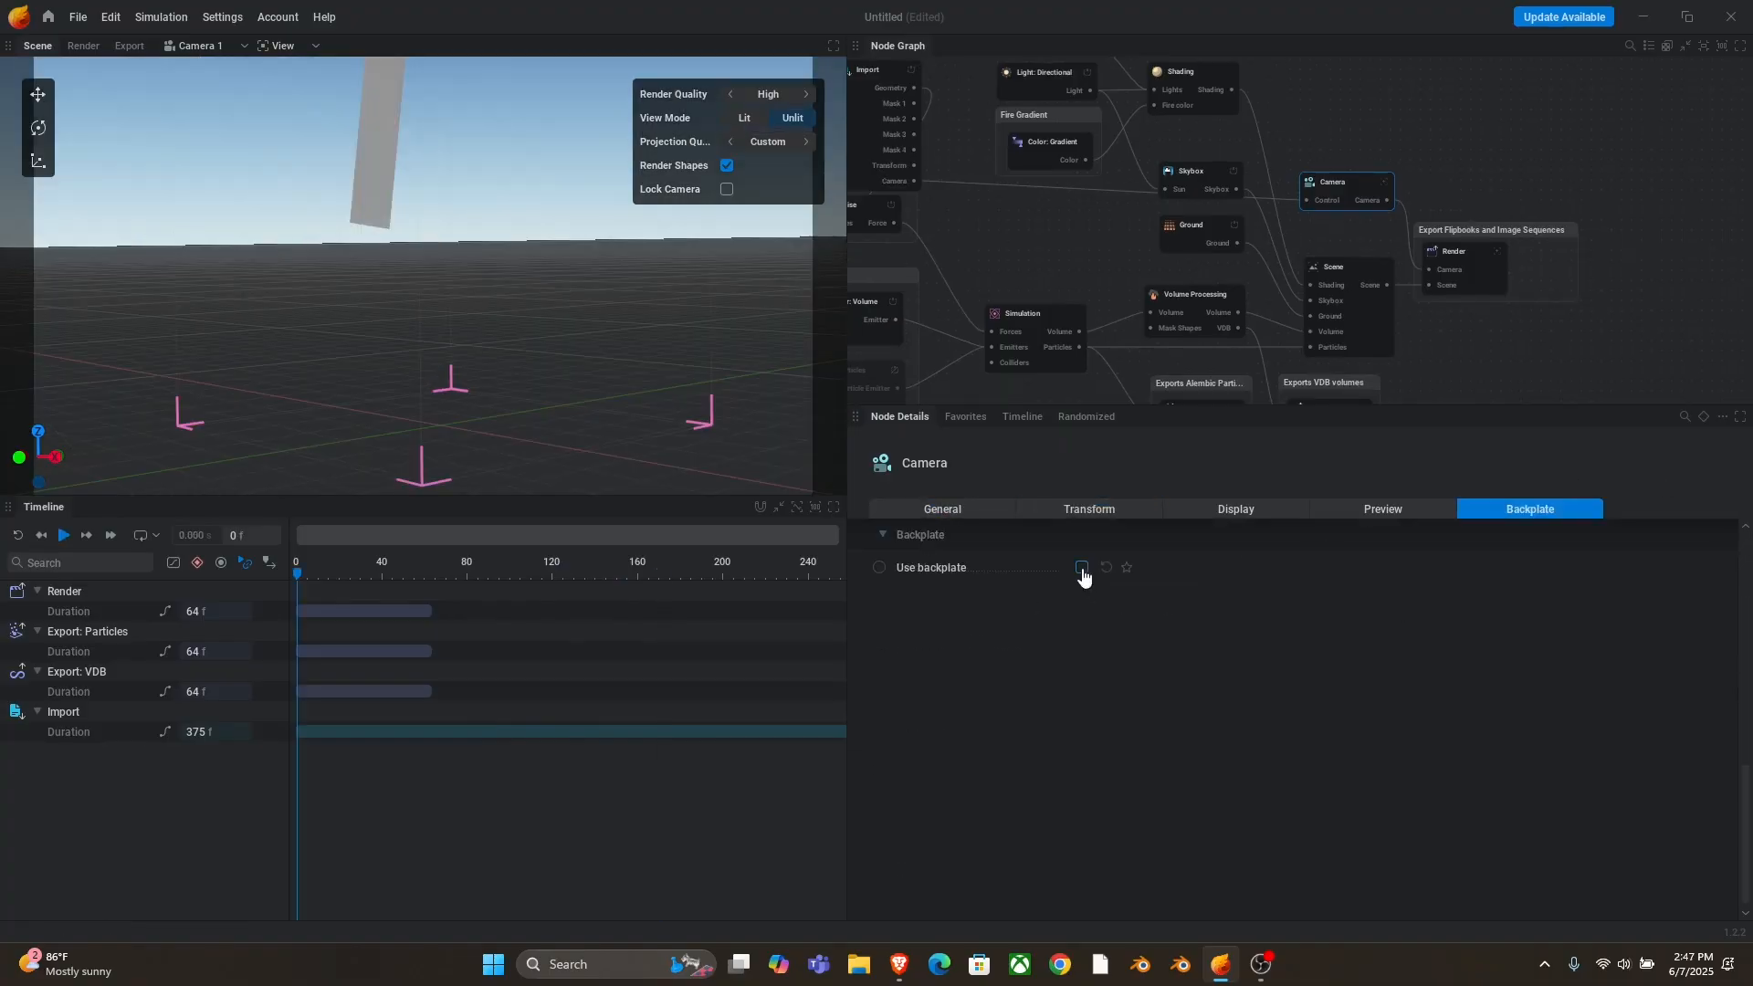
- Enable the camera's backplate, import the "Viking's Call to Battle" JPG sequence from frame 00000, and make it animated
left_click(1082, 568)
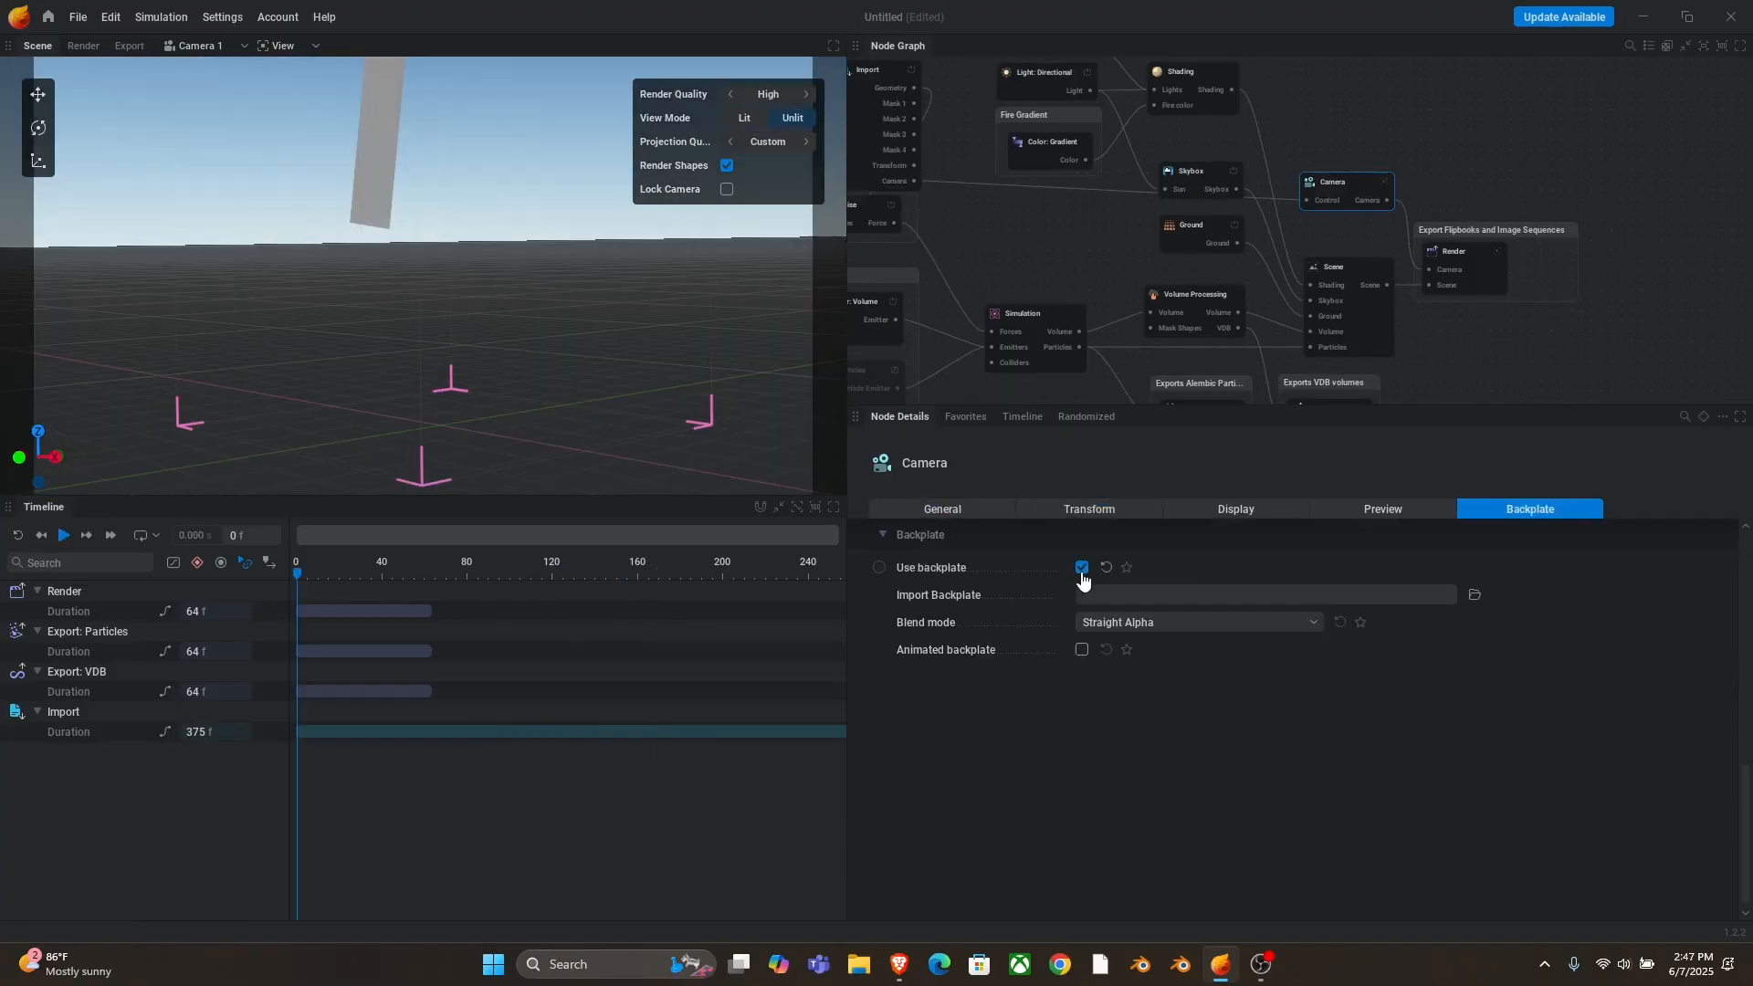
left_click(1474, 594)
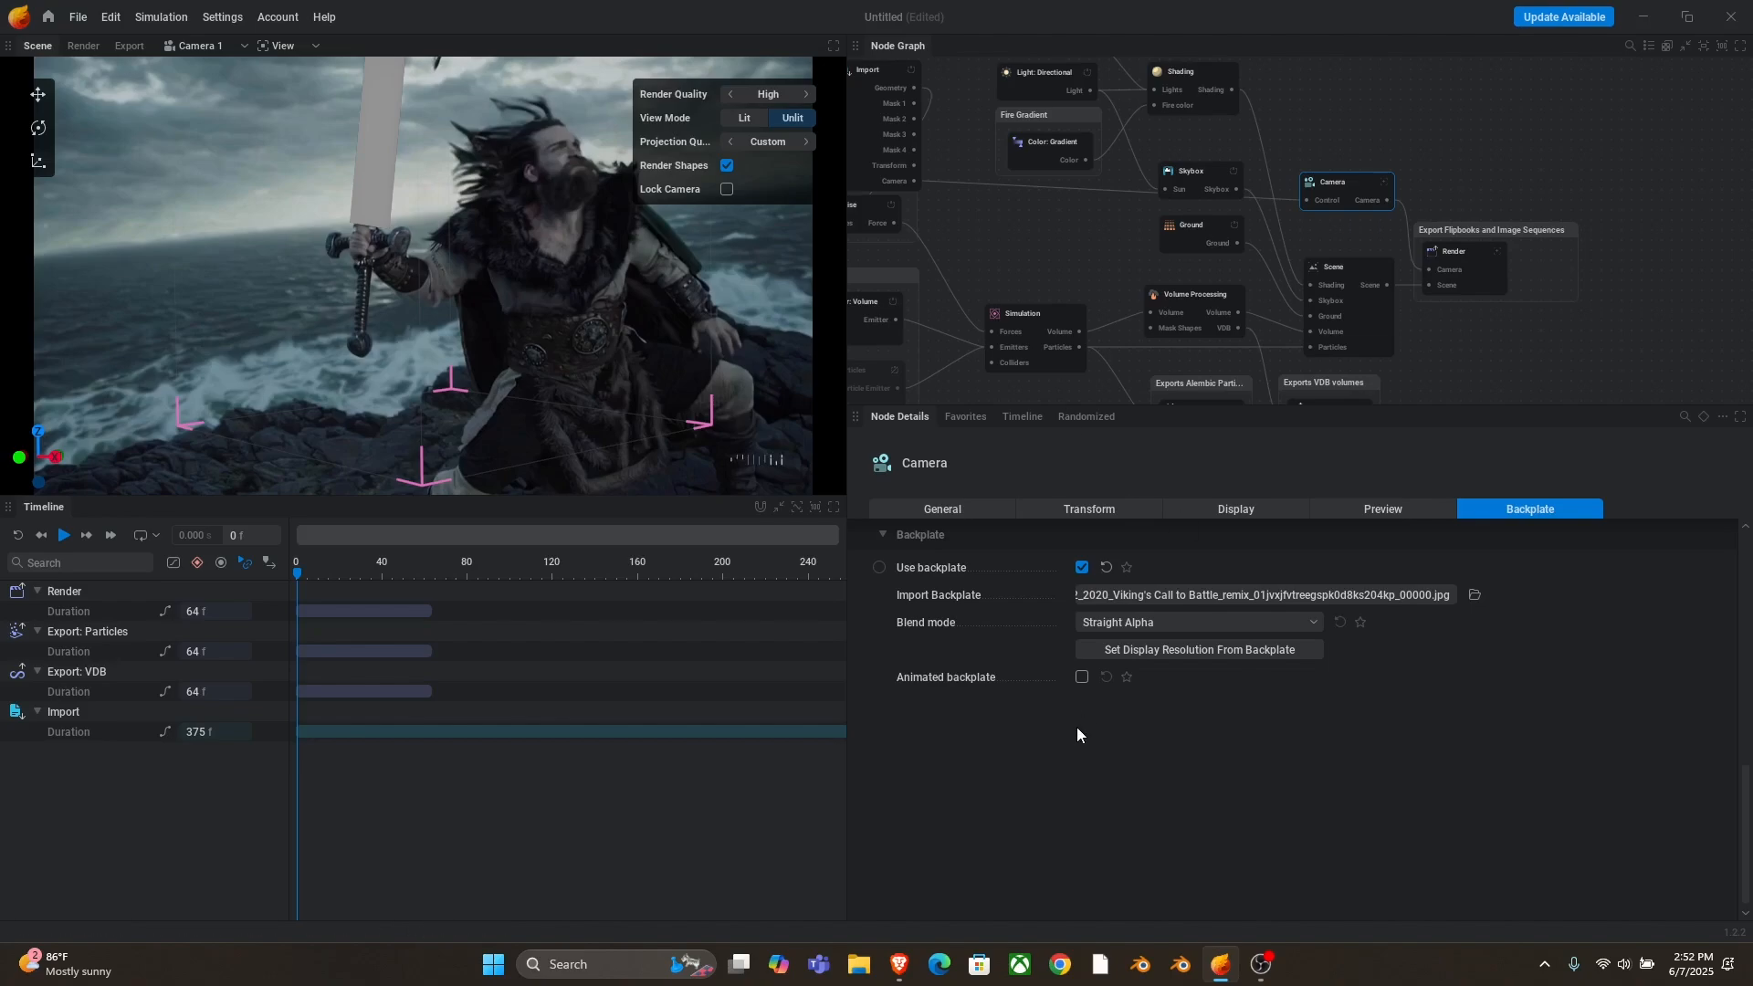
left_click(1081, 680)
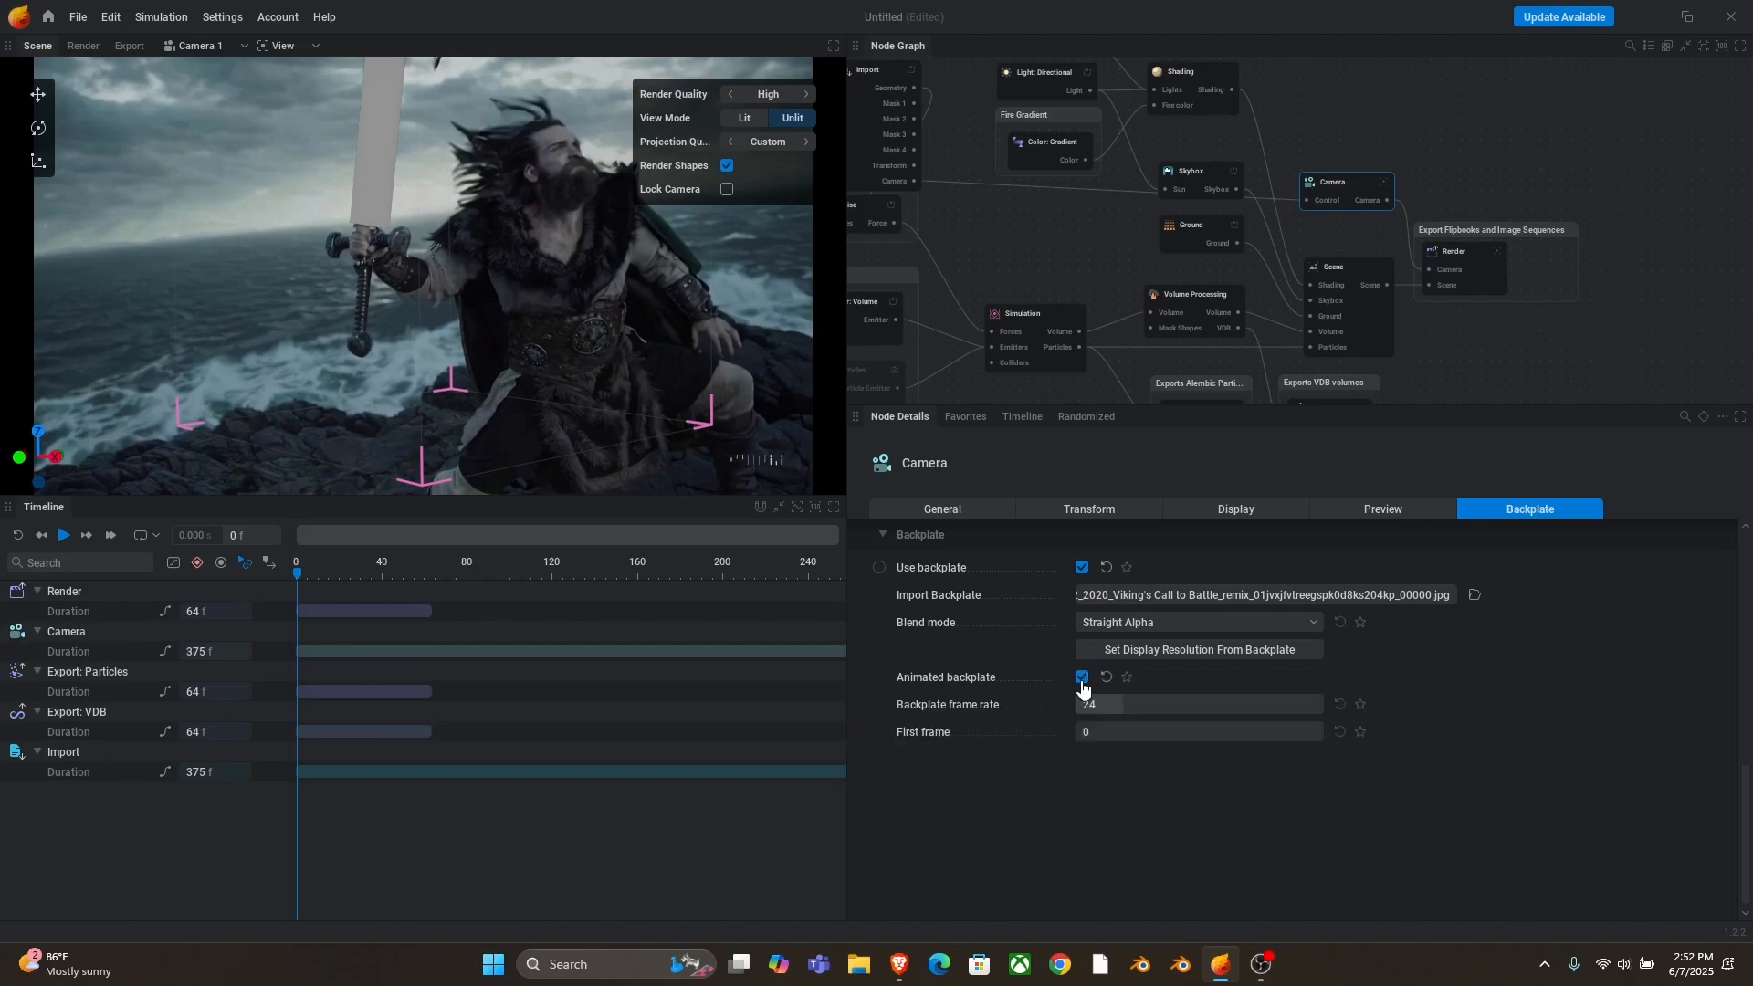
- Play the simulation over the animated backplate to compare the fire's position and timing with the sword
key("space")
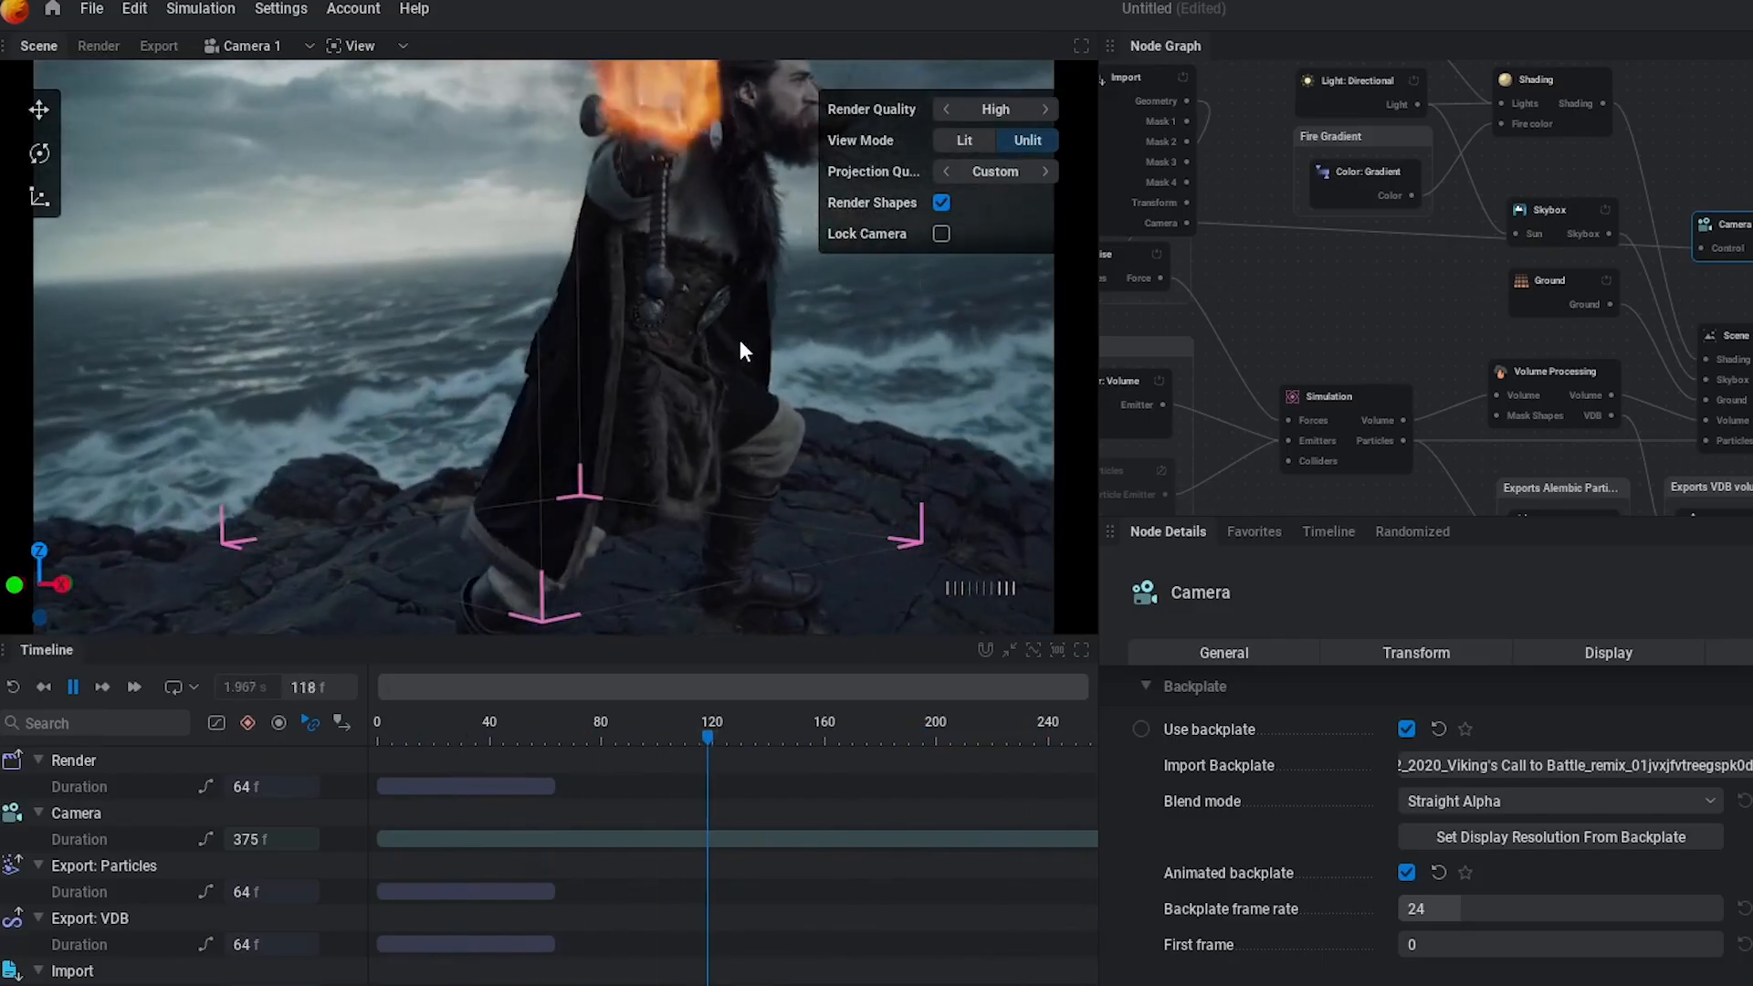
key("space")
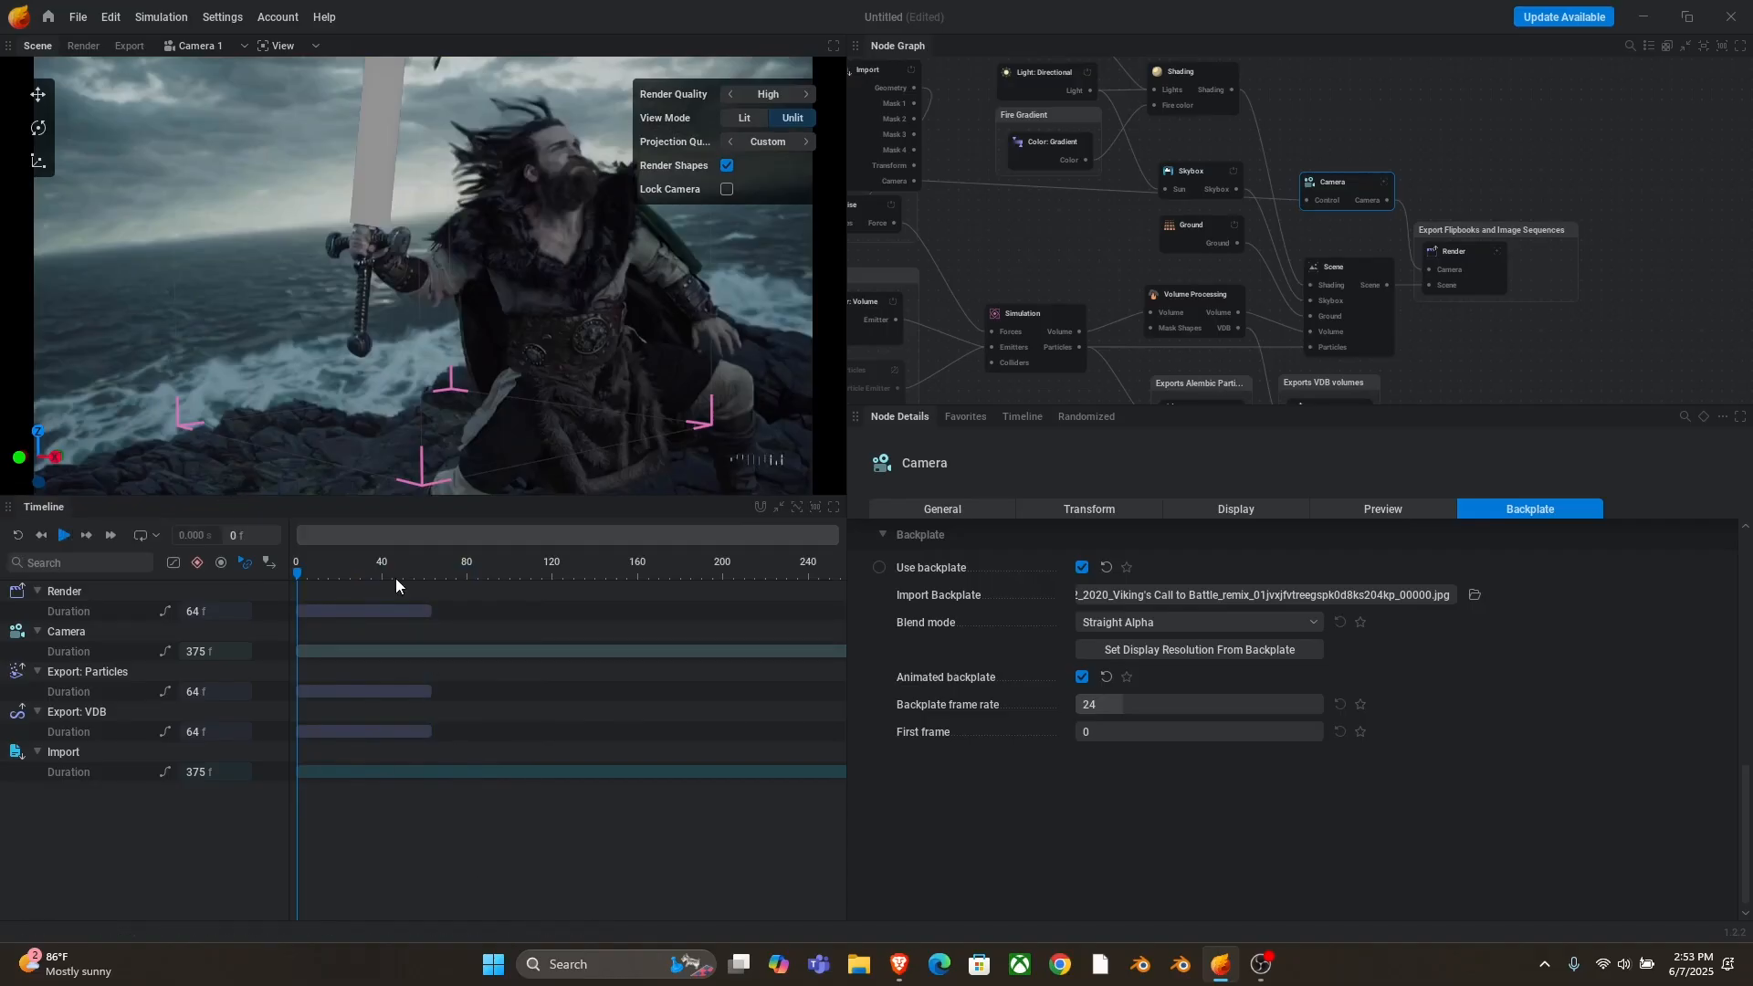
left_click(64, 544)
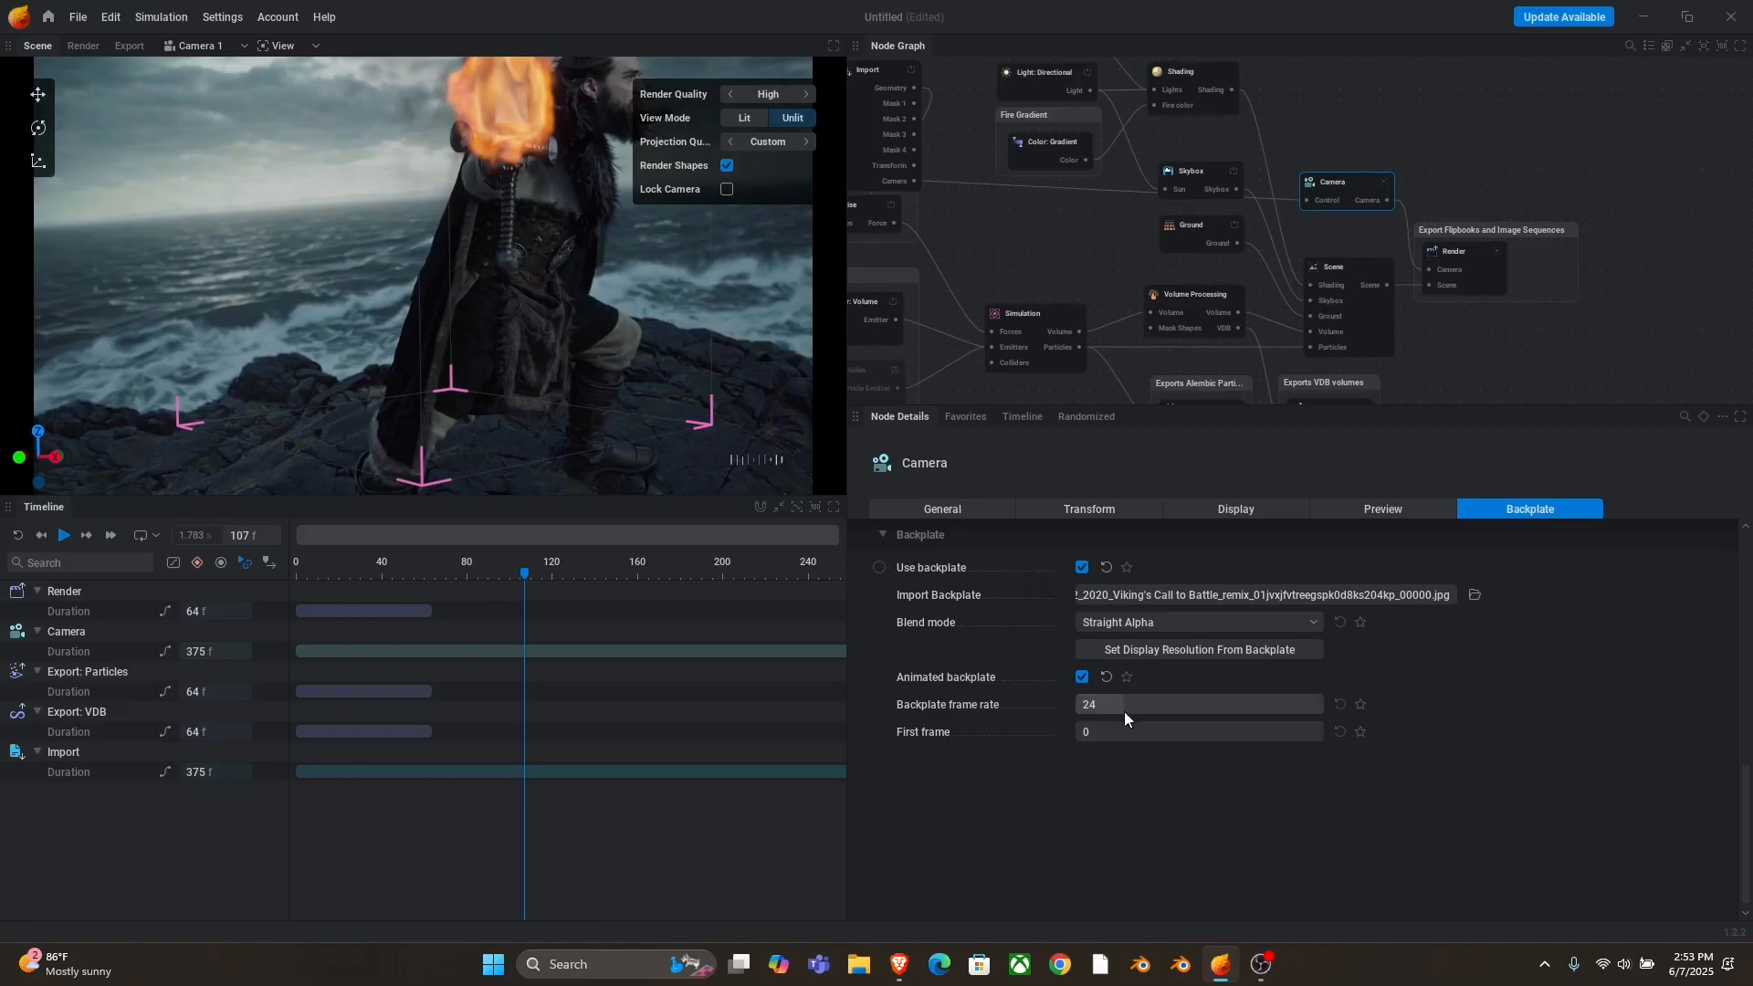
- Set the animated backplate's first frame to 20 and replay the simulation from the start to check the alignment
left_click(1133, 733)
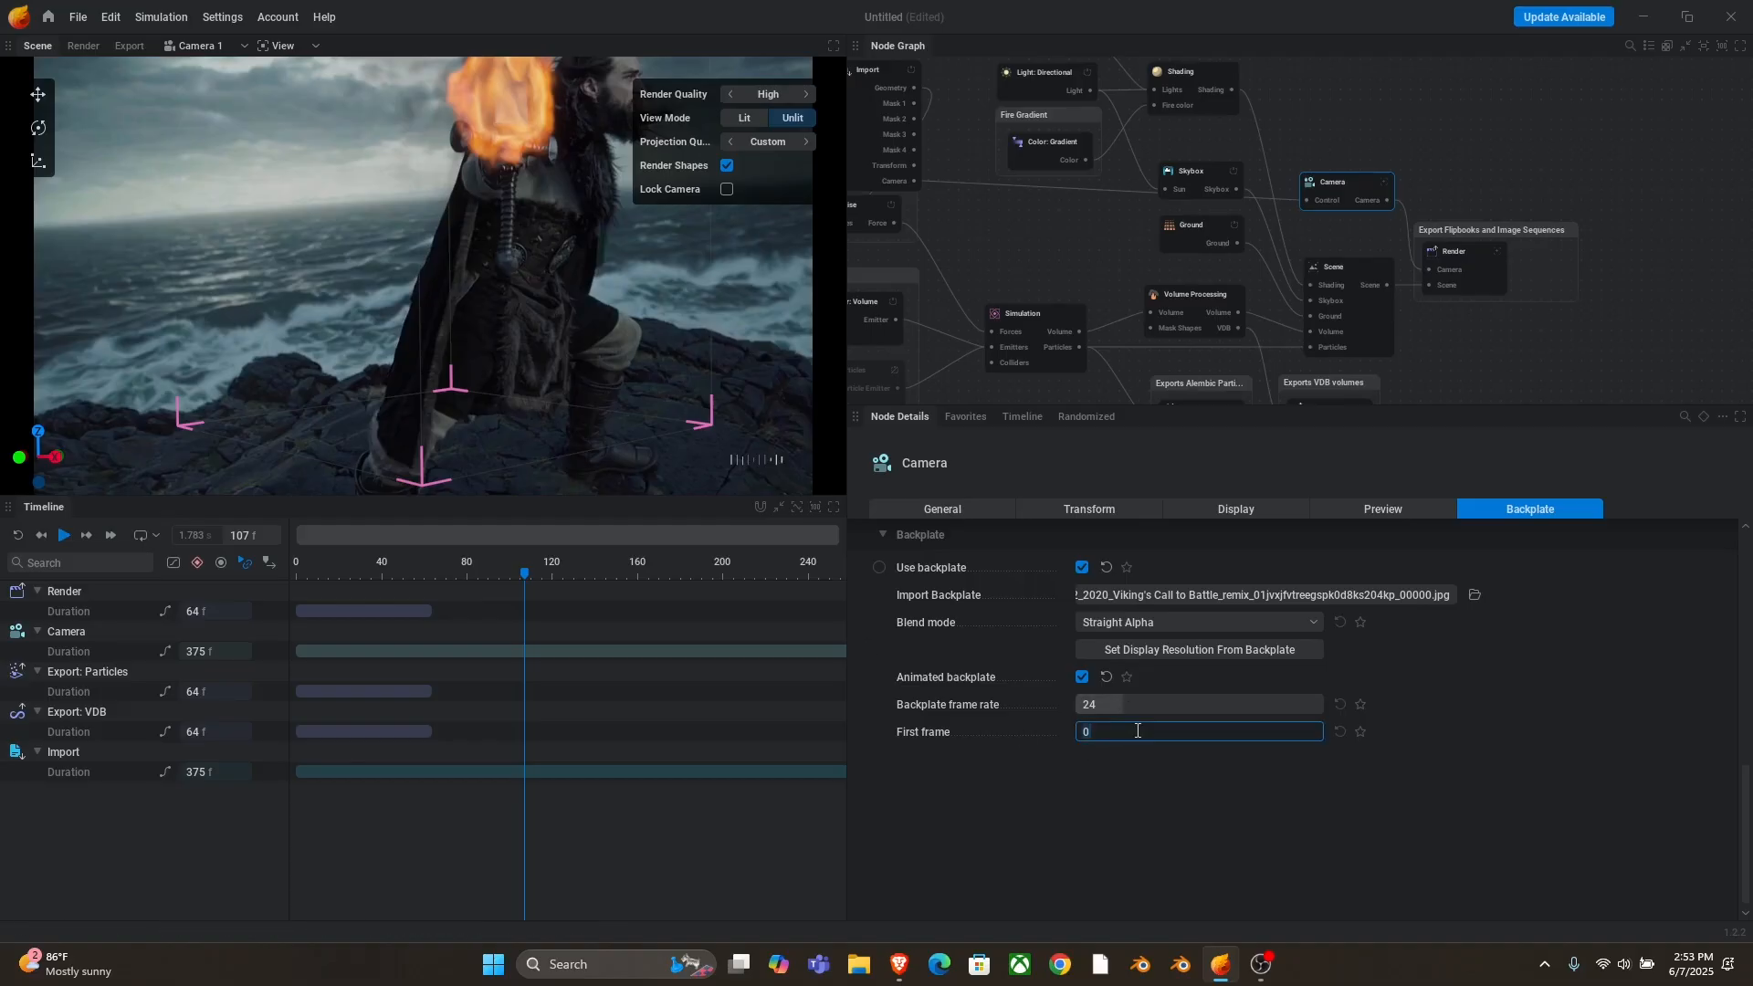
type("20")
key("Return")
key("space")
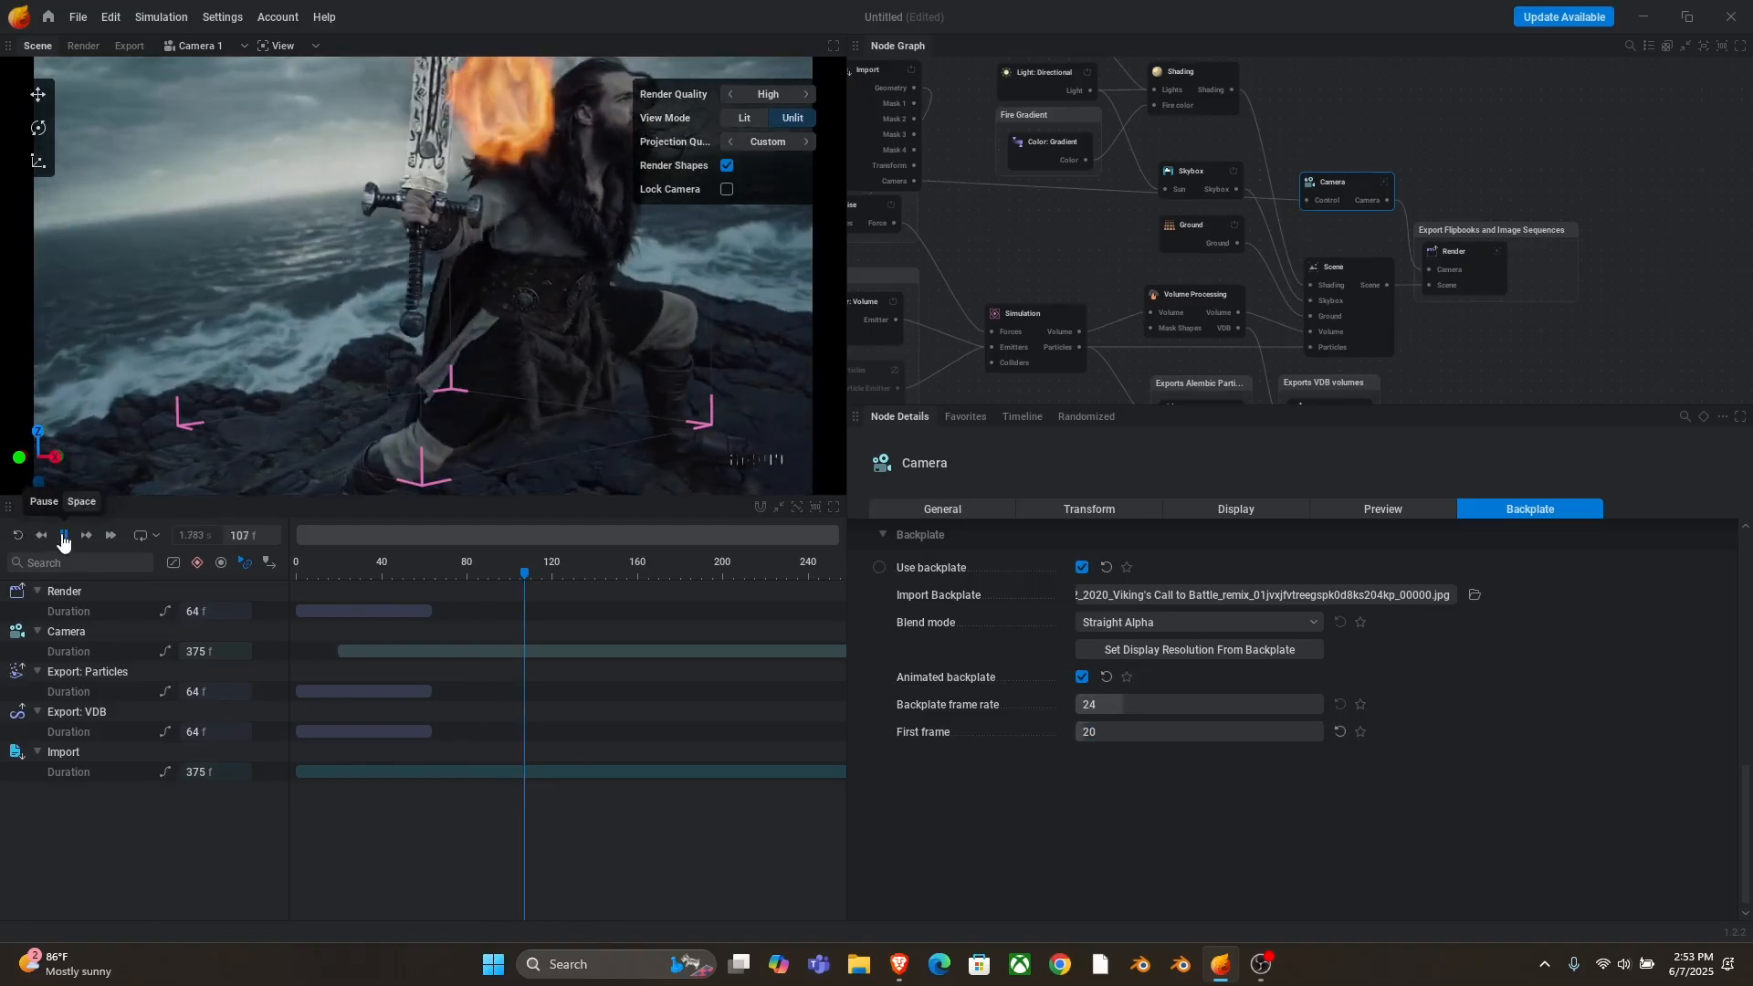
left_click(17, 536)
key("space")
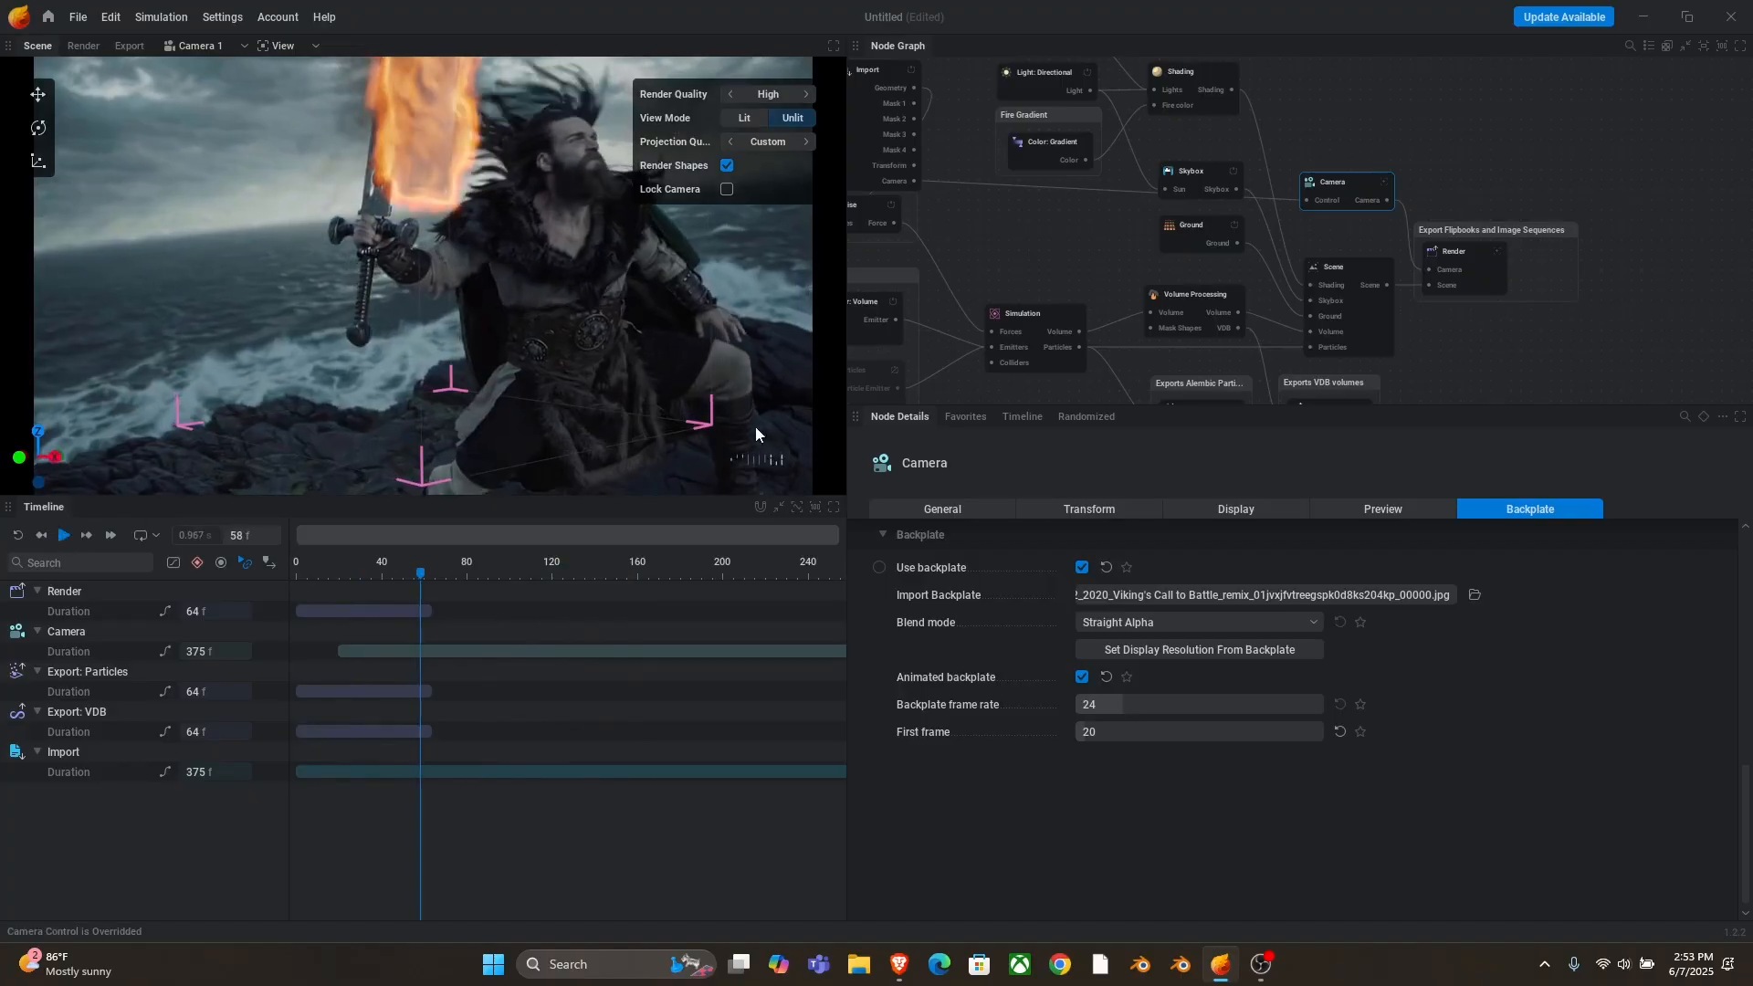
- Set the Import node's frame delay to 20 and replay the simulation from the start to check the fire against the sword
middle_click_drag(1016, 266, 1302, 237)
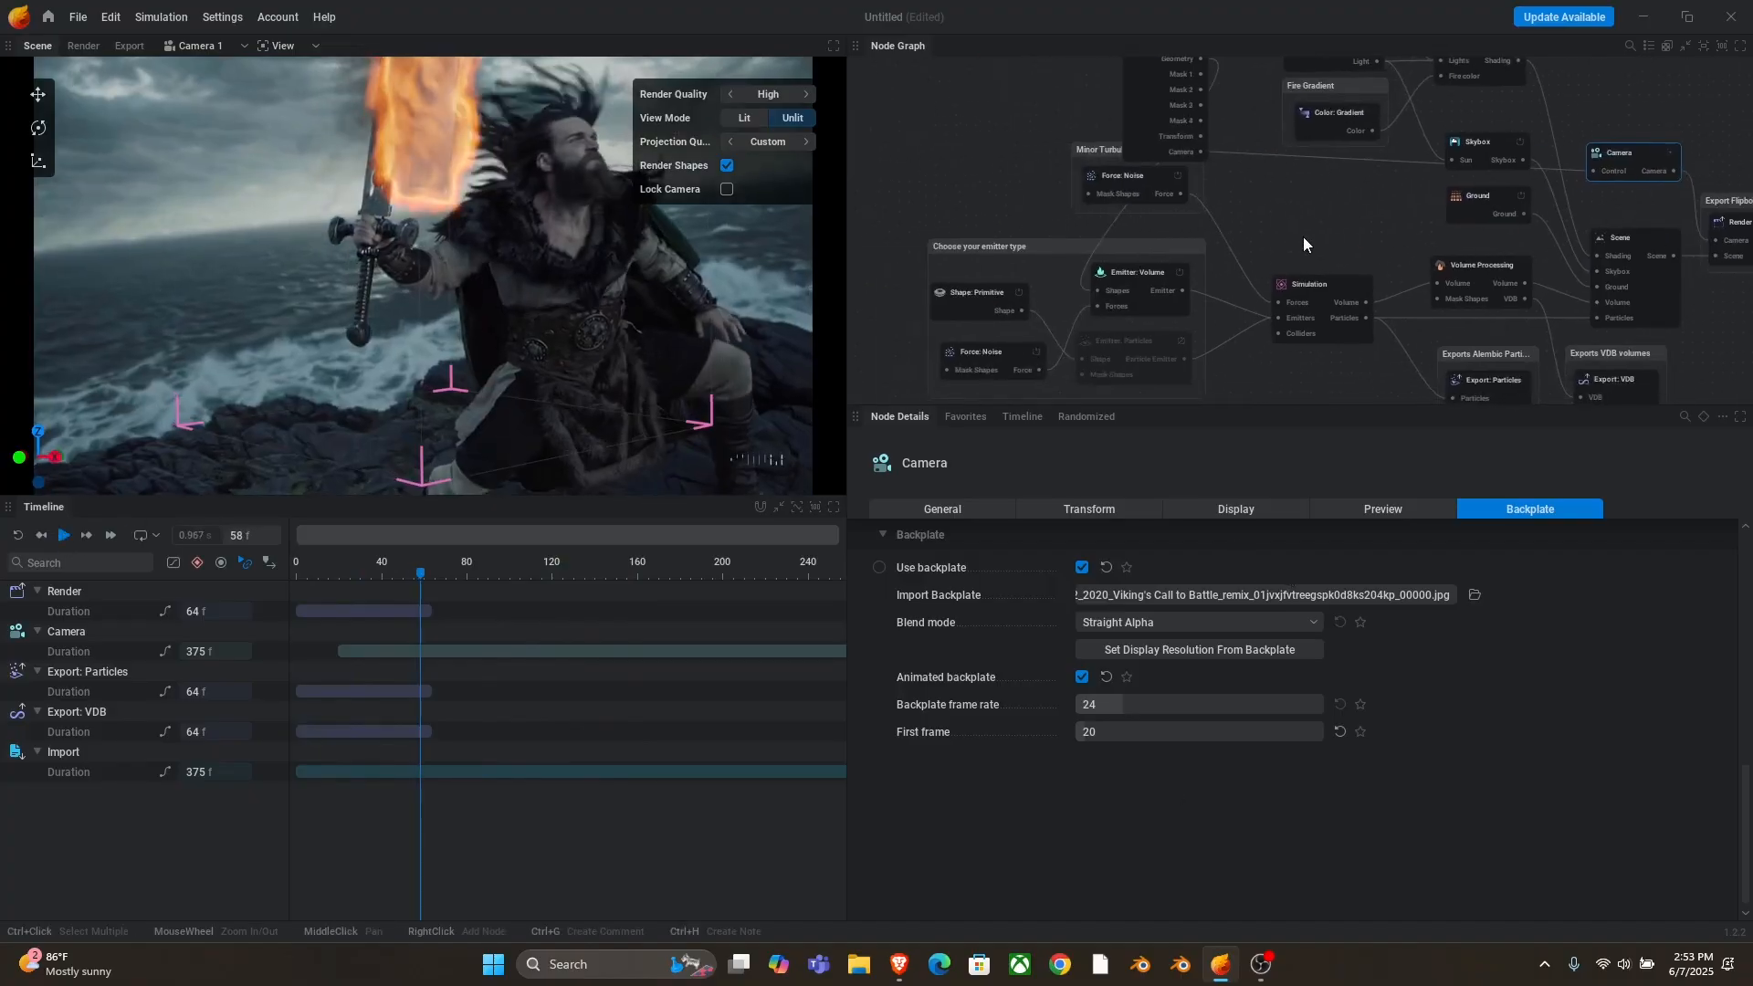
middle_click_drag(1229, 367, 1258, 418)
left_click(1176, 136)
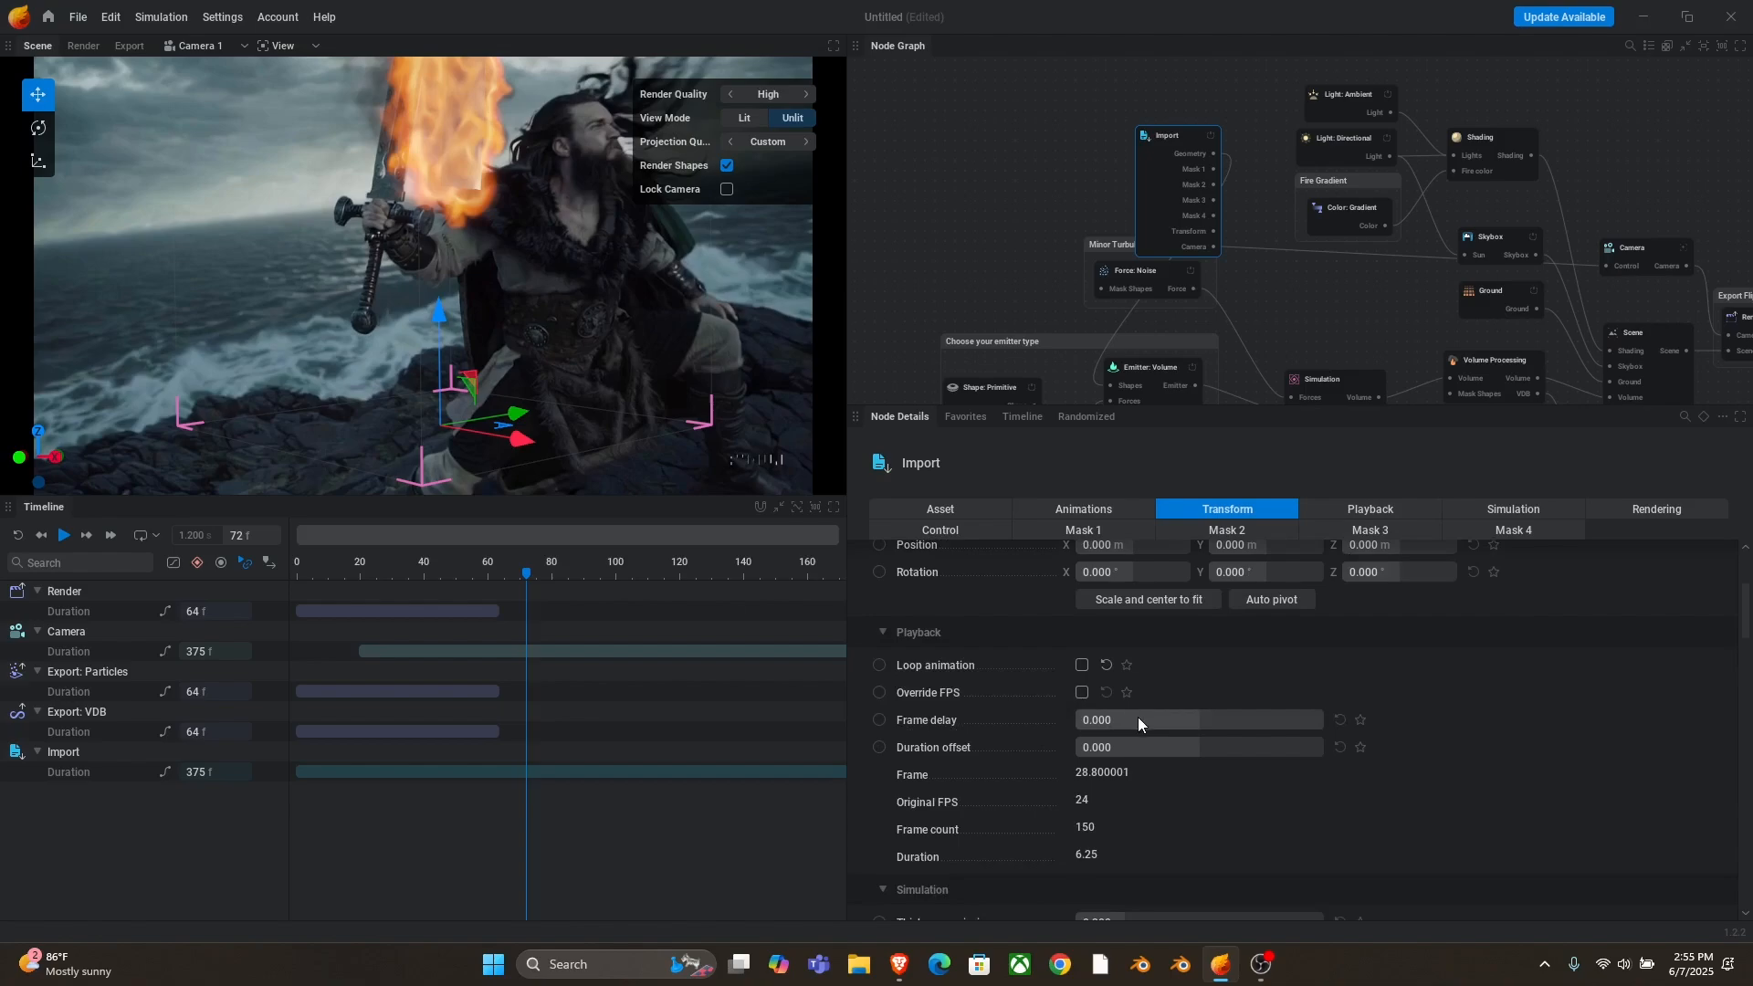
double_click(1138, 721)
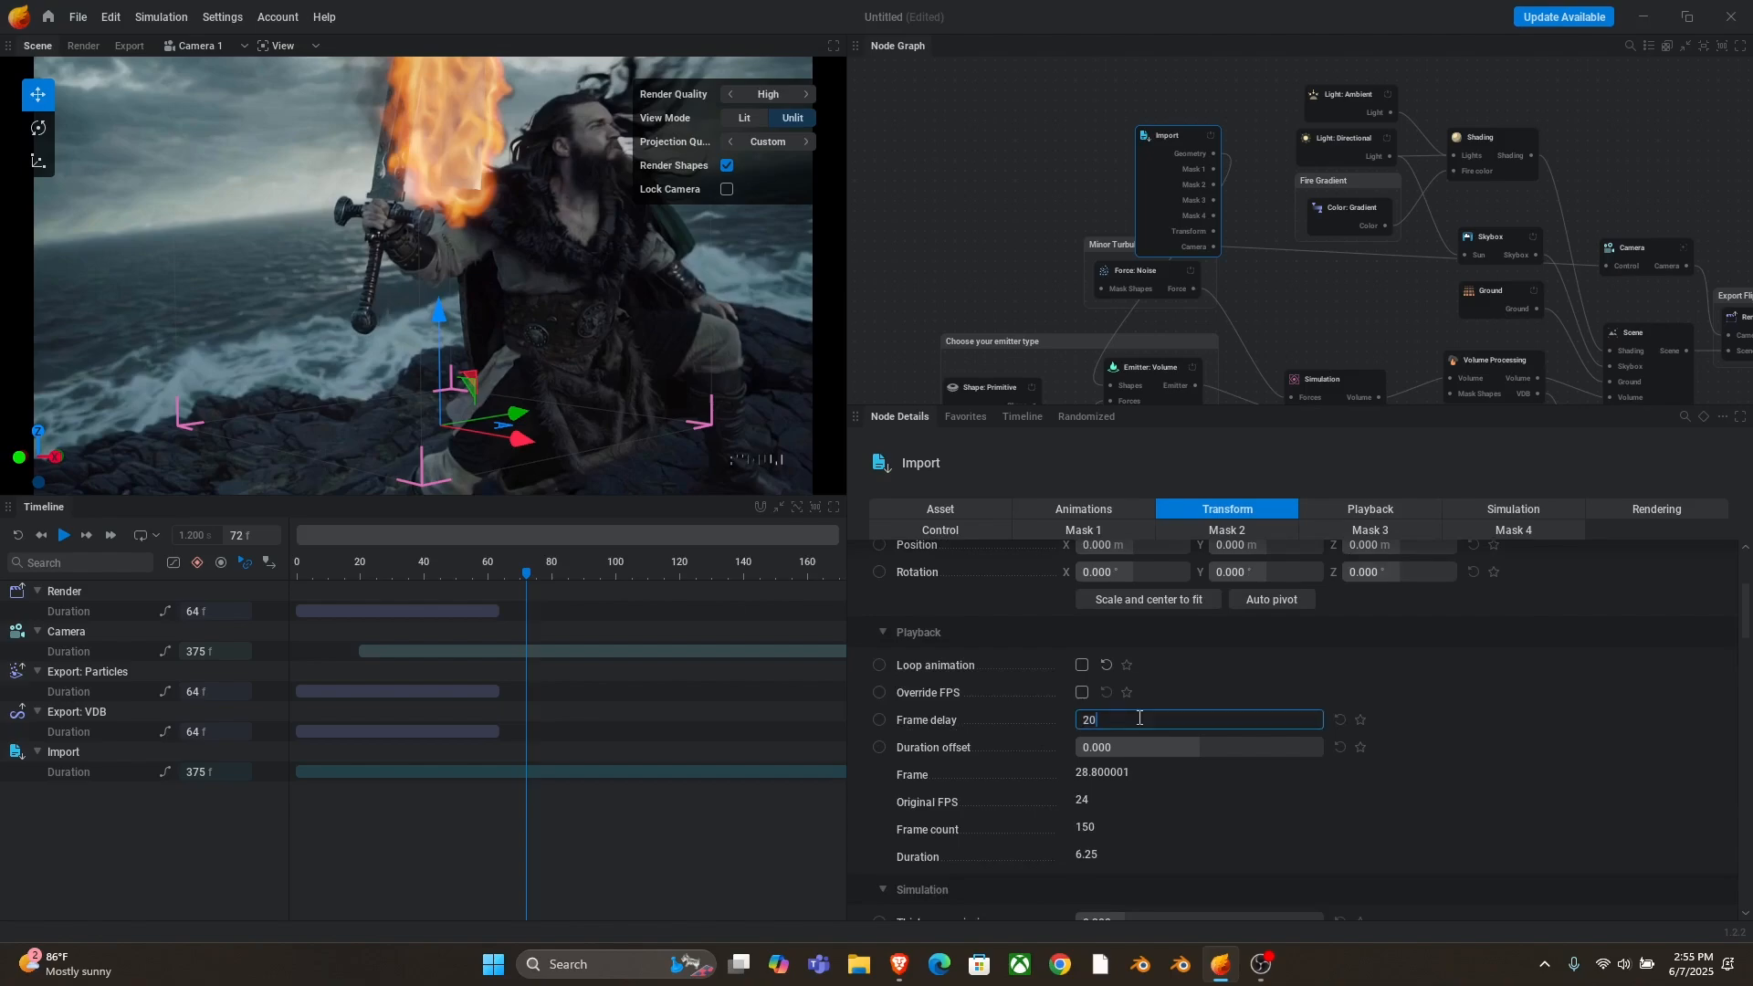
key("Return")
key("space")
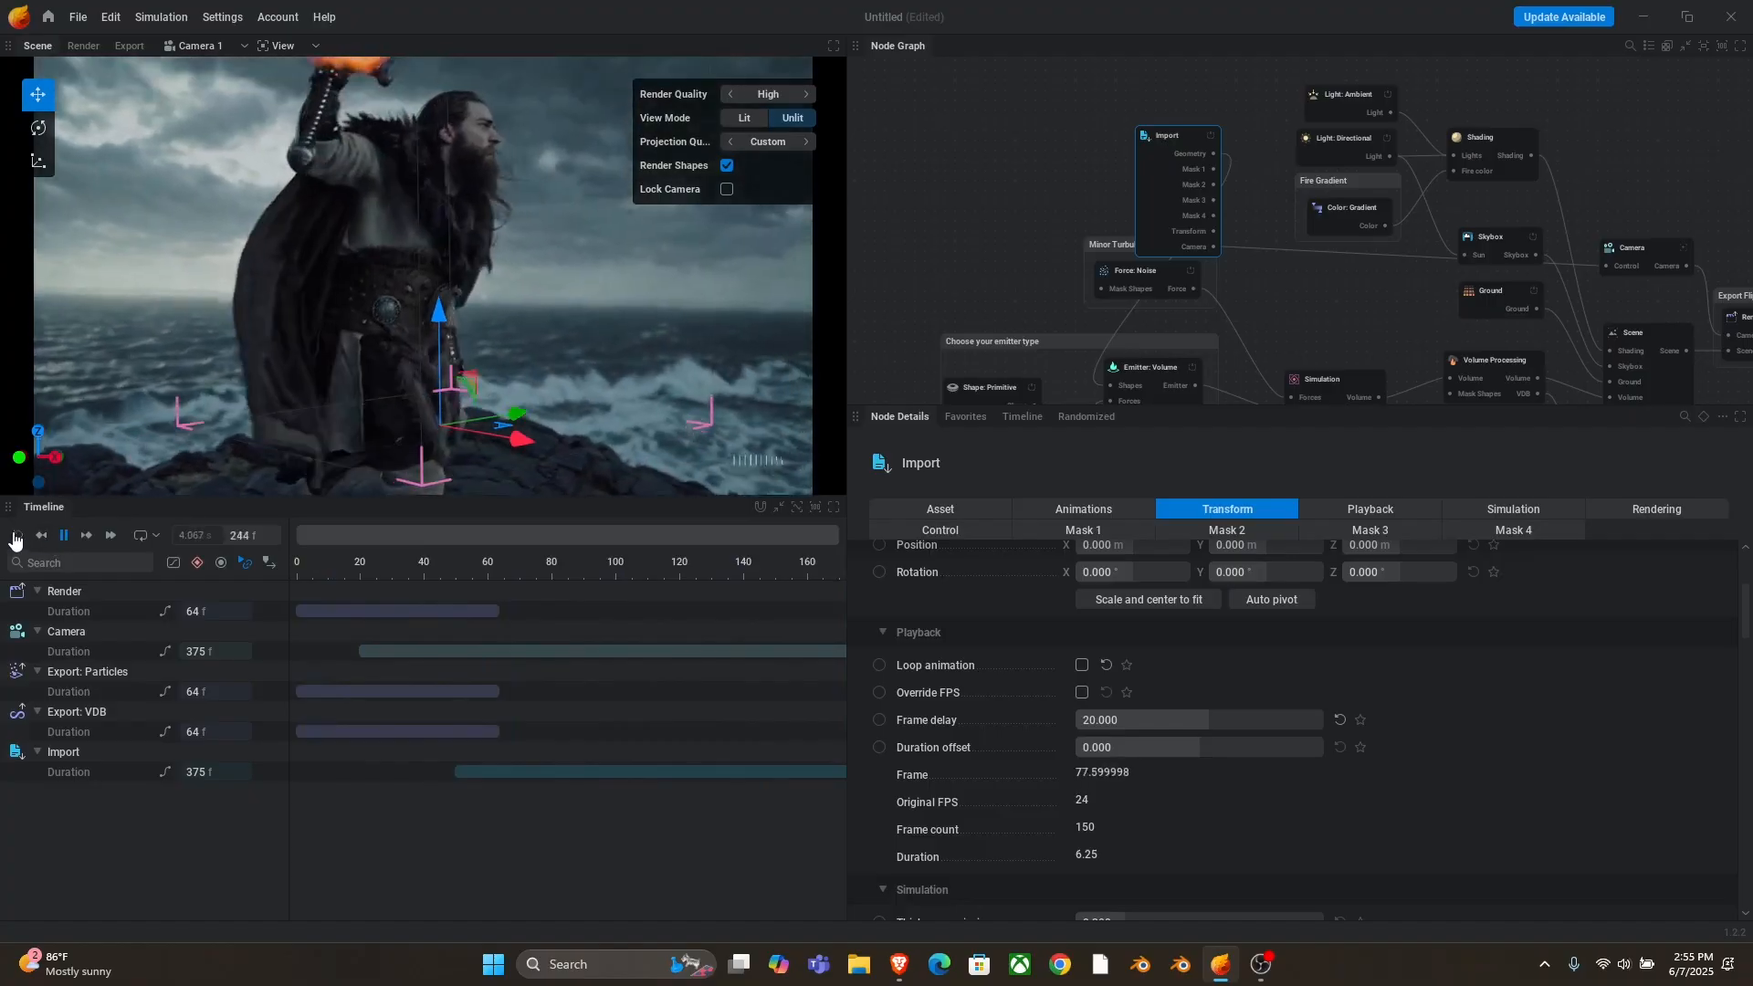
left_click(18, 541)
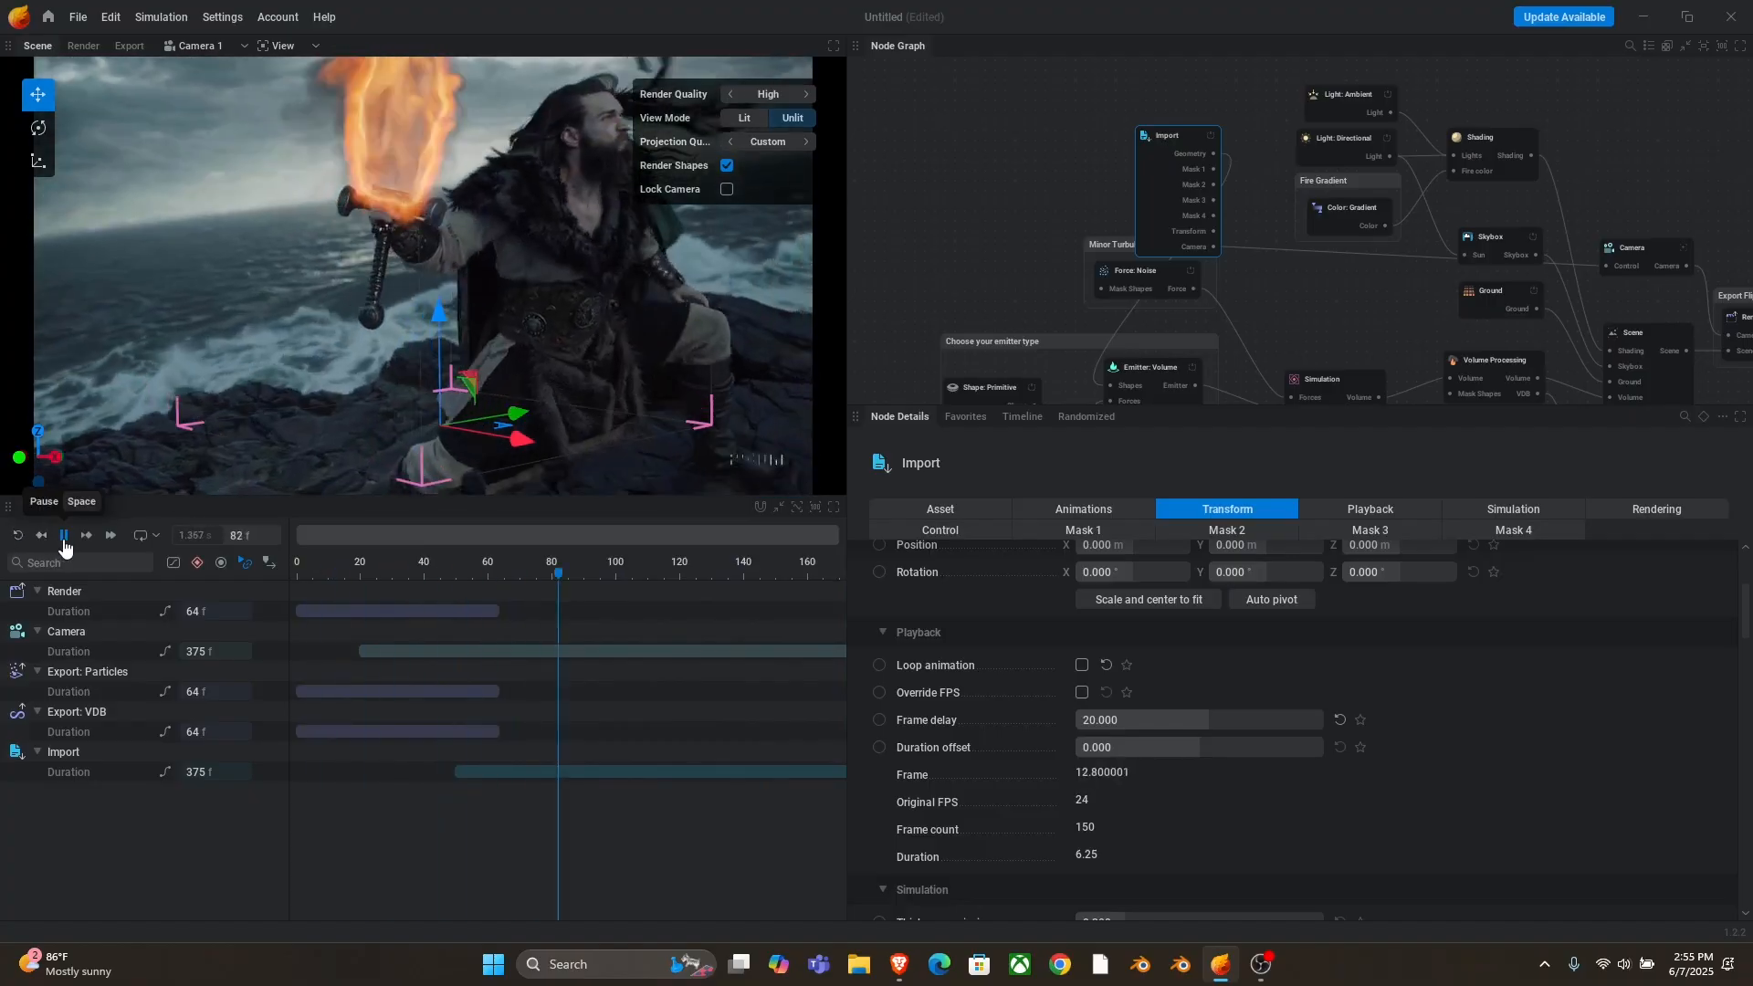
left_click(63, 543)
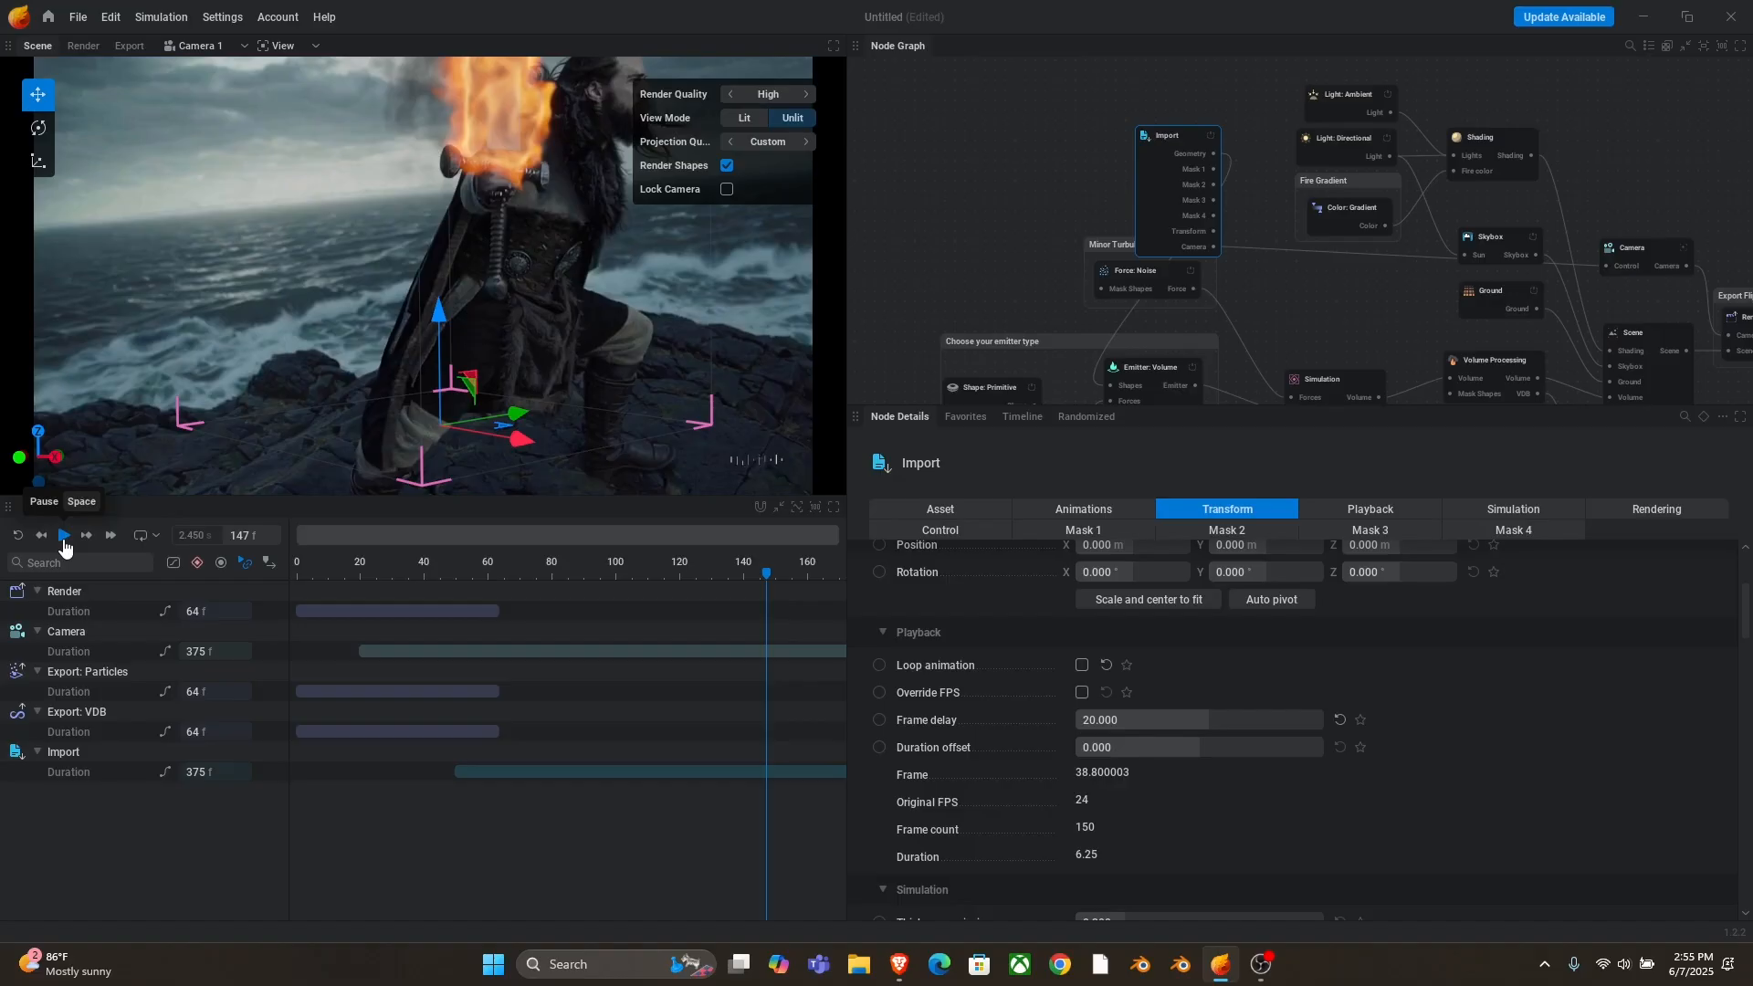
- Play the simulation and set the Simulation node's timestep to 24 Hz in its time control settings
middle_click_drag(1278, 384, 1177, 299)
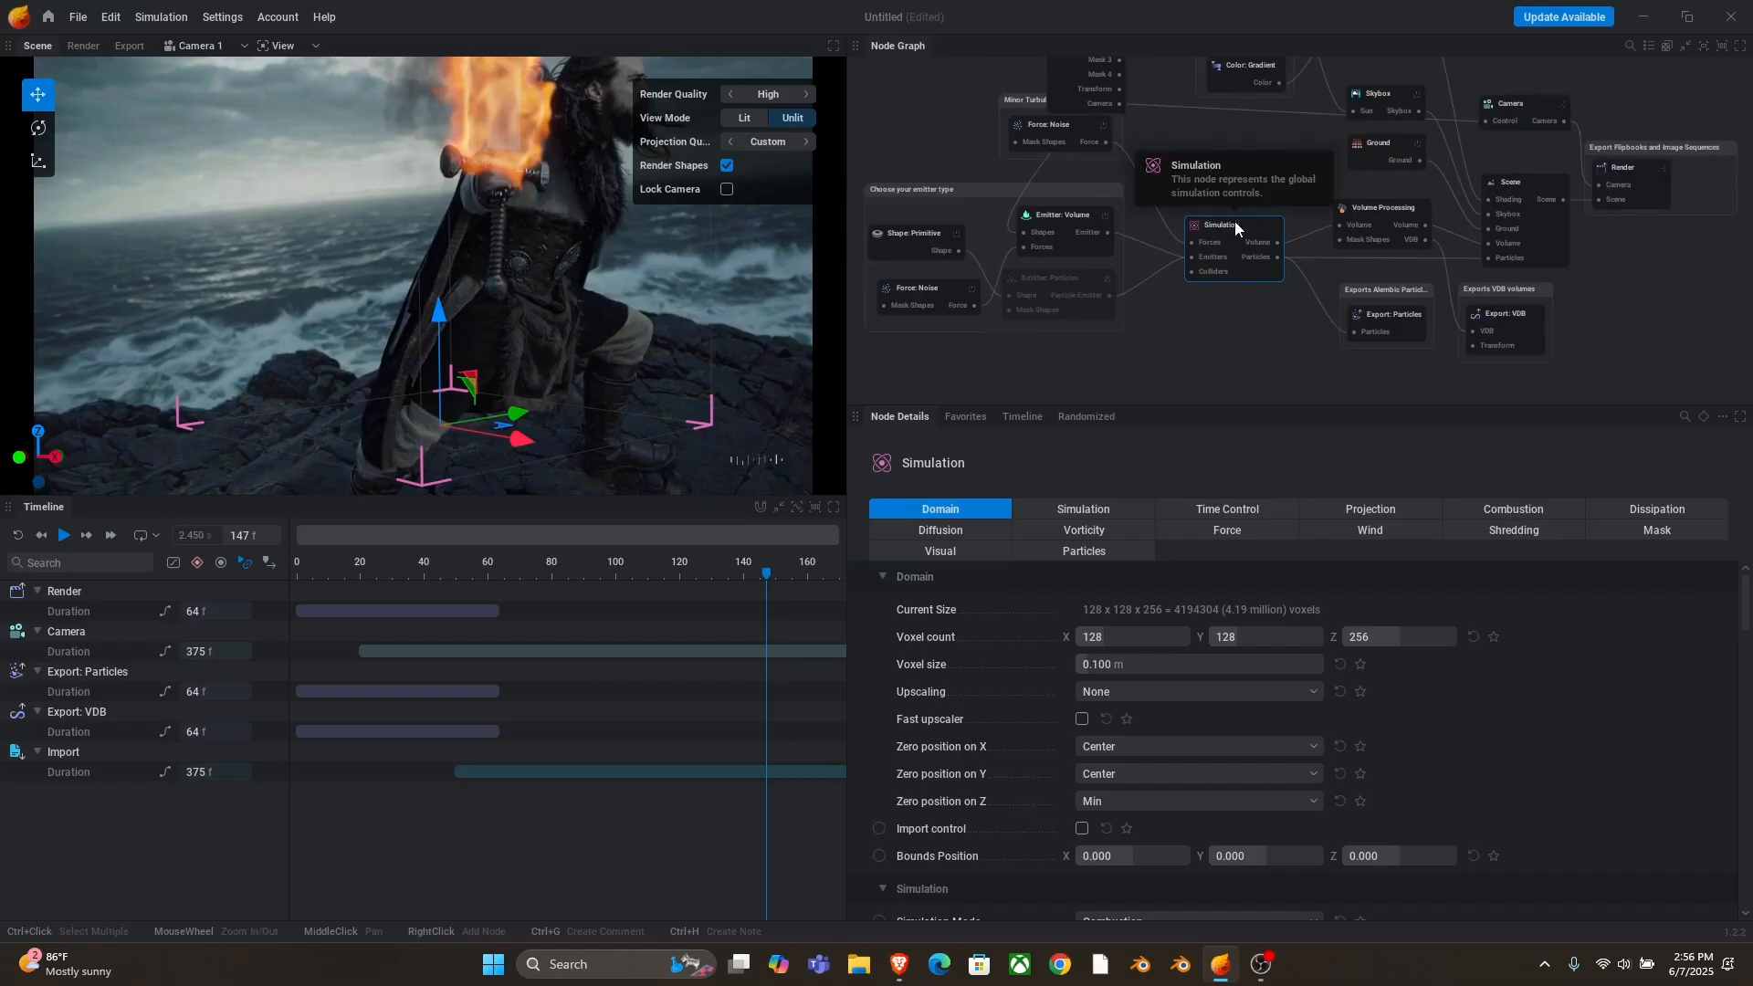
left_click(1241, 510)
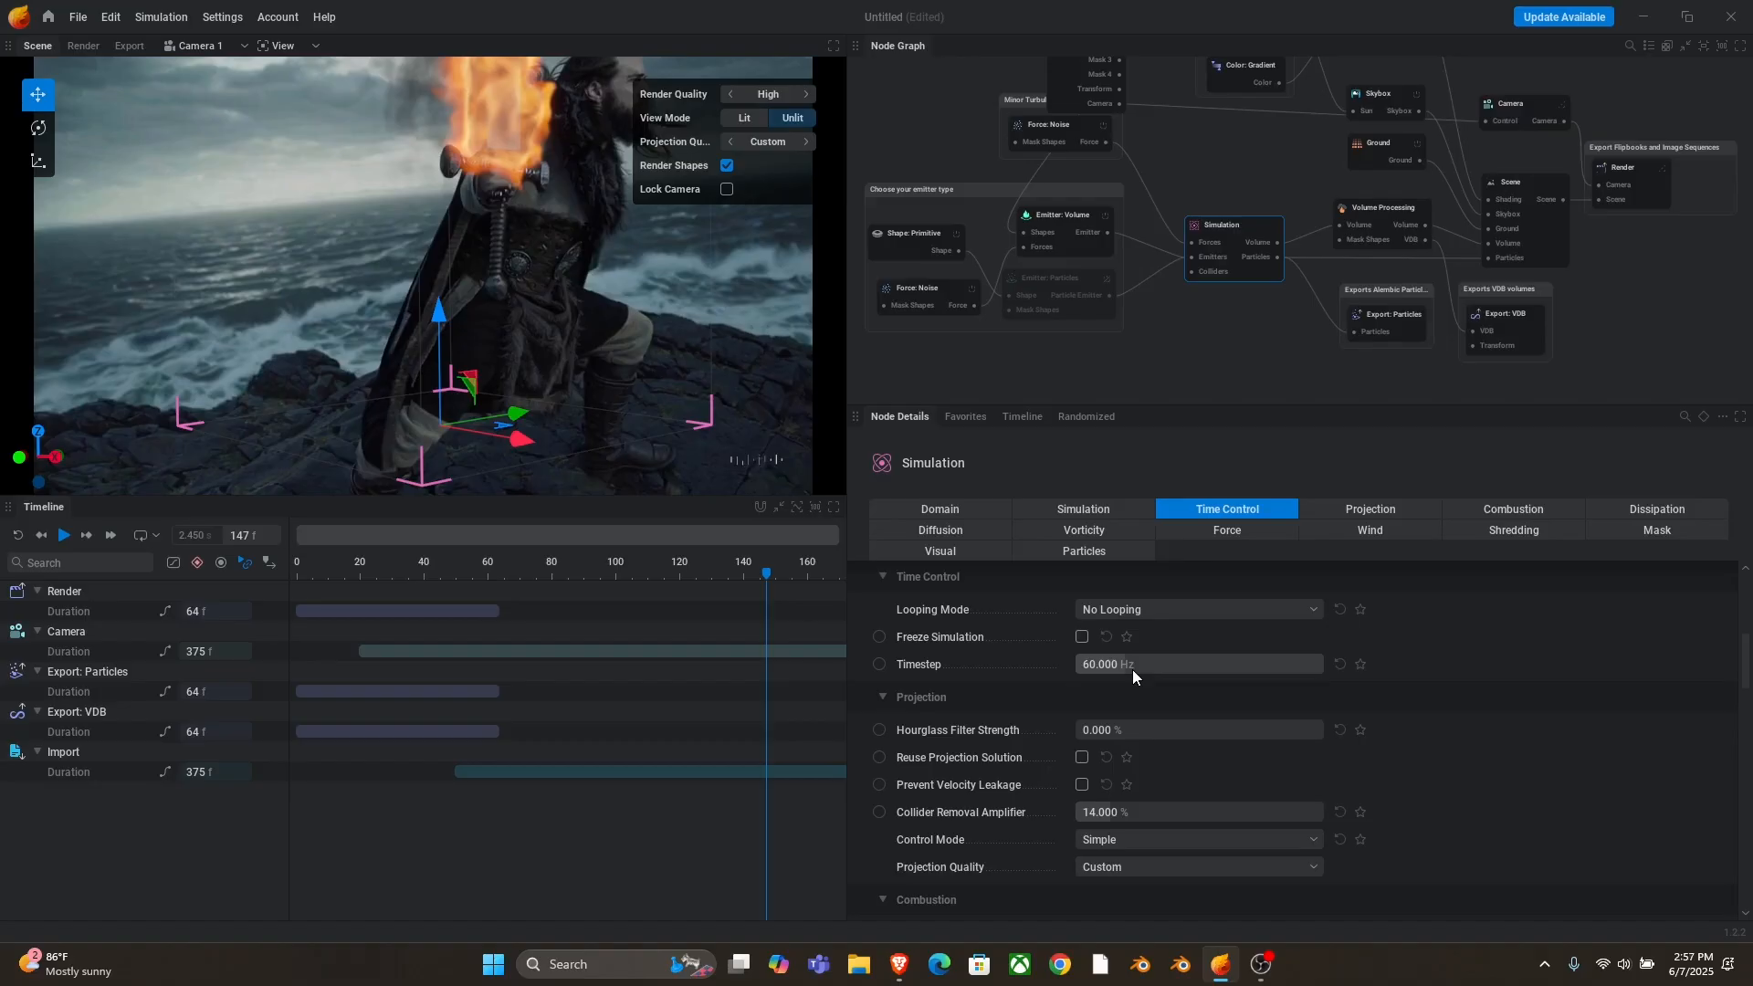
key("space")
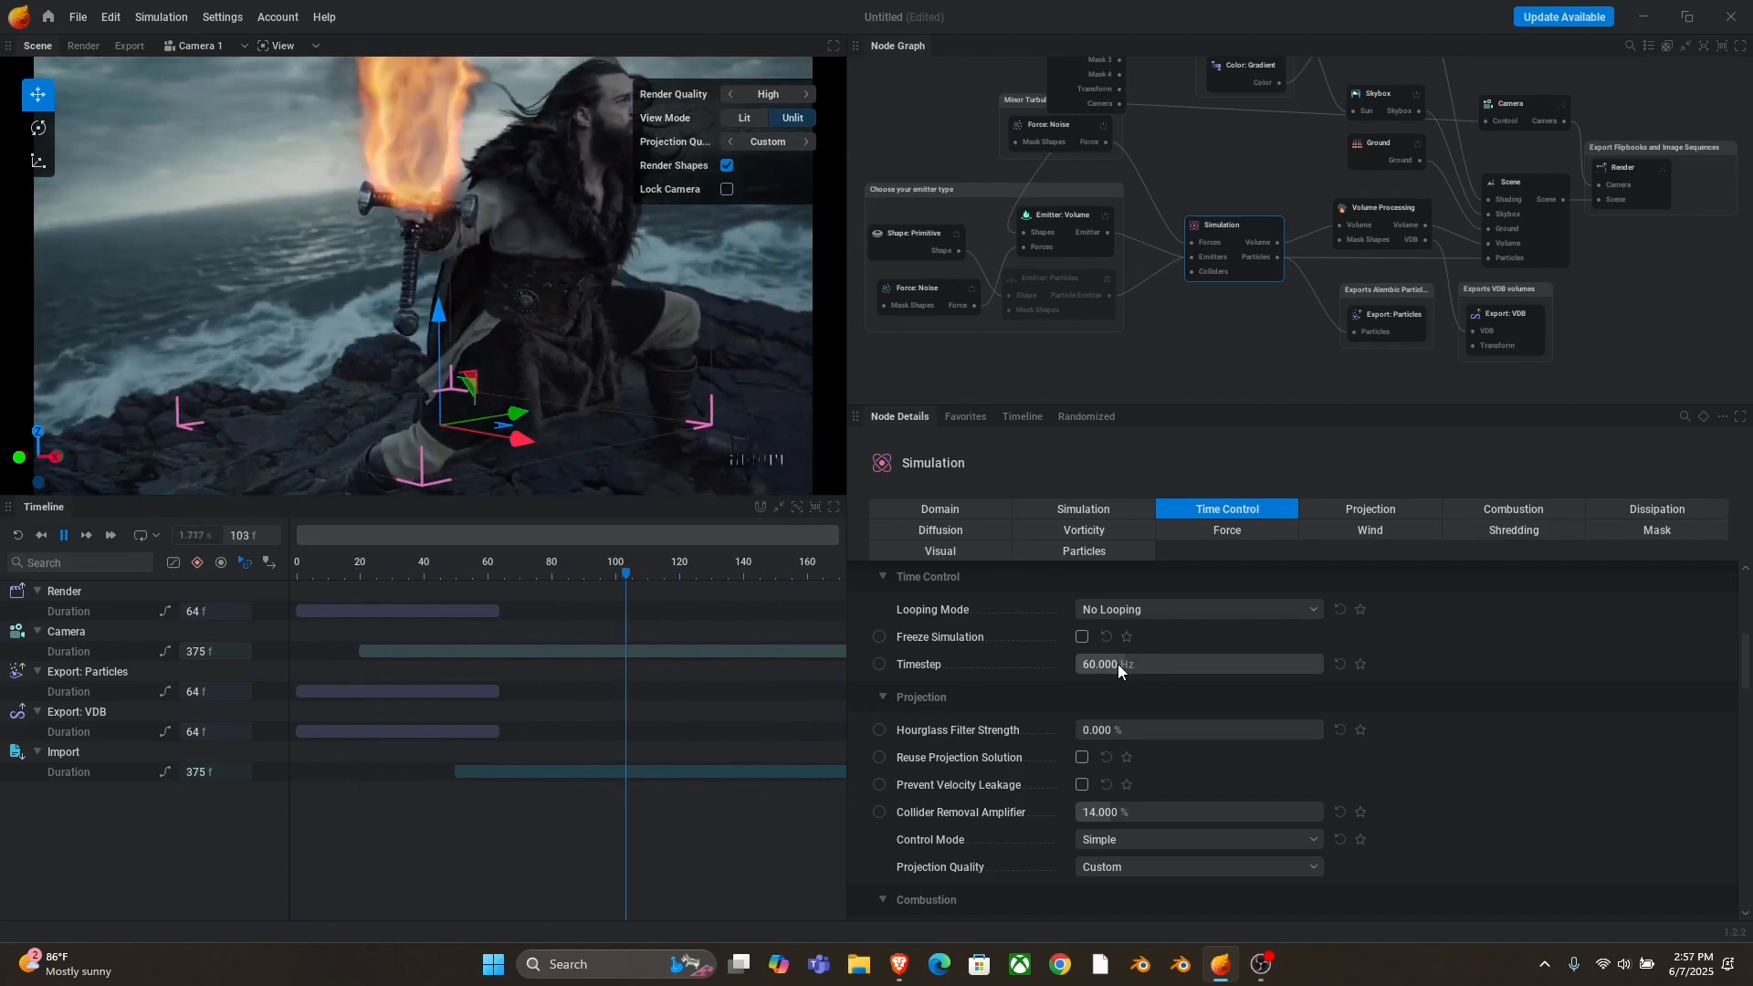
left_click(1117, 665)
type("24")
key("Return")
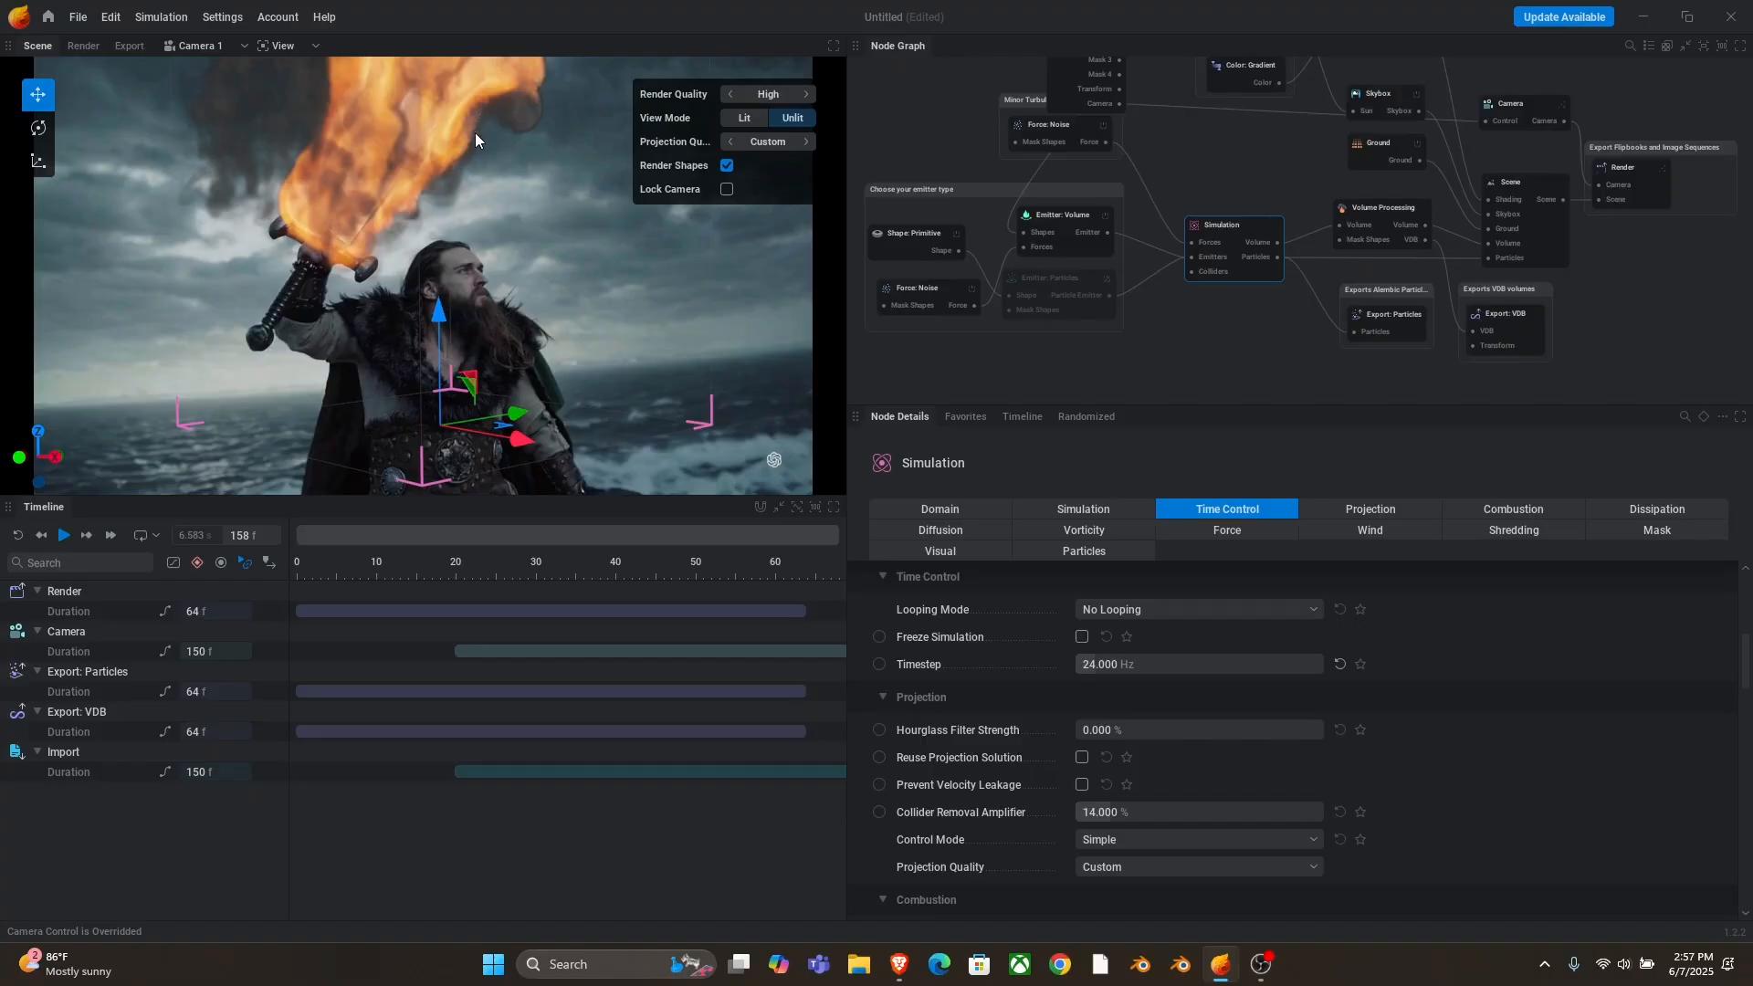
- Try simulation timesteps of 12 Hz and 13 Hz with a replay from the start, and restore the timestep to 60 Hz
left_click_drag(1186, 665, 1123, 665)
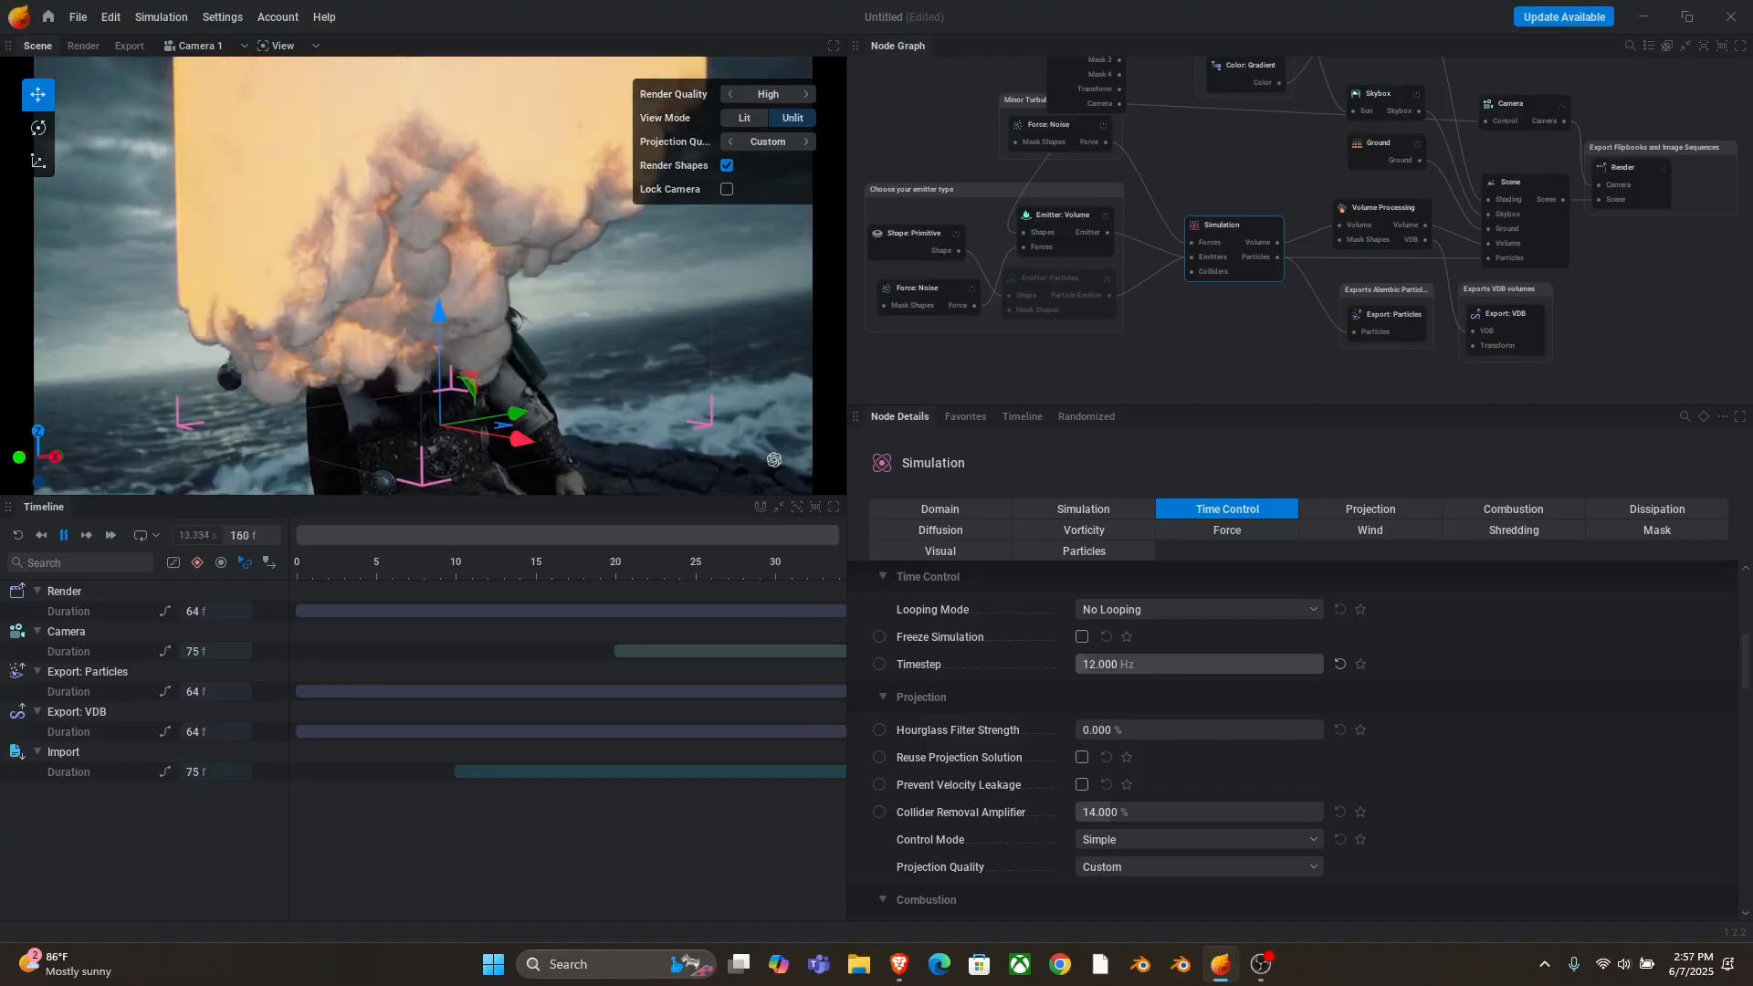
left_click(21, 536)
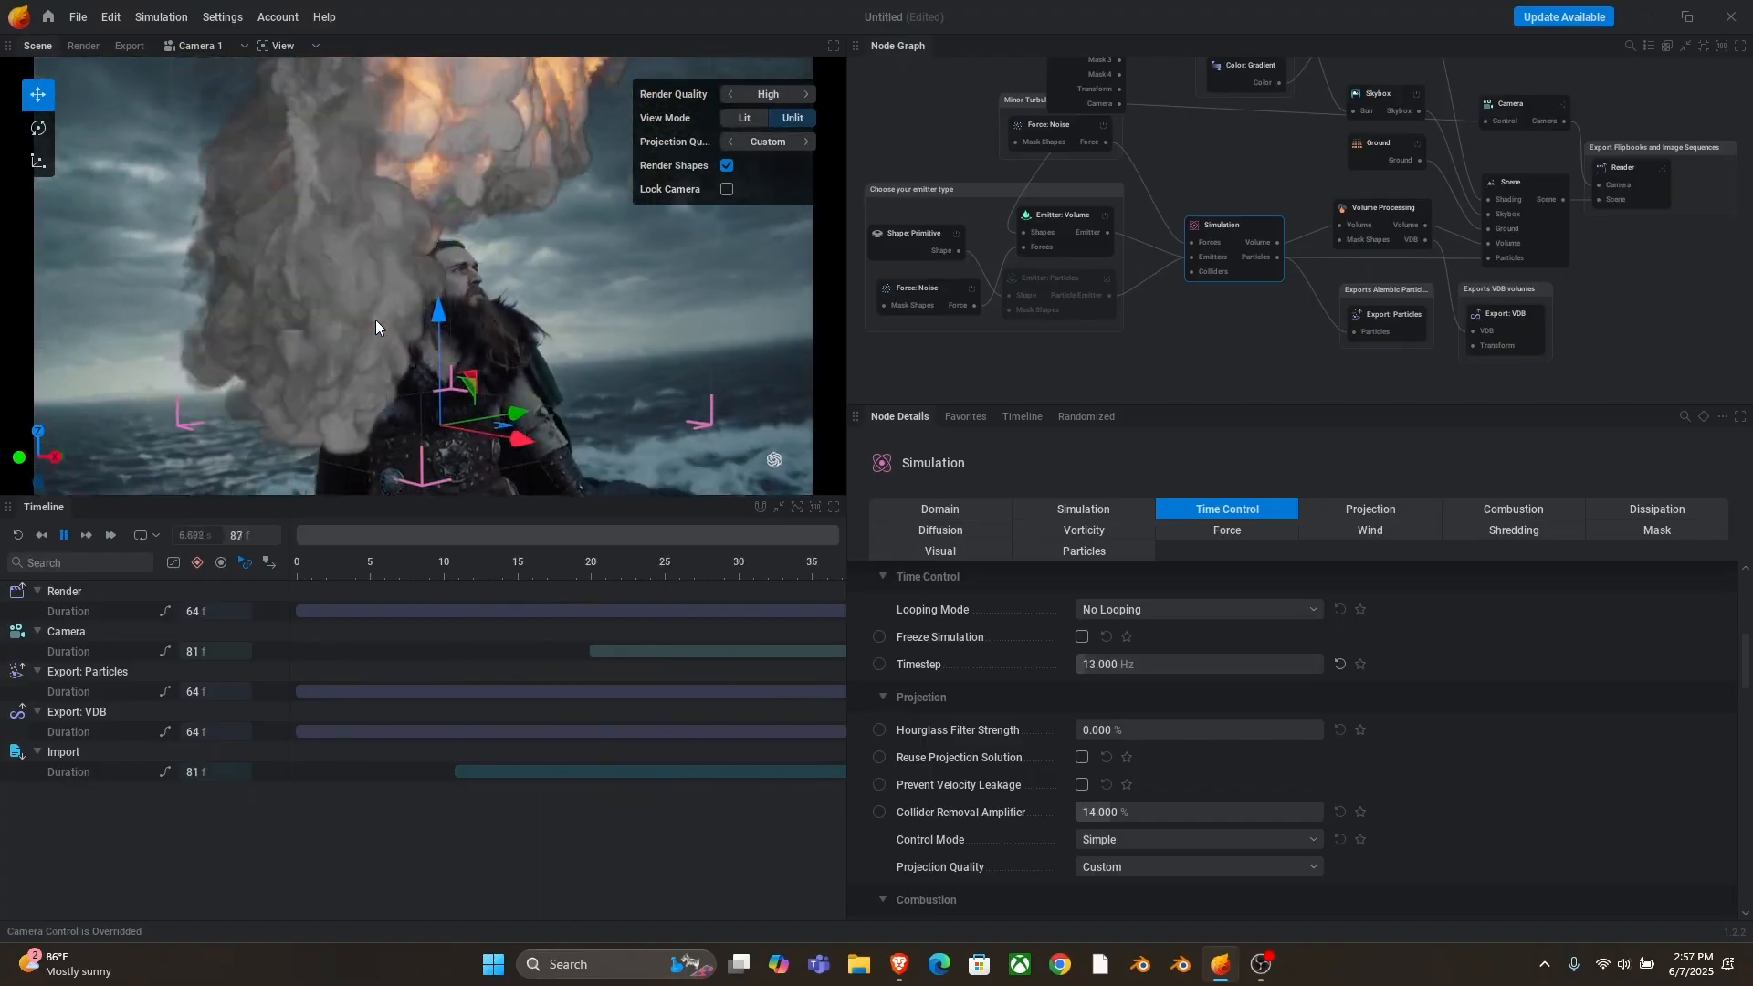
left_click(1133, 665)
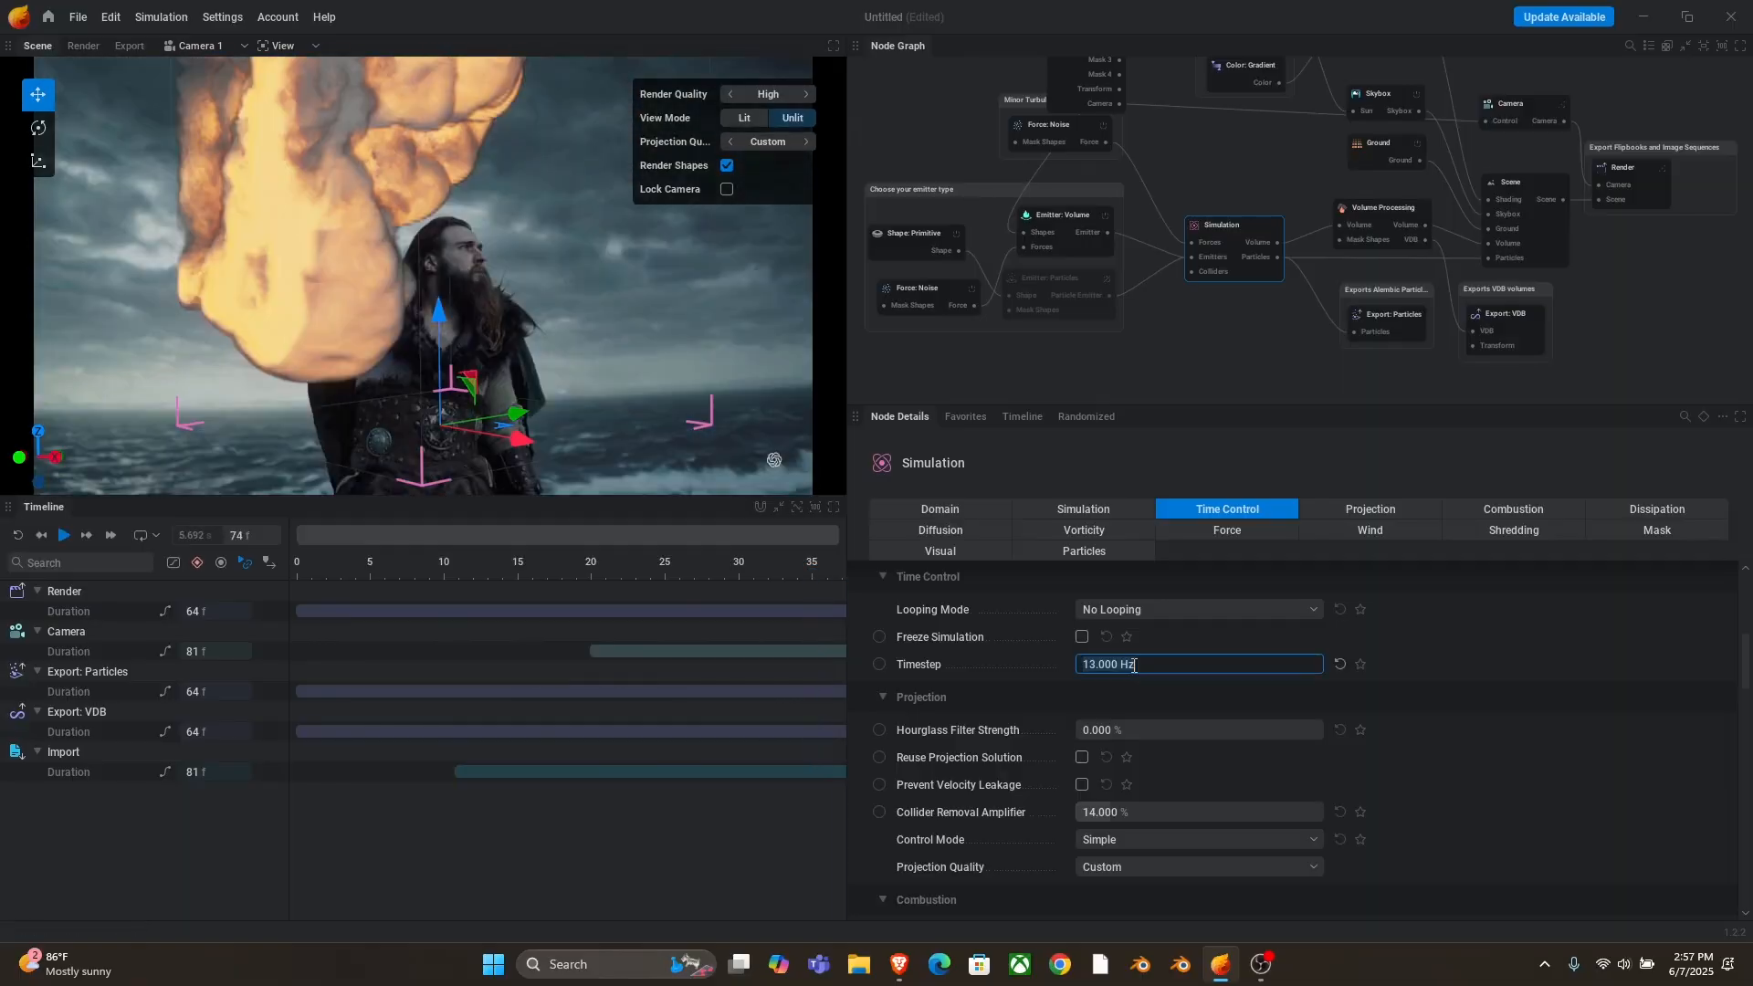
type("6")
key("Return")
- Set the Simulation node's timestep to 120 Hz
left_click(1110, 666)
type("120")
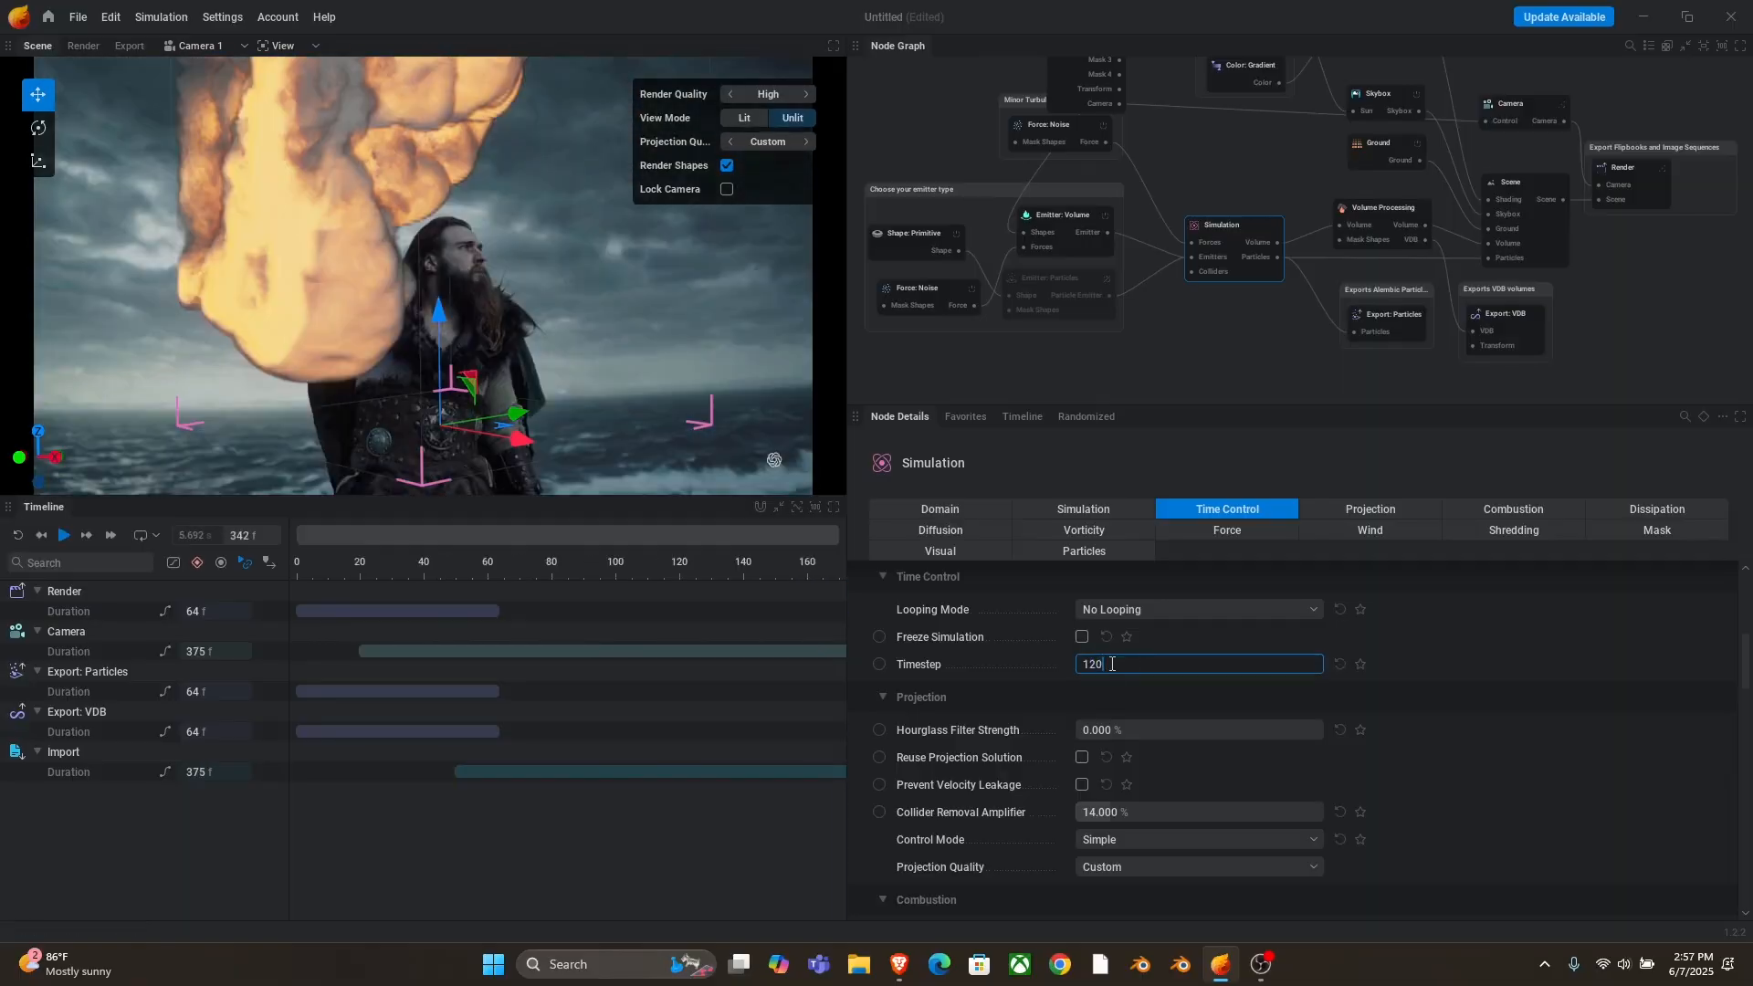
key("Return")
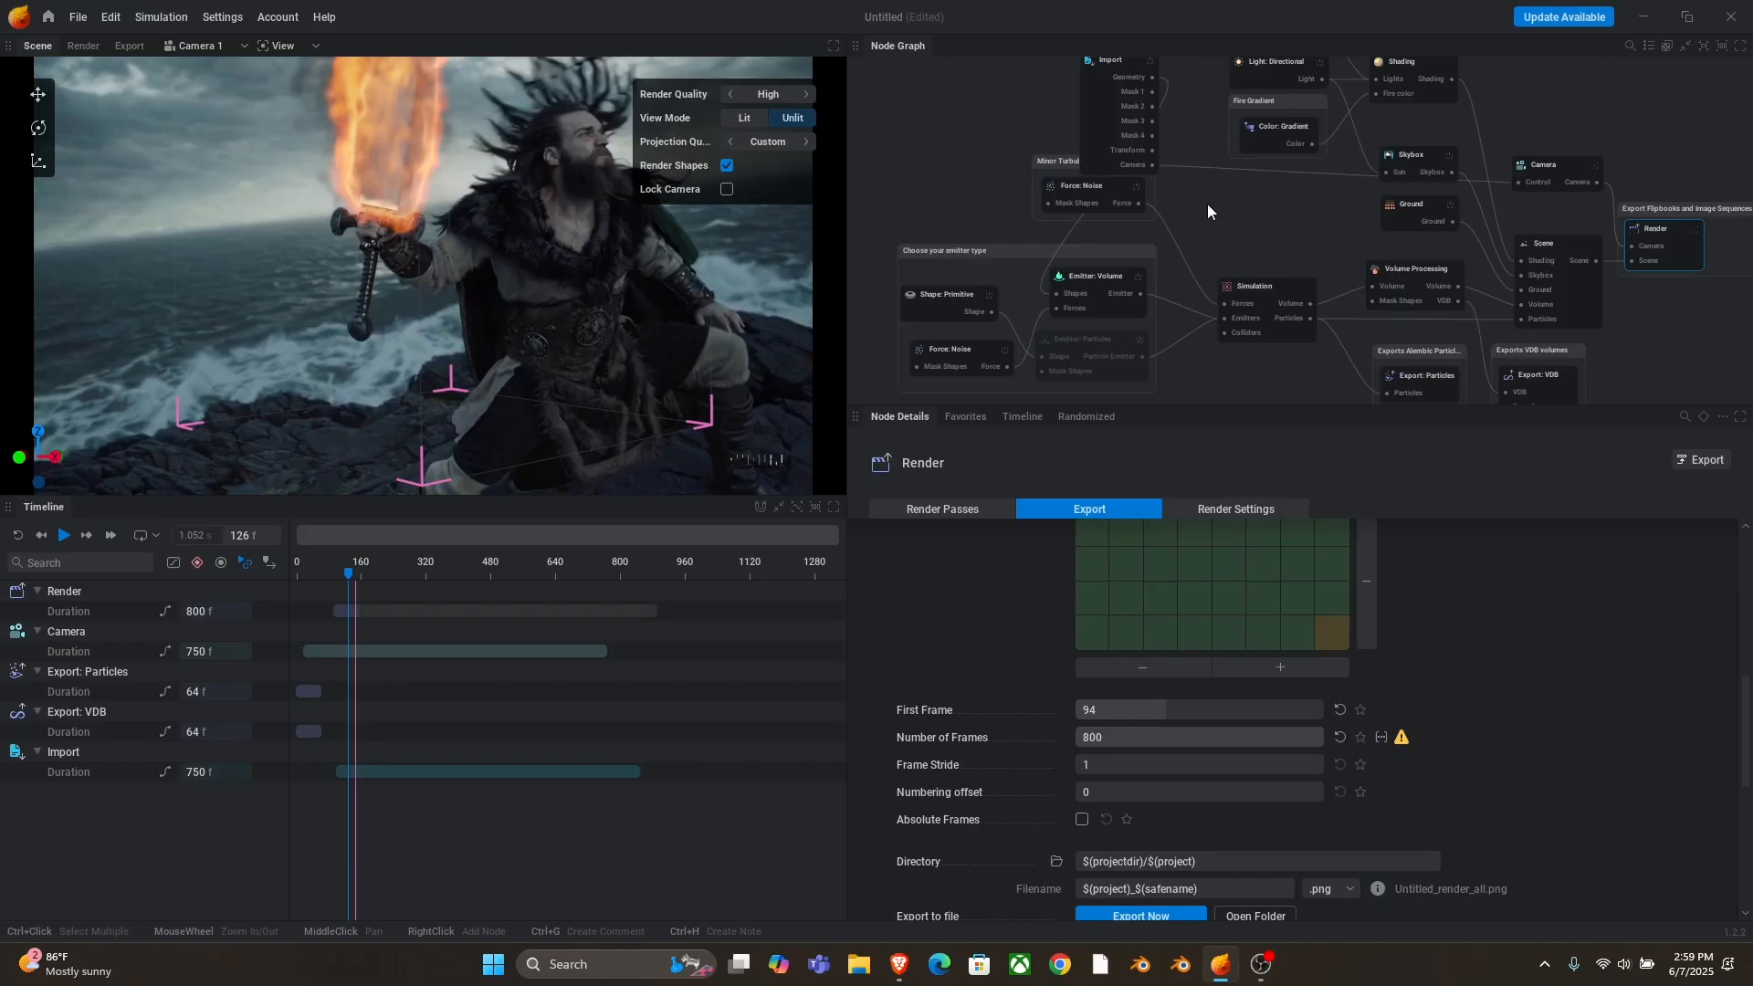
- Play the simulation and set the Render node's export to 61 frames with a frame stride of 12
middle_click_drag(1241, 223, 1223, 214)
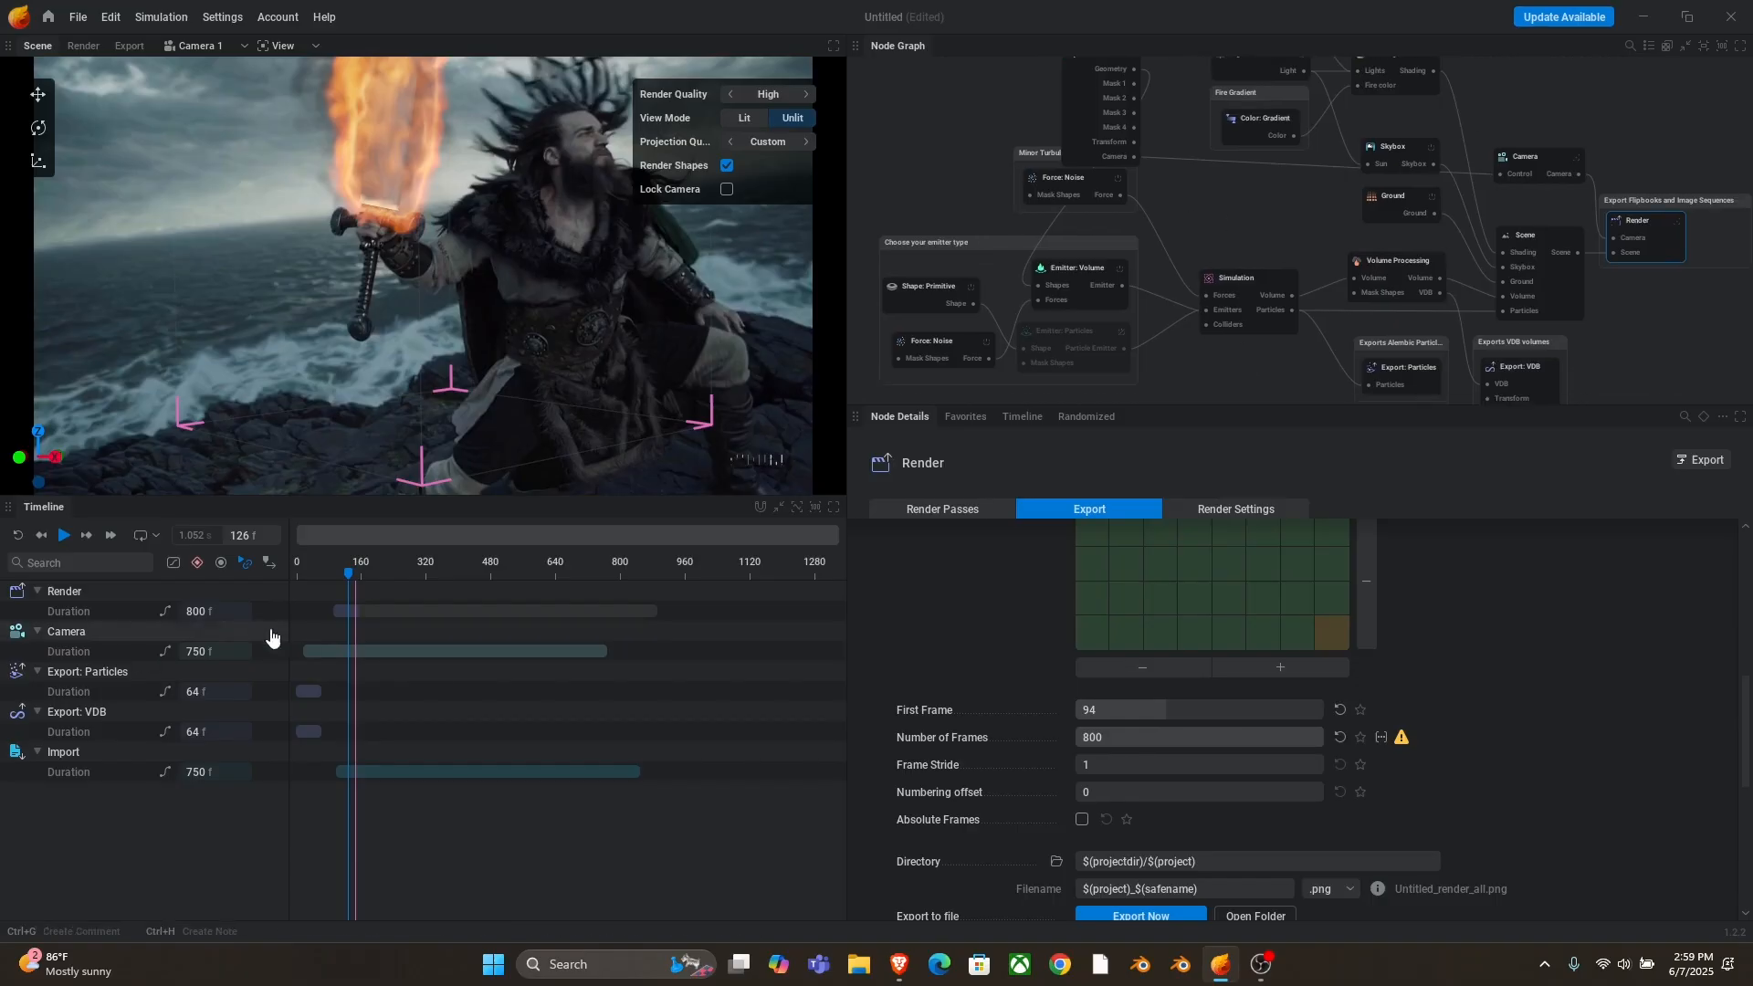
left_click(63, 535)
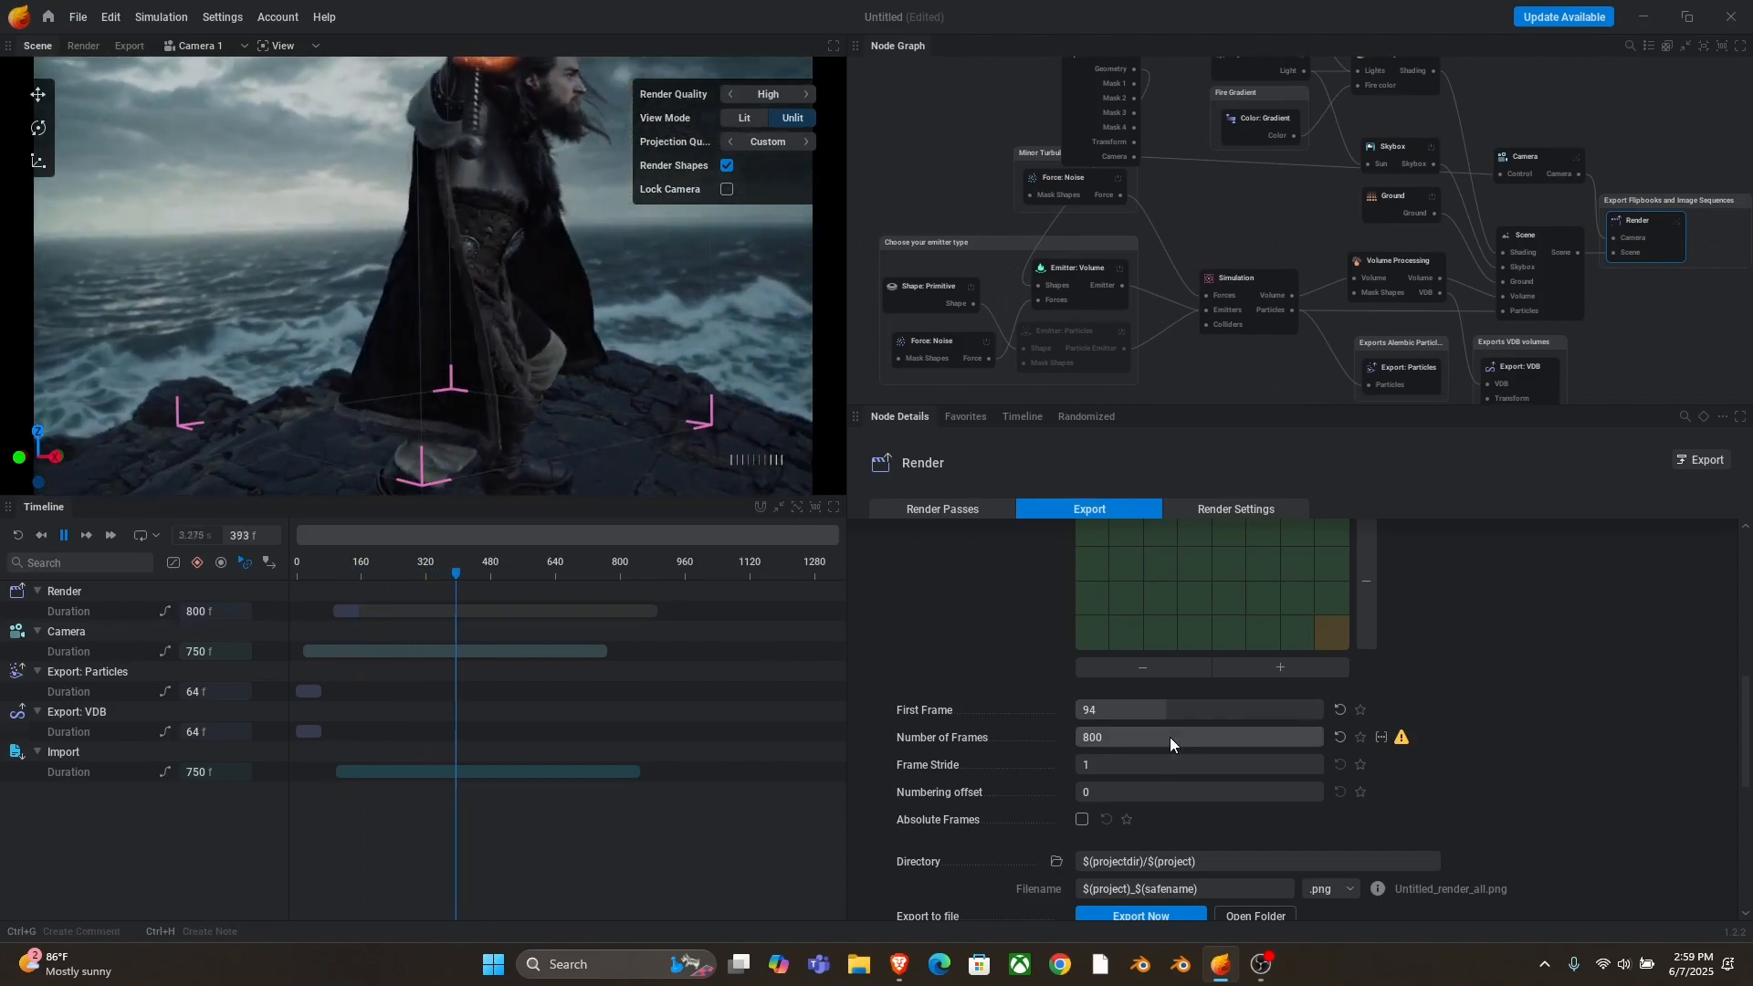
left_click_drag(1169, 736, 1215, 737)
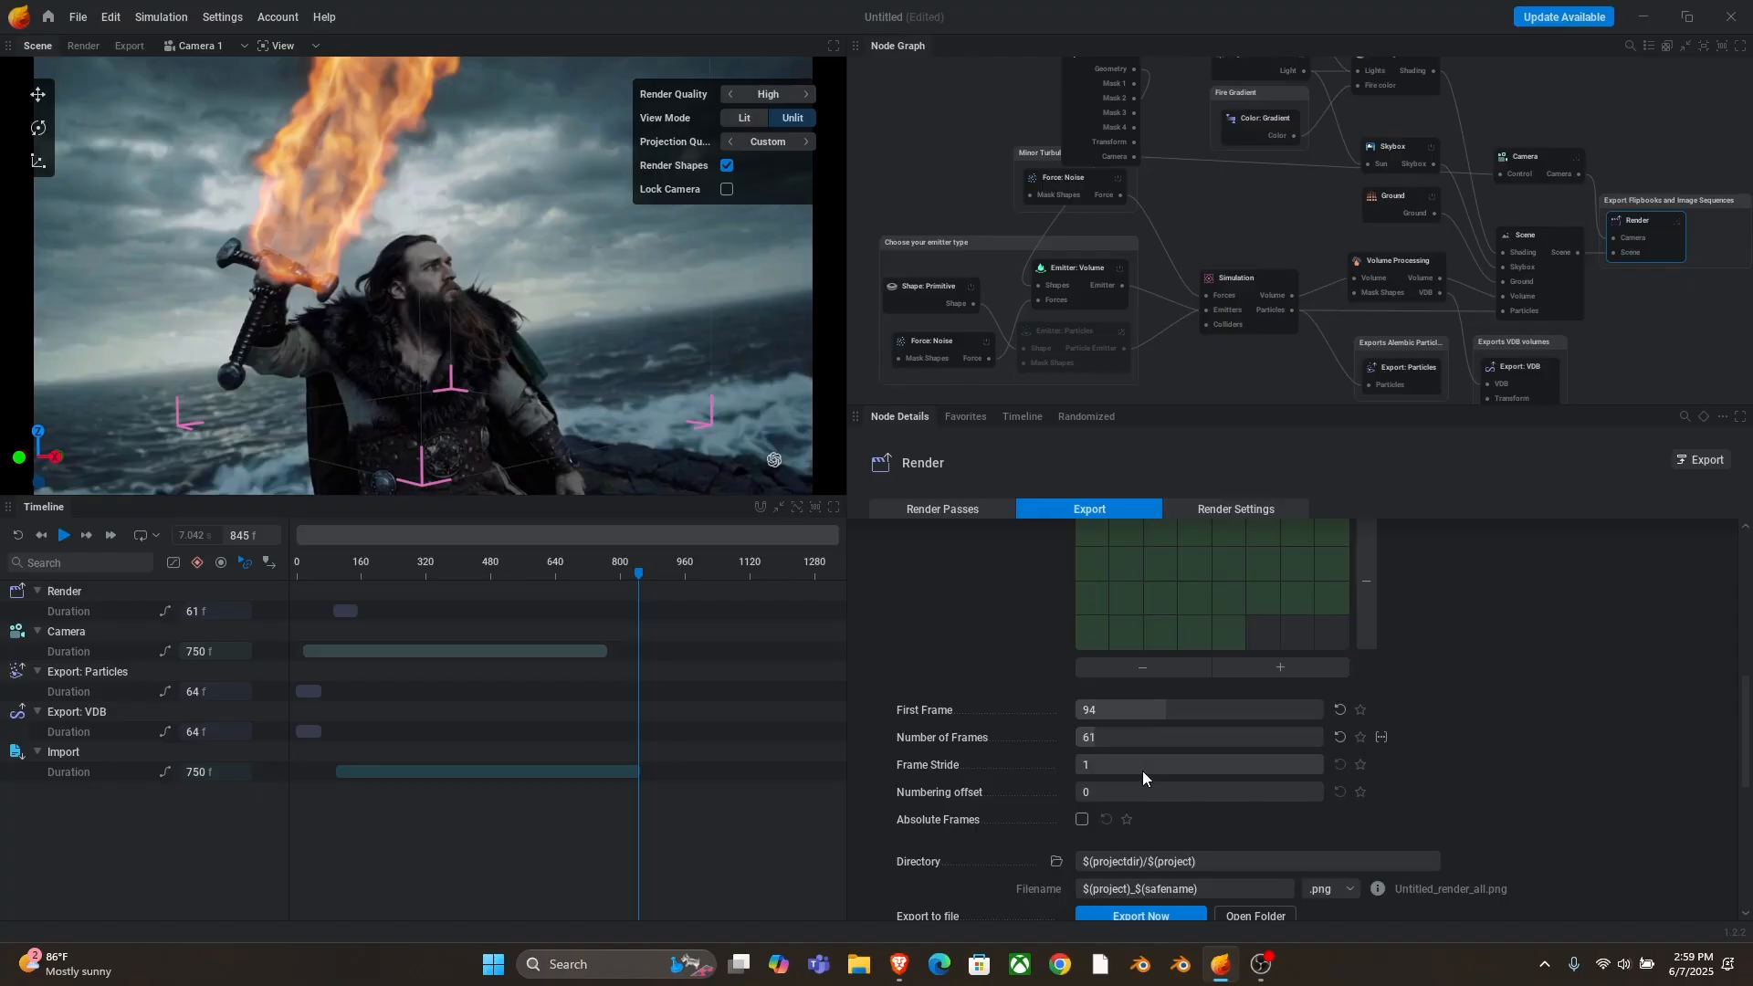
left_click_drag(1142, 771, 1155, 770)
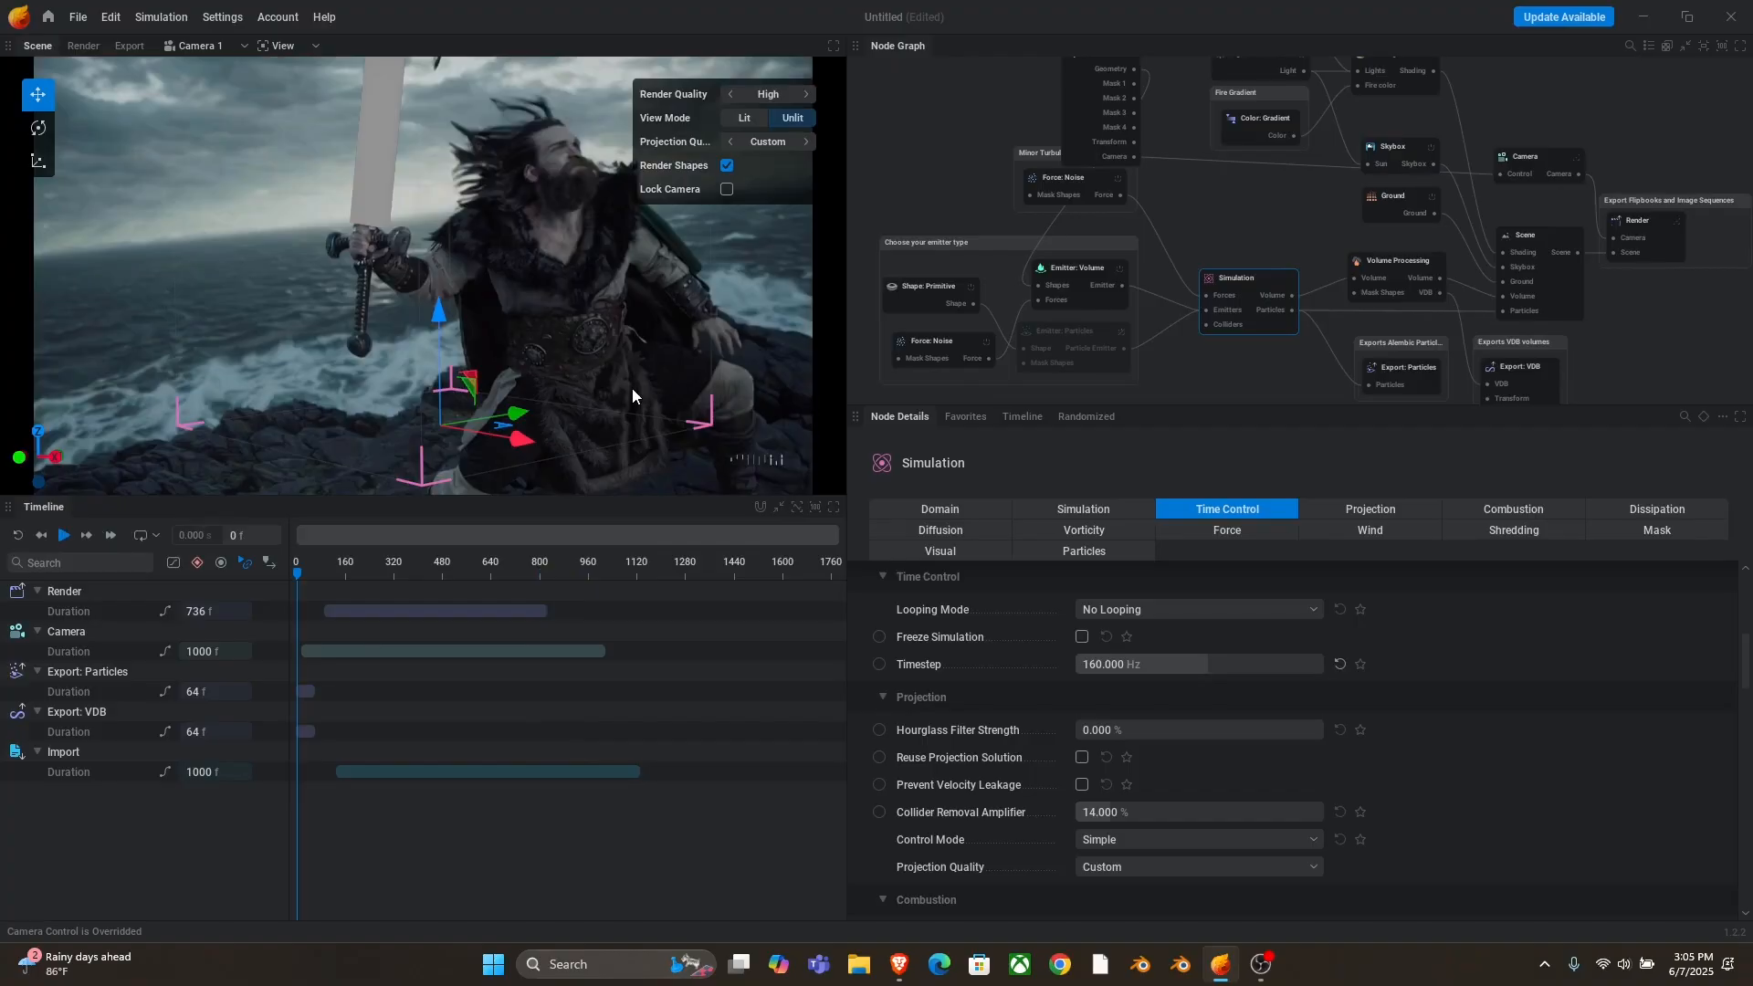
- Play the simulation at the 160 Hz timestep and inspect the fire's motion along the sword
key("space")
middle_click_drag(1223, 176, 1203, 153)
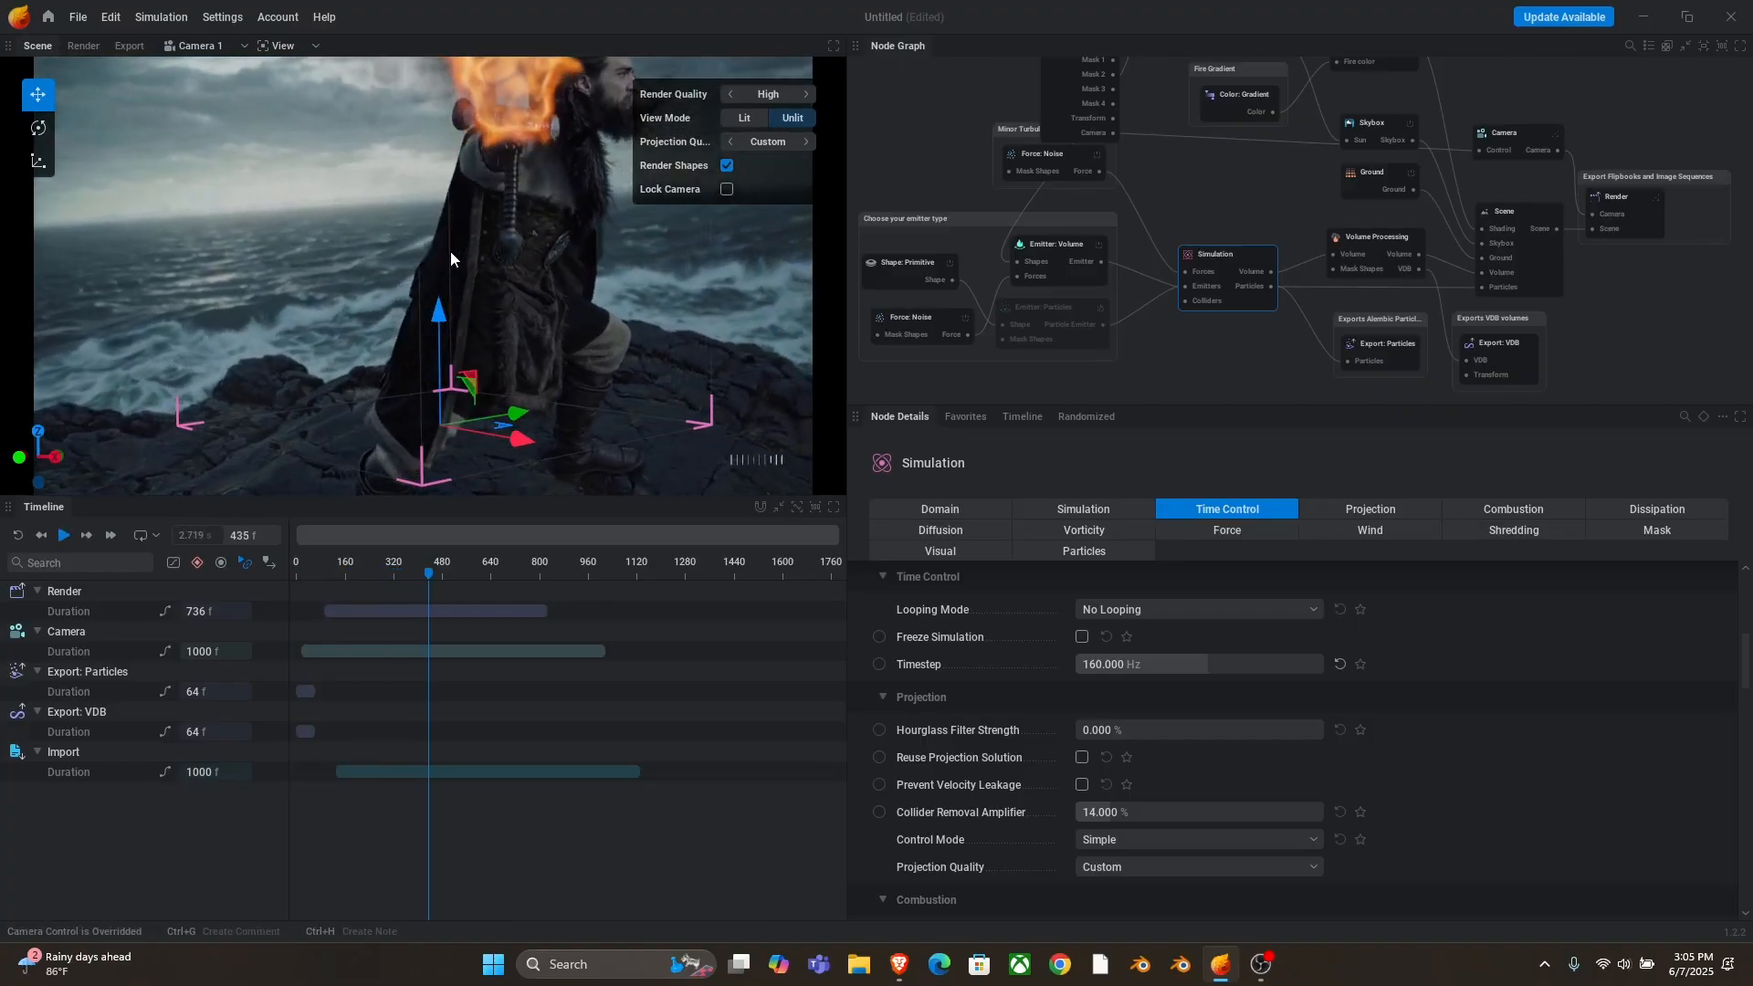
key("space")
left_click(1063, 247)
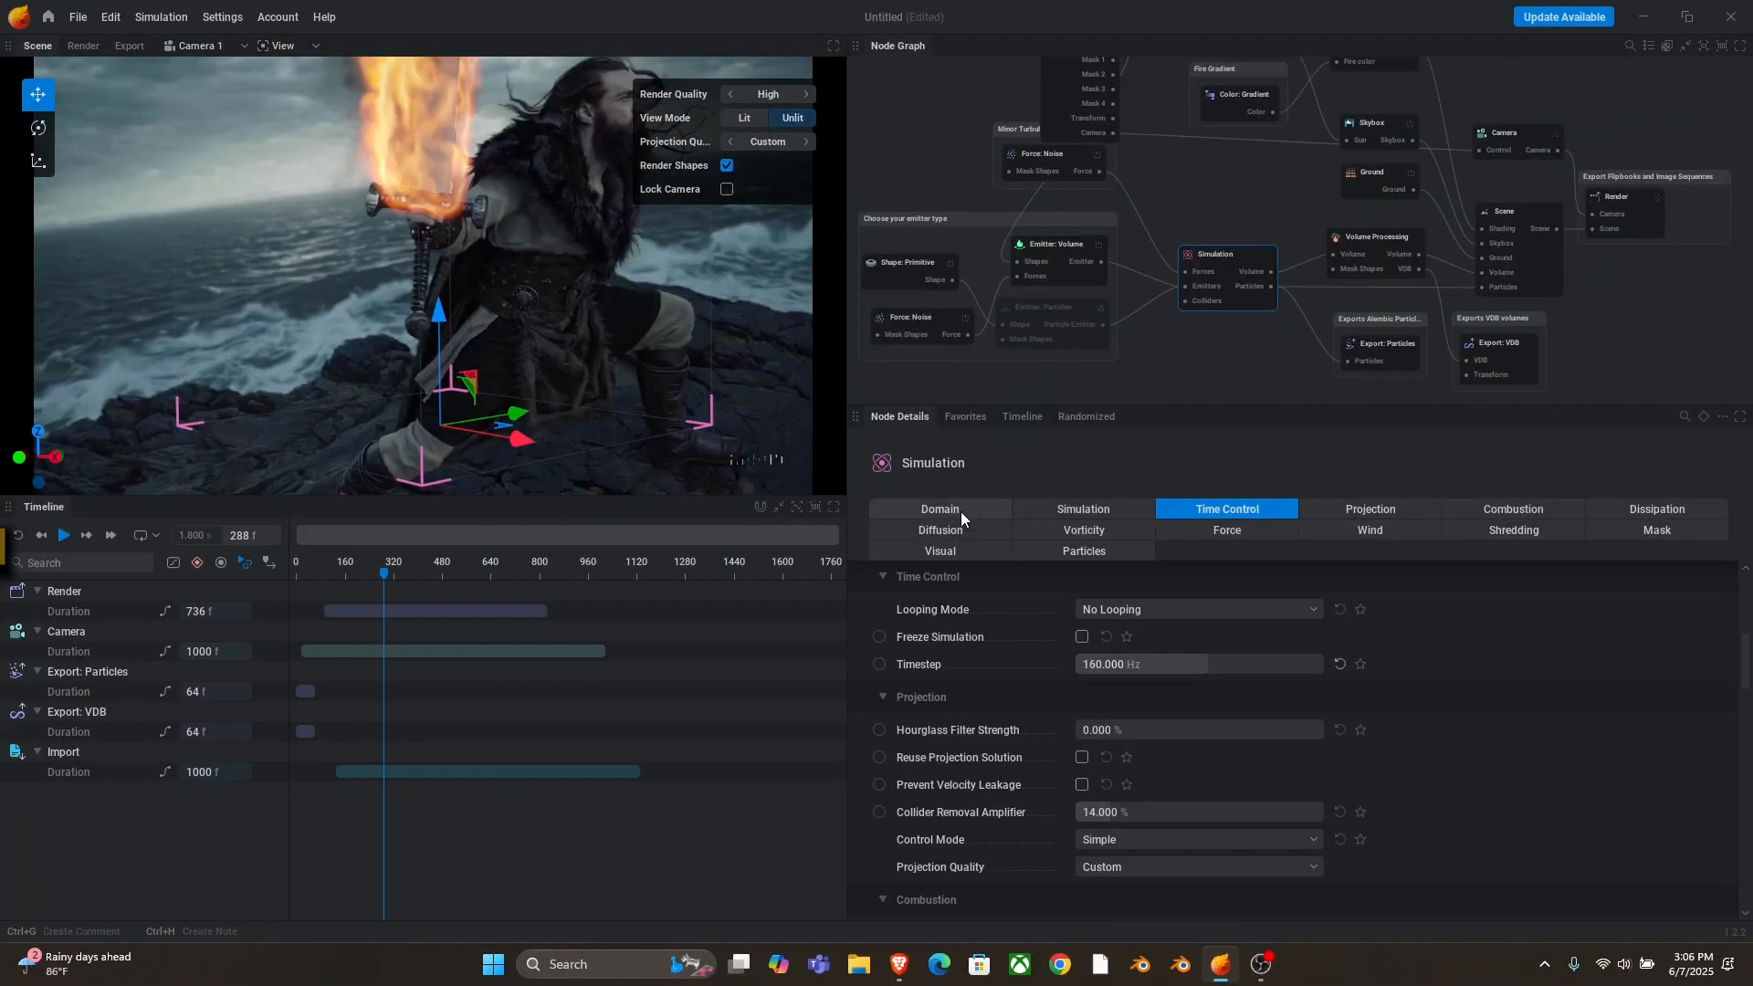
- Set the simulation domain's voxel size to 0.05 m and check how the fire fits the domain bounds
left_click(960, 511)
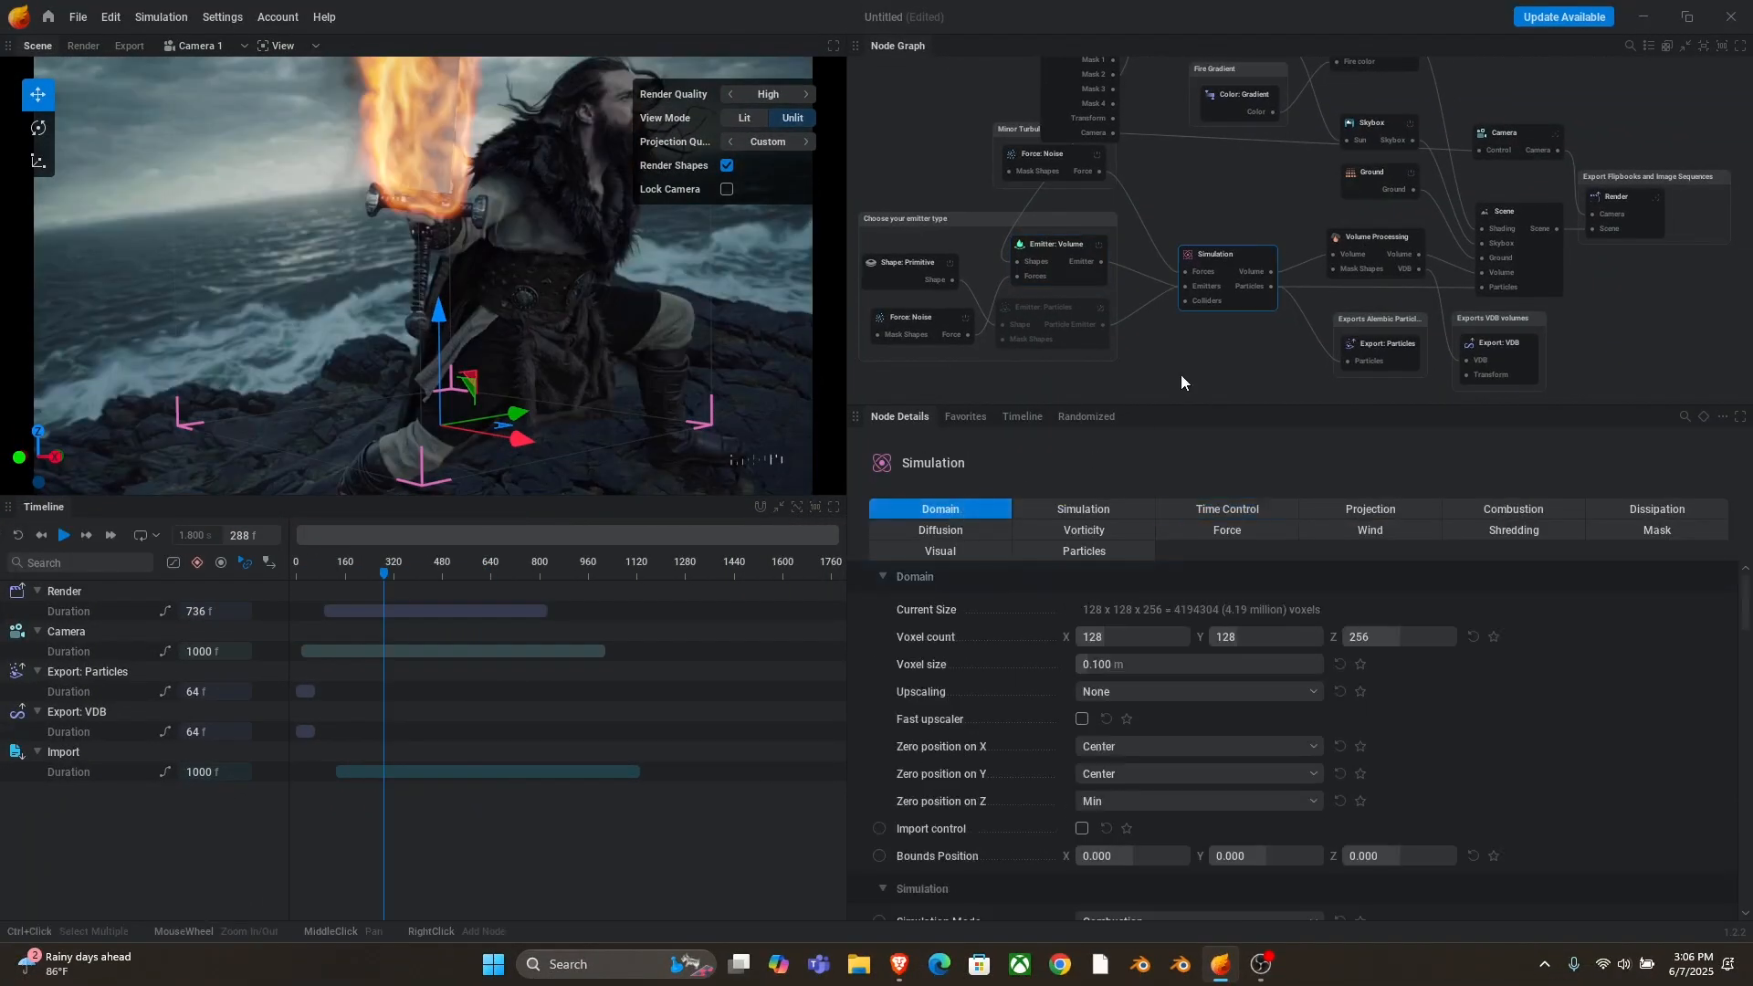
left_click(1132, 664)
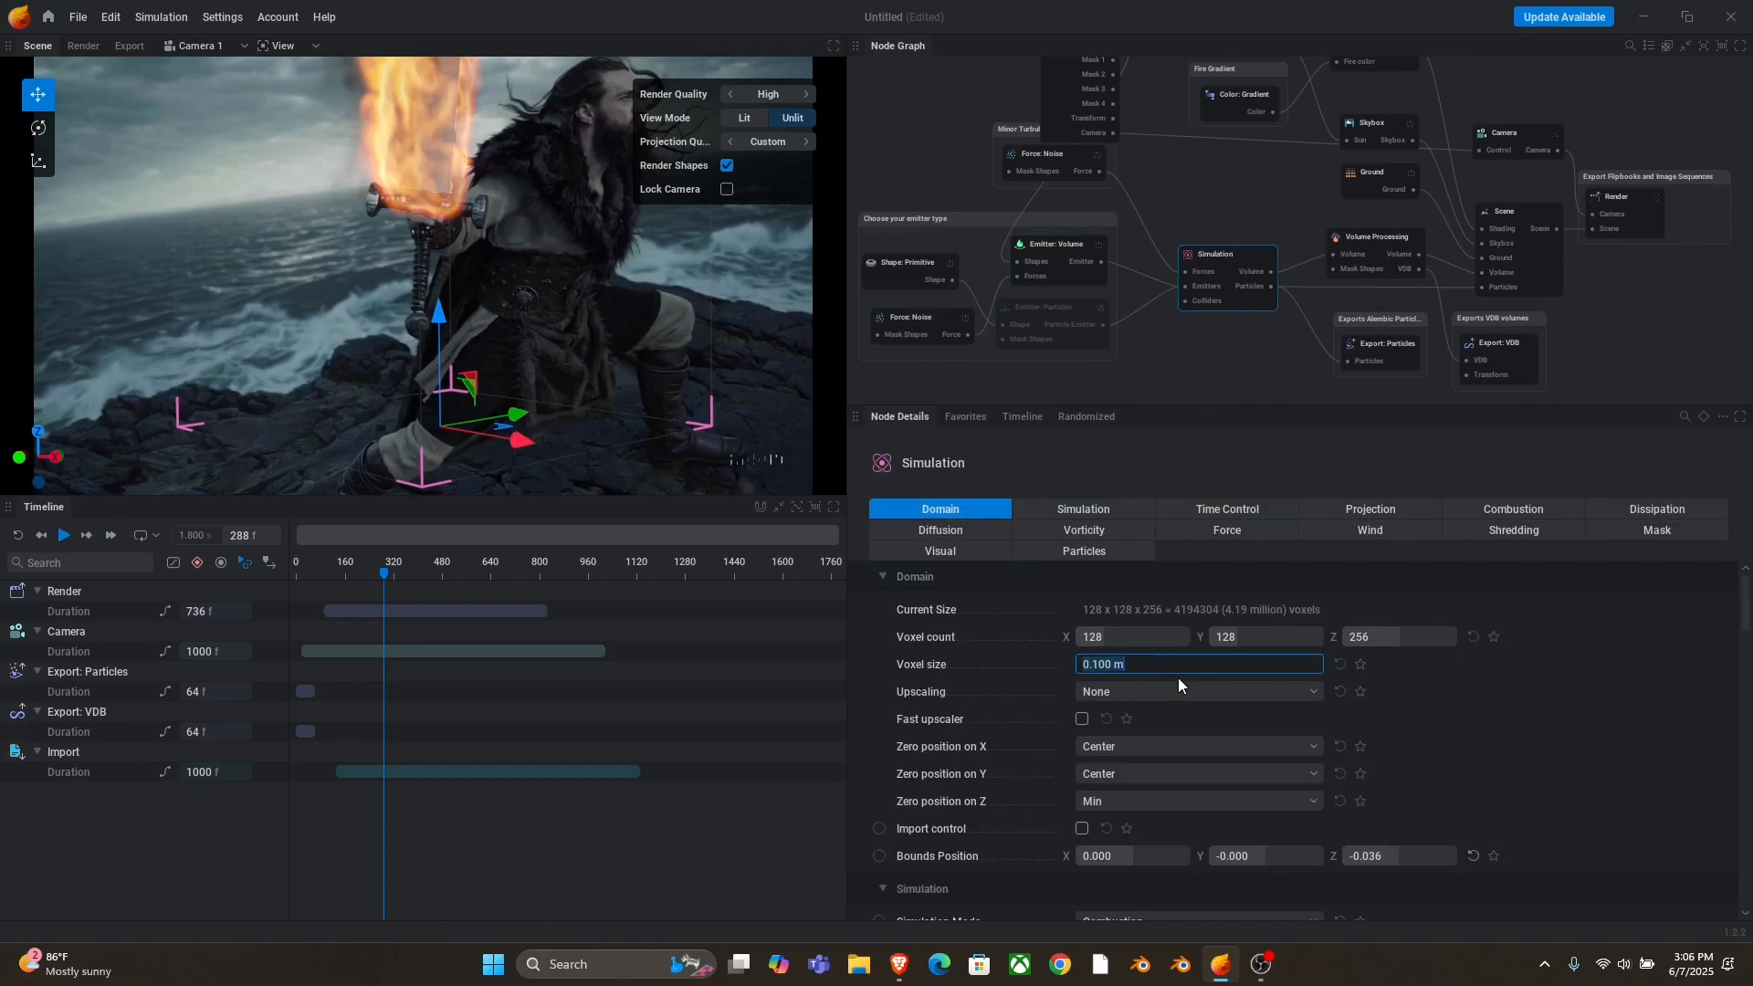
key("ctrl+a")
key("BackSpace")
type("0.05")
key("Return")
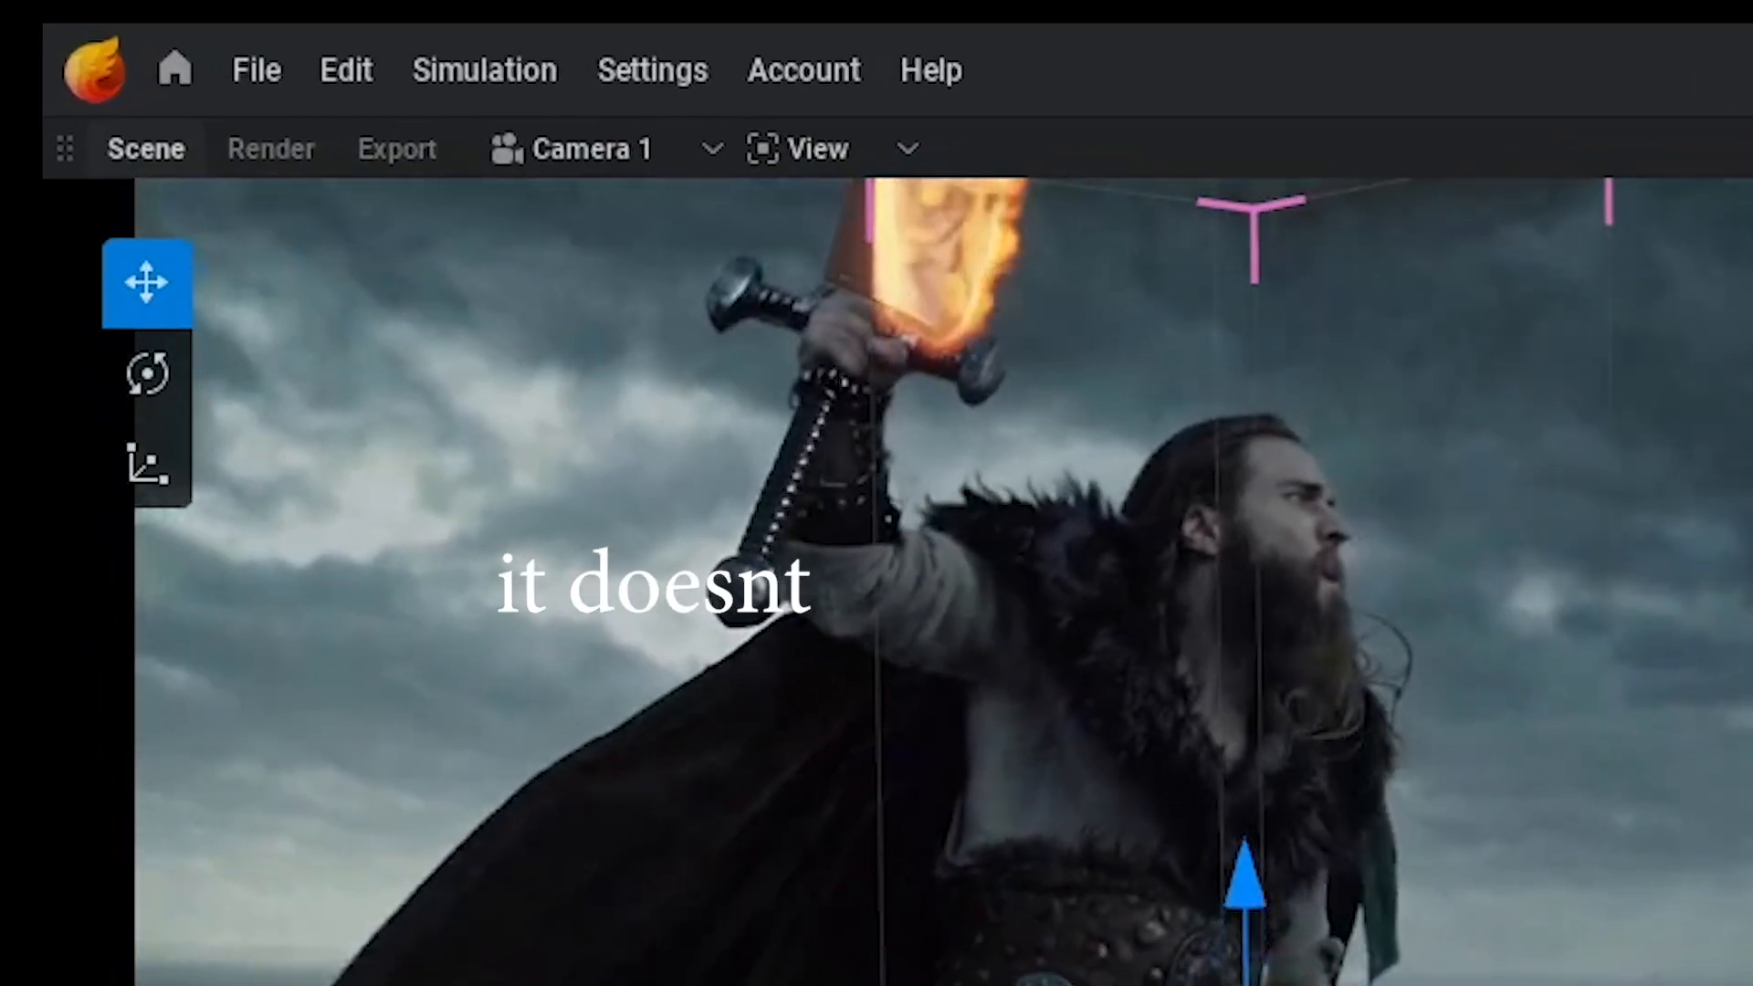
left_click(135, 974)
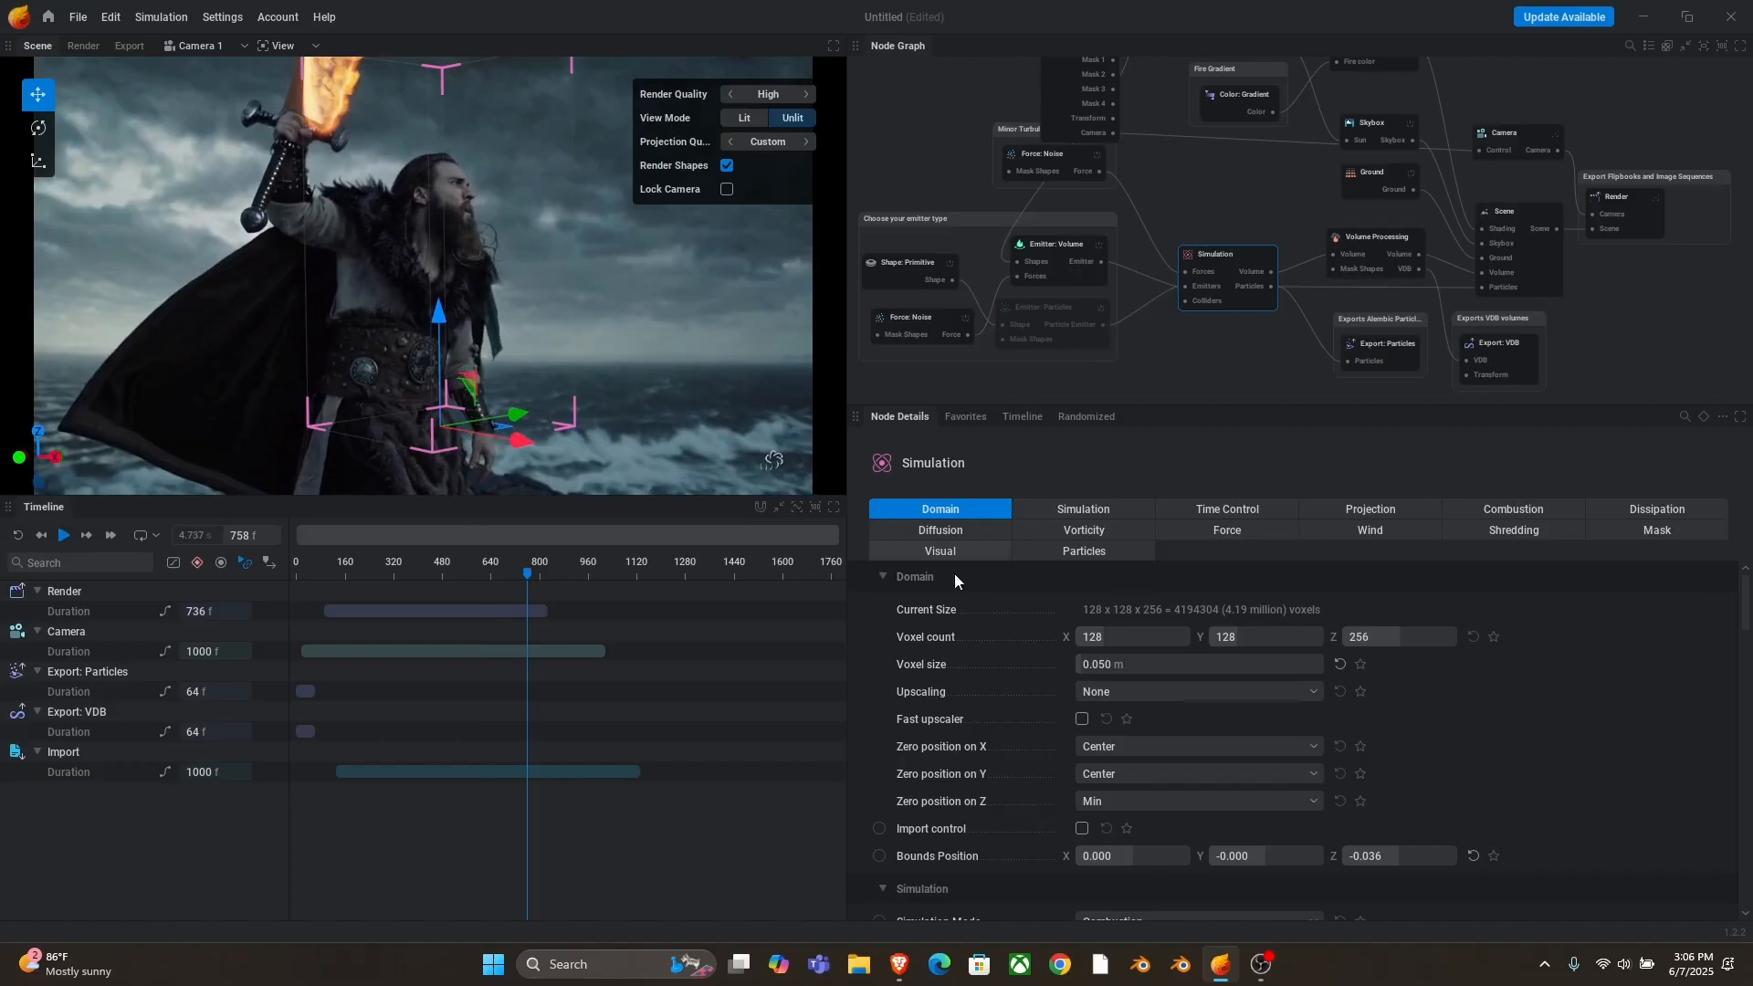
- Set the simulation domain's Y voxel count to 256
left_click(1245, 637)
type("2")
type("56")
key("Return")
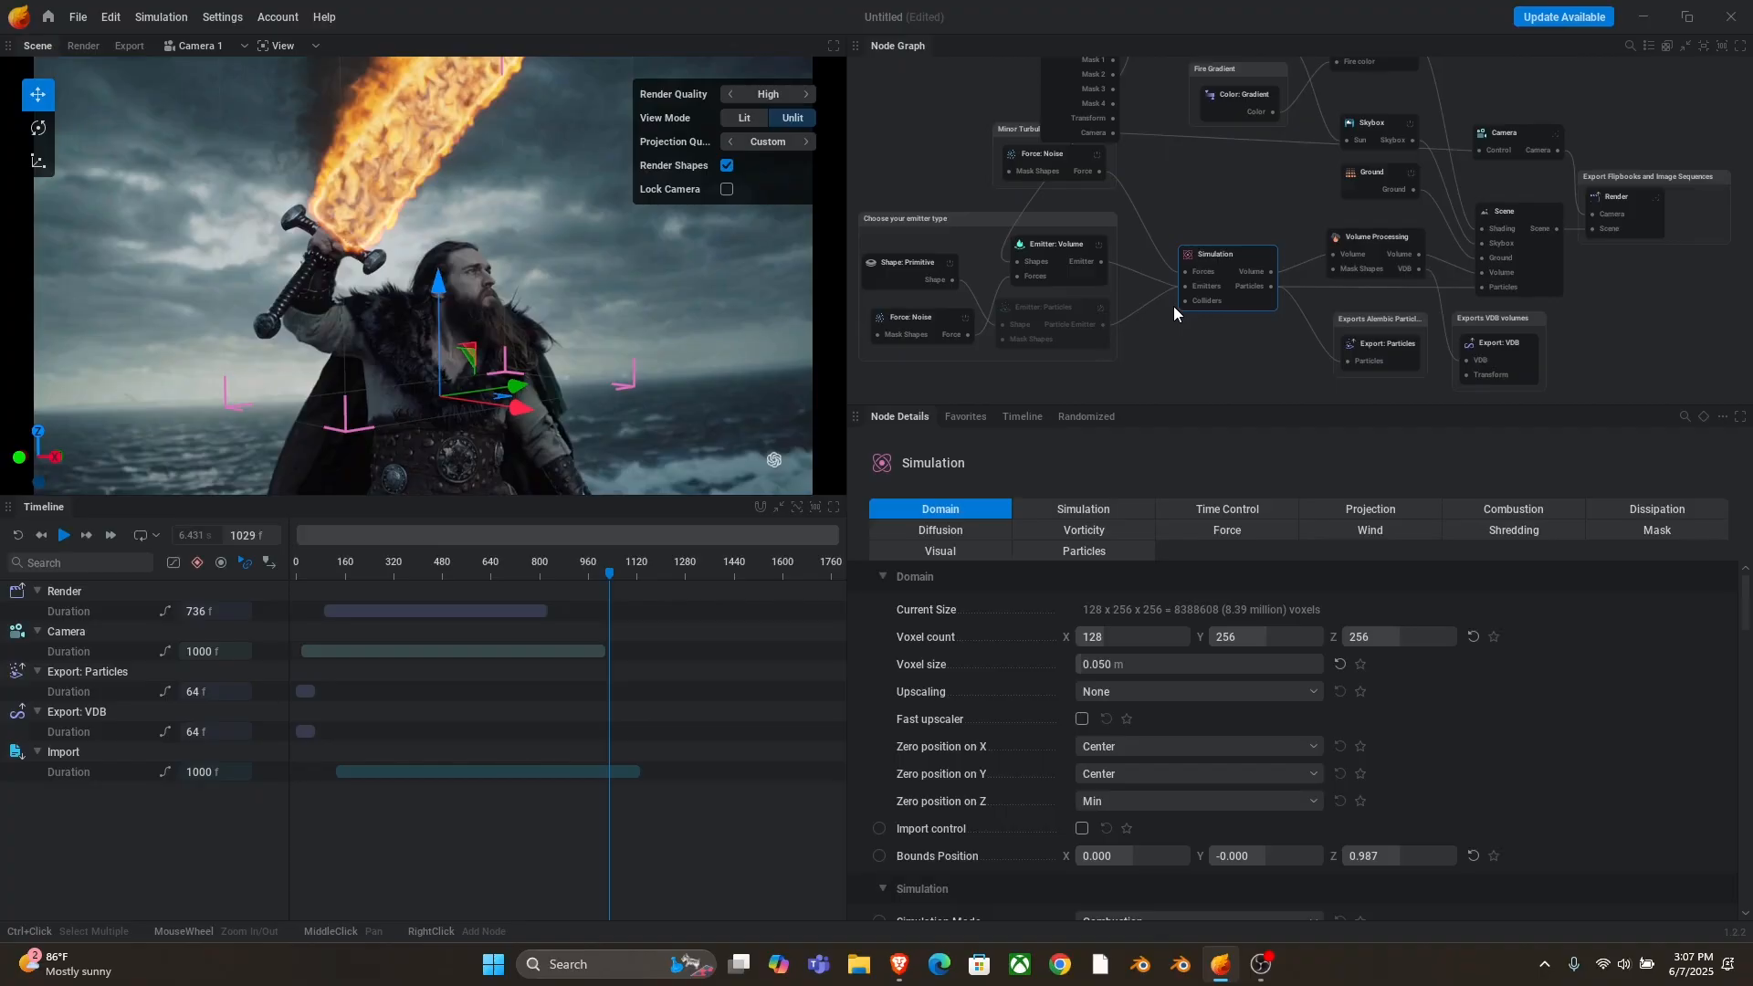
- Switch the Render node's export mode to Sequence and set its image size to 1920 by 1080
middle_click_drag(1173, 304, 1113, 288)
middle_click_drag(1611, 343, 1399, 357)
left_click(1344, 200)
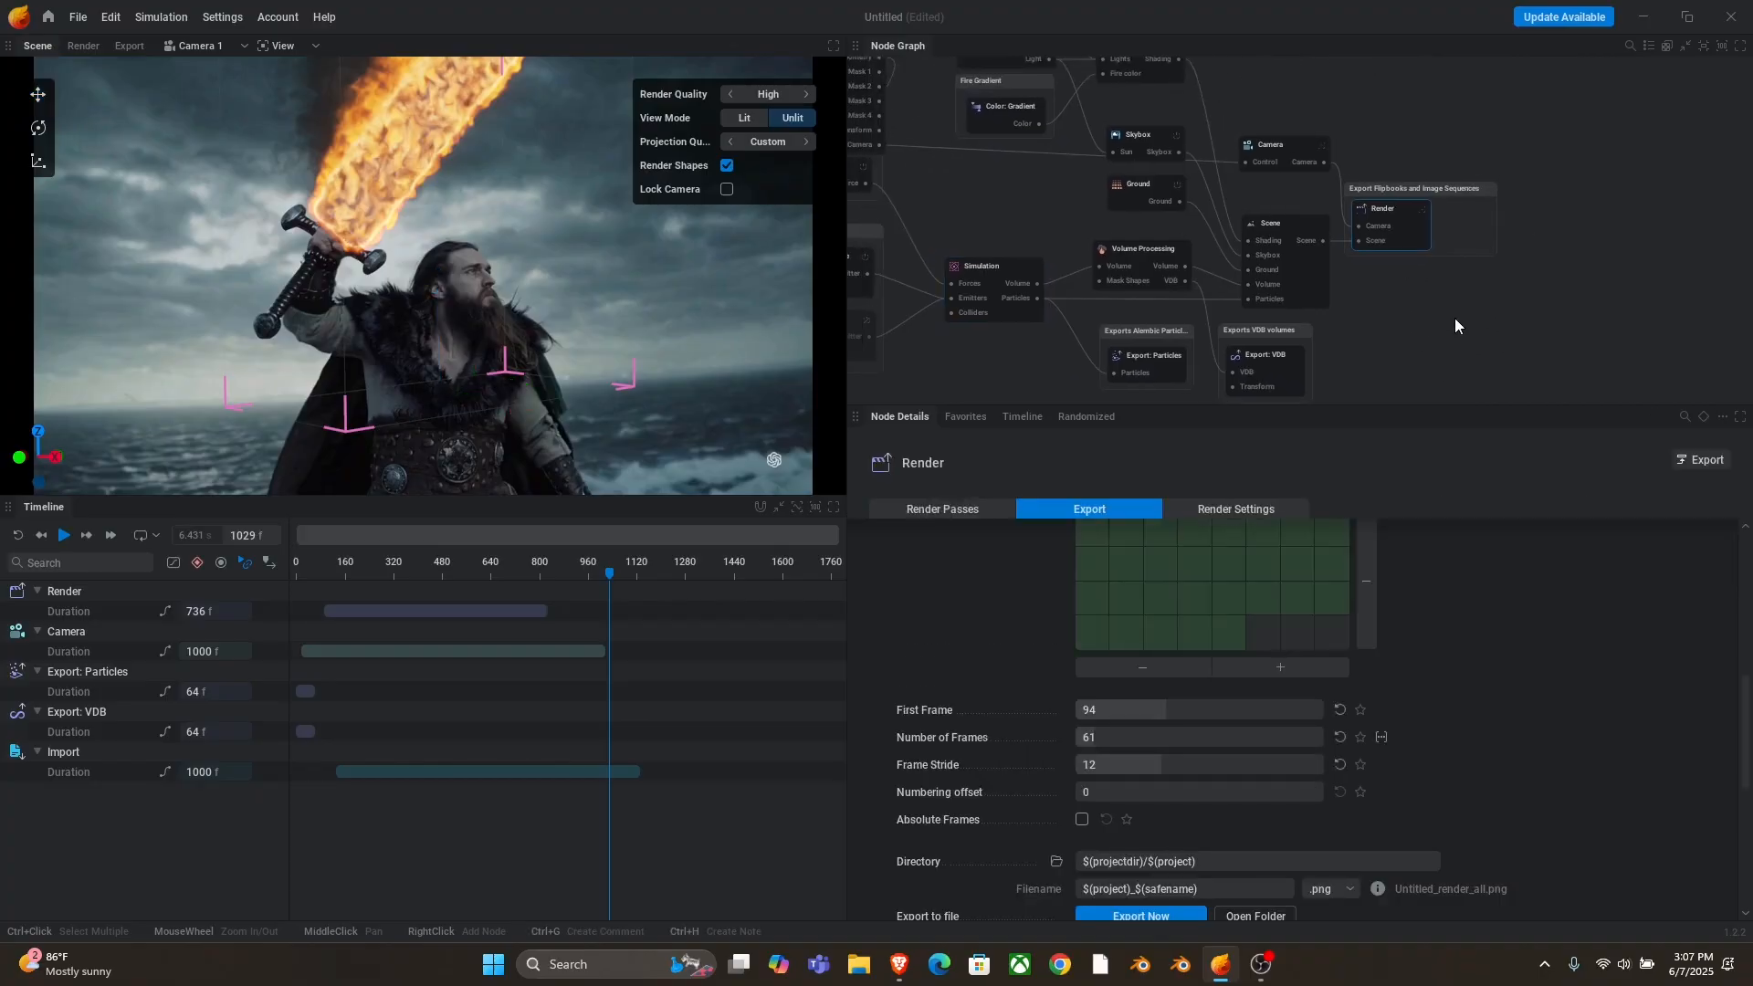
scroll(1553, 710, "up", 4)
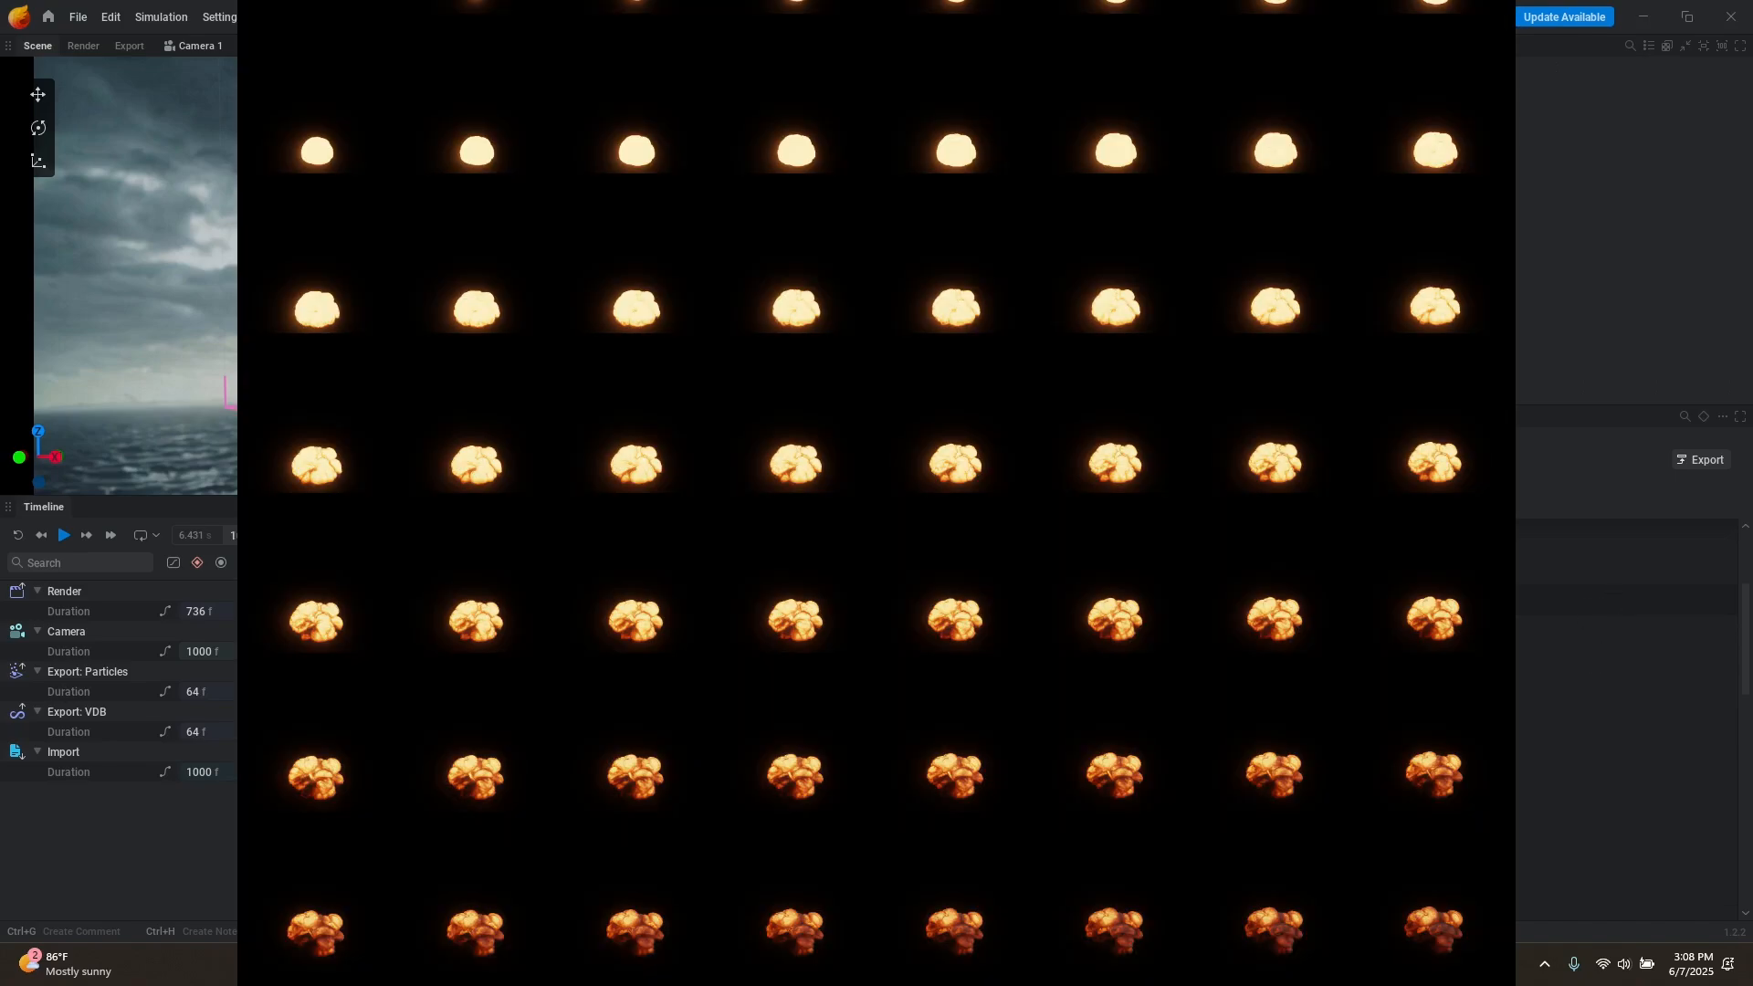
left_click(1259, 633)
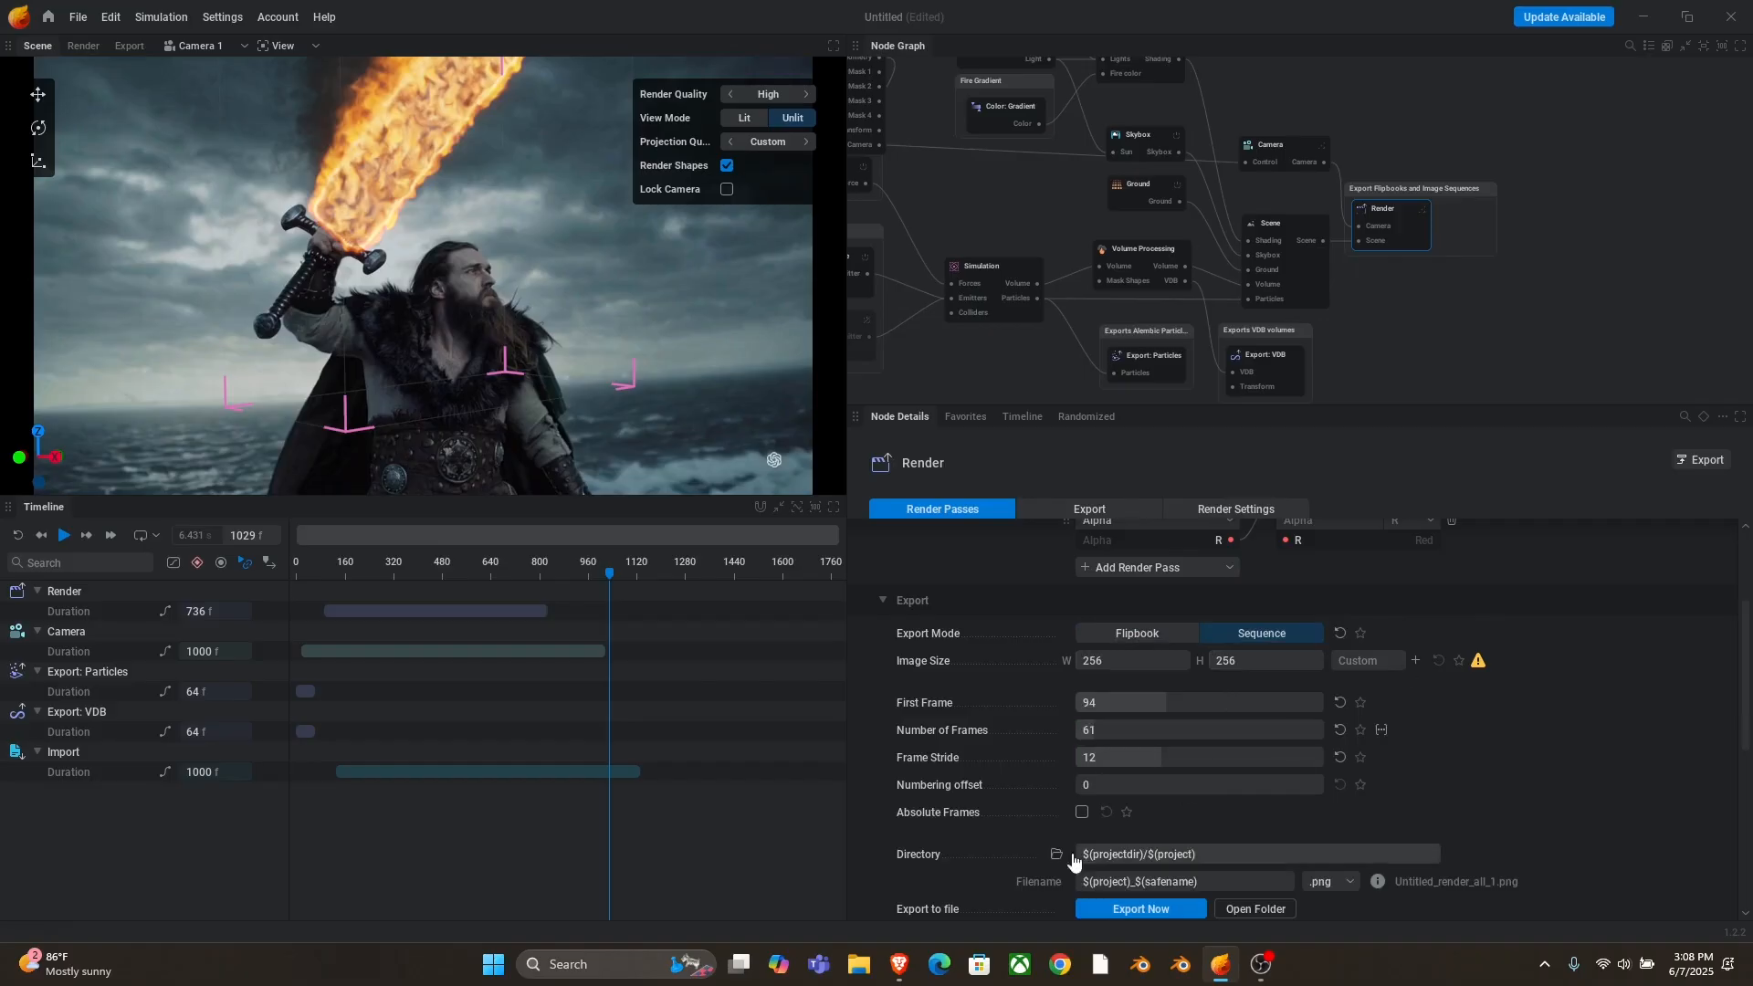
left_click(1108, 660)
type("1920")
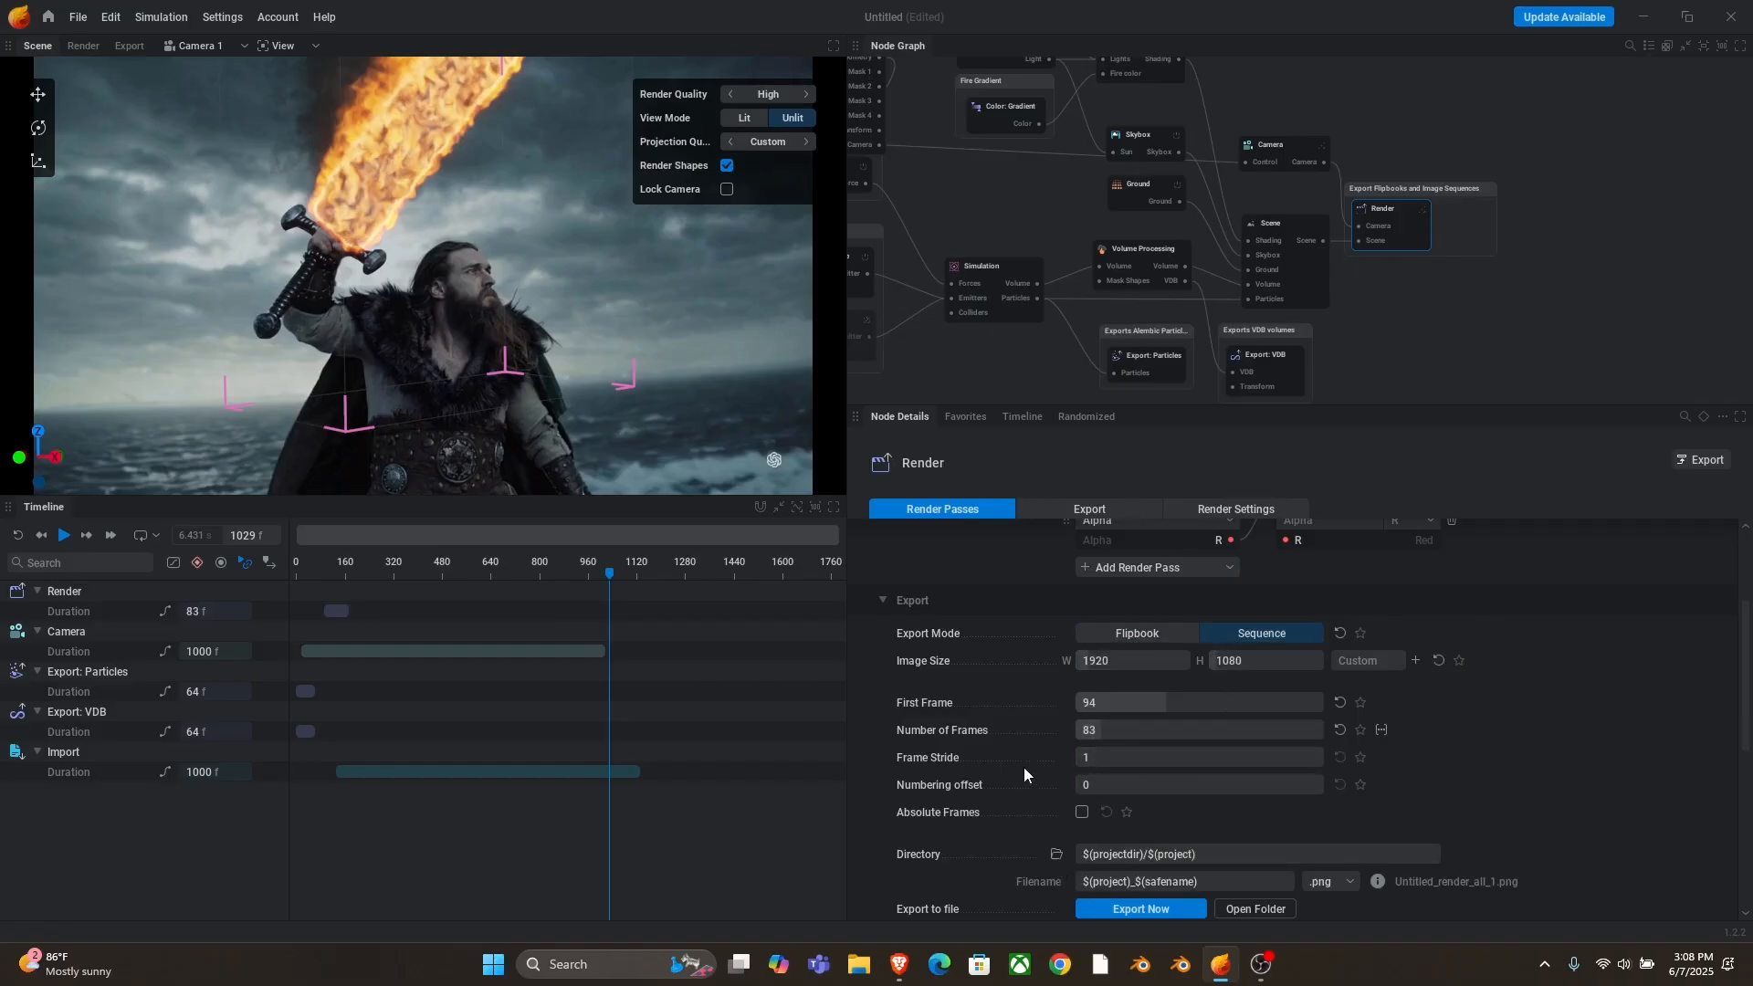
- Set the image sequence export to 150 frames with a frame stride of 7
left_click_drag(1086, 732, 1214, 731)
left_click(1104, 731)
type("15")
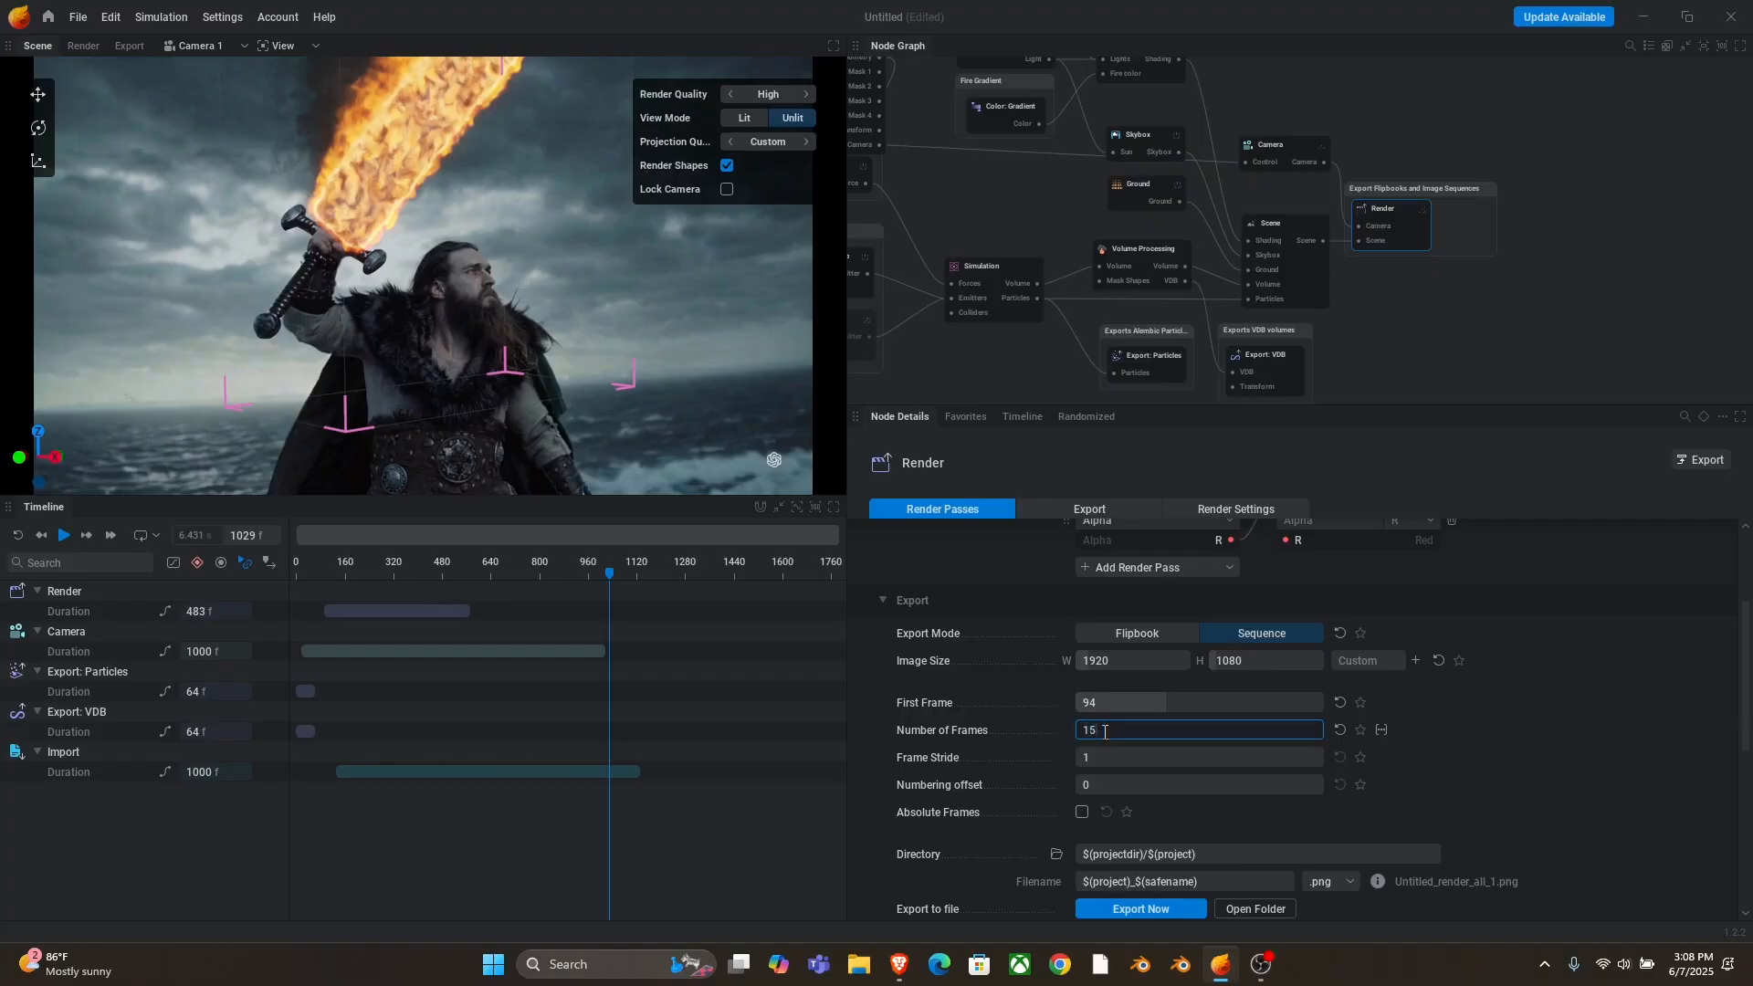
type("0")
key("Return")
left_click_drag(1109, 757, 1223, 785)
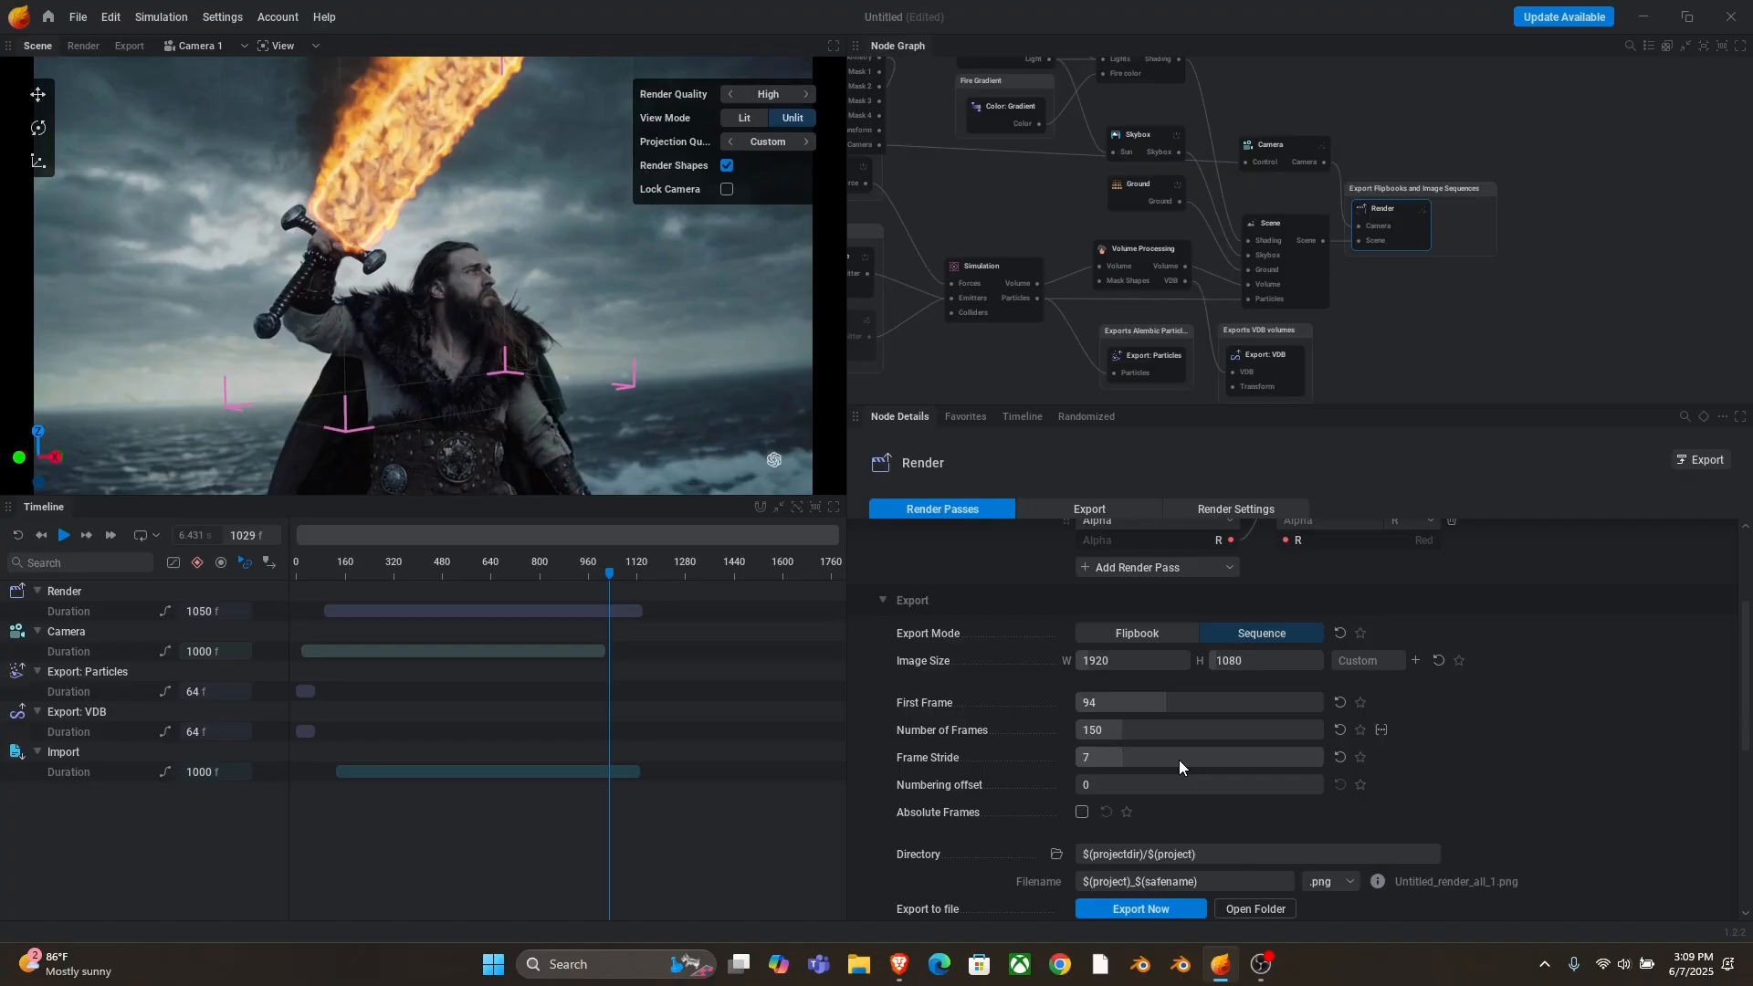
- Check the Render node's output directory, file name and PNG format for the image sequence export
scroll(1369, 790, "down", 1)
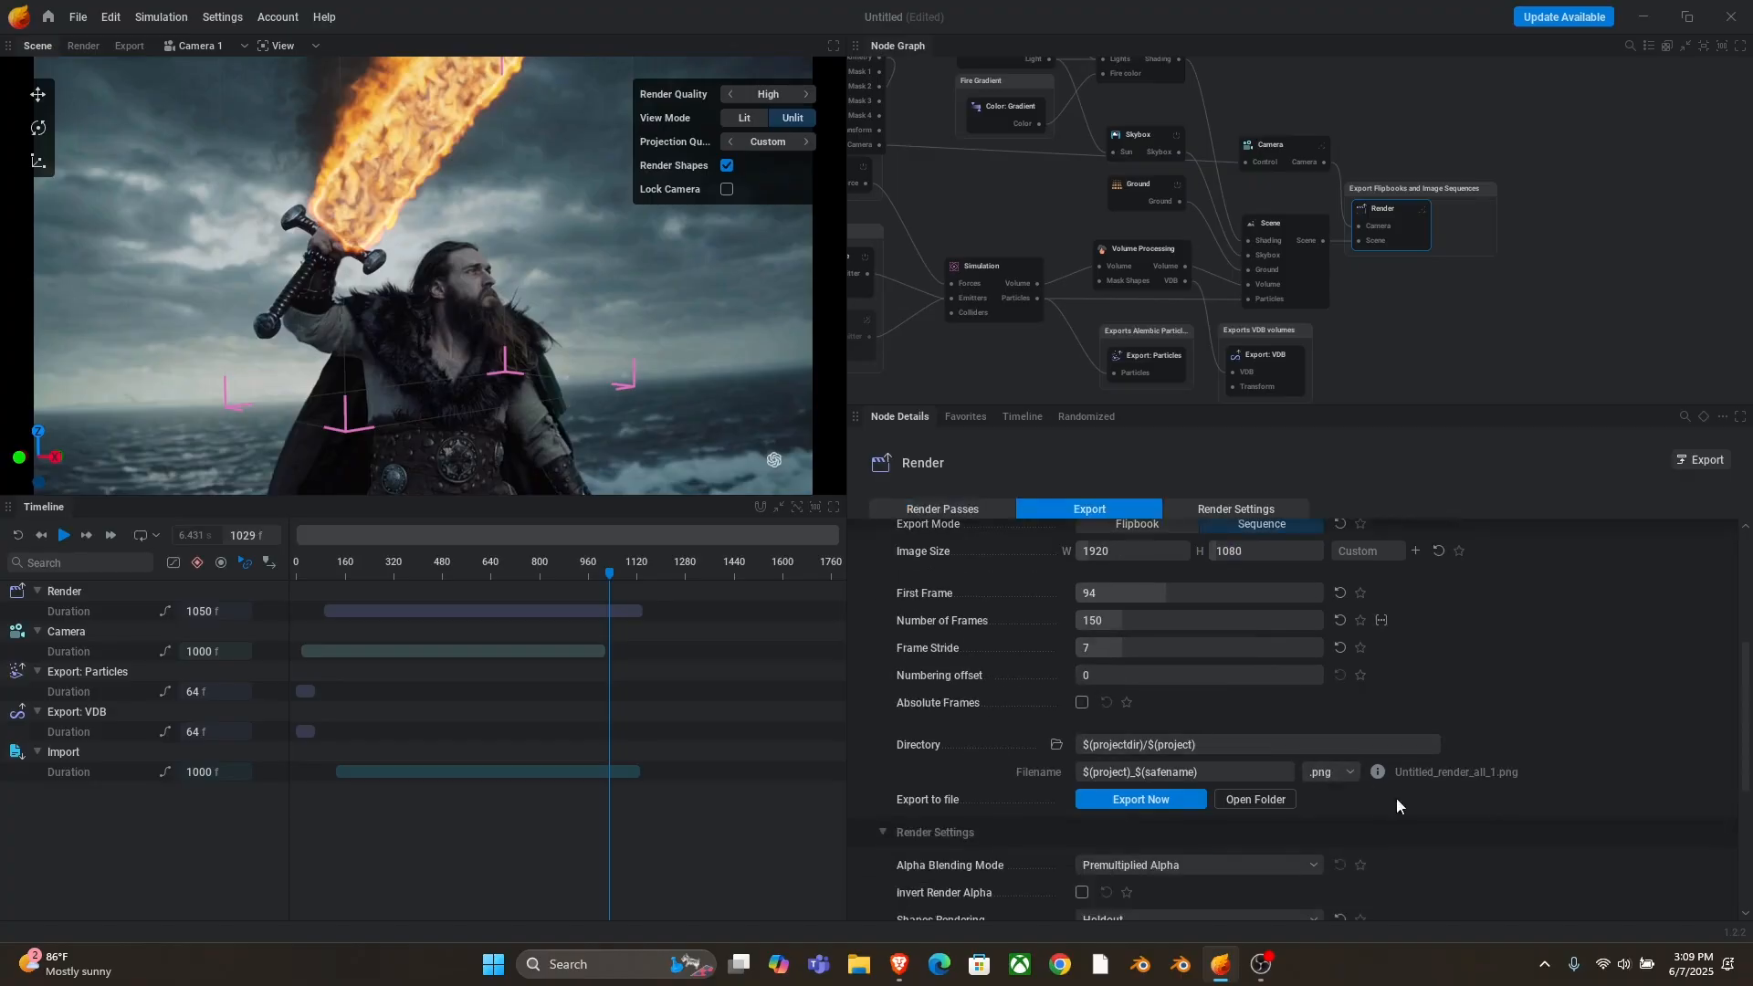
scroll(987, 606, "down", 2)
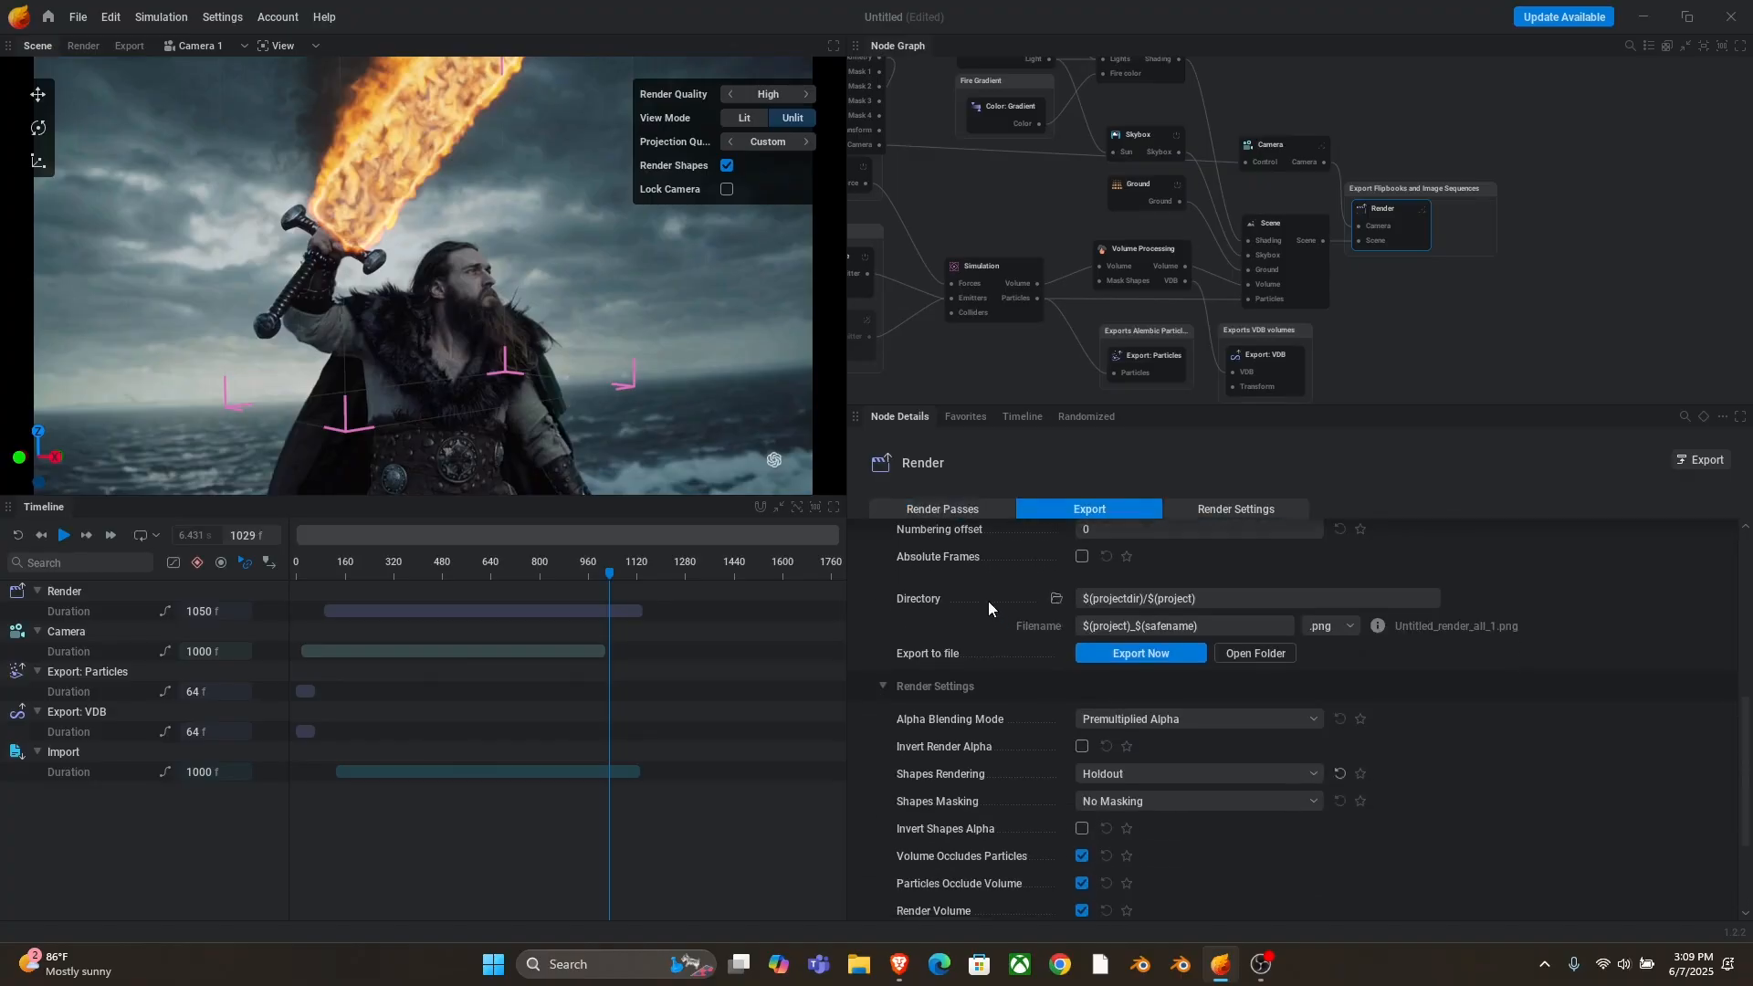
scroll(1611, 629, "down", 1)
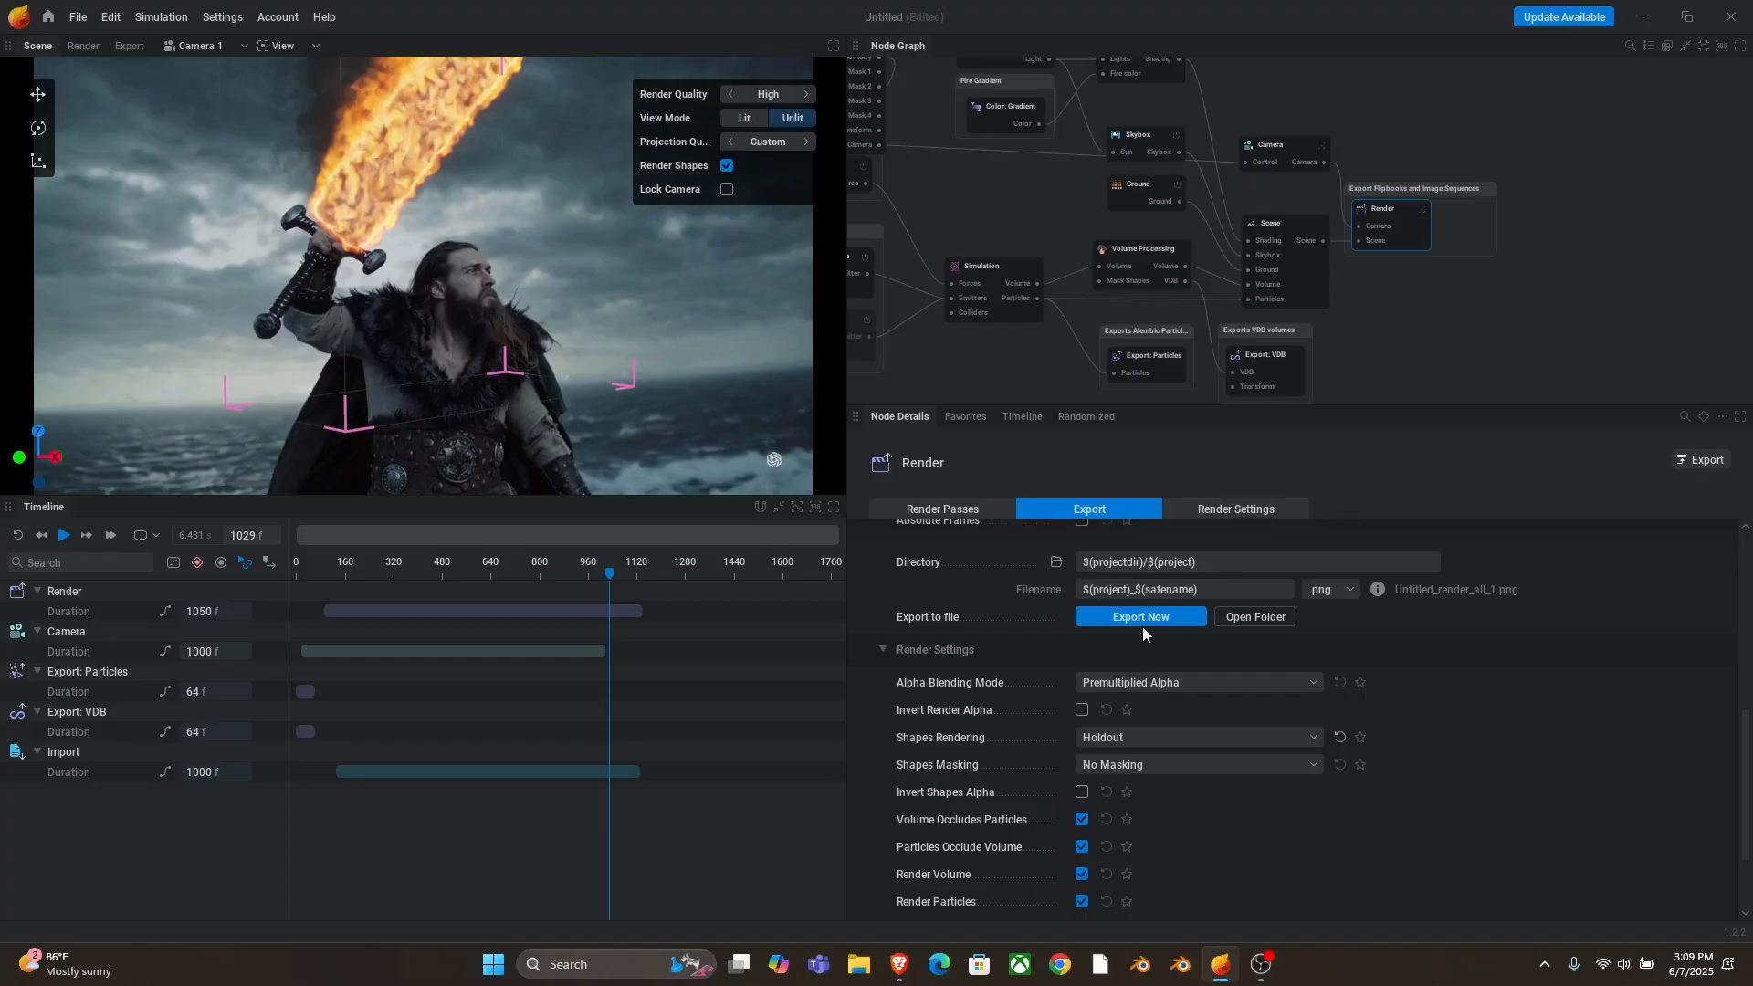
scroll(1142, 626, "down", 1)
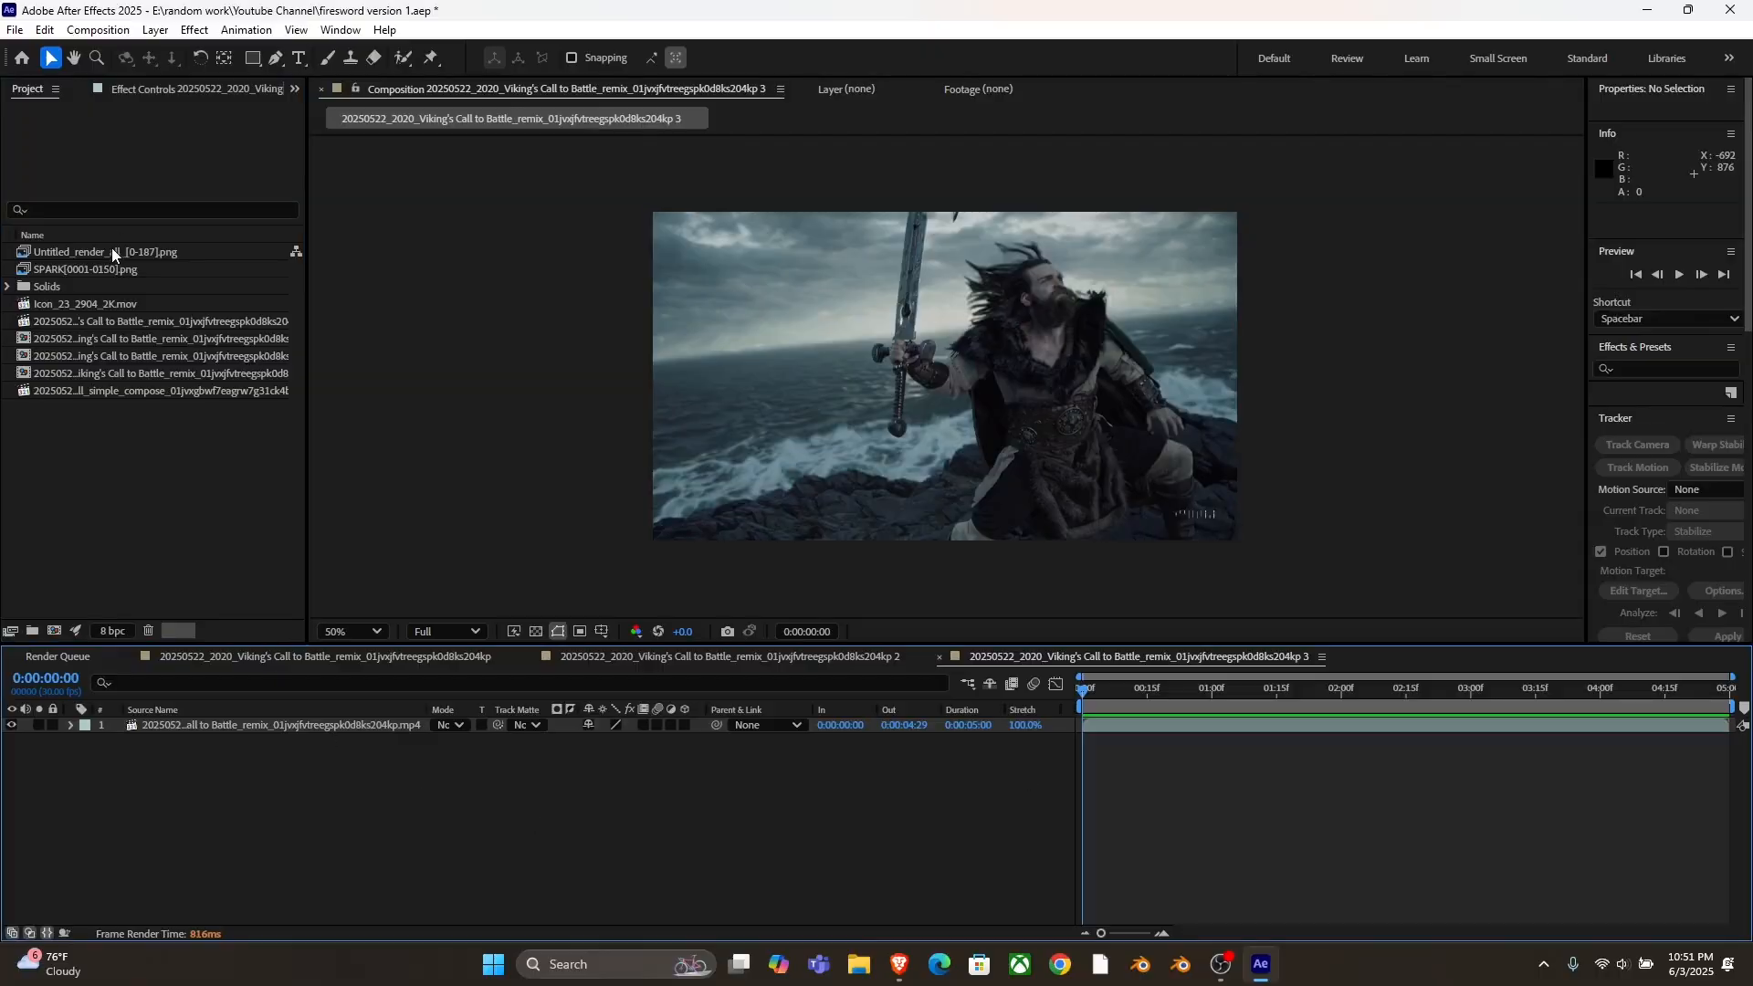
- Switch to After Effects, place the Untitled_render_all_[0-187].png sequence above the Viking footage and scale it to about 68%, 70%
left_click_drag(111, 249, 336, 717)
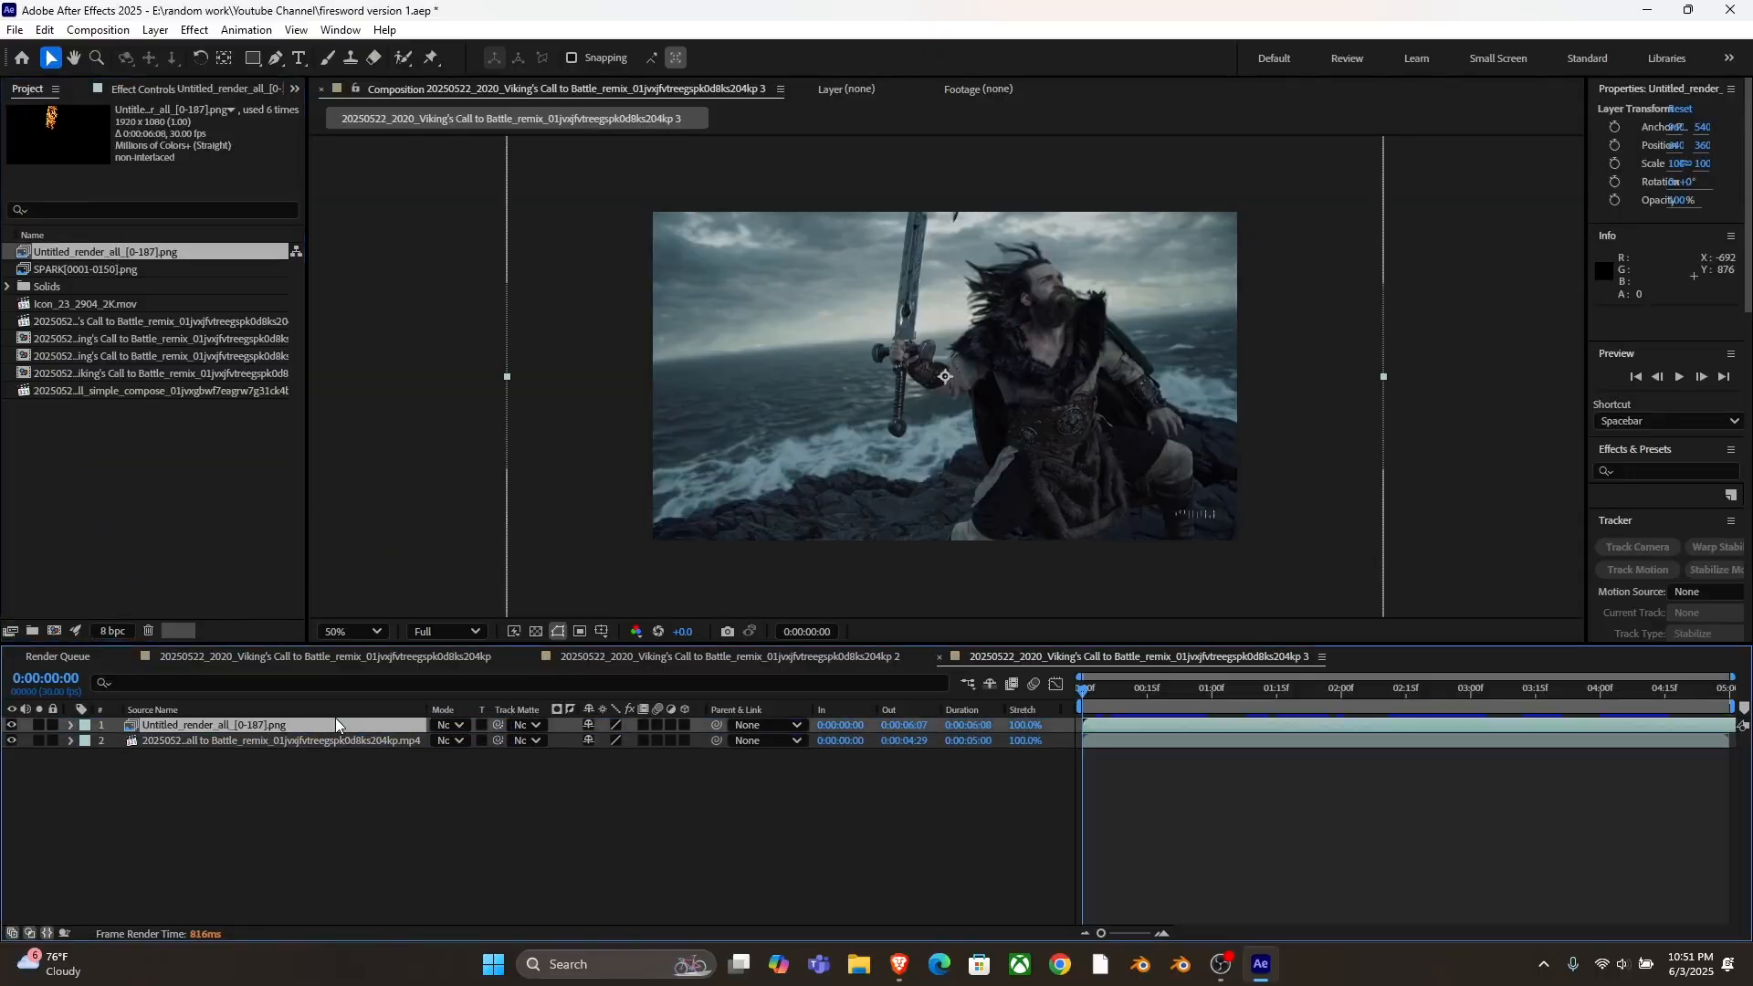
scroll(828, 247, "down", 2)
left_click_drag(668, 435, 741, 399)
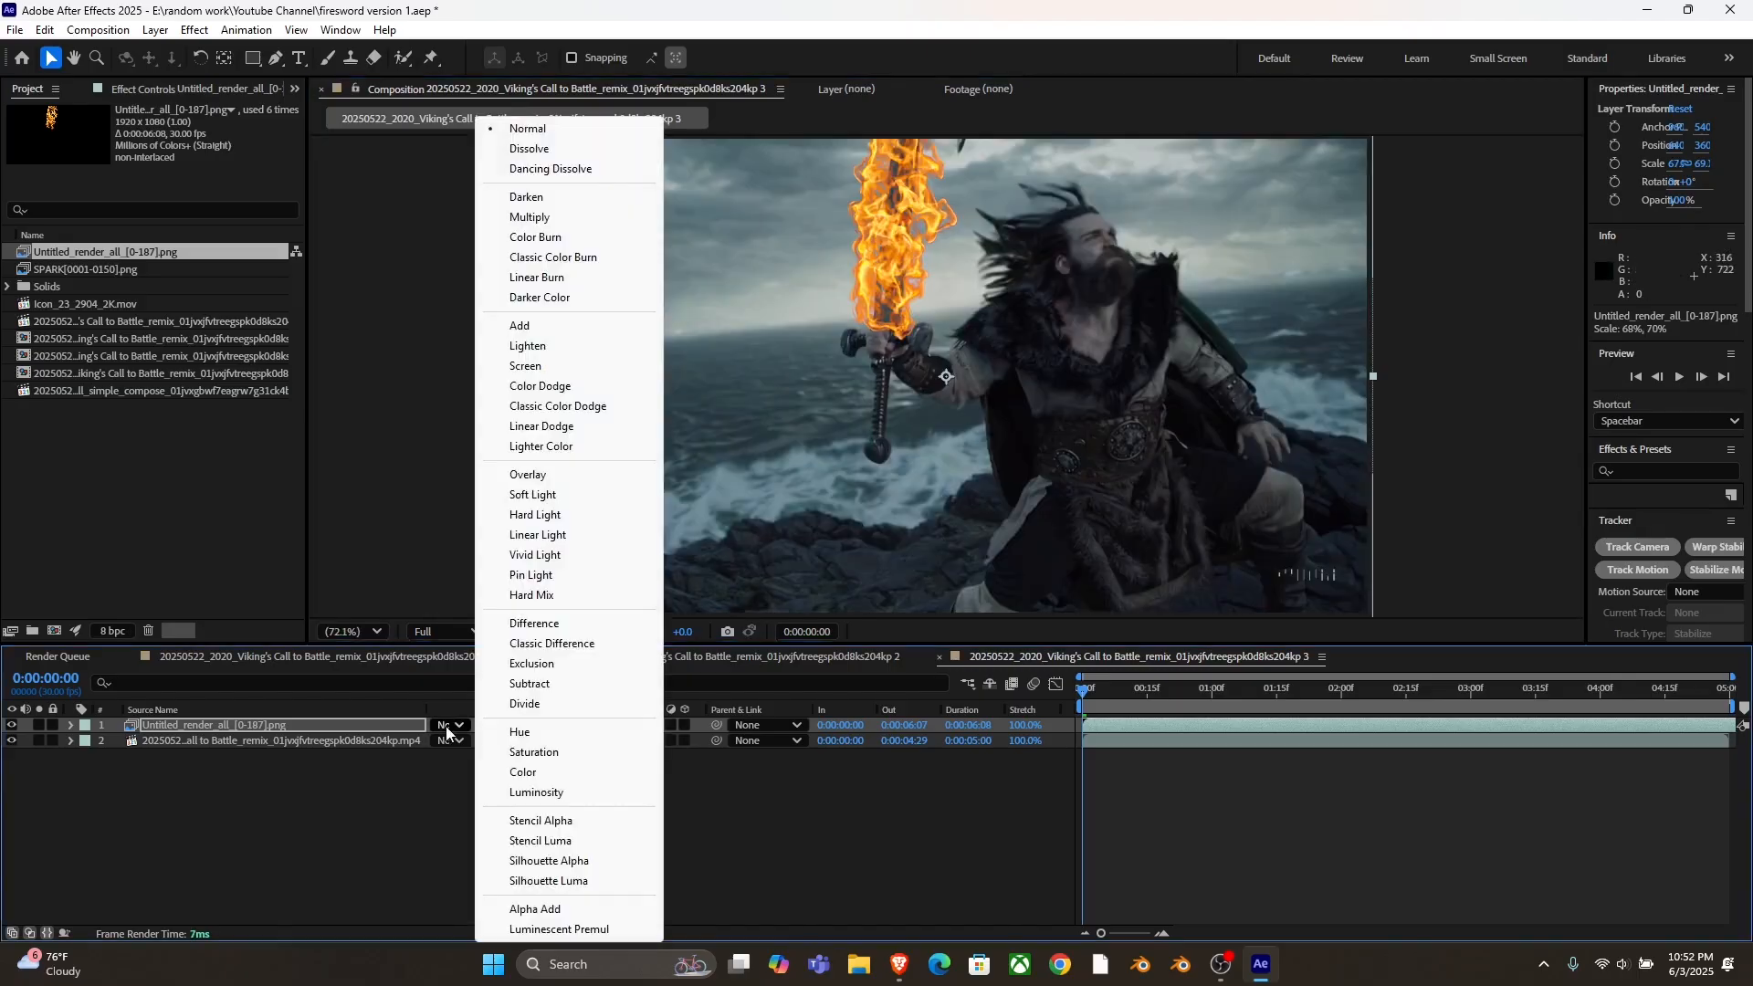
- Set the fire layer's blending mode to Screen and preview its timing against the Viking footage
left_click(552, 366)
key("space")
key("space")
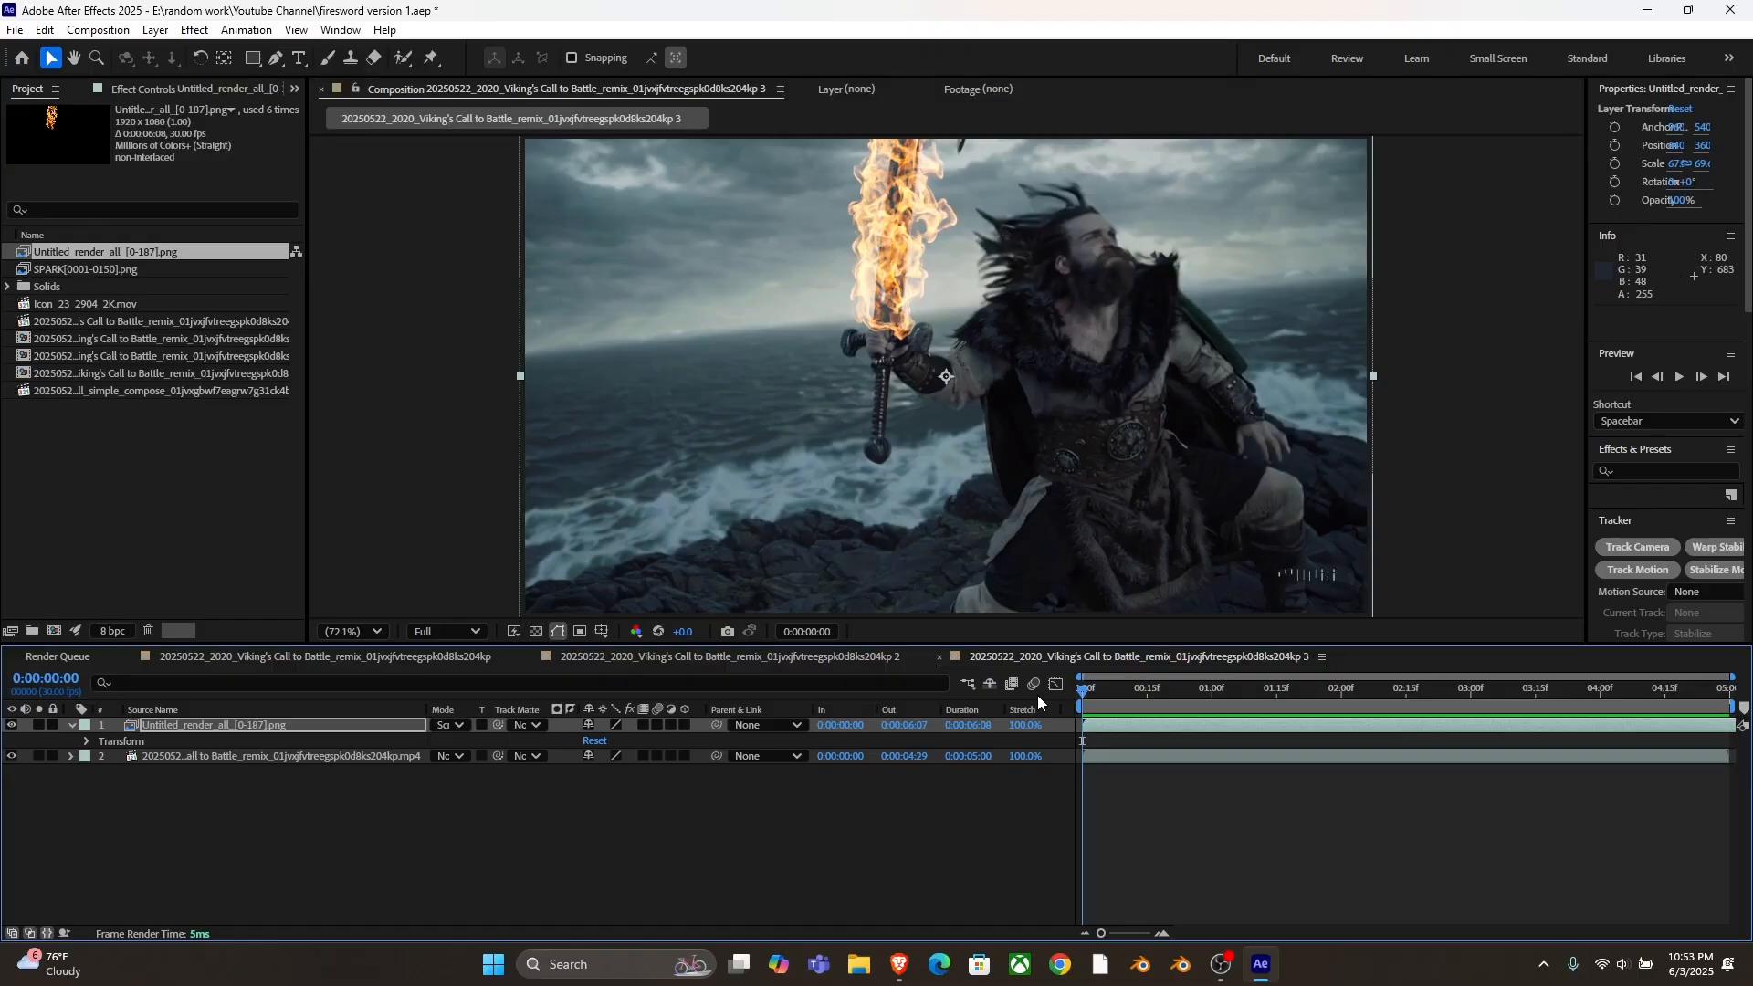
key("space")
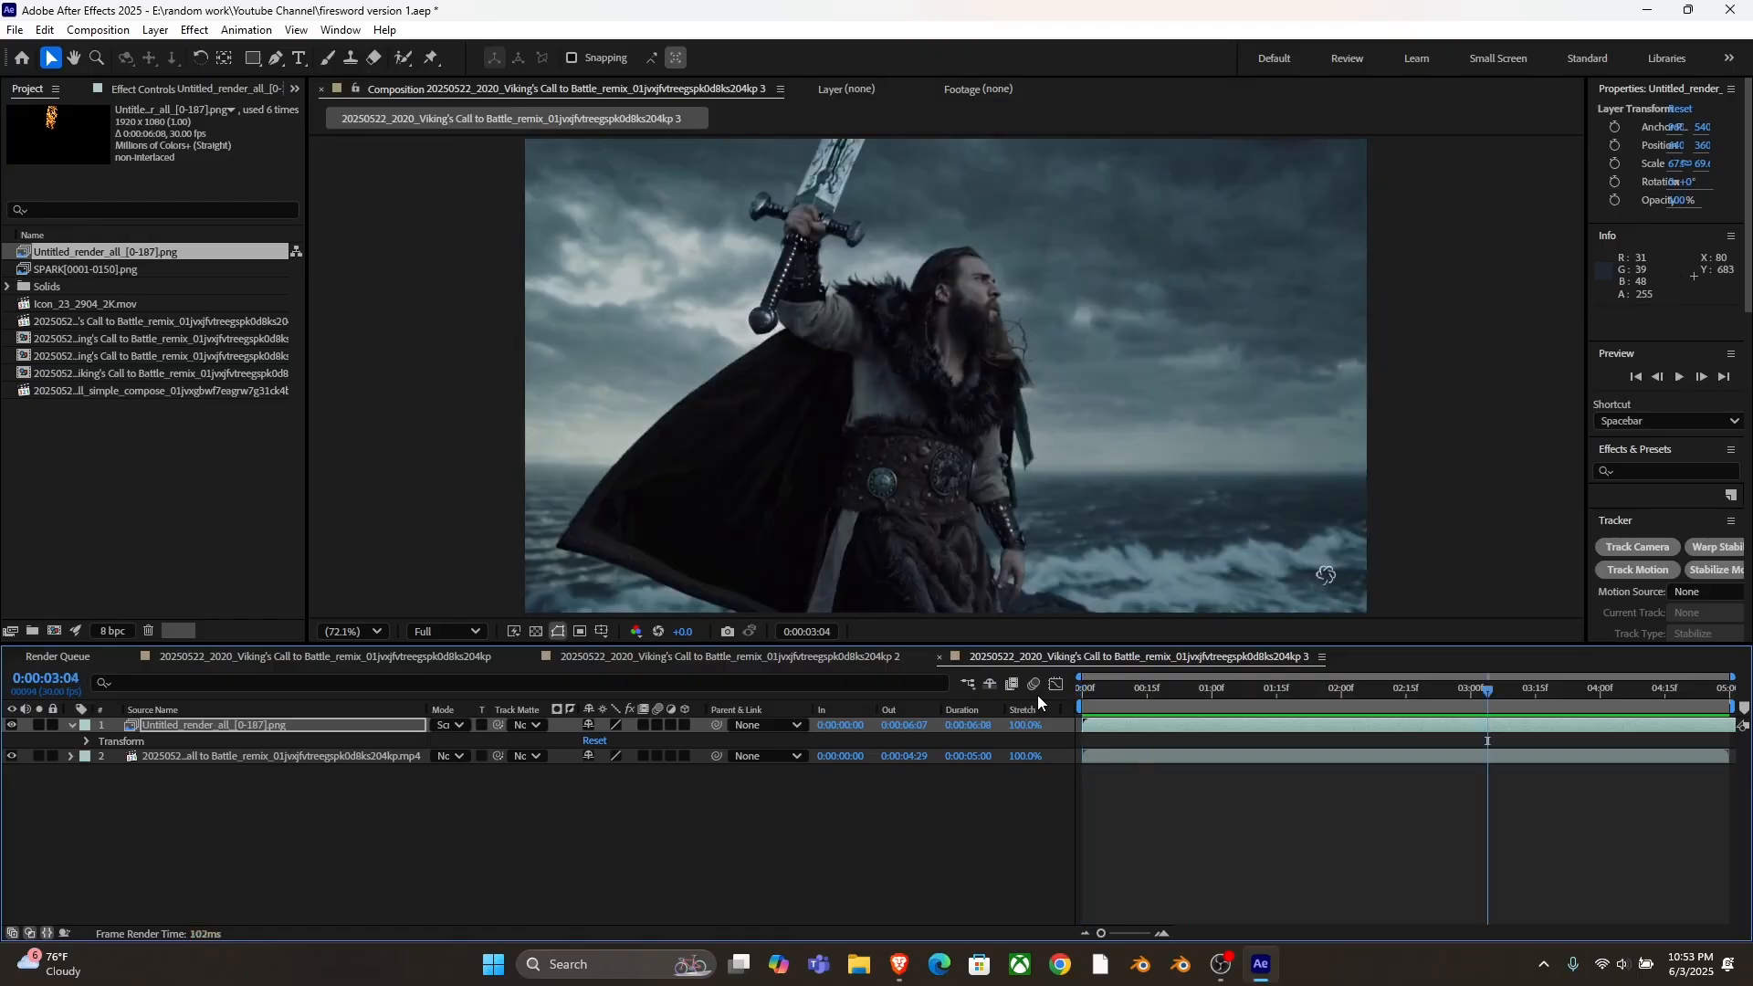
- Enable time remapping on the fire layer, retime its end keyframe to 0:00:05:01 to match the sword, and preview it
right_click(290, 725)
mouse_move(395, 274)
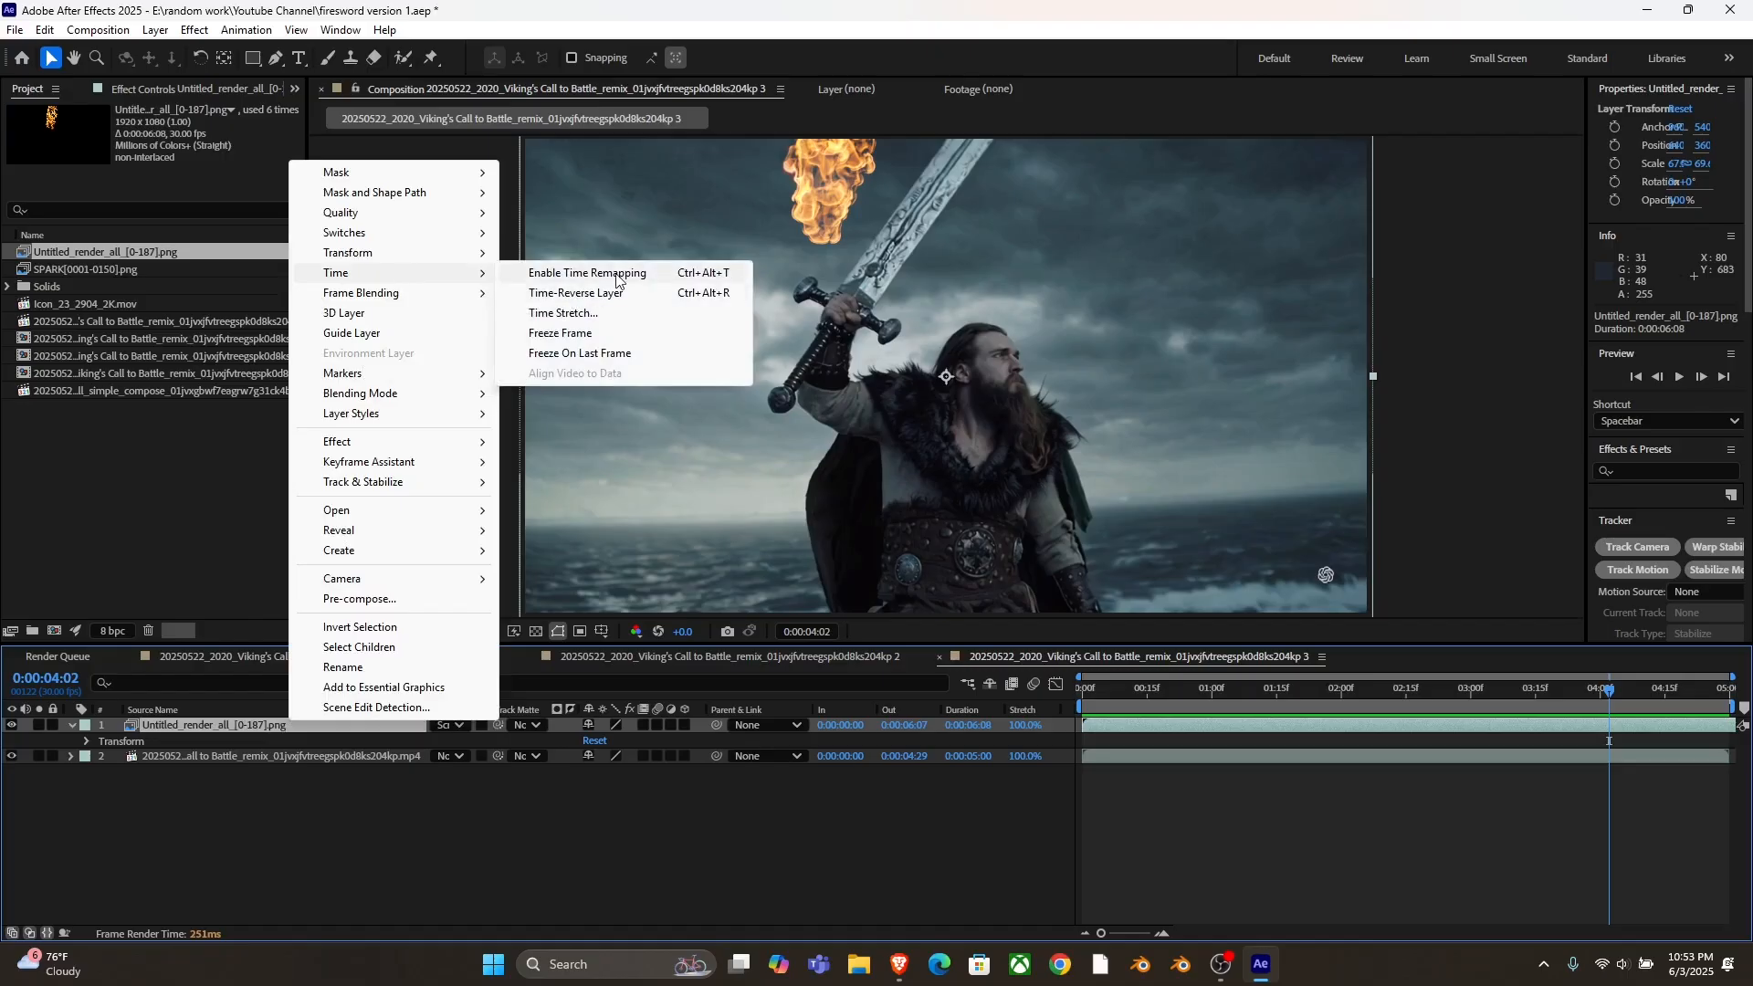
left_click(575, 273)
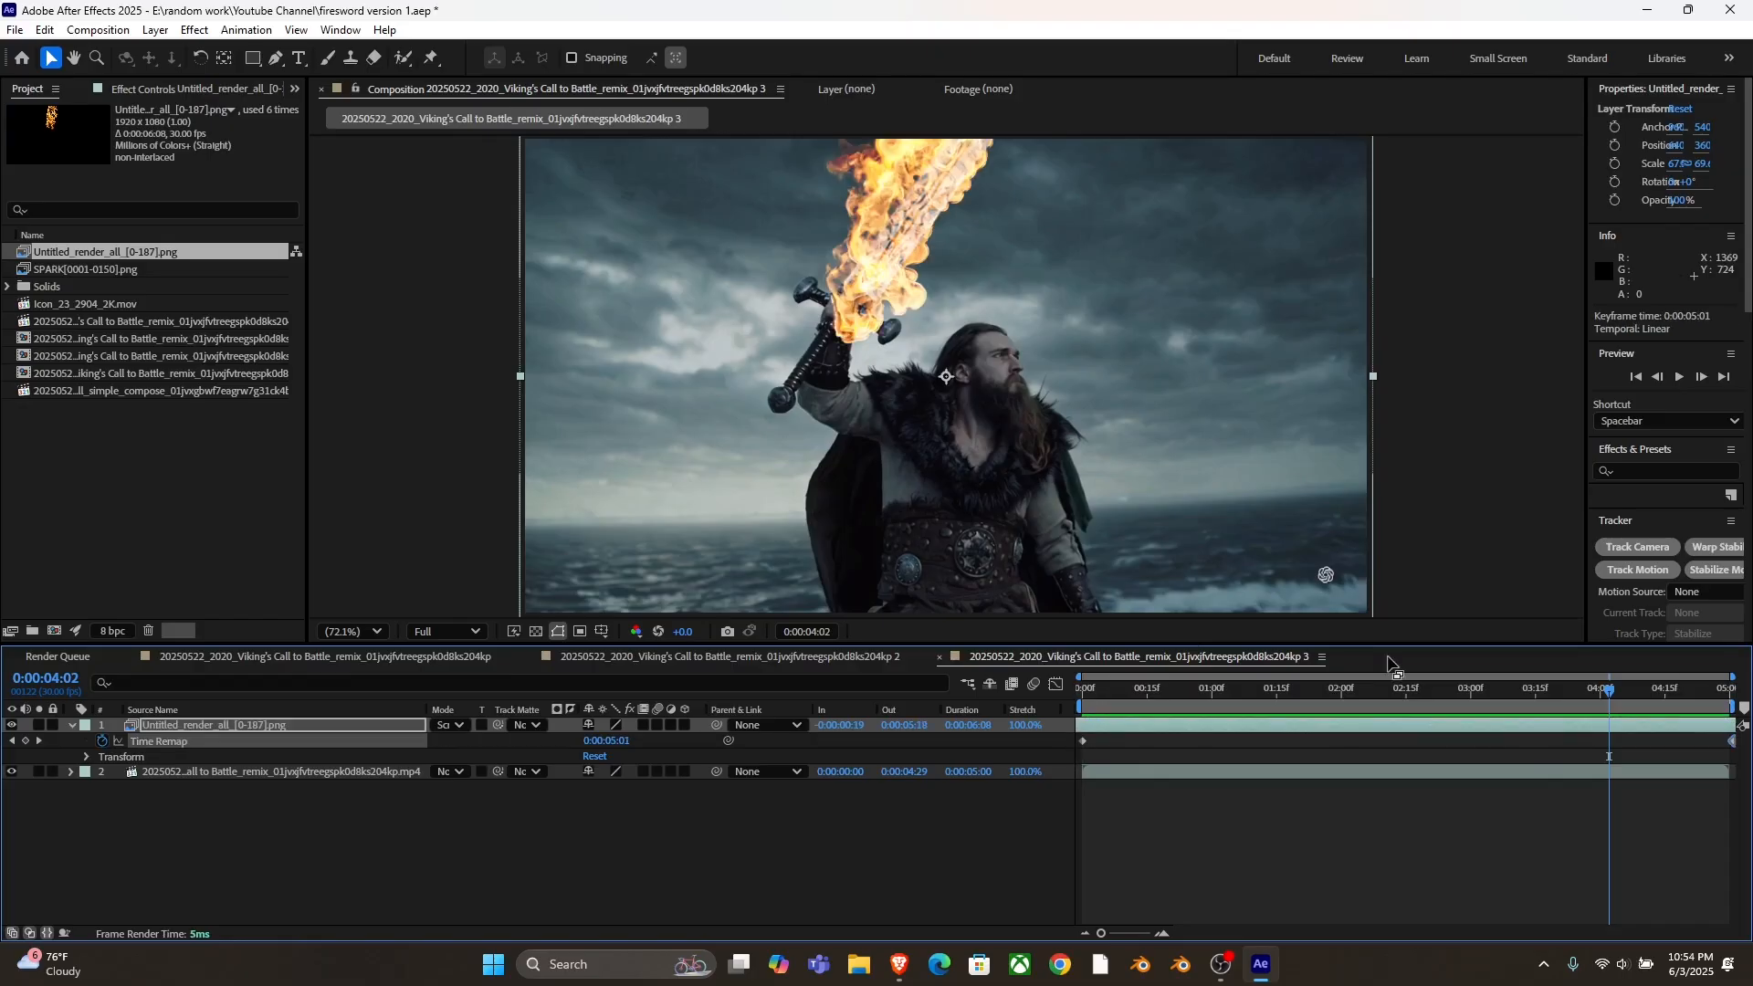
key("space")
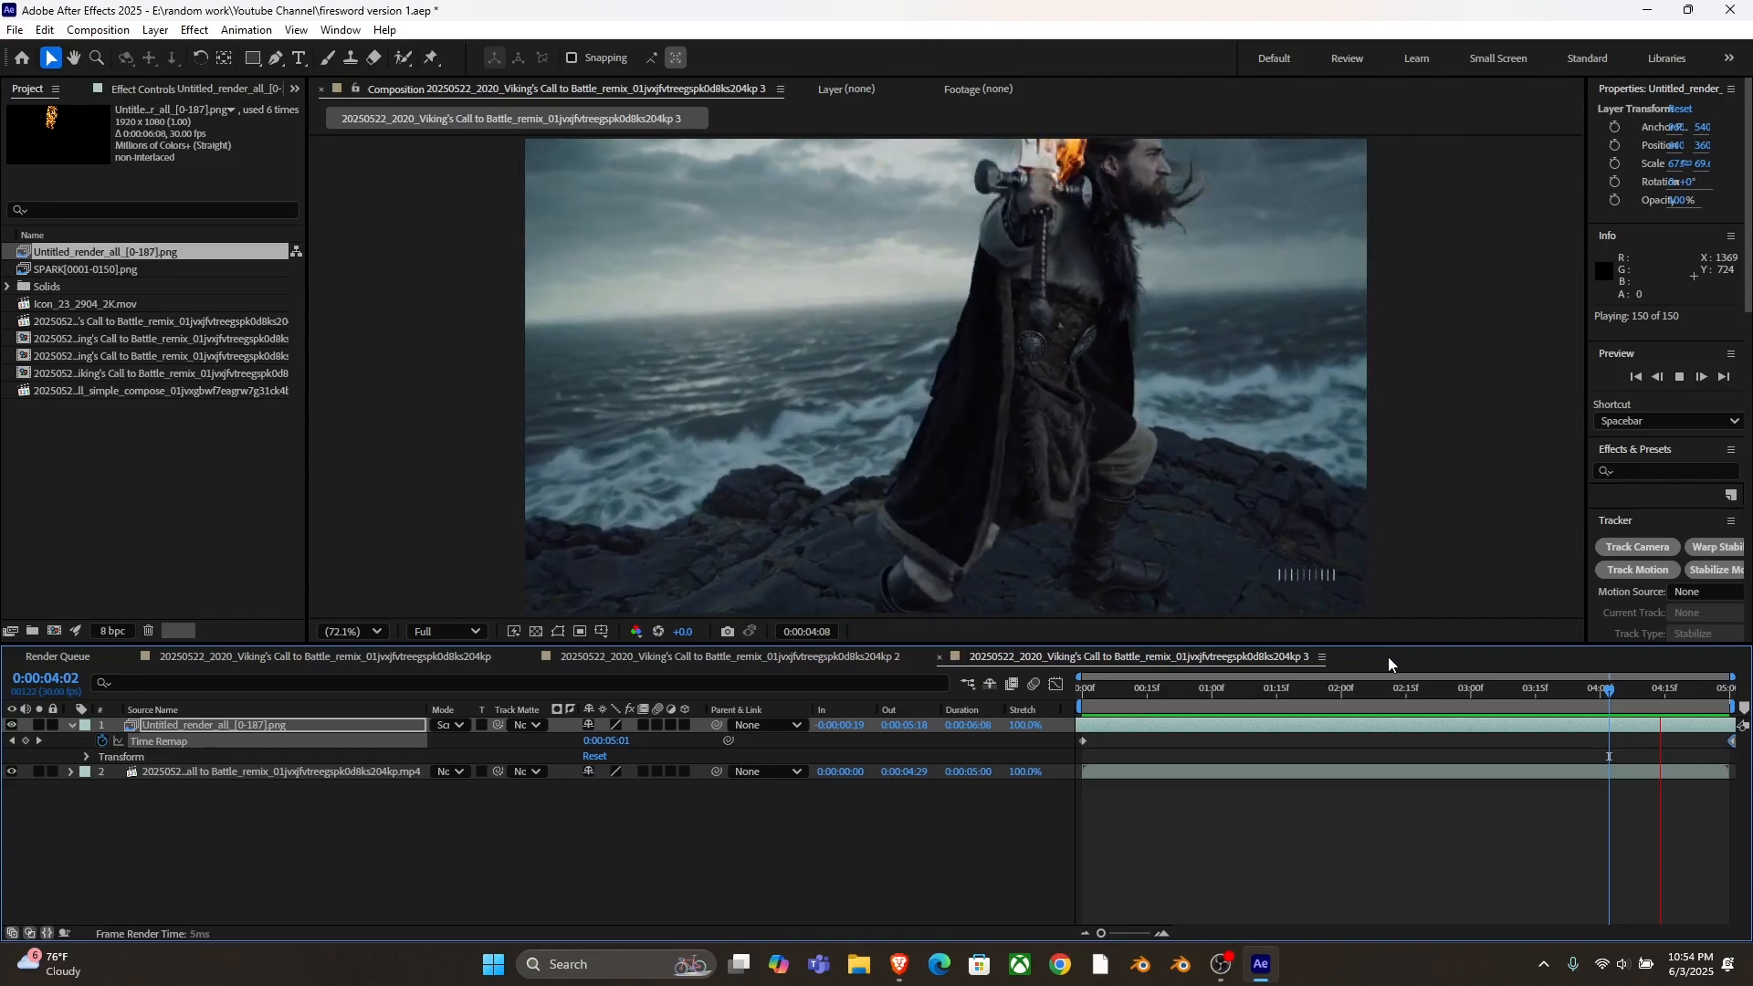
- Apply Fast Box Blur to the fire layer with a blur radius of 1.0
left_click(155, 31)
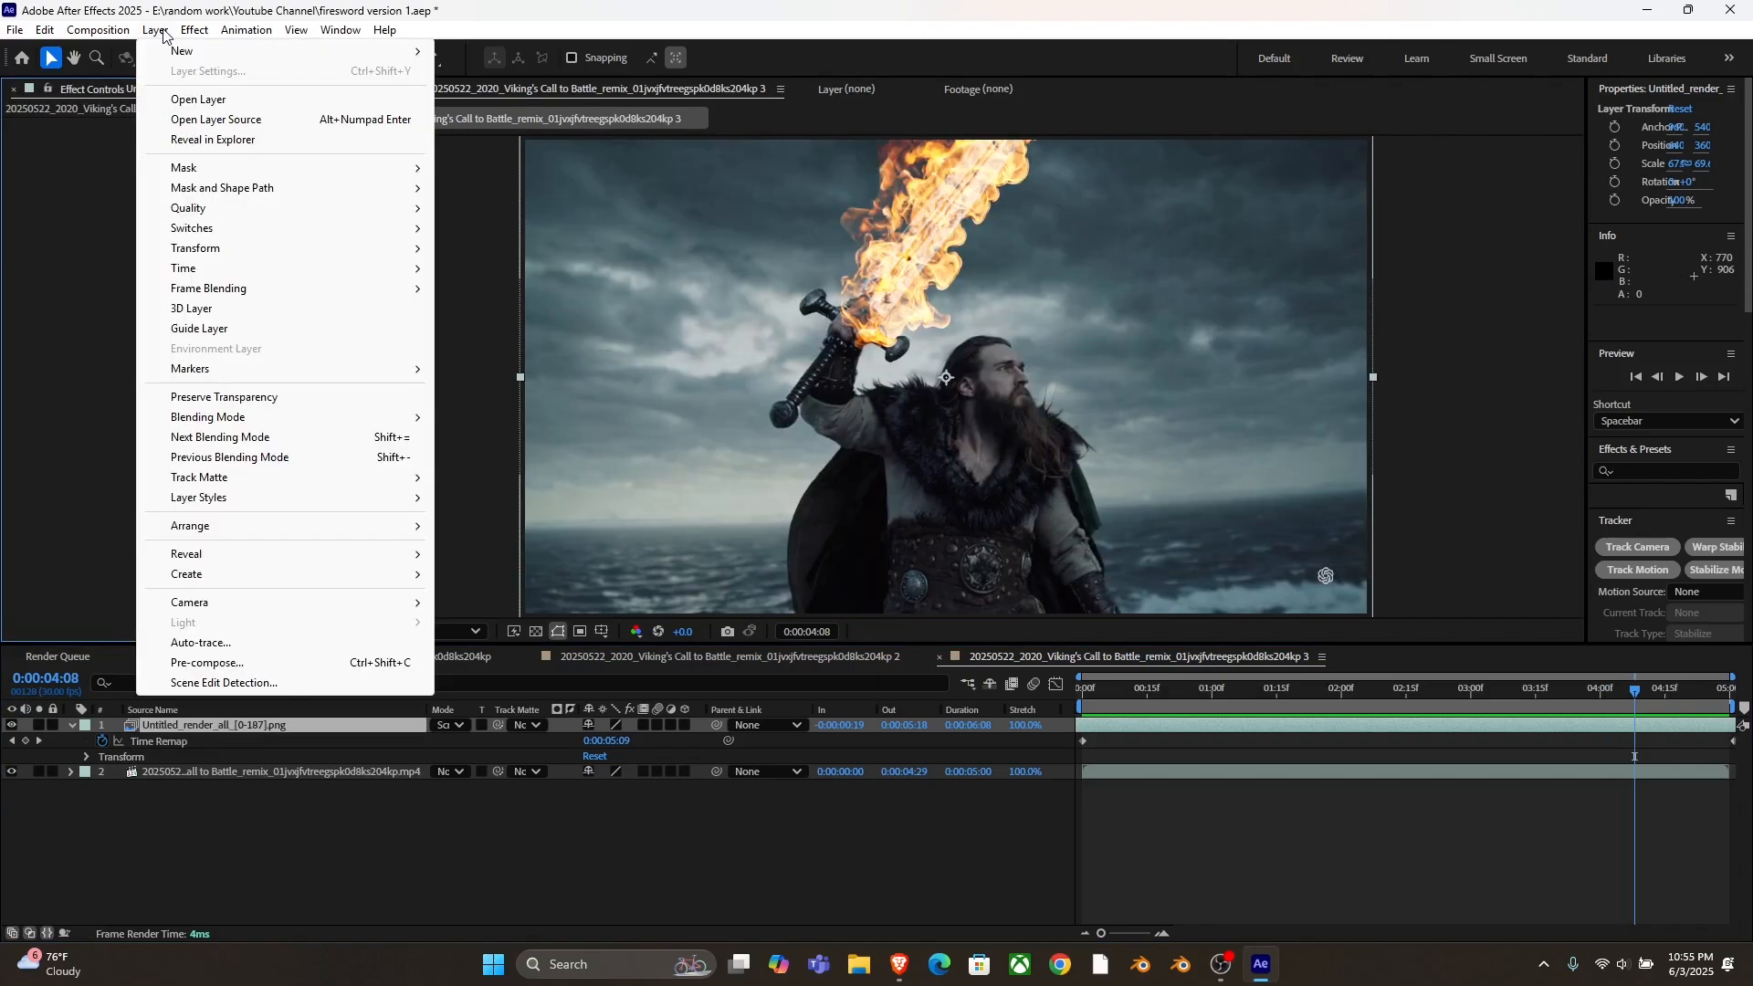
mouse_move(194, 31)
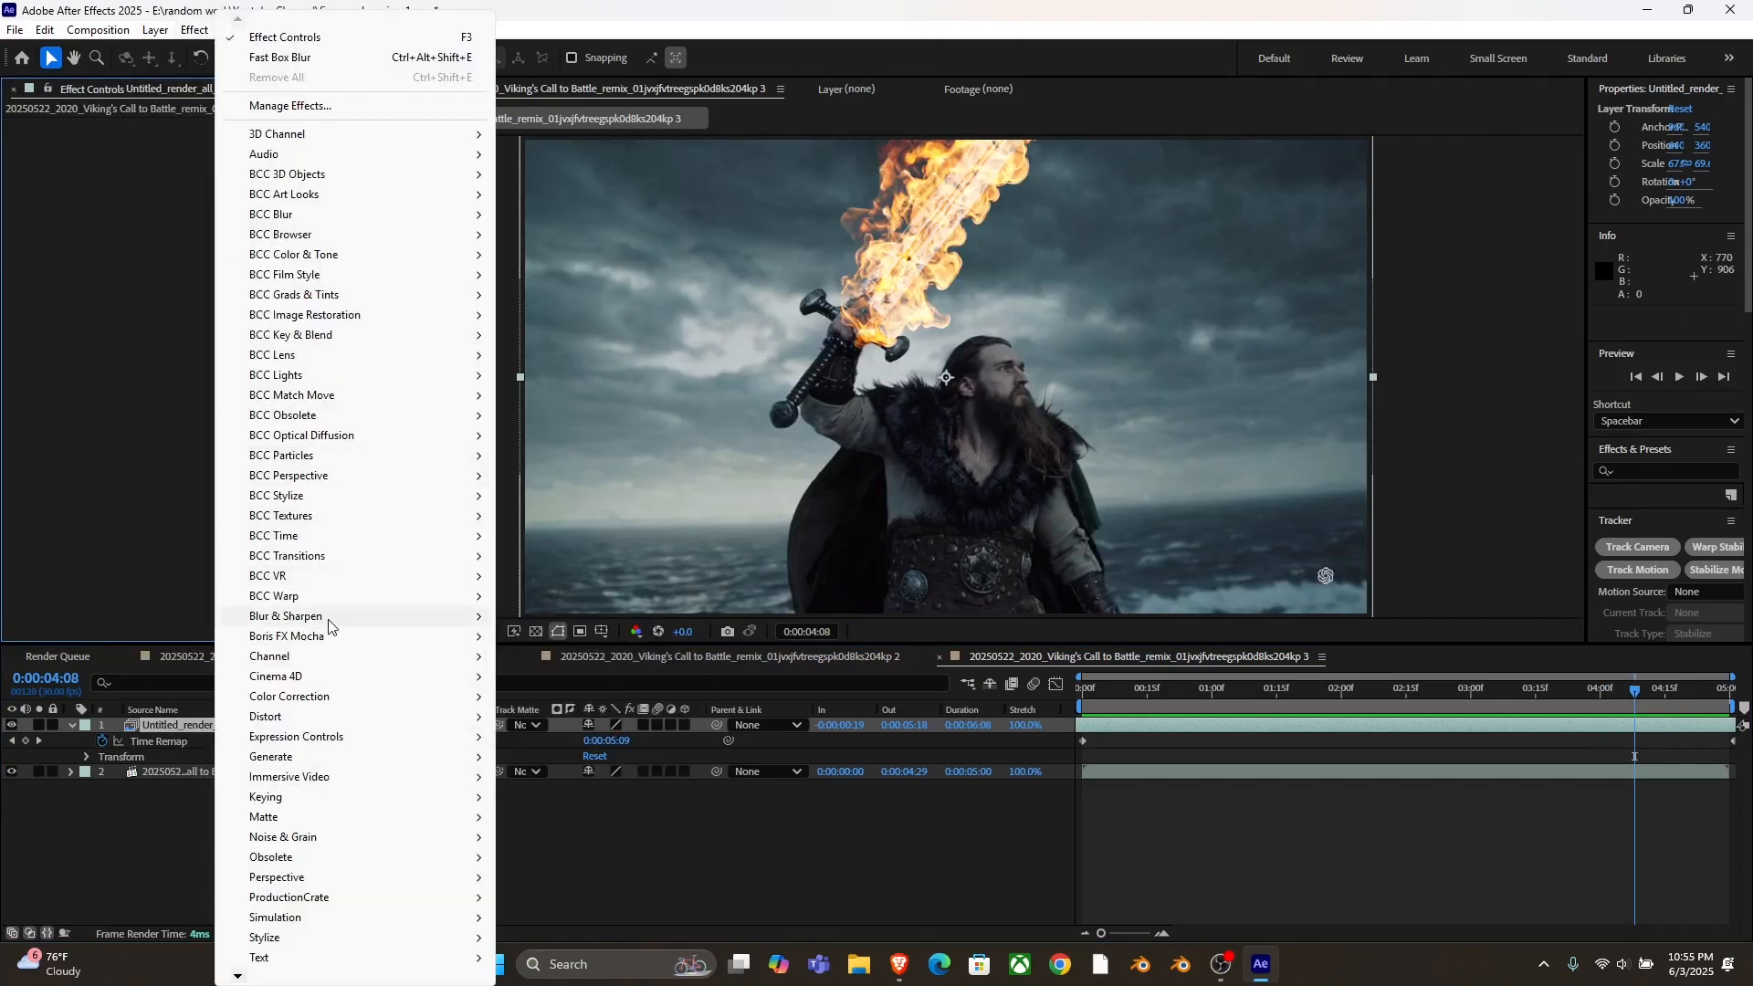
left_click(555, 816)
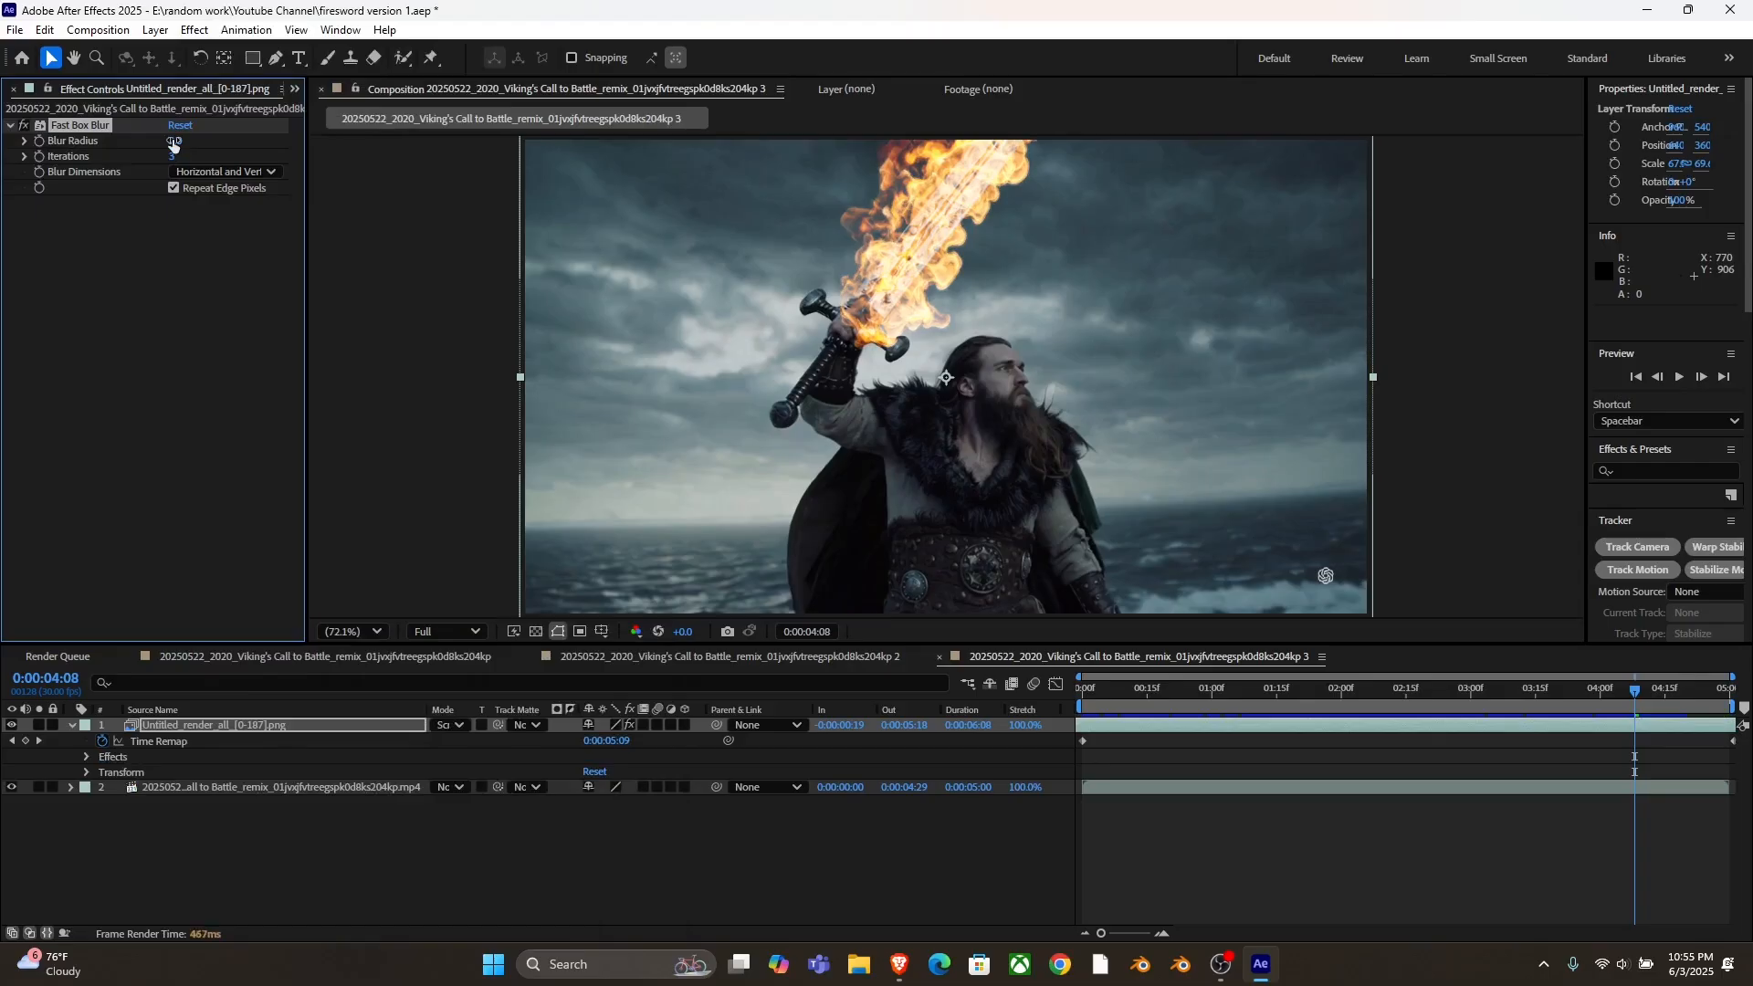
- Duplicate the fire layer twice for a glow, setting the first copy's blur radius to 86 and raising the second copy's further
left_click(290, 721)
key("ctrl+c")
key("ctrl+v")
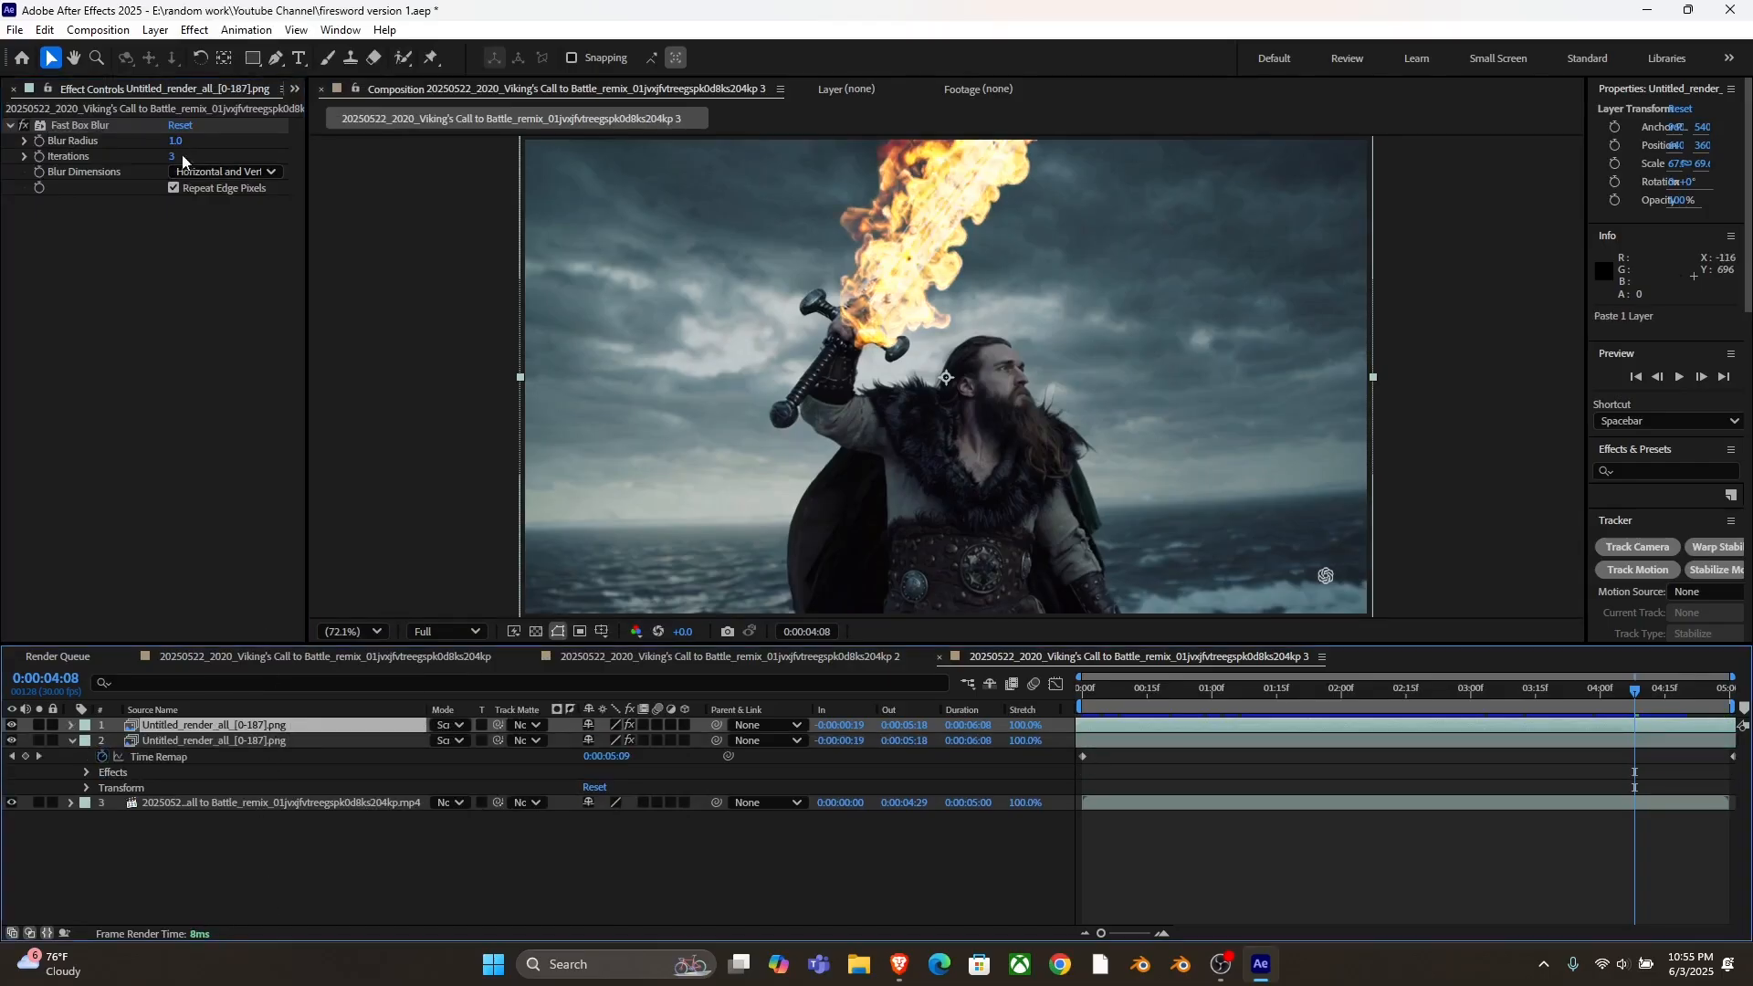
left_click_drag(175, 140, 581, 667)
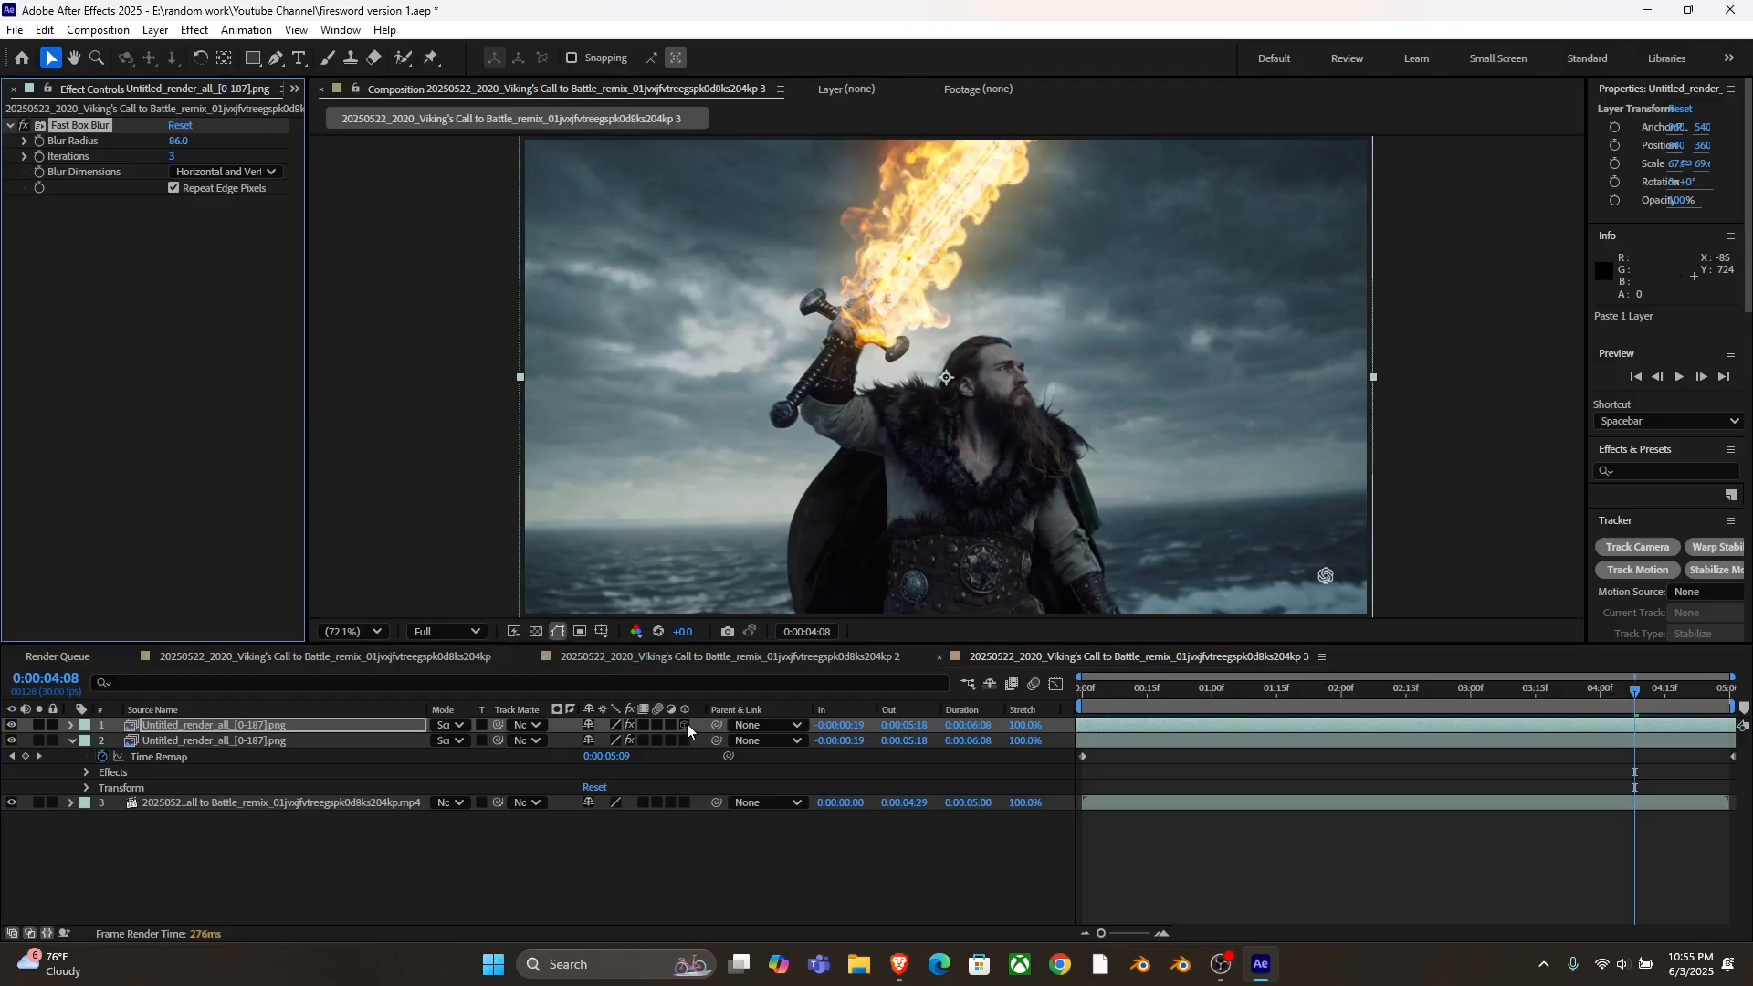
key("ctrl+v")
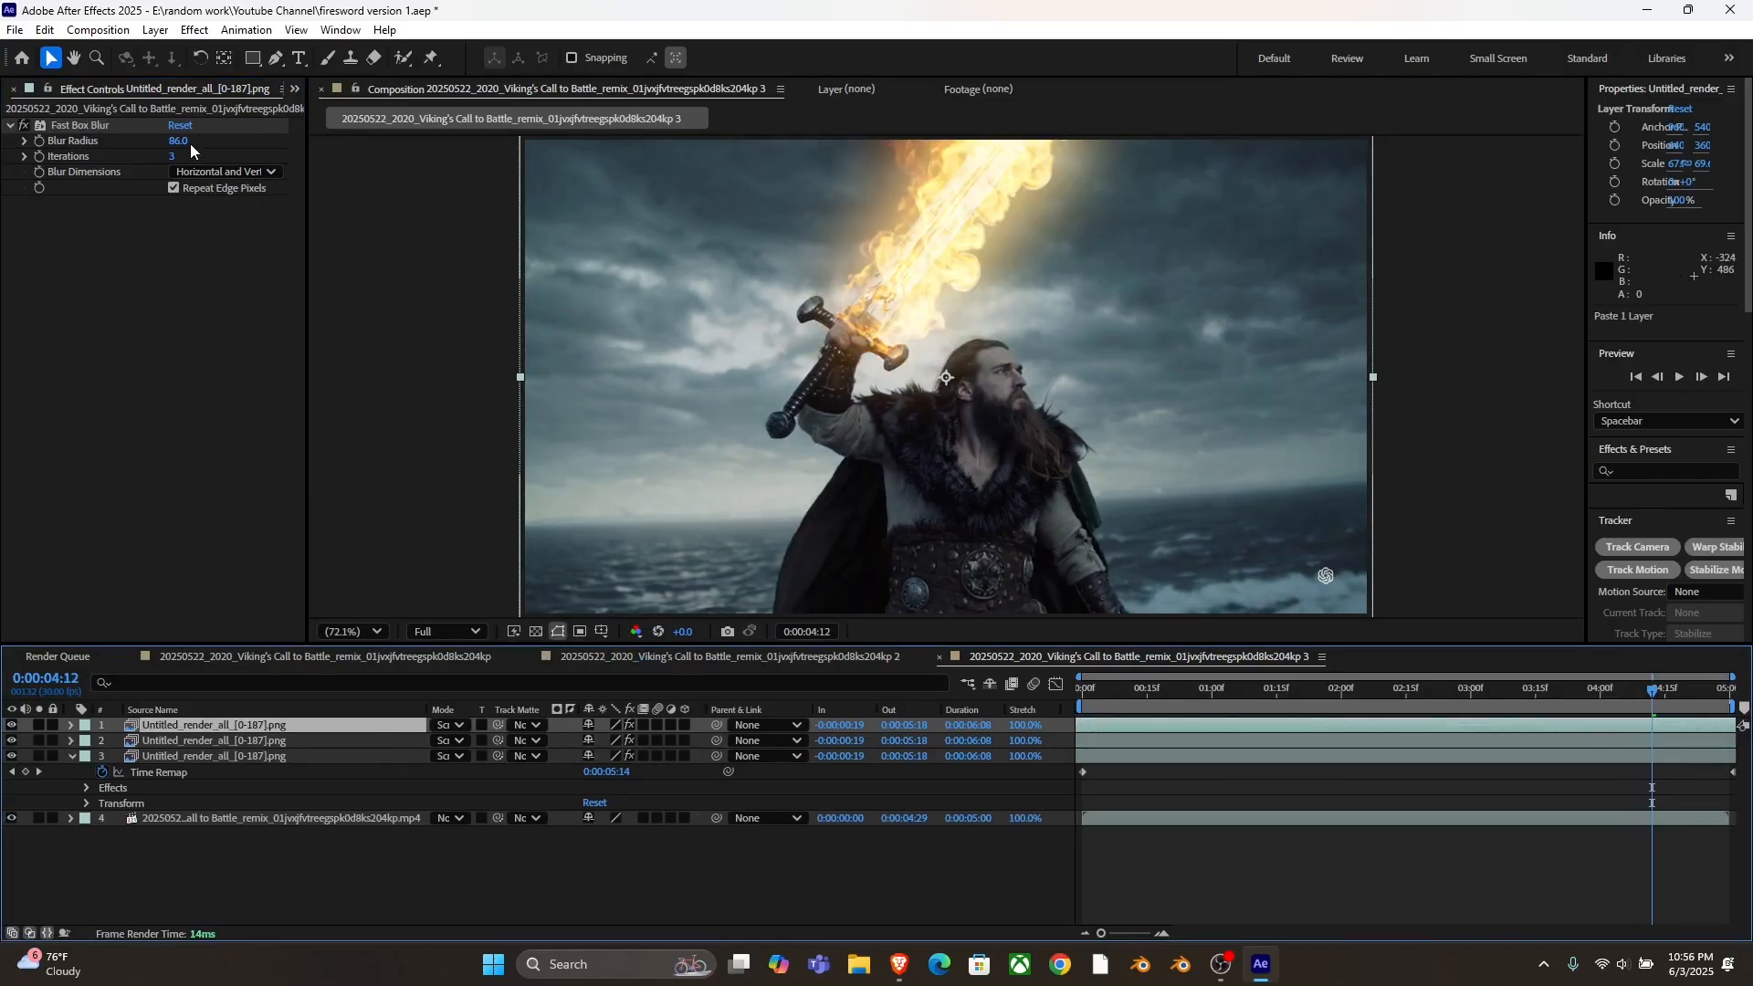
left_click_drag(178, 141, 330, 132)
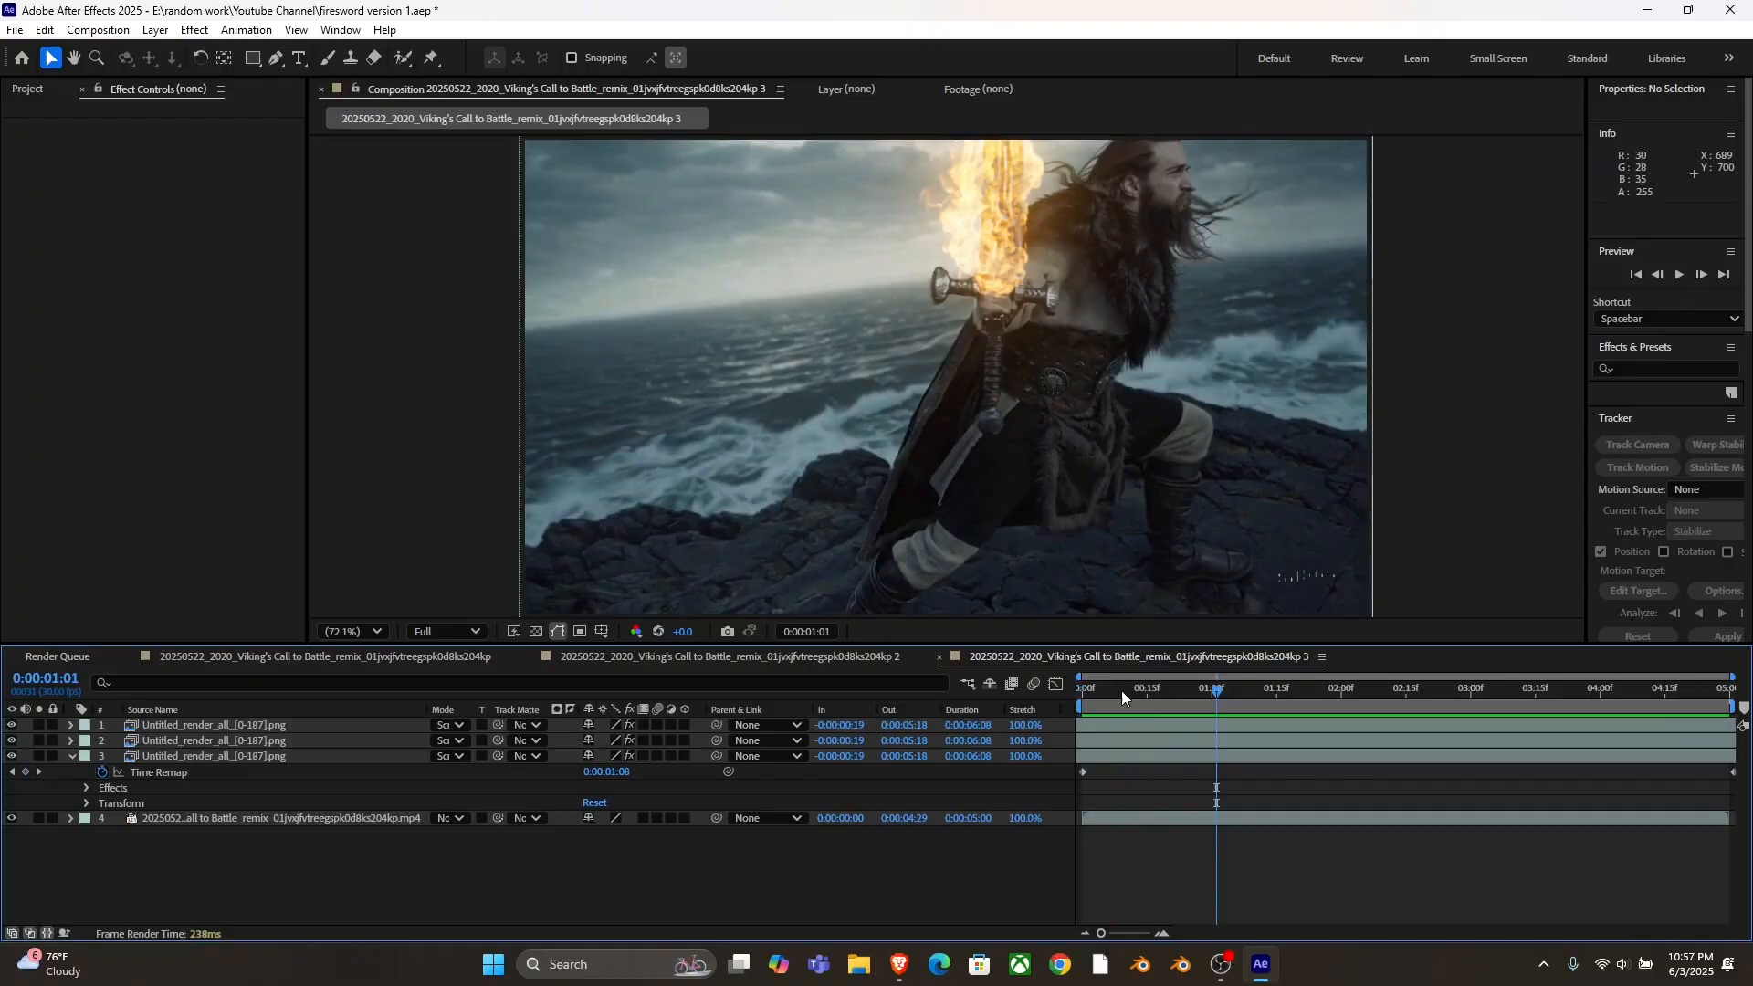
- Paste the masked Turbulent Displace adjustment layer above the fire layers at the first frame and preview the distortion around the sword
left_click_drag(1121, 690, 1030, 683)
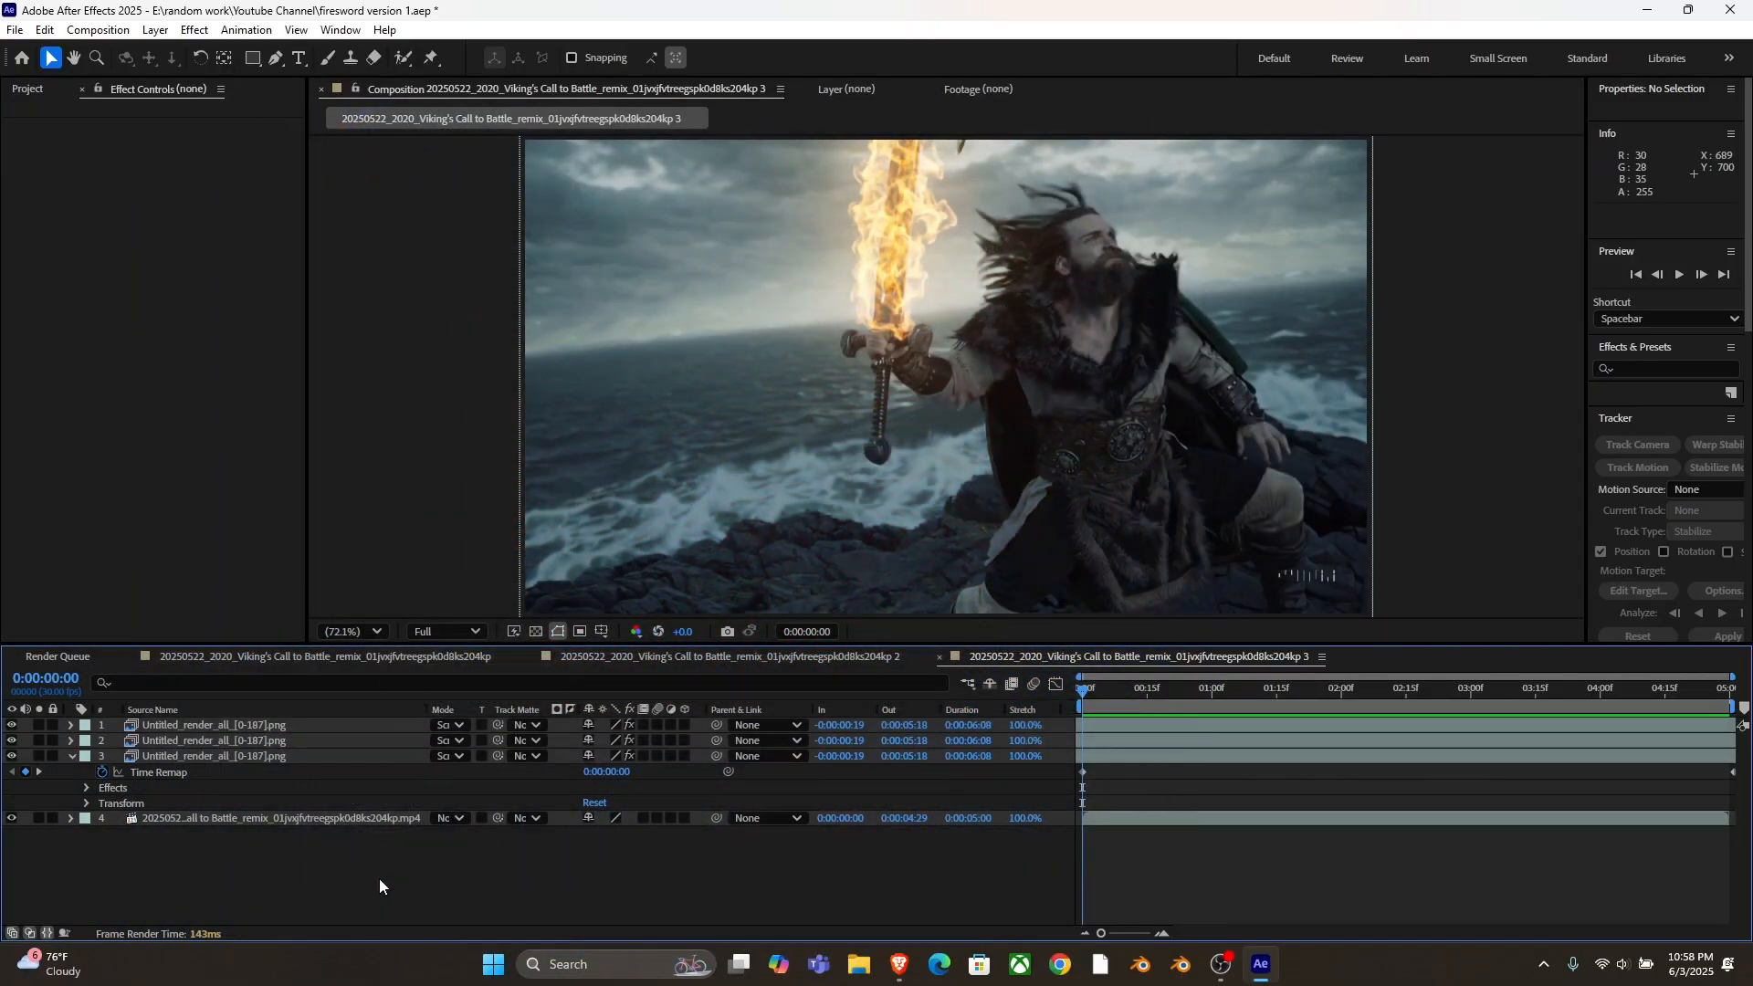
key("ctrl+v")
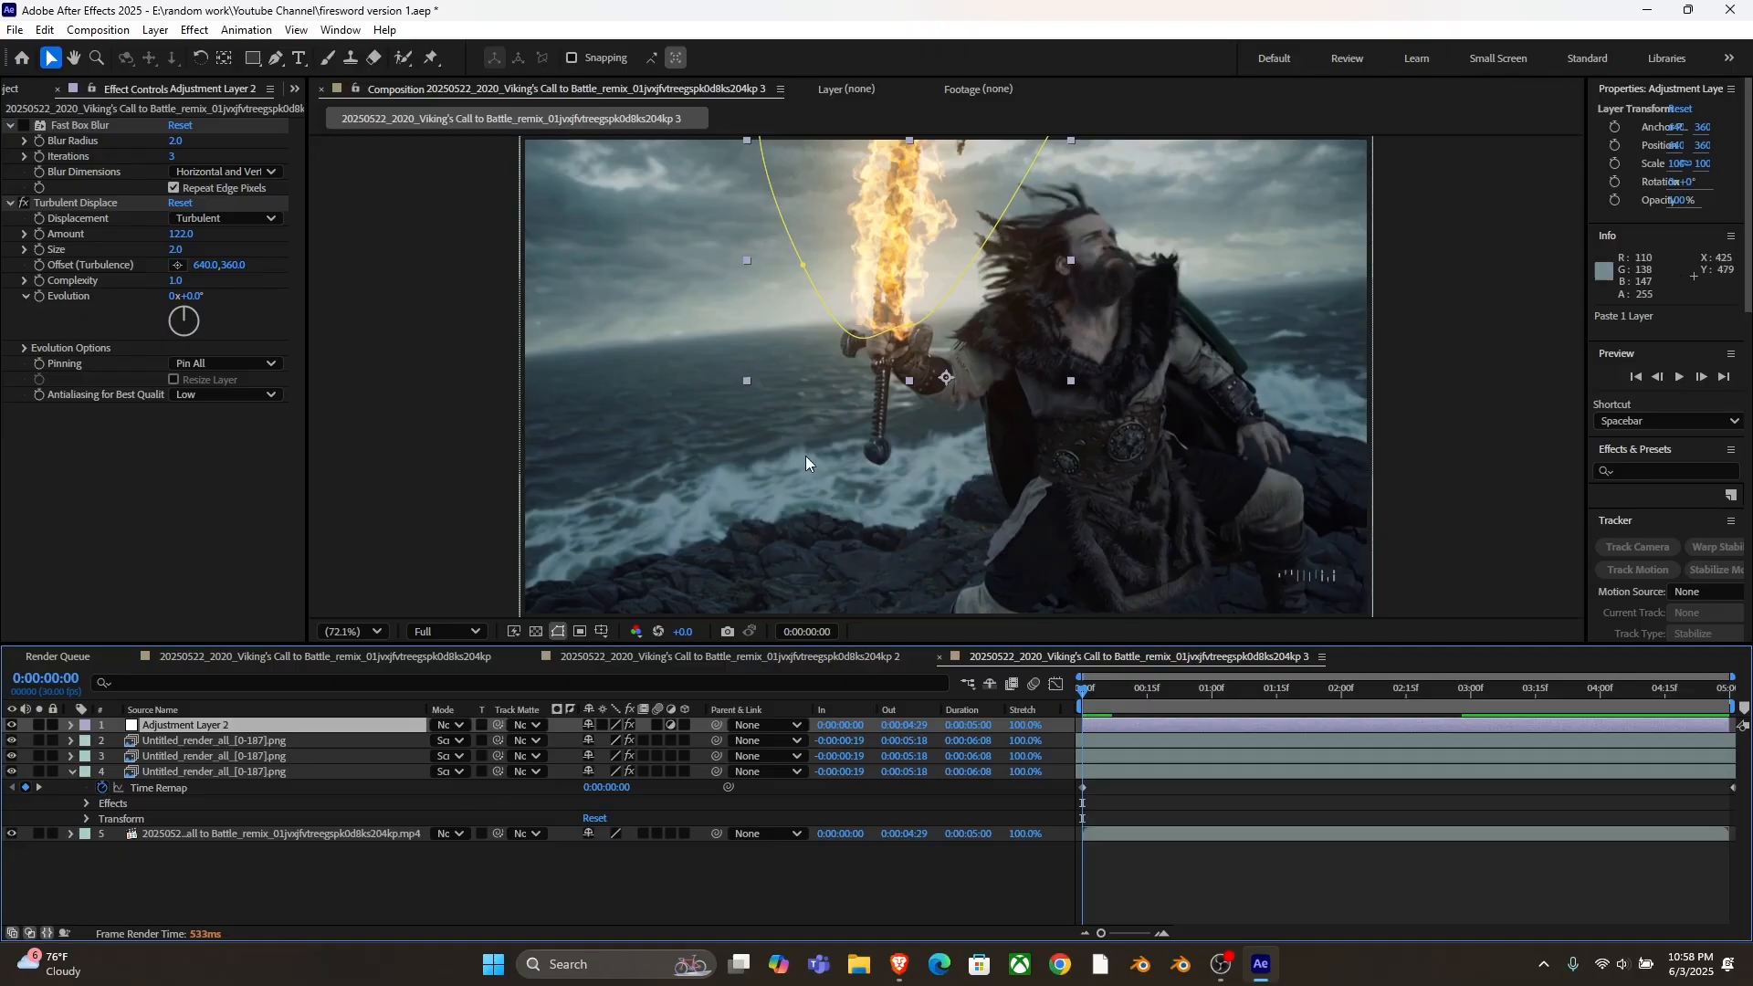
key("space")
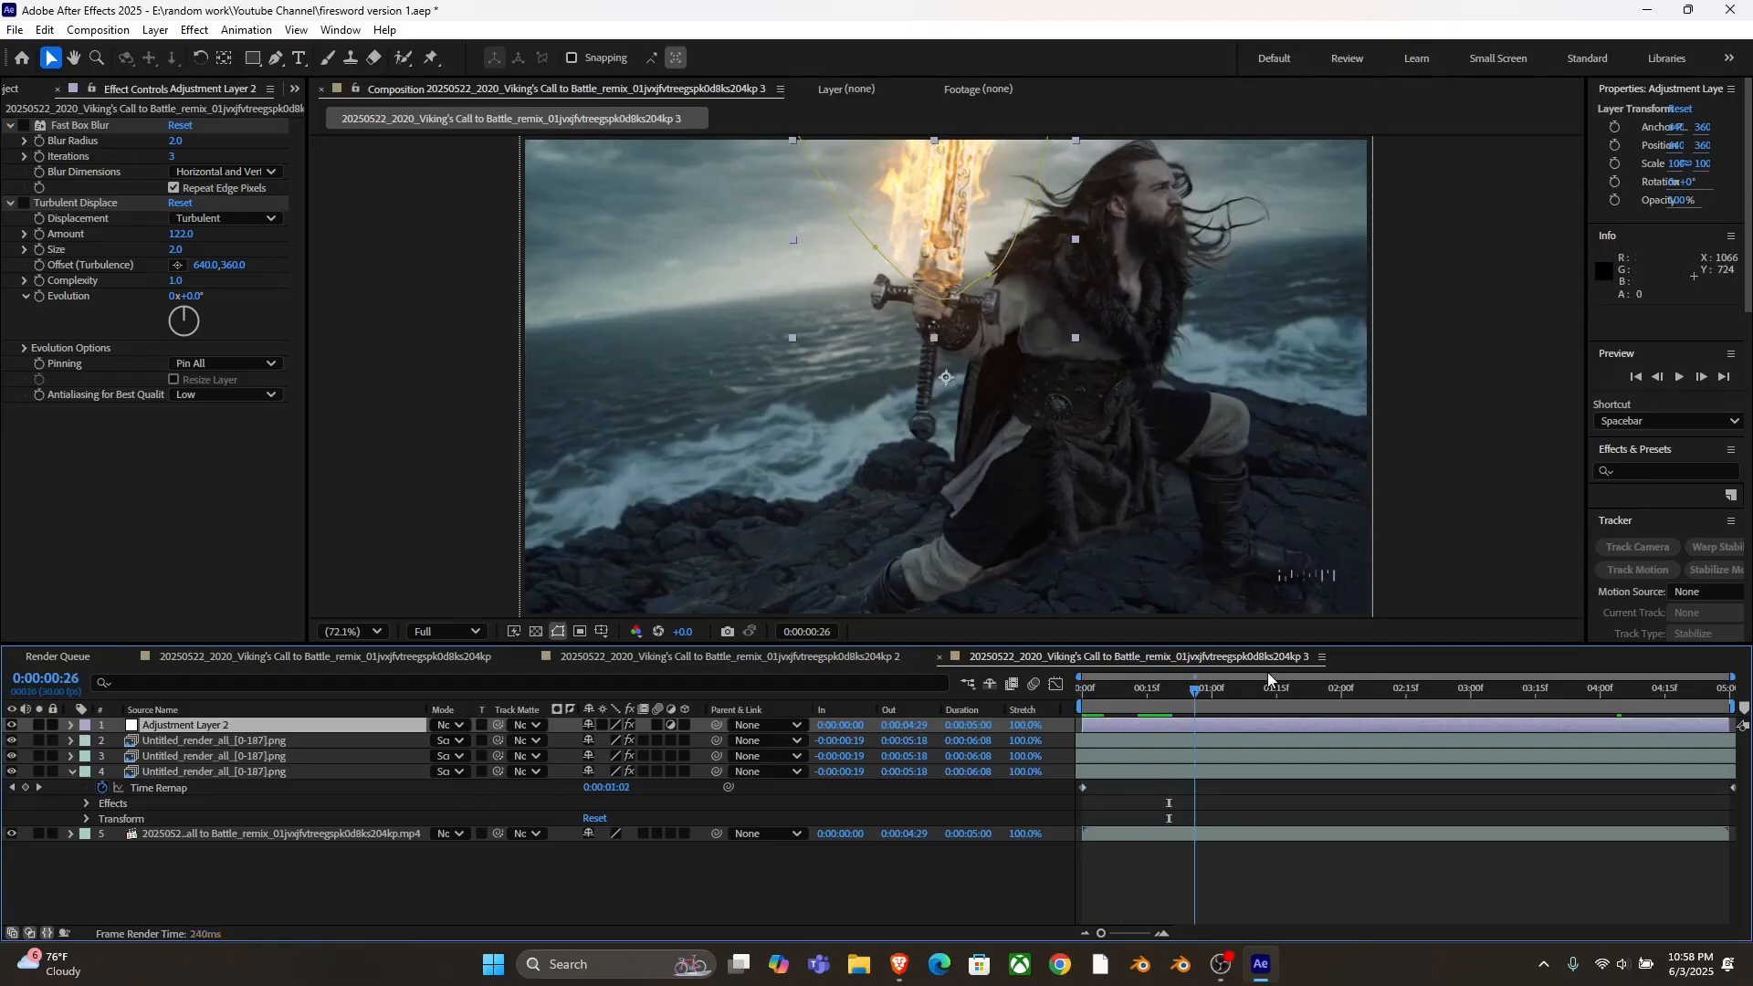
left_click(1266, 675)
left_click_drag(1267, 677, 1682, 767)
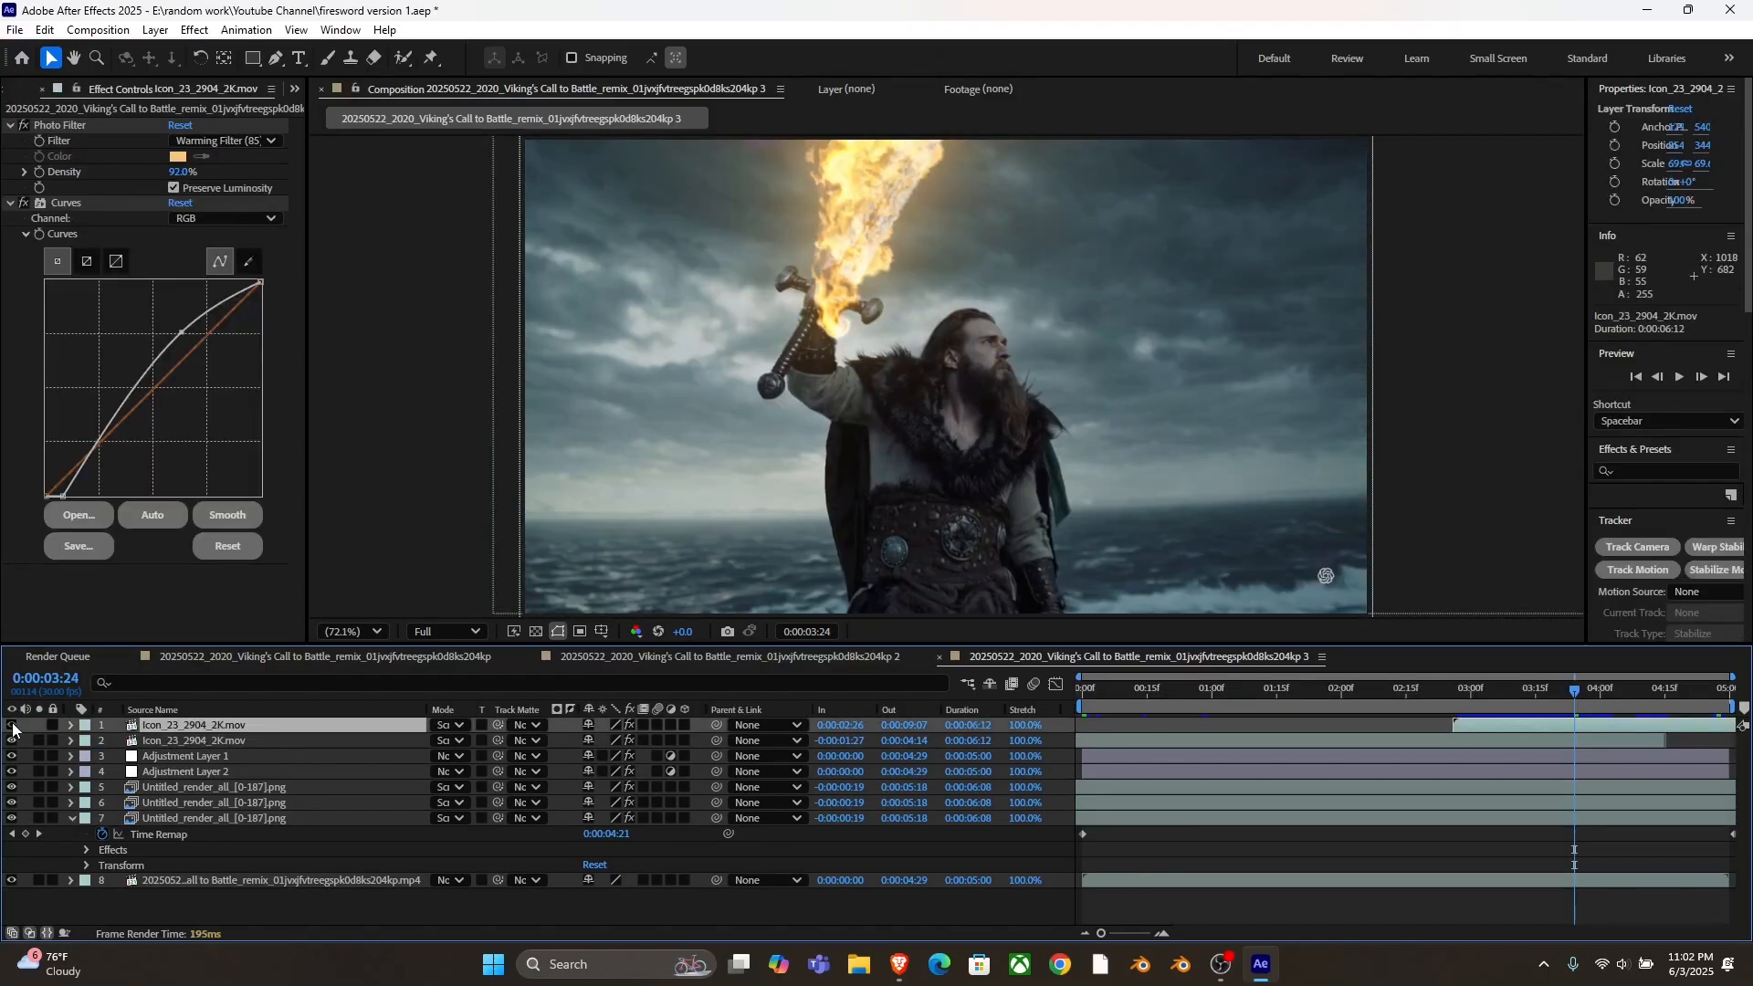
- Show the top Icon_23_2904_2K.mov overlay layer and preview its warm light over the burning sword
left_click(11, 725)
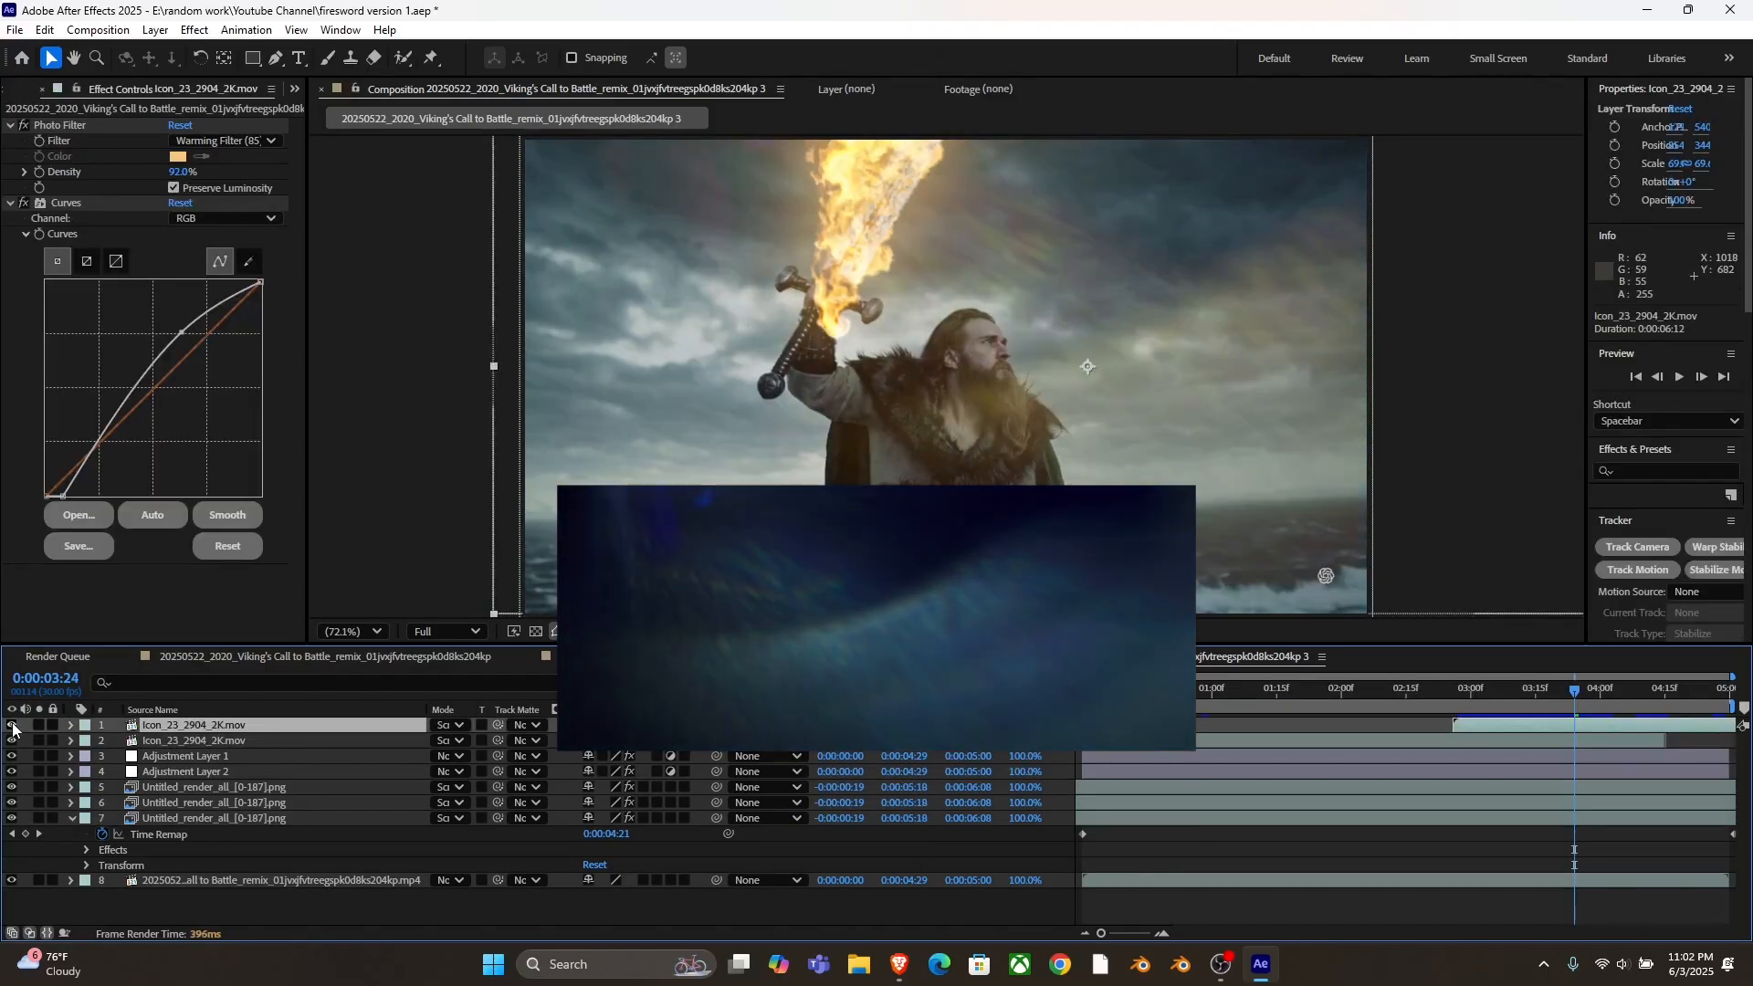
key("space")
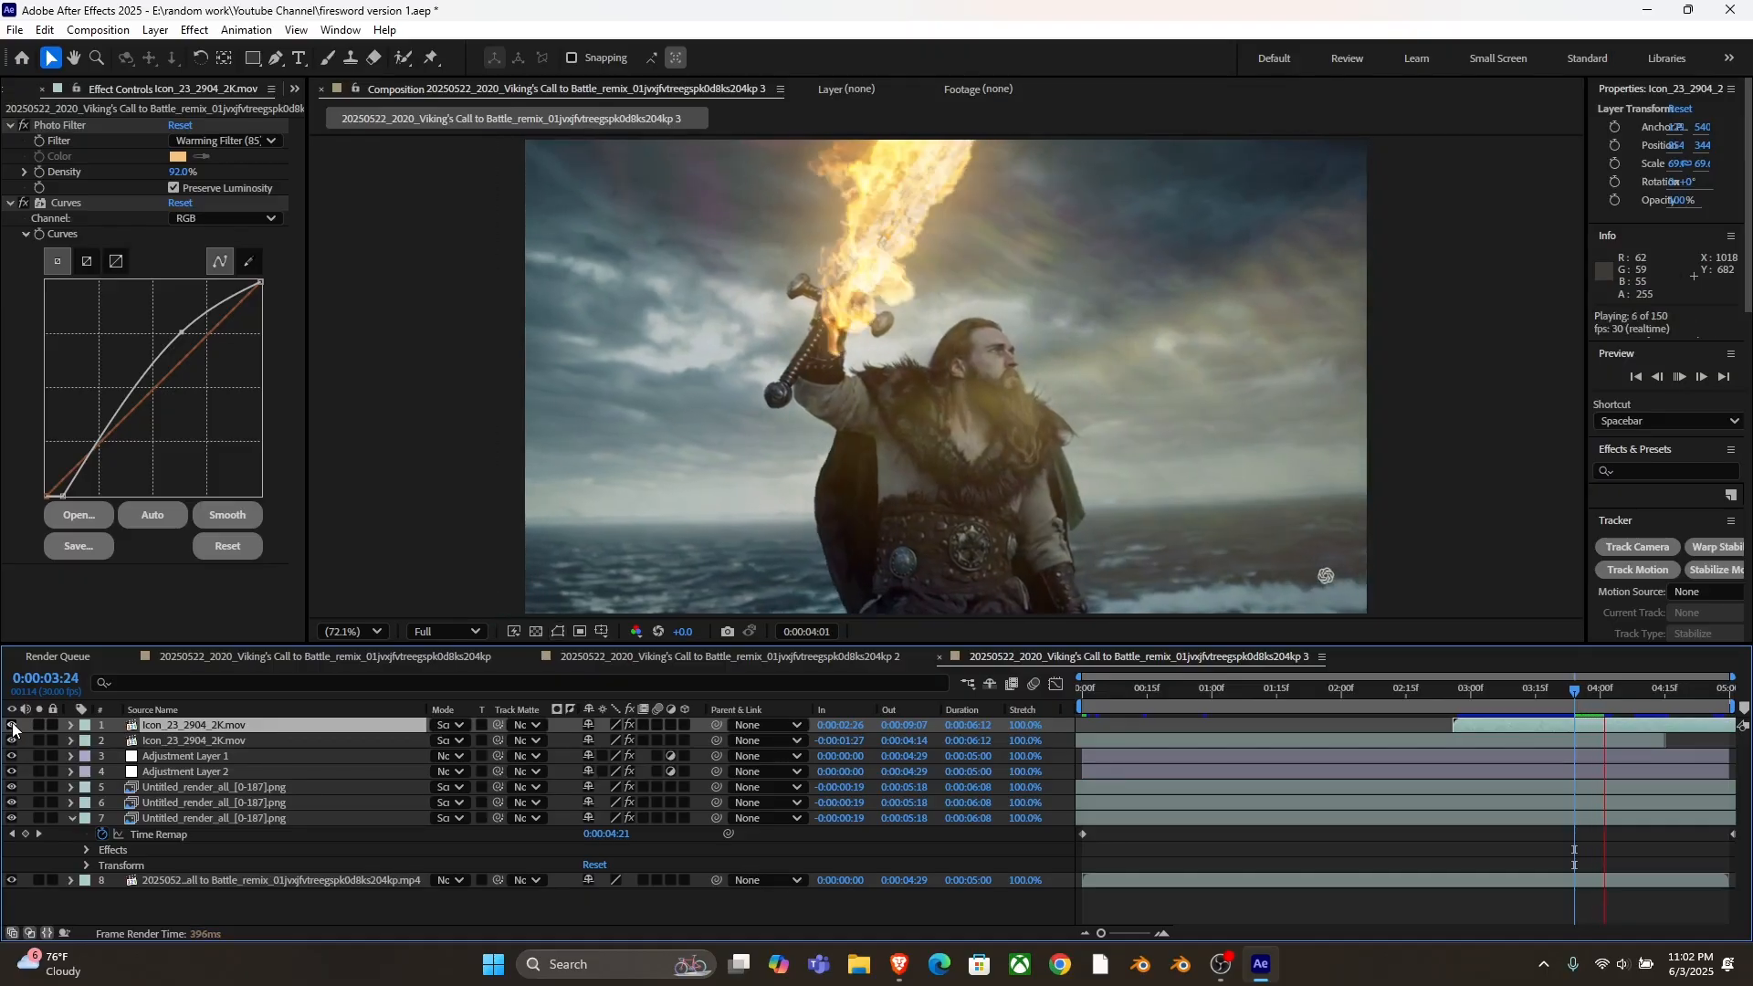
key("space")
left_click(601, 901)
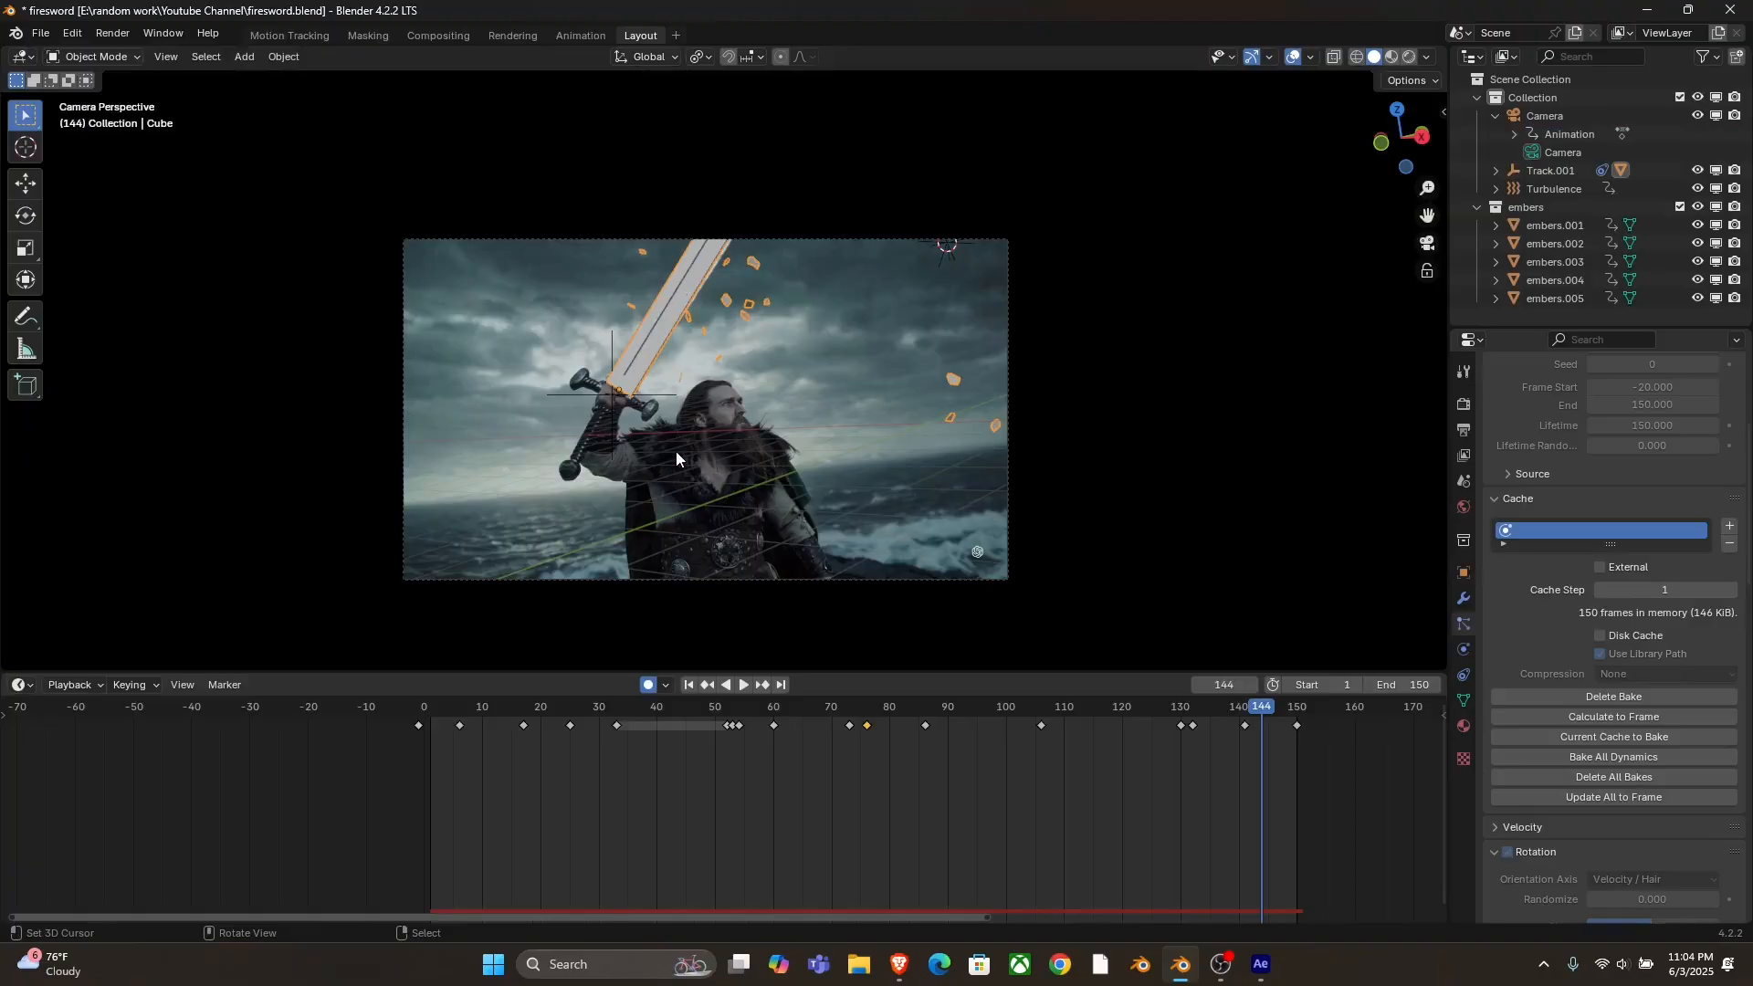
- Switch to Blender and play back the baked ember particle animation around the tracked sword
key("space")
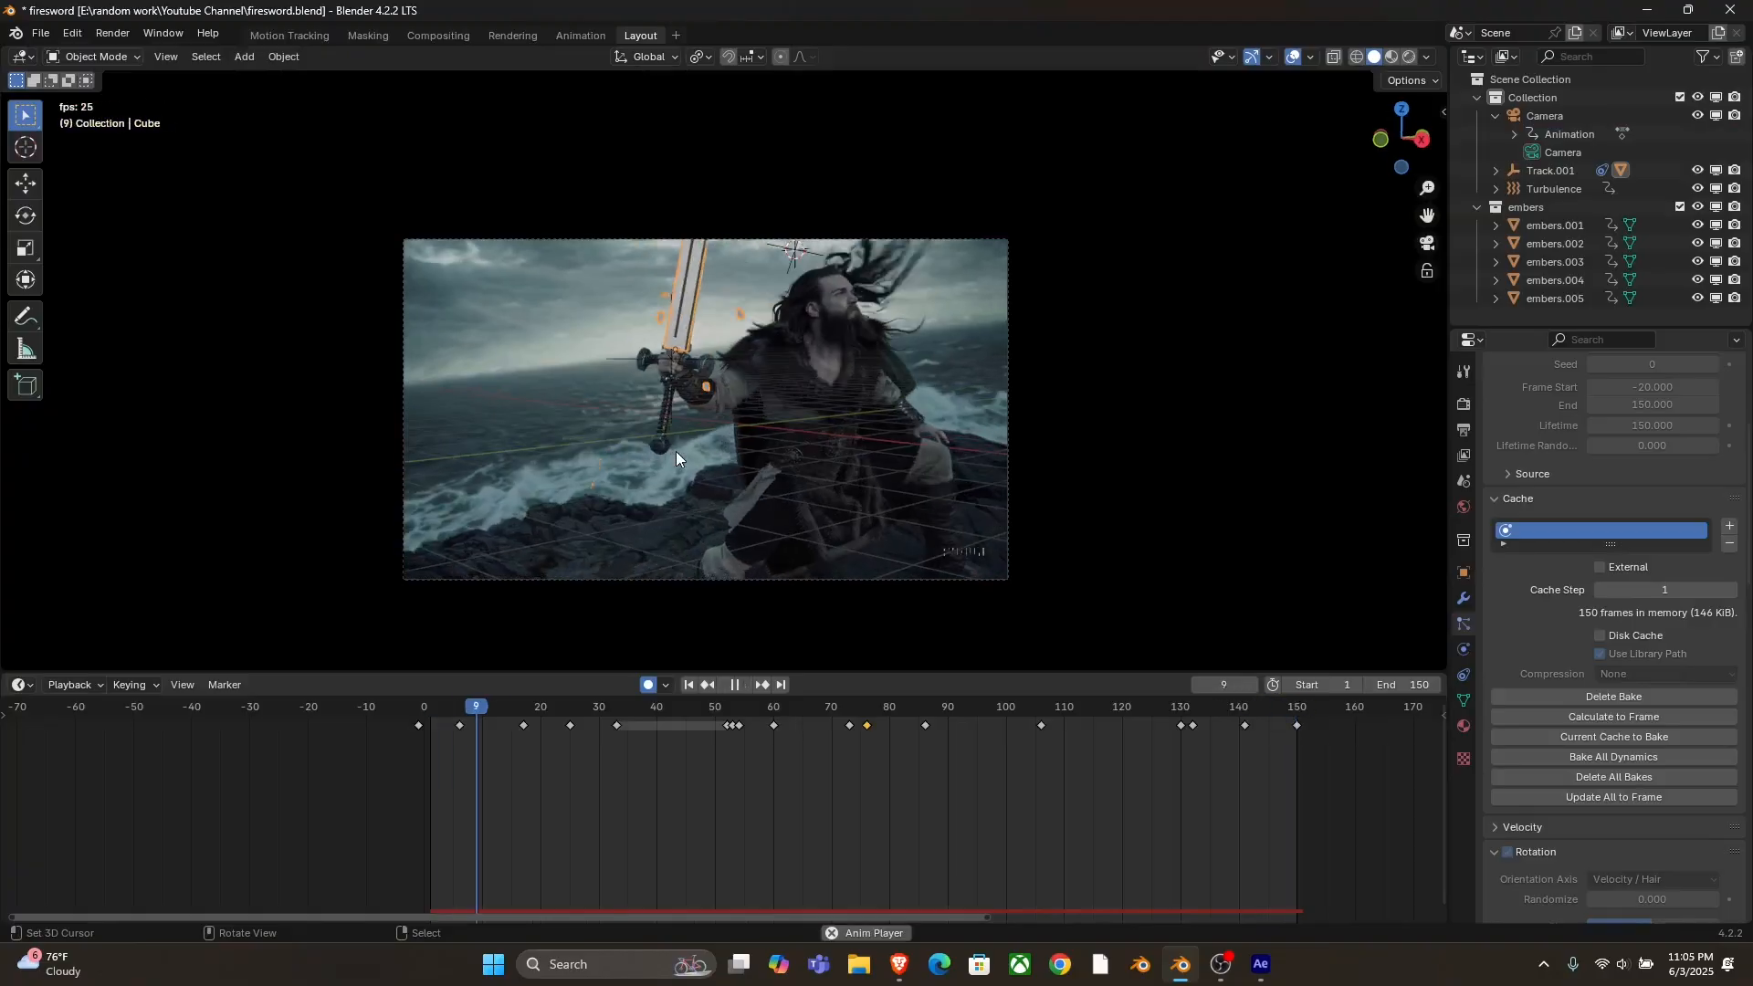